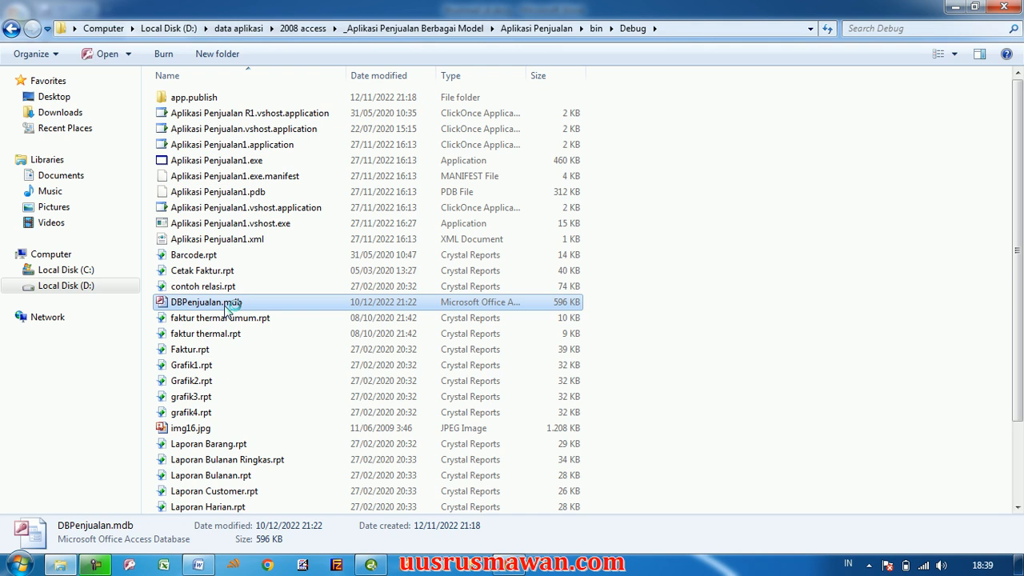
Open the DBPenjualan.mdb database and display its table relationships layout
{"action": "double_click", "coordinate": [227, 306]}
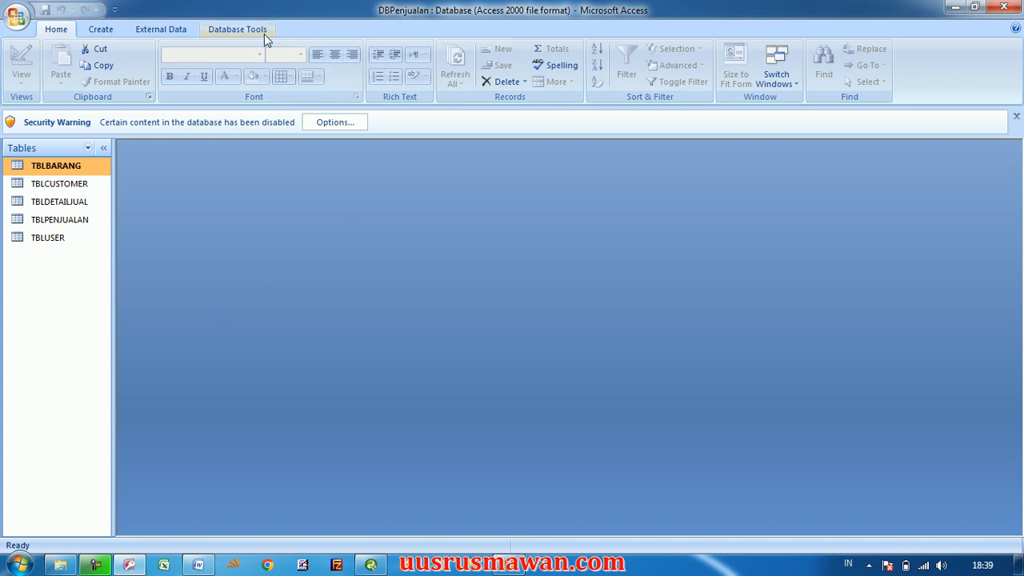
{"action": "left_click", "coordinate": [238, 32]}
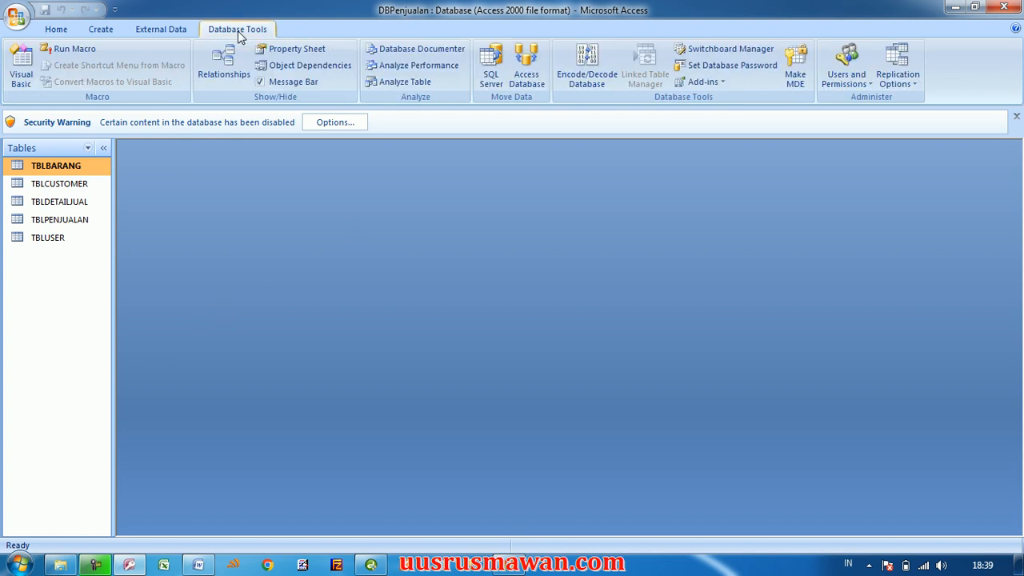
{"action": "left_click", "coordinate": [224, 65]}
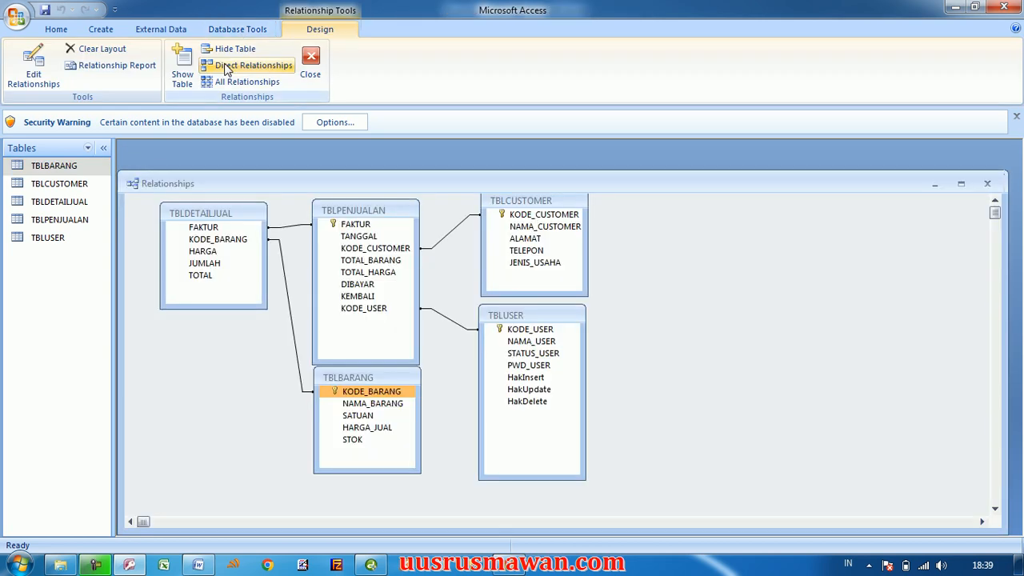
Remove all five tables from the relationships layout, then close it and save the layout changes
{"action": "left_click", "coordinate": [235, 226]}
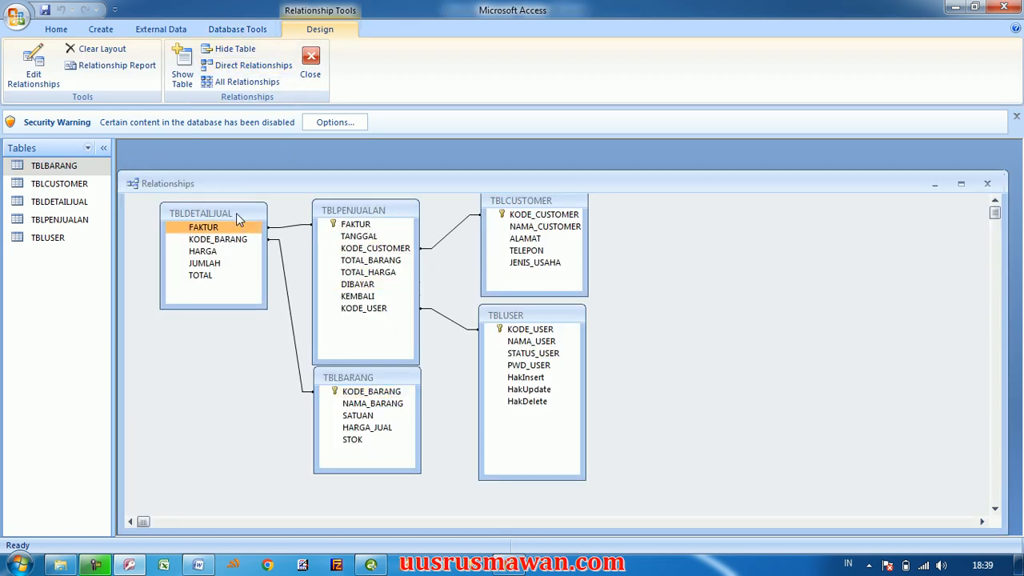
{"action": "left_click", "coordinate": [237, 214]}
{"action": "key", "text": "Delete"}
{"action": "left_click", "coordinate": [356, 213]}
{"action": "key", "text": "Delete"}
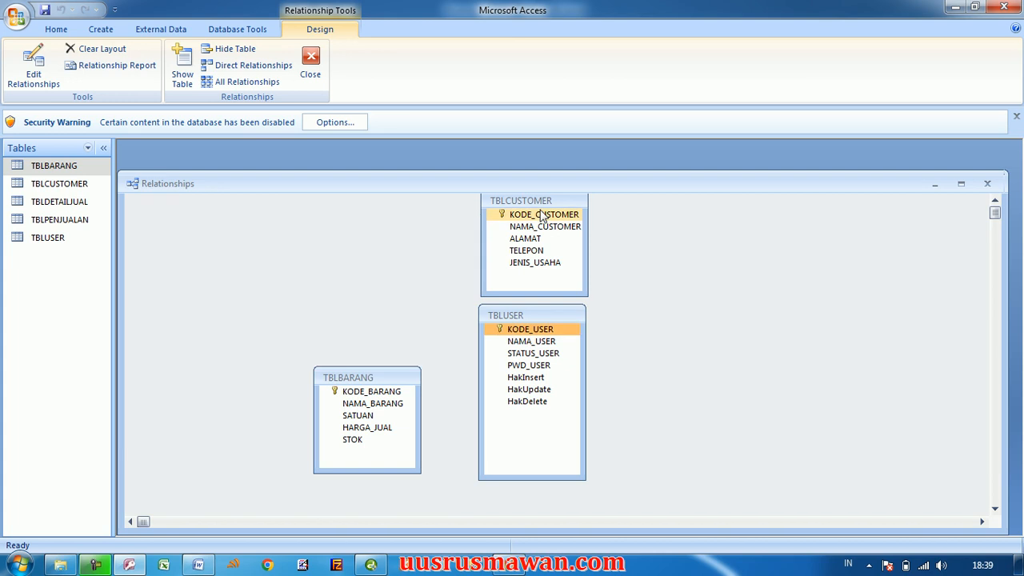
{"action": "left_click", "coordinate": [547, 205]}
{"action": "key", "text": "Delete"}
{"action": "left_click", "coordinate": [534, 317]}
{"action": "key", "text": "Delete"}
{"action": "left_click", "coordinate": [372, 376]}
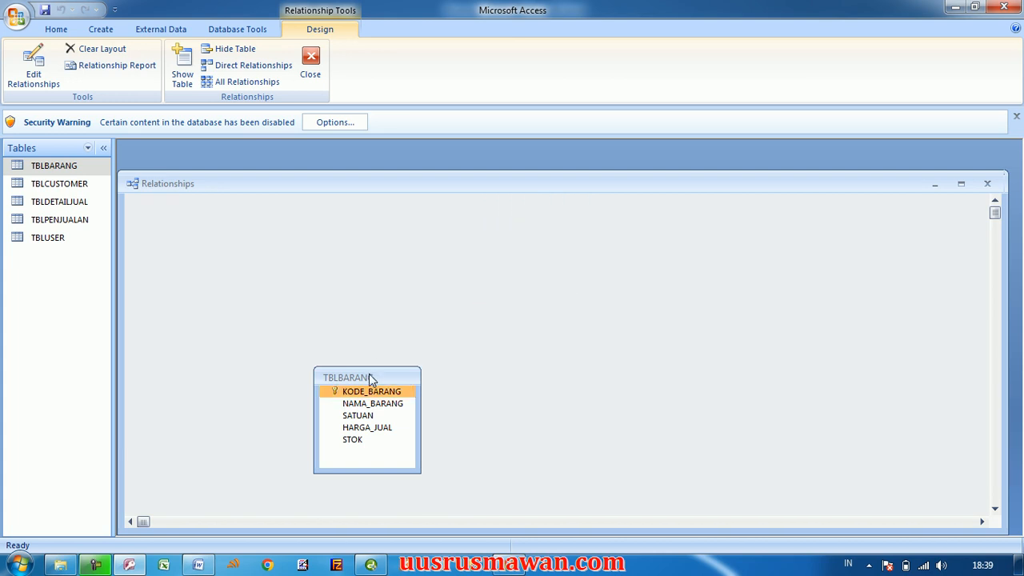
{"action": "key", "text": "Delete"}
{"action": "left_click", "coordinate": [988, 185]}
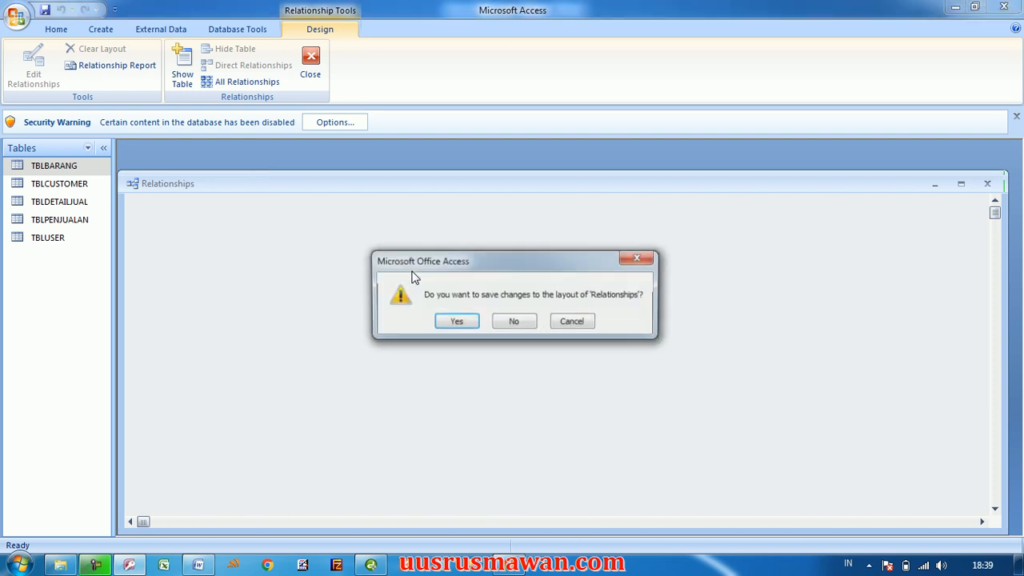
{"action": "left_click", "coordinate": [455, 321]}
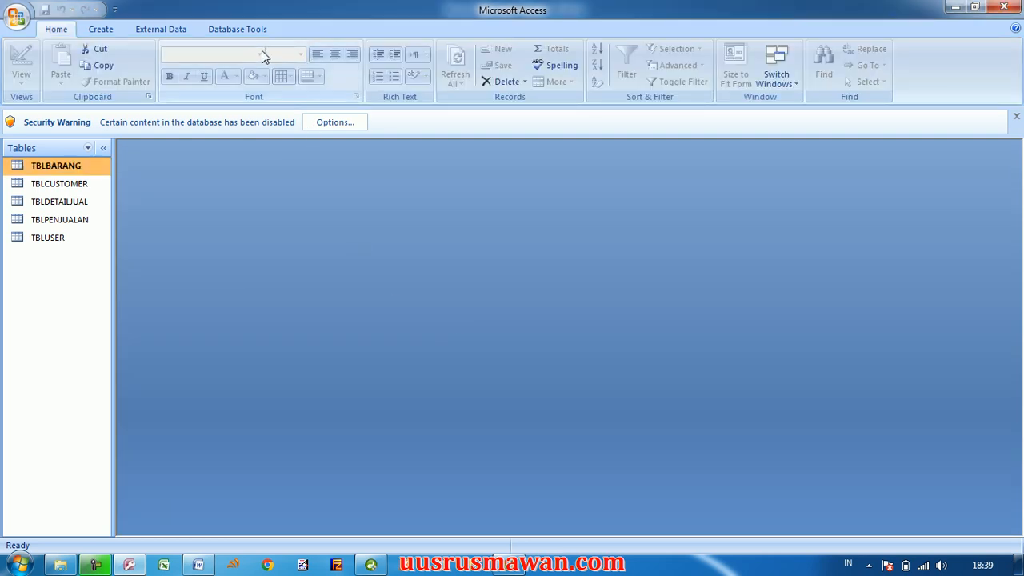
Reopen the relationships layout, dismiss the security warning and bring up the list of tables to add
{"action": "left_click", "coordinate": [250, 29]}
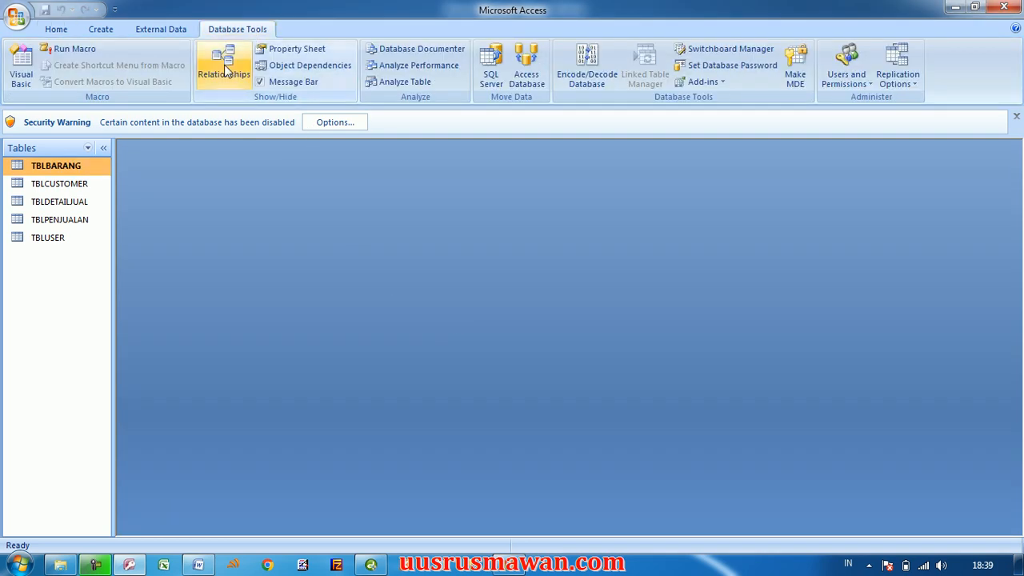
{"action": "left_click", "coordinate": [226, 68]}
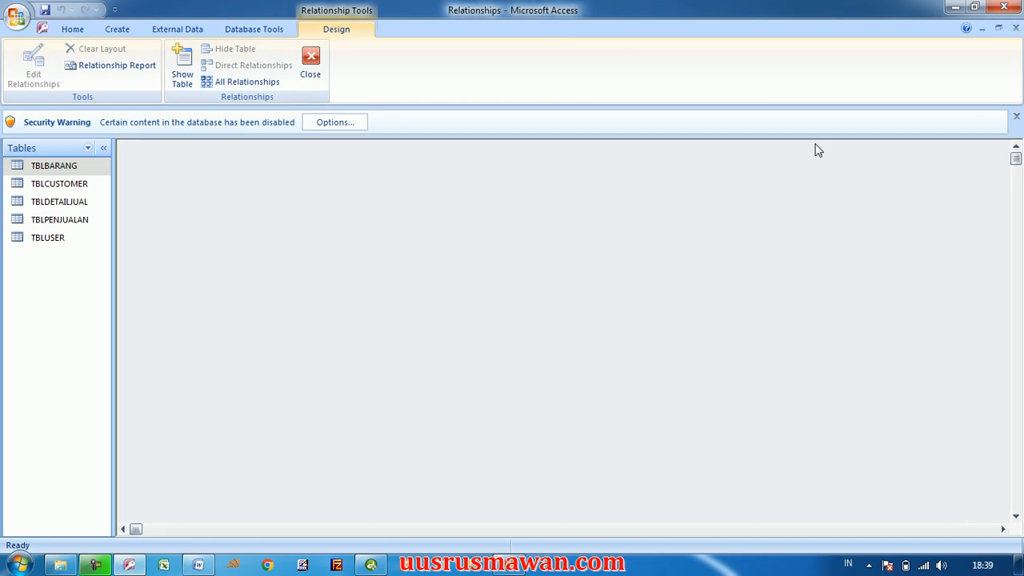
{"action": "left_click", "coordinate": [1016, 119]}
{"action": "right_click", "coordinate": [518, 225]}
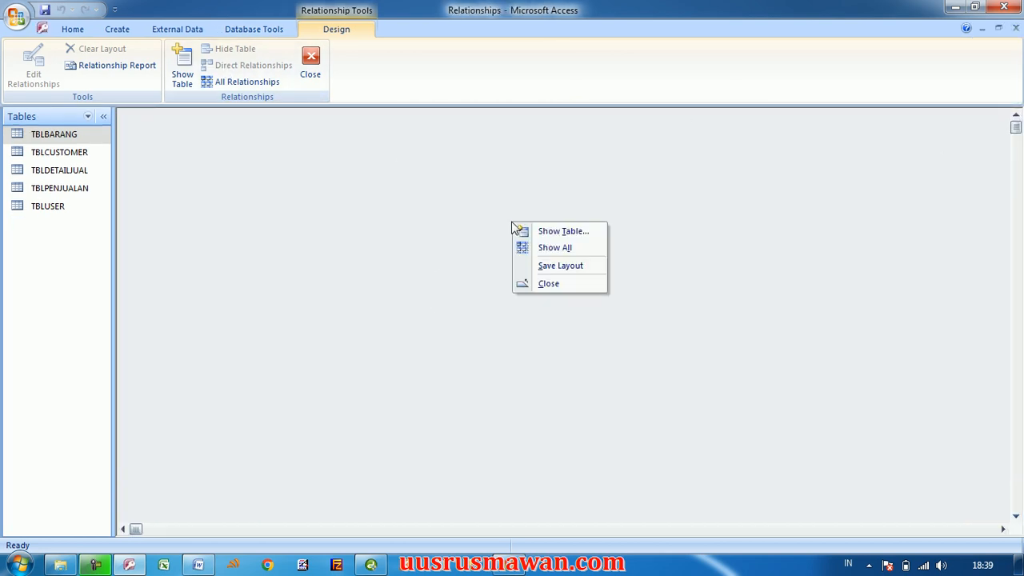
{"action": "left_click", "coordinate": [568, 234]}
{"action": "left_click_drag", "start_coordinate": [551, 121], "coordinate": [947, 163]}
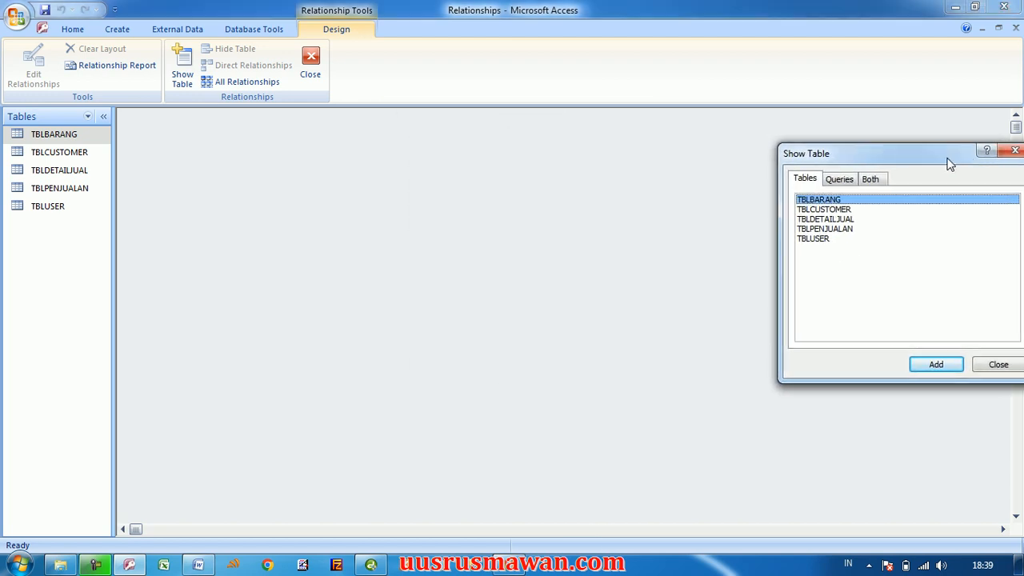
Add TBLBARANG, TBLCUSTOMER, TBLDETAILJUAL, TBLPENJUALAN and TBLUSER to the relationships layout and close the table list
{"action": "double_click", "coordinate": [821, 199]}
{"action": "double_click", "coordinate": [840, 210]}
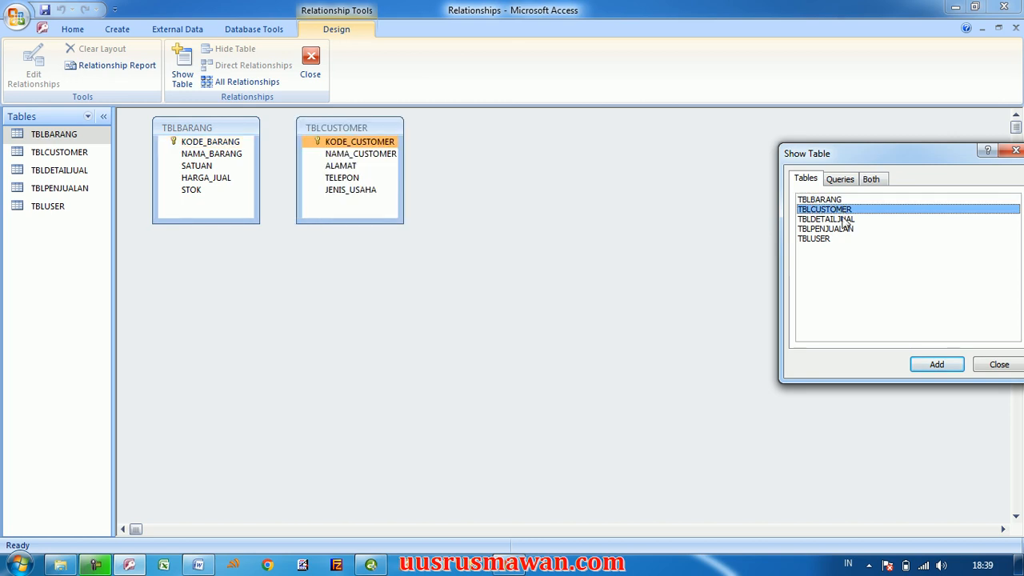
{"action": "double_click", "coordinate": [841, 220]}
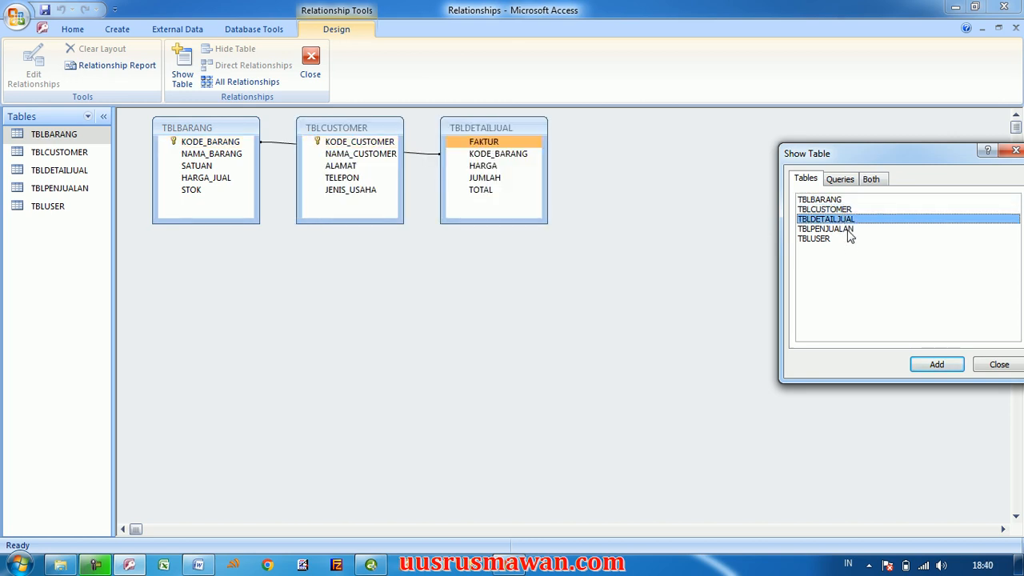
{"action": "double_click", "coordinate": [848, 230]}
{"action": "double_click", "coordinate": [820, 239]}
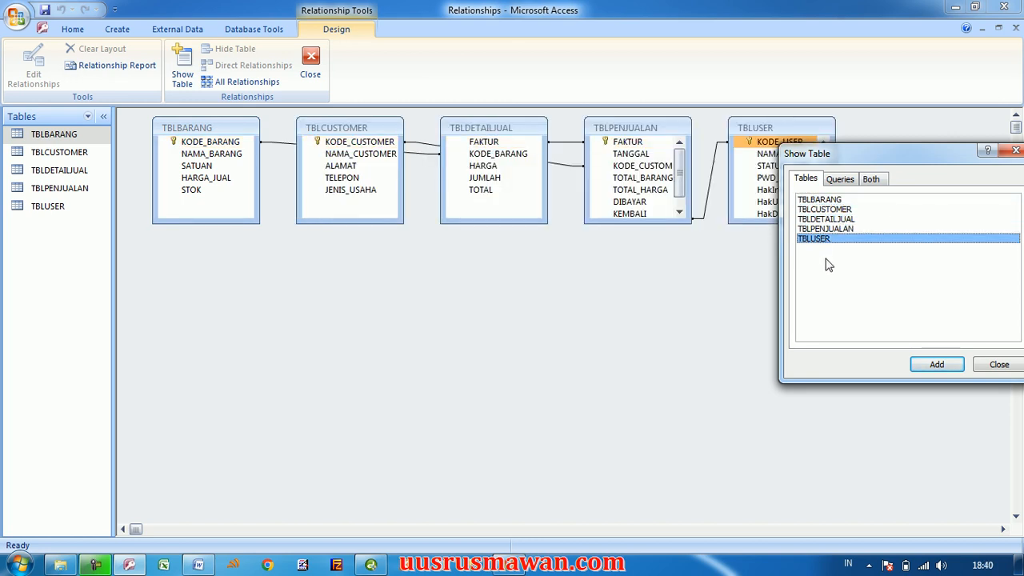
{"action": "left_click_drag", "start_coordinate": [862, 168], "coordinate": [660, 240]}
{"action": "left_click", "coordinate": [796, 429]}
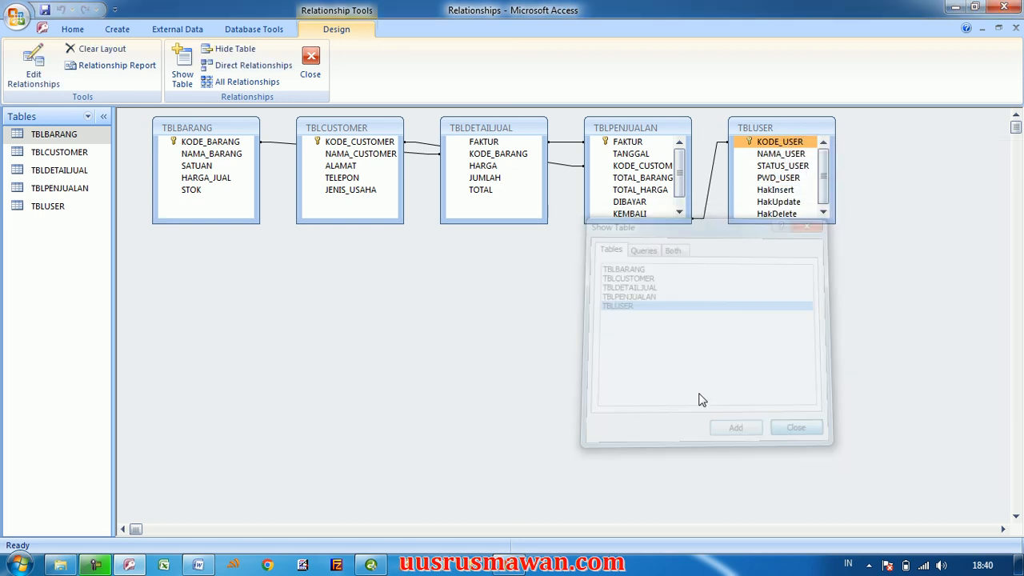
Permanently delete the relationships between TBLBARANG and TBLDETAILJUAL and between TBLCUSTOMER and TBLPENJUALAN
{"action": "left_click", "coordinate": [279, 145]}
{"action": "key", "text": "Delete"}
{"action": "left_click", "coordinate": [485, 323]}
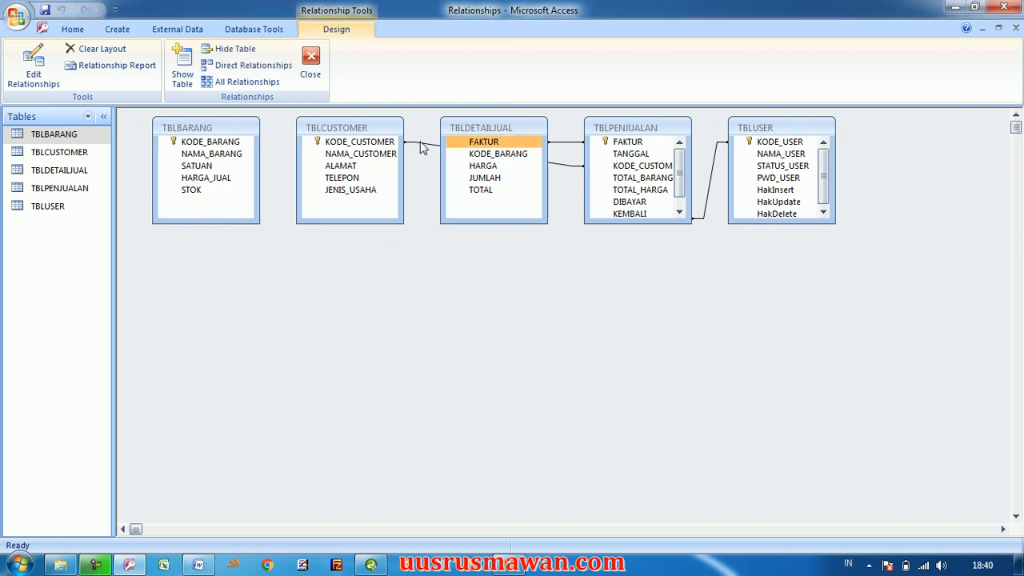
{"action": "left_click", "coordinate": [422, 147]}
{"action": "key", "text": "Delete"}
{"action": "left_click", "coordinate": [485, 322]}
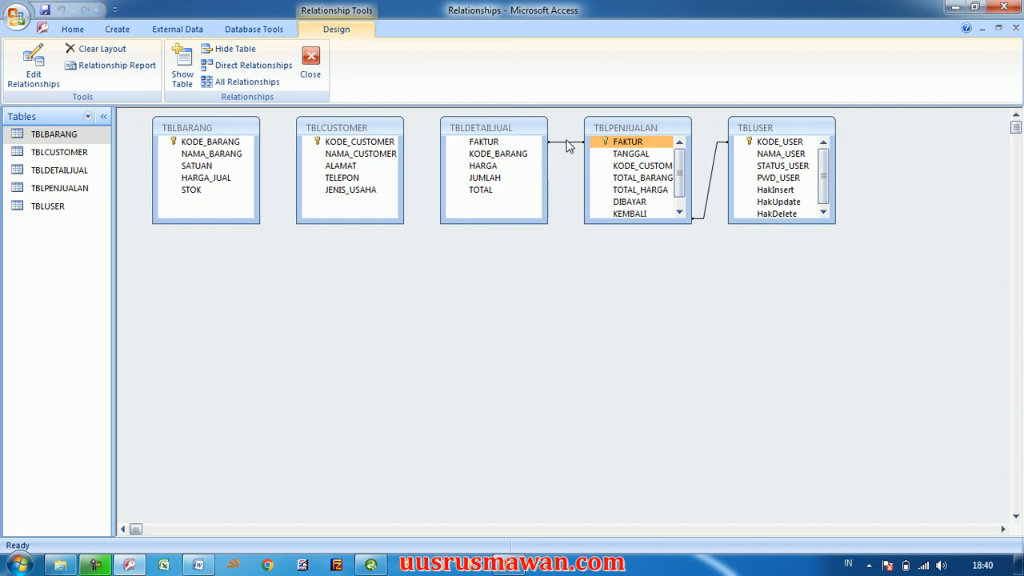
Permanently delete the relationships linking TBLPENJUALAN to TBLDETAILJUAL and to TBLUSER
{"action": "left_click", "coordinate": [568, 143]}
{"action": "key", "text": "Delete"}
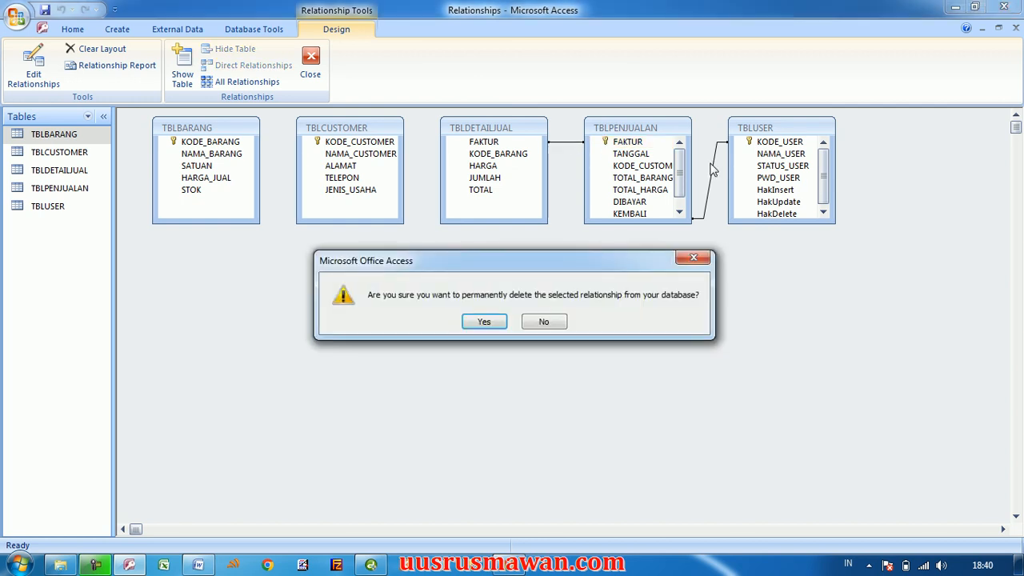
{"action": "left_click", "coordinate": [483, 321]}
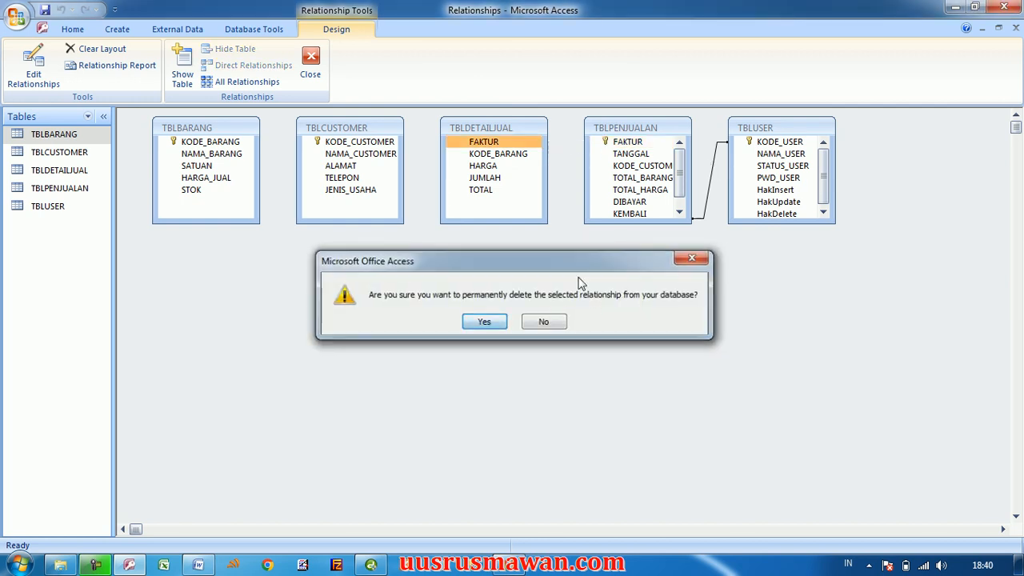
{"action": "left_click", "coordinate": [715, 192]}
{"action": "key", "text": "Delete"}
{"action": "left_click", "coordinate": [494, 321]}
Lengthen the TBLPENJUALAN and TBLUSER boxes and arrange TBLDETAILJUAL, TBLPENJUALAN and TBLCUSTOMER in one row, in that order
{"action": "left_click_drag", "start_coordinate": [633, 224], "coordinate": [643, 263]}
{"action": "left_click_drag", "start_coordinate": [783, 223], "coordinate": [786, 265]}
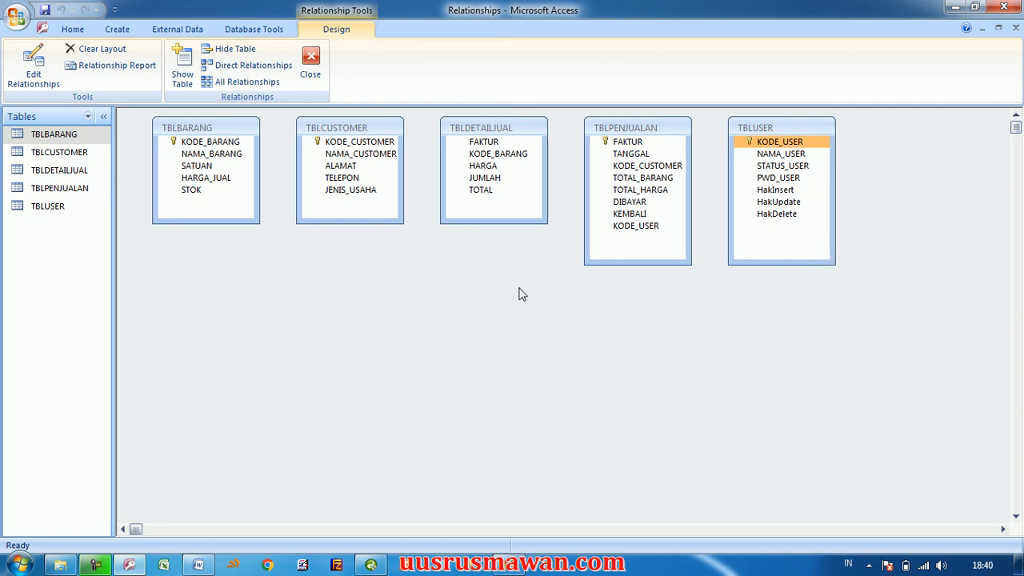
{"action": "left_click_drag", "start_coordinate": [635, 129], "coordinate": [494, 244]}
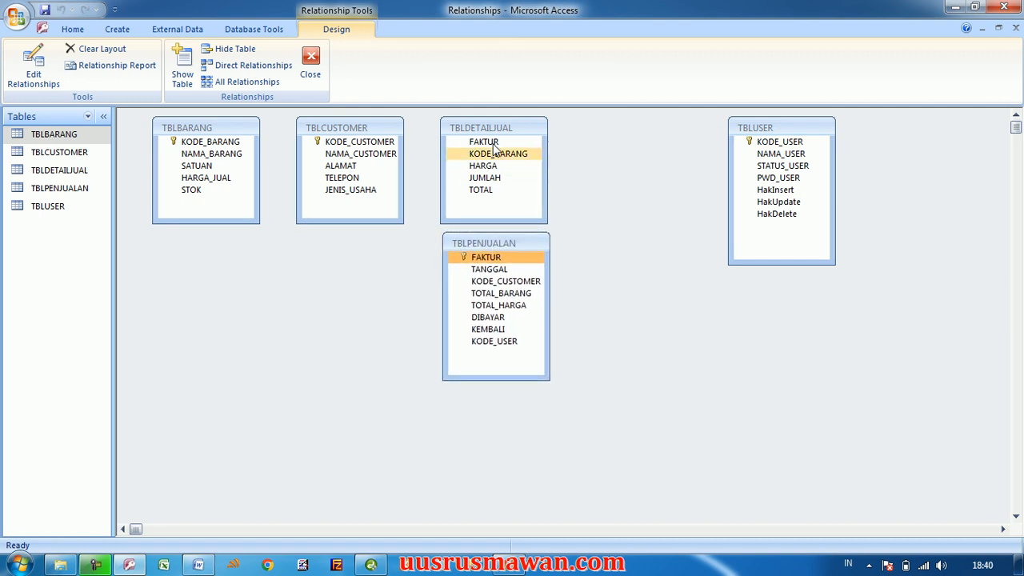
{"action": "left_click_drag", "start_coordinate": [495, 128], "coordinate": [636, 131]}
{"action": "left_click_drag", "start_coordinate": [384, 131], "coordinate": [658, 257]}
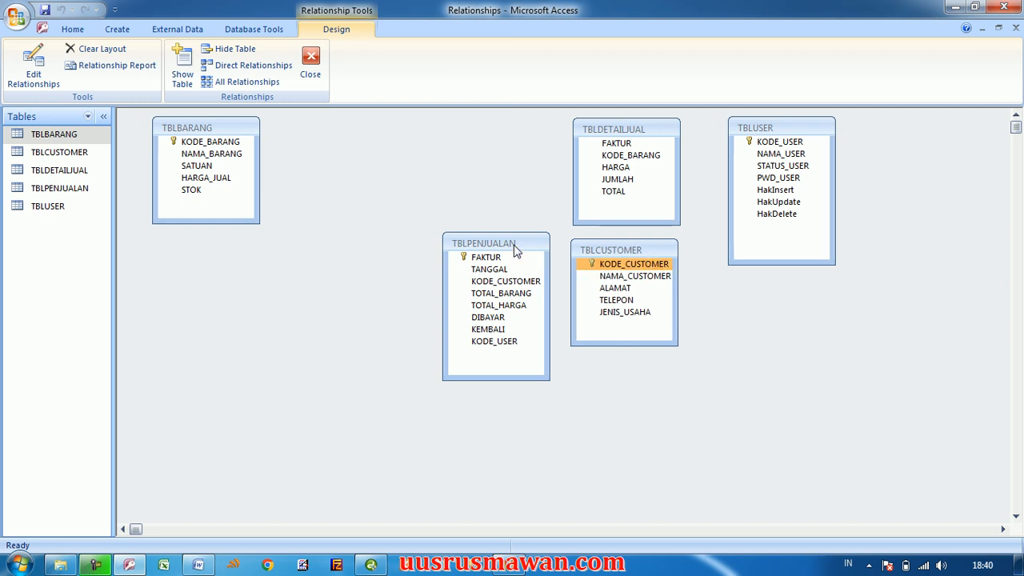
{"action": "left_click", "coordinate": [599, 144]}
{"action": "left_click_drag", "start_coordinate": [602, 133], "coordinate": [350, 248]}
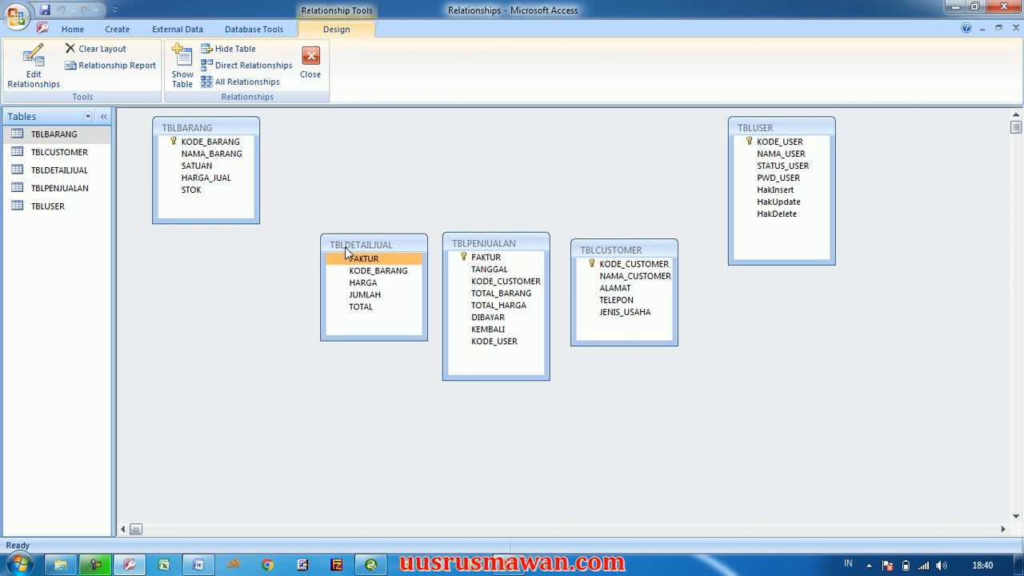
Stack TBLCUSTOMER above TBLUSER beside TBLPENJUALAN, widen the gap between TBLDETAILJUAL and TBLPENJUALAN, and place TBLBARANG below that gap
{"action": "left_click_drag", "start_coordinate": [747, 138], "coordinate": [593, 372]}
{"action": "left_click", "coordinate": [636, 260]}
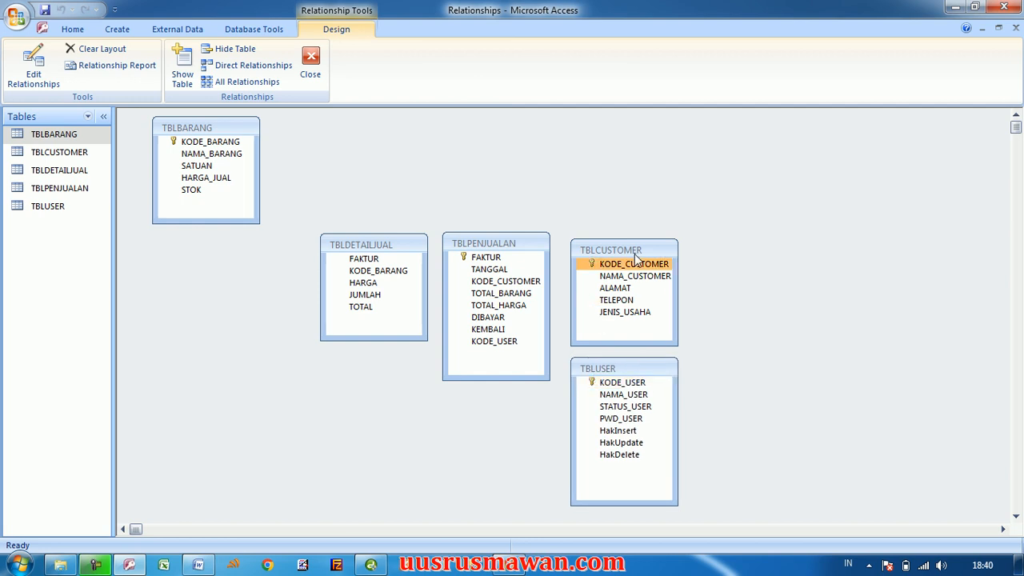
{"action": "left_click_drag", "start_coordinate": [630, 251], "coordinate": [629, 179]}
{"action": "left_click_drag", "start_coordinate": [631, 360], "coordinate": [650, 288]}
{"action": "left_click", "coordinate": [636, 191]}
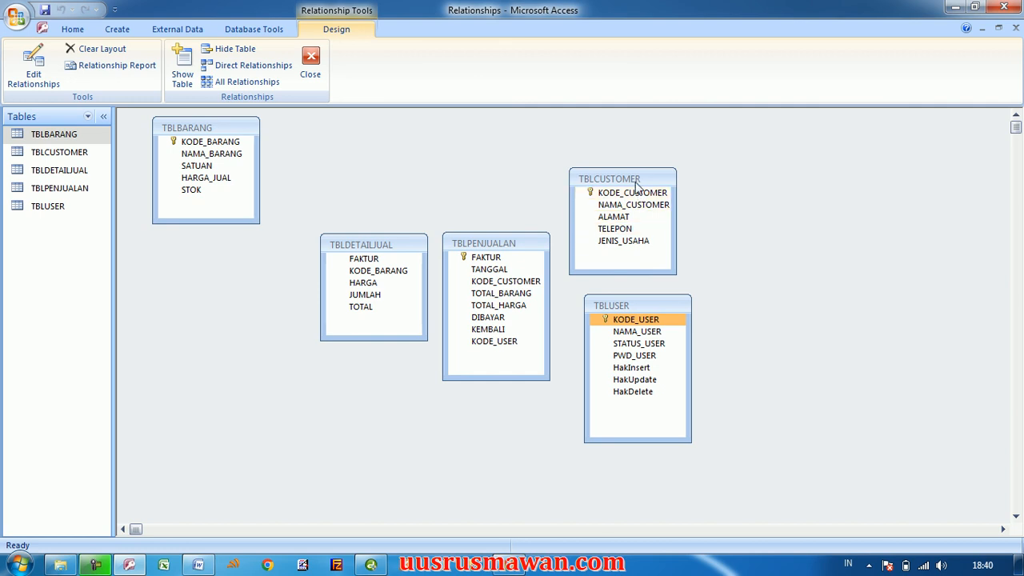
{"action": "left_click_drag", "start_coordinate": [637, 182], "coordinate": [650, 180]}
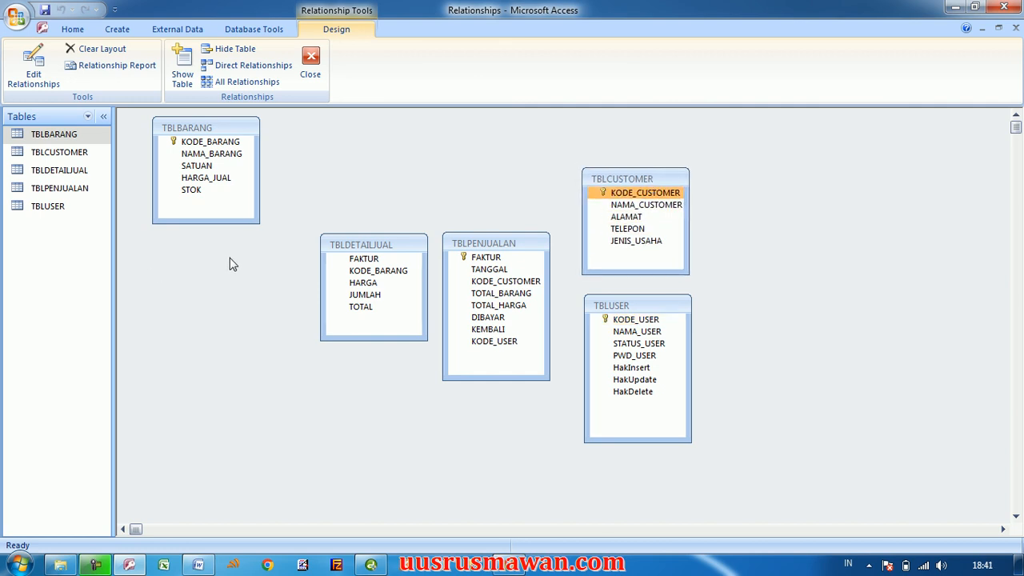
{"action": "left_click_drag", "start_coordinate": [368, 244], "coordinate": [315, 243]}
{"action": "left_click_drag", "start_coordinate": [219, 125], "coordinate": [454, 402]}
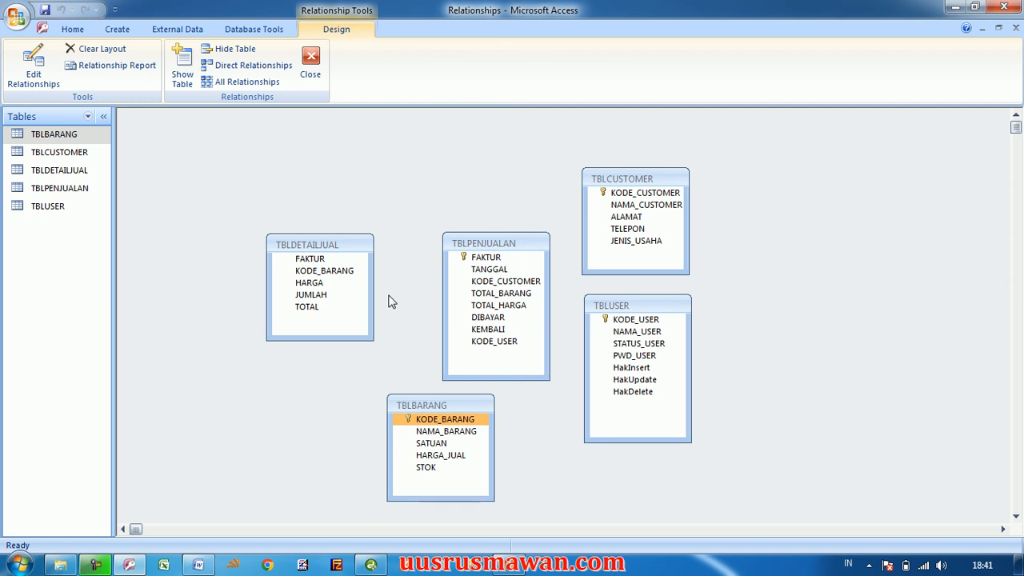
Create a relationship from FAKTUR in TBLDETAILJUAL to FAKTUR in TBLPENJUALAN without enforcing referential integrity
{"action": "left_click", "coordinate": [314, 258]}
{"action": "left_click_drag", "start_coordinate": [313, 262], "coordinate": [474, 259]}
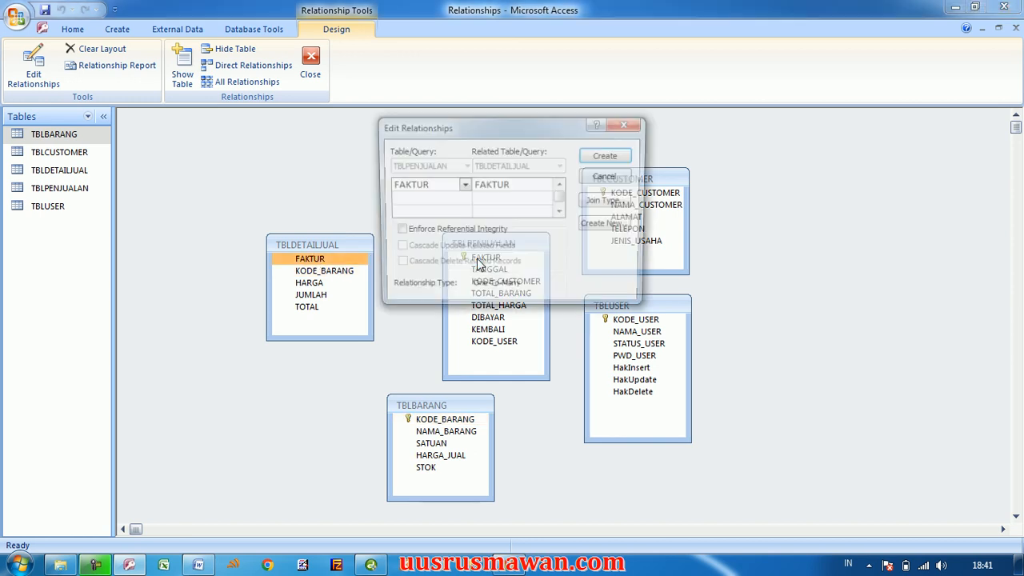
{"action": "left_click", "coordinate": [397, 231]}
{"action": "left_click", "coordinate": [396, 231]}
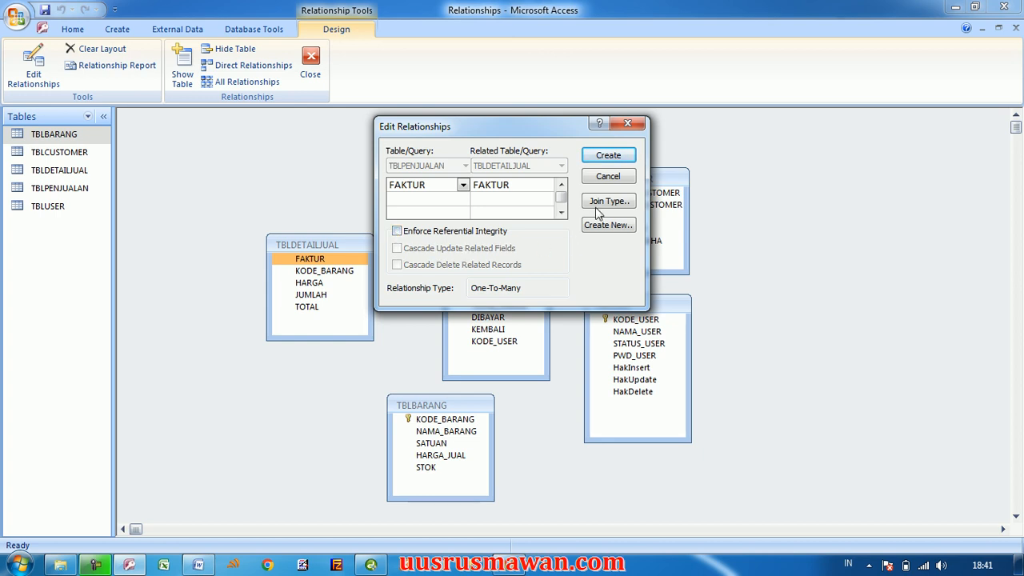
{"action": "left_click", "coordinate": [607, 155]}
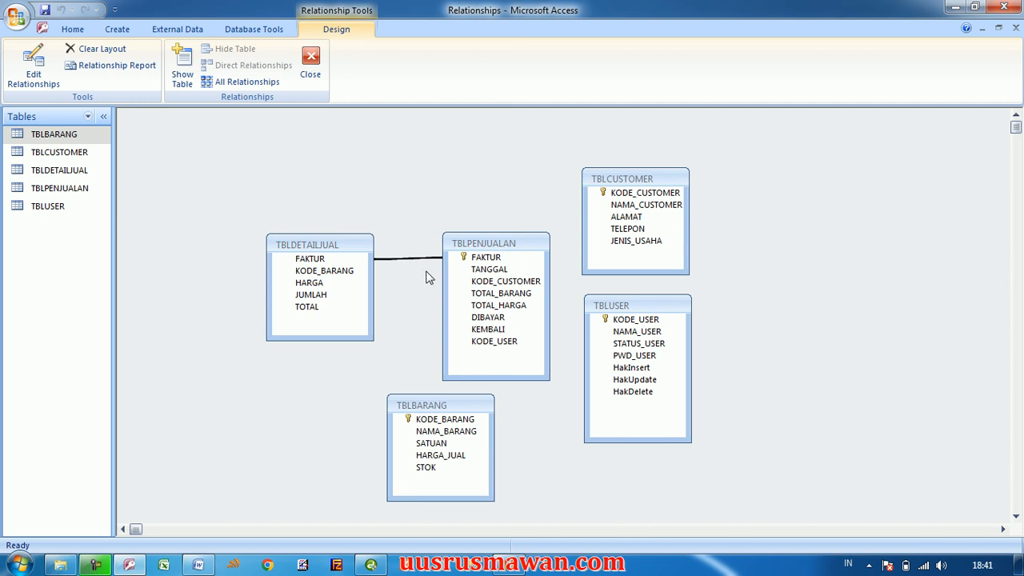
Permanently delete the FAKTUR relationship between TBLDETAILJUAL and TBLPENJUALAN
{"action": "left_click", "coordinate": [472, 257]}
{"action": "left_click", "coordinate": [406, 259]}
{"action": "key", "text": "Delete"}
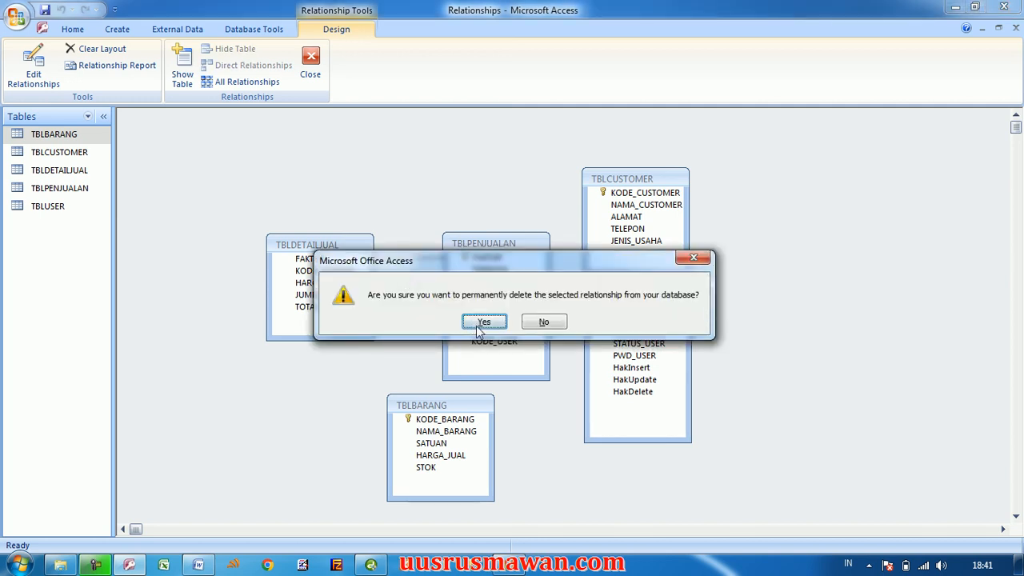
{"action": "left_click", "coordinate": [484, 321]}
Raise TBLDETAILJUAL slightly and relate its FAKTUR field to FAKTUR in TBLPENJUALAN with referential integrity enforced
{"action": "left_click_drag", "start_coordinate": [345, 248], "coordinate": [354, 220]}
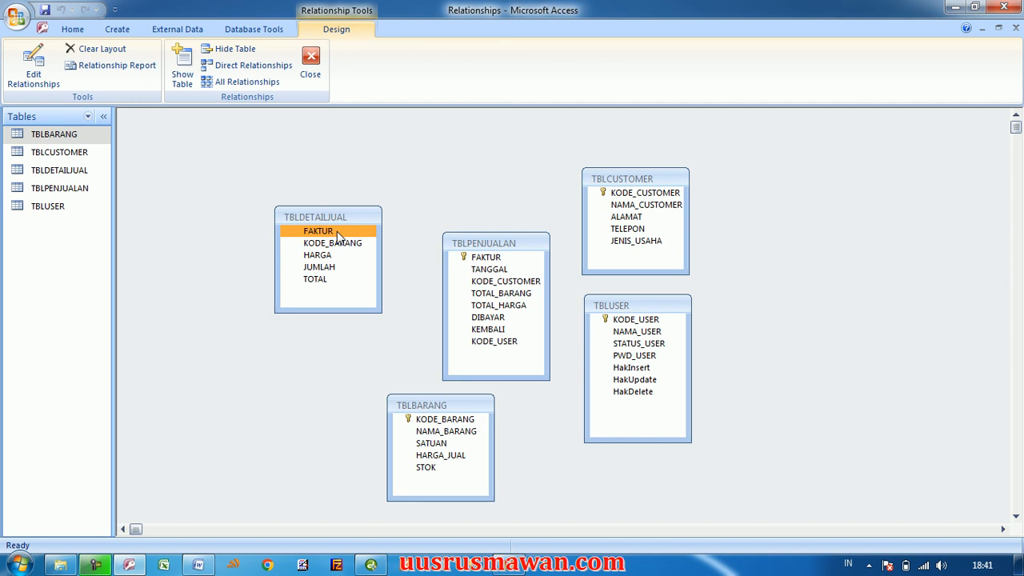
{"action": "left_click_drag", "start_coordinate": [337, 236], "coordinate": [475, 261]}
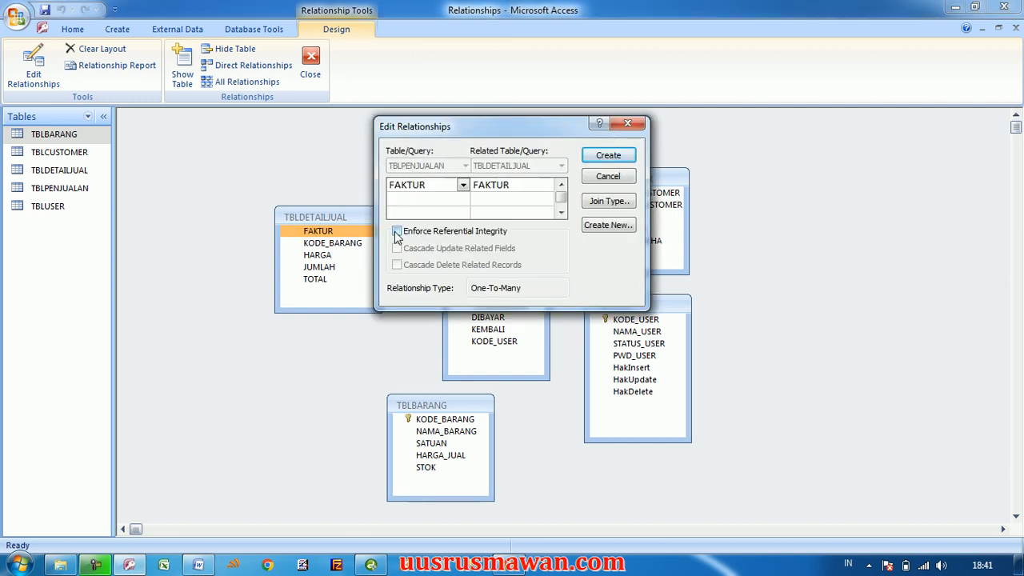
{"action": "left_click", "coordinate": [397, 232]}
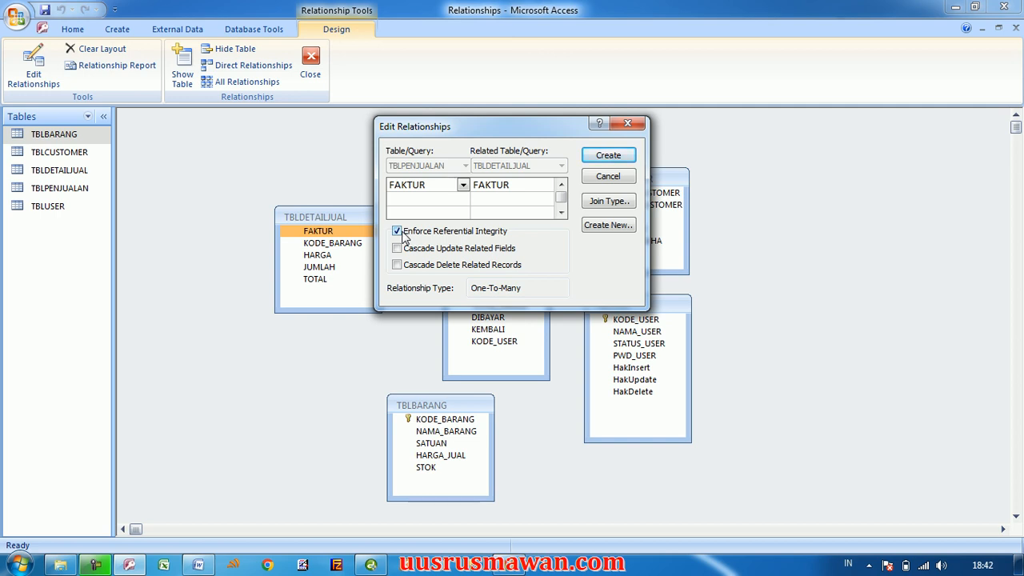
{"action": "left_click", "coordinate": [608, 157]}
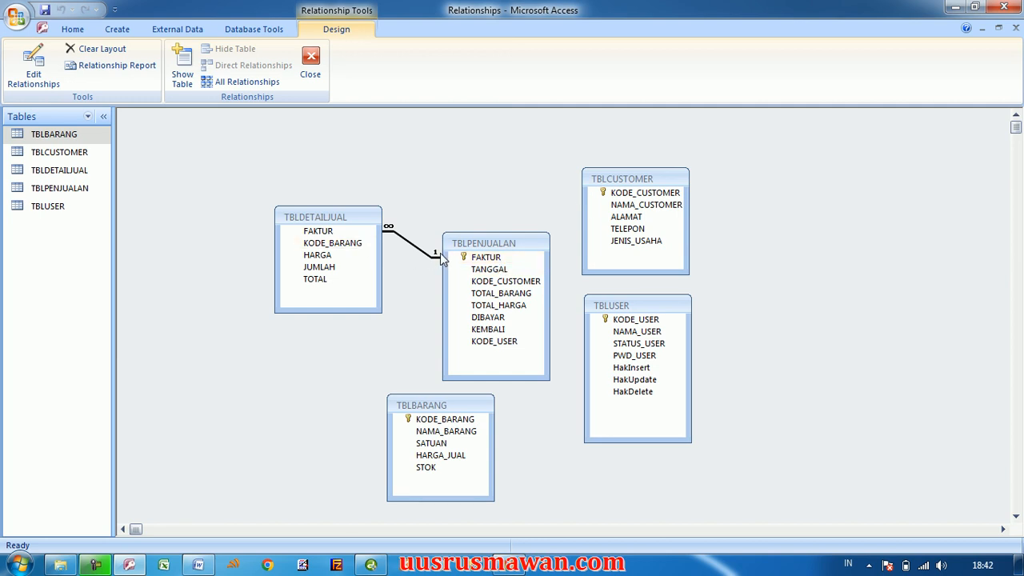
{"action": "left_click", "coordinate": [345, 231]}
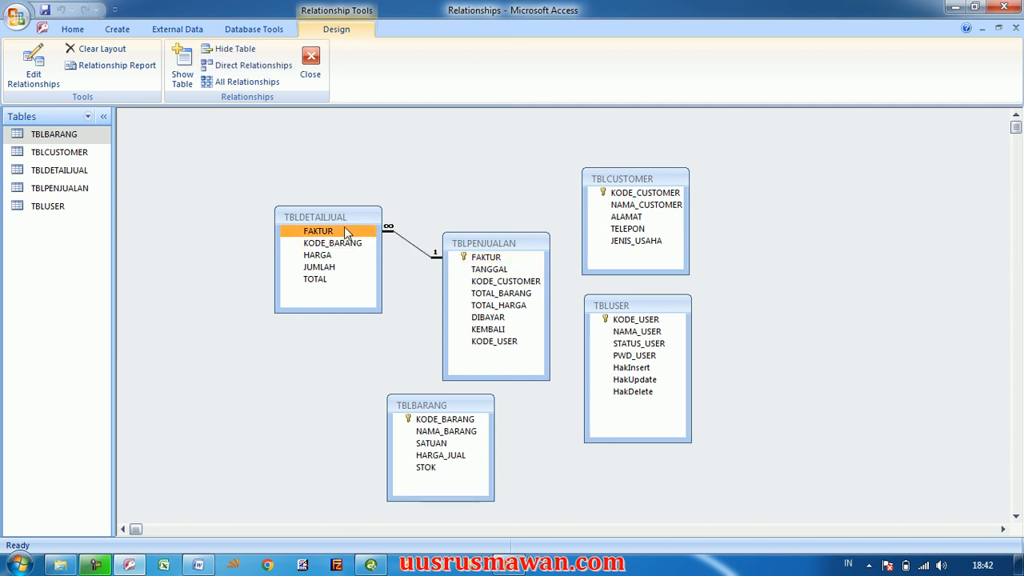
{"action": "left_click", "coordinate": [463, 257]}
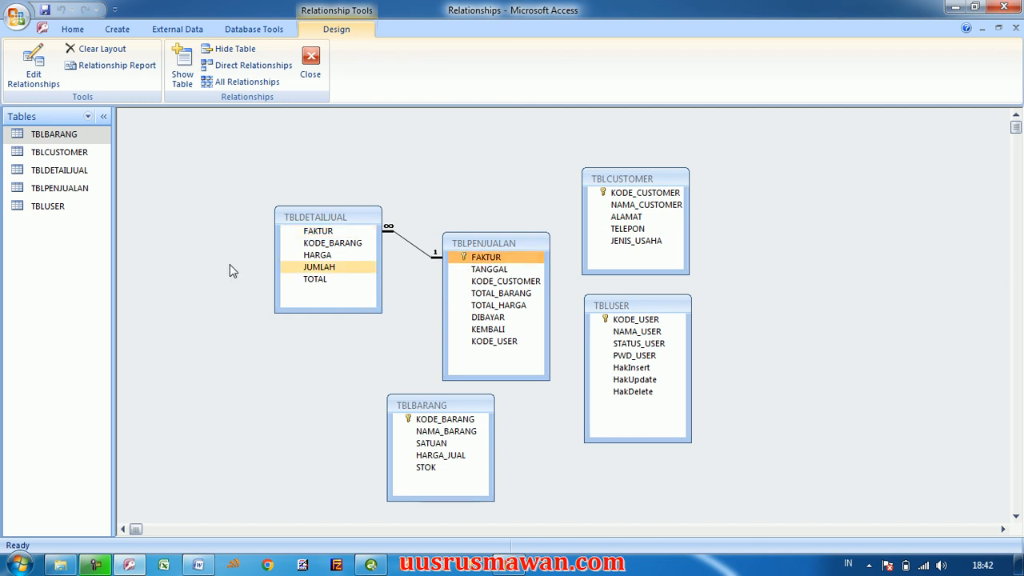
Relate KODE_BARANG in TBLDETAILJUAL to KODE_BARANG in TBLBARANG with referential integrity enforced, and place TBLBARANG directly below TBLPENJUALAN
{"action": "left_click", "coordinate": [354, 247]}
{"action": "left_click_drag", "start_coordinate": [354, 246], "coordinate": [462, 426]}
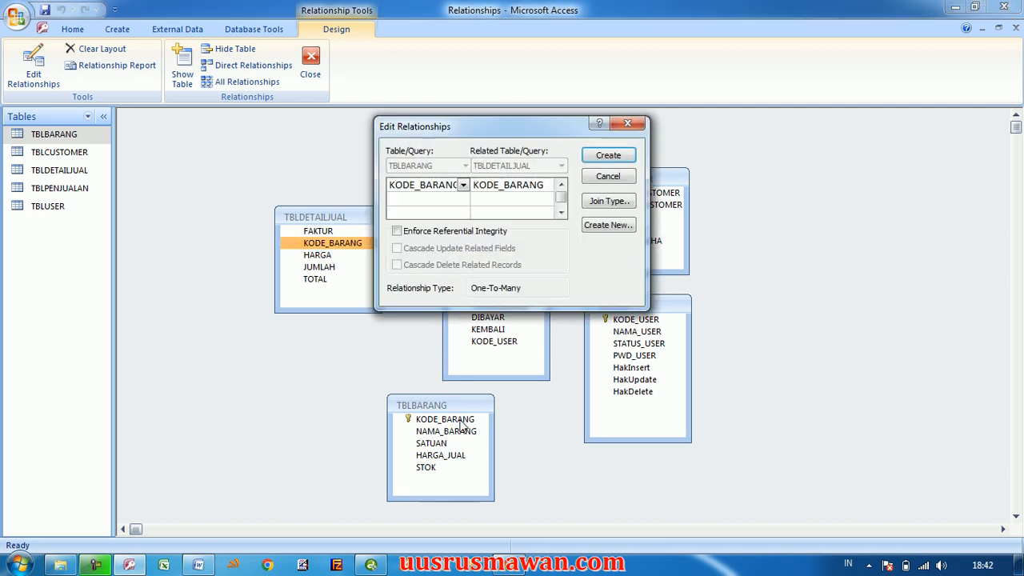
{"action": "left_click", "coordinate": [397, 231]}
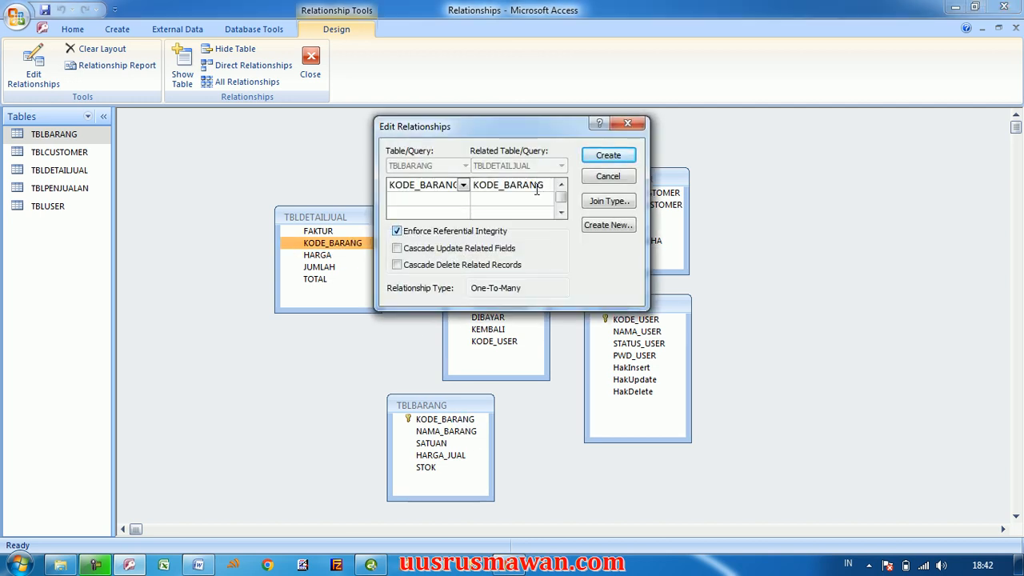
{"action": "left_click", "coordinate": [608, 155]}
{"action": "left_click_drag", "start_coordinate": [450, 405], "coordinate": [504, 408]}
{"action": "left_click", "coordinate": [352, 244]}
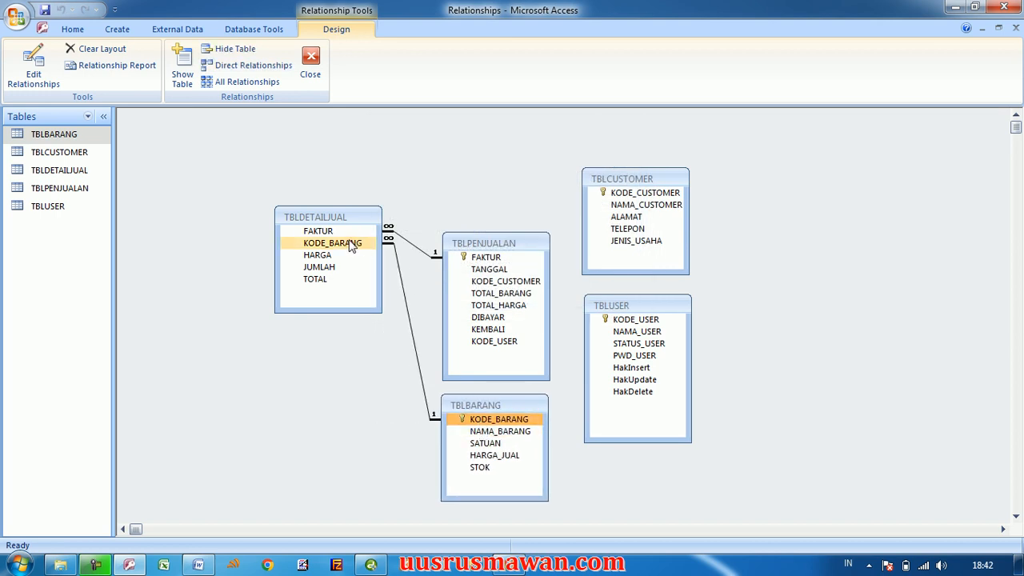
Relate KODE_CUSTOMER in TBLPENJUALAN to KODE_CUSTOMER in TBLCUSTOMER with referential integrity enforced
{"action": "left_click_drag", "start_coordinate": [518, 281], "coordinate": [632, 198]}
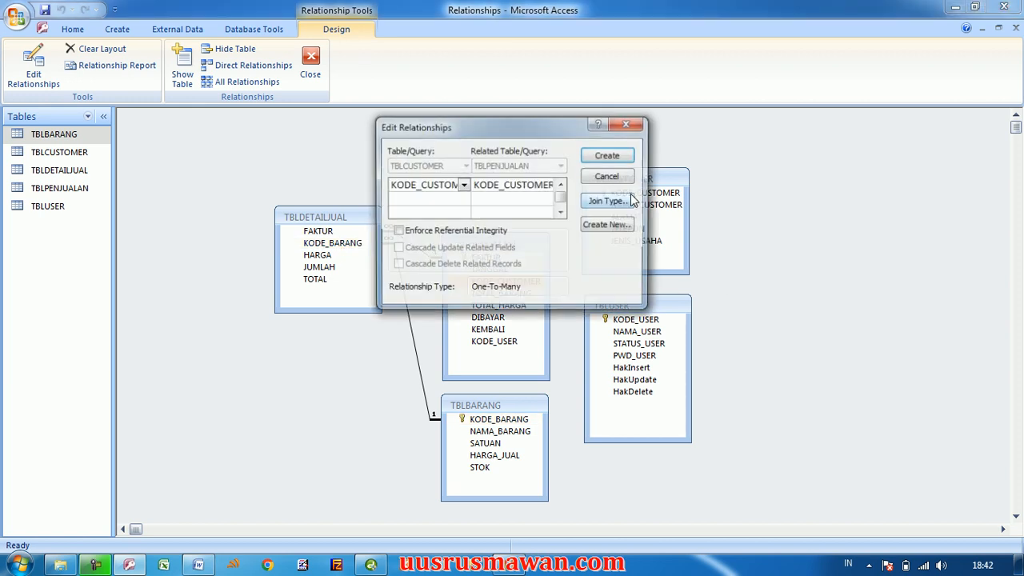
{"action": "left_click", "coordinate": [396, 231]}
{"action": "left_click", "coordinate": [608, 155]}
{"action": "left_click", "coordinate": [620, 194]}
{"action": "left_click", "coordinate": [517, 282]}
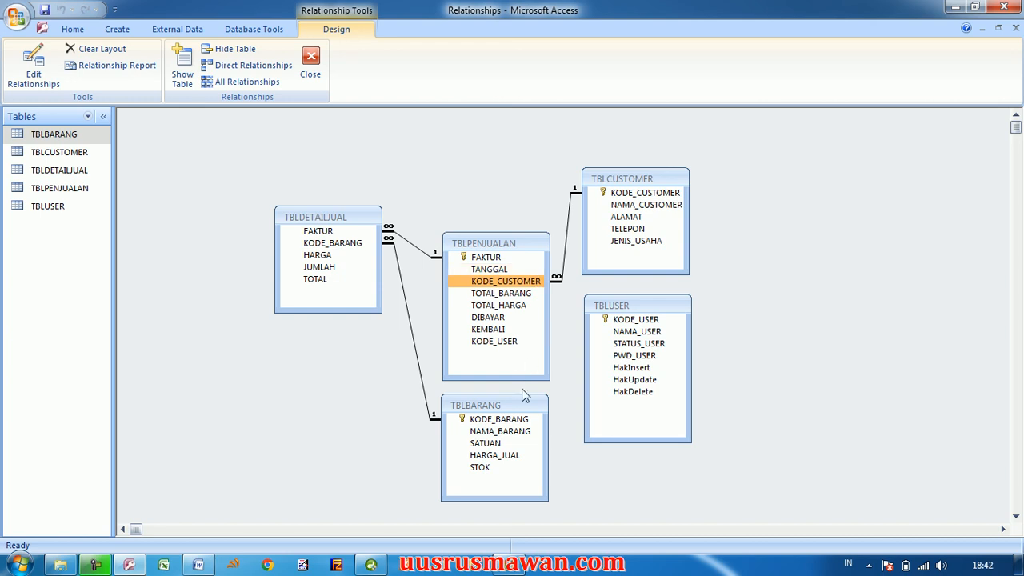
{"action": "left_click_drag", "start_coordinate": [498, 421], "coordinate": [349, 252]}
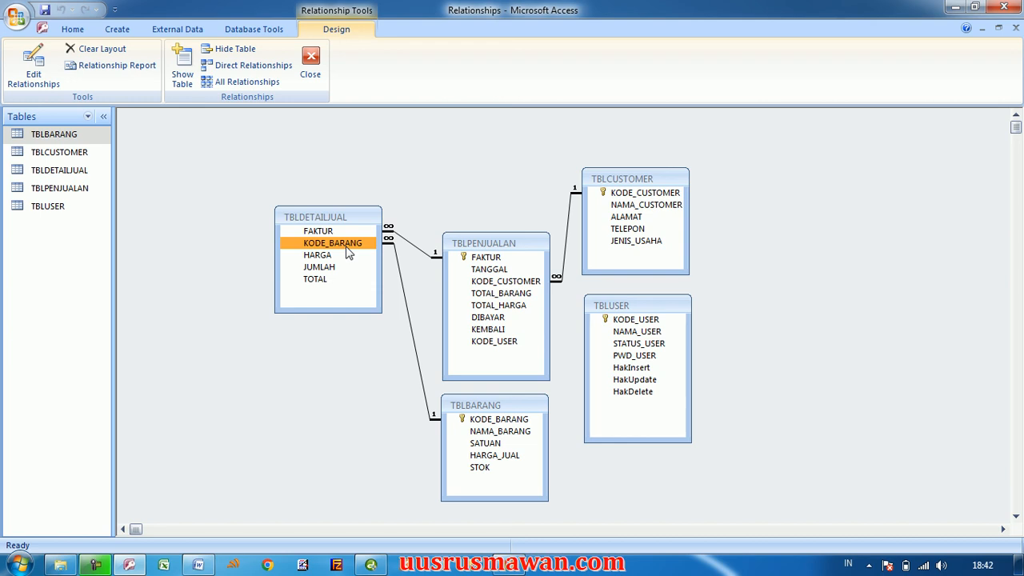
{"action": "left_click", "coordinate": [623, 194]}
{"action": "left_click_drag", "start_coordinate": [623, 197], "coordinate": [515, 290]}
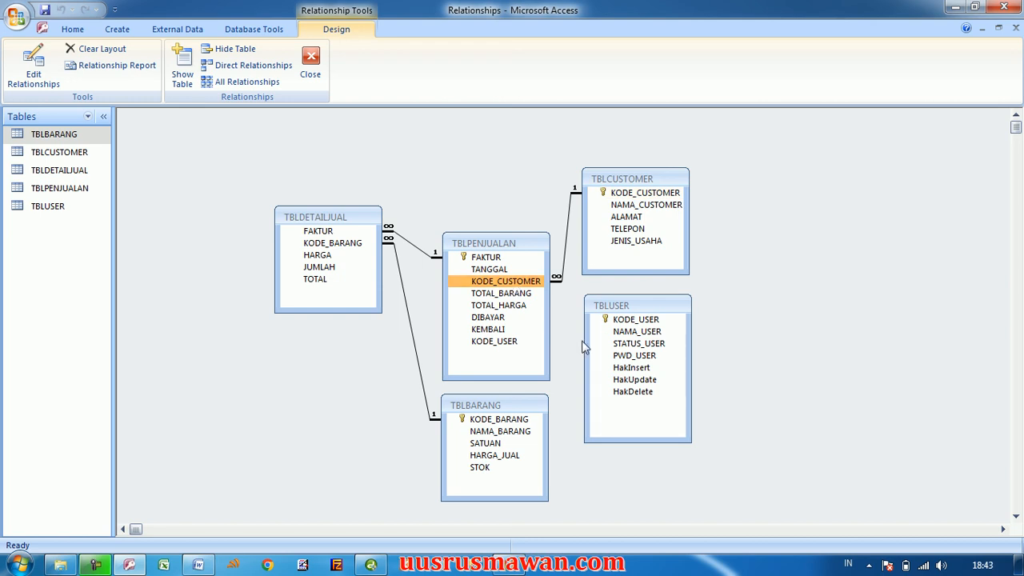
Create a relationship between KODE_USER in TBLUSER and KODE_USER in TBLPENJUALAN with referential integrity enforced
{"action": "left_click", "coordinate": [612, 322]}
{"action": "mouse_move", "coordinate": [613, 323]}
{"action": "left_mouse_down"}
{"action": "mouse_move", "coordinate": [507, 349]}
{"action": "mouse_move", "coordinate": [613, 322]}
{"action": "left_mouse_up"}
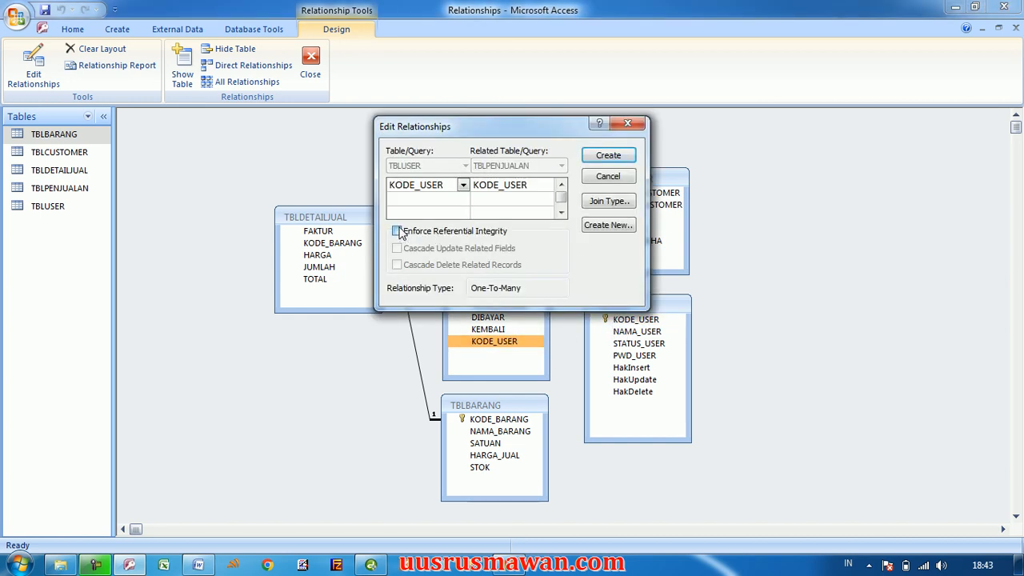
{"action": "left_click", "coordinate": [397, 231]}
{"action": "left_click", "coordinate": [605, 158]}
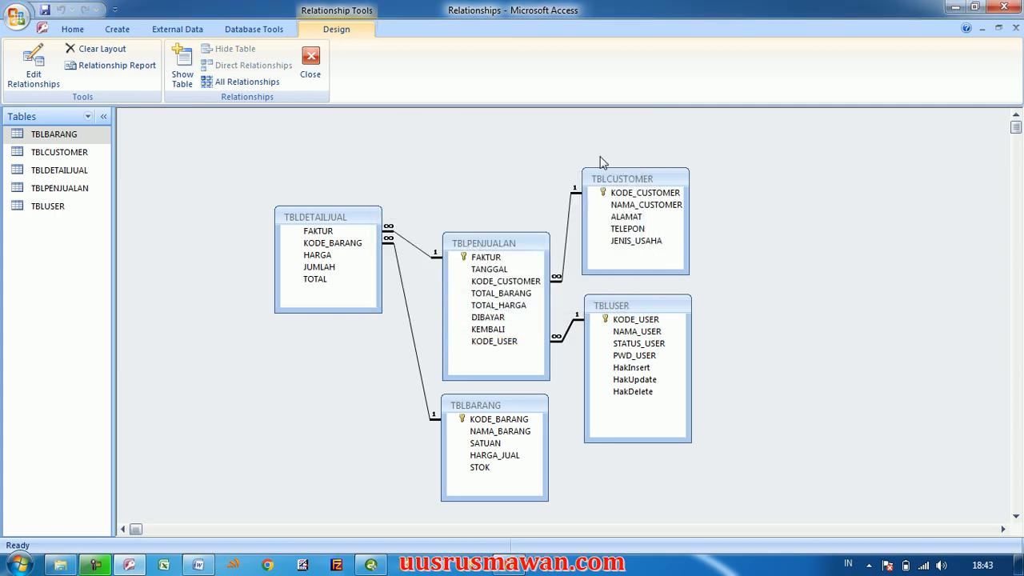
{"action": "left_click", "coordinate": [623, 343]}
{"action": "left_click", "coordinate": [622, 322]}
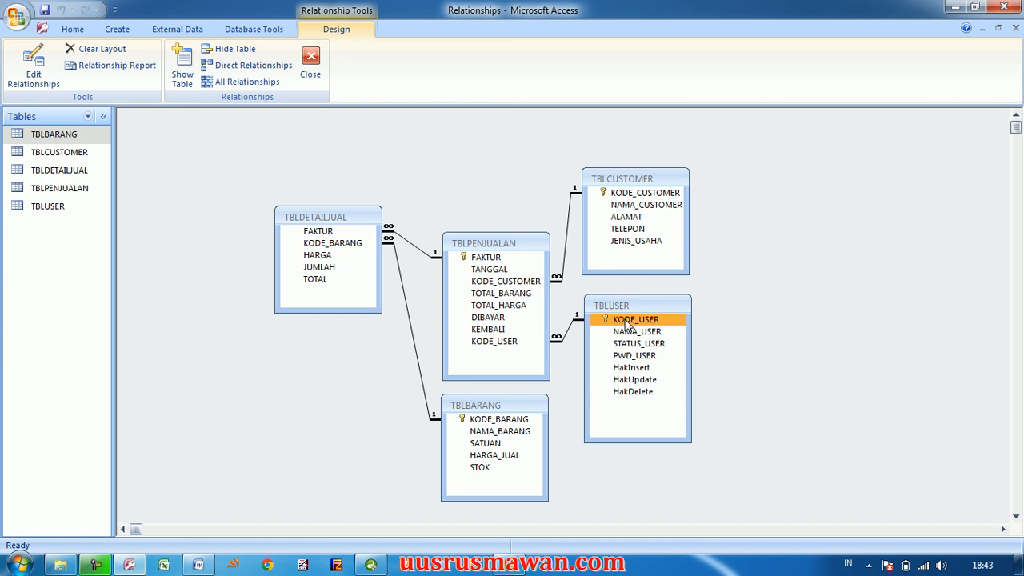
{"action": "left_click", "coordinate": [499, 342]}
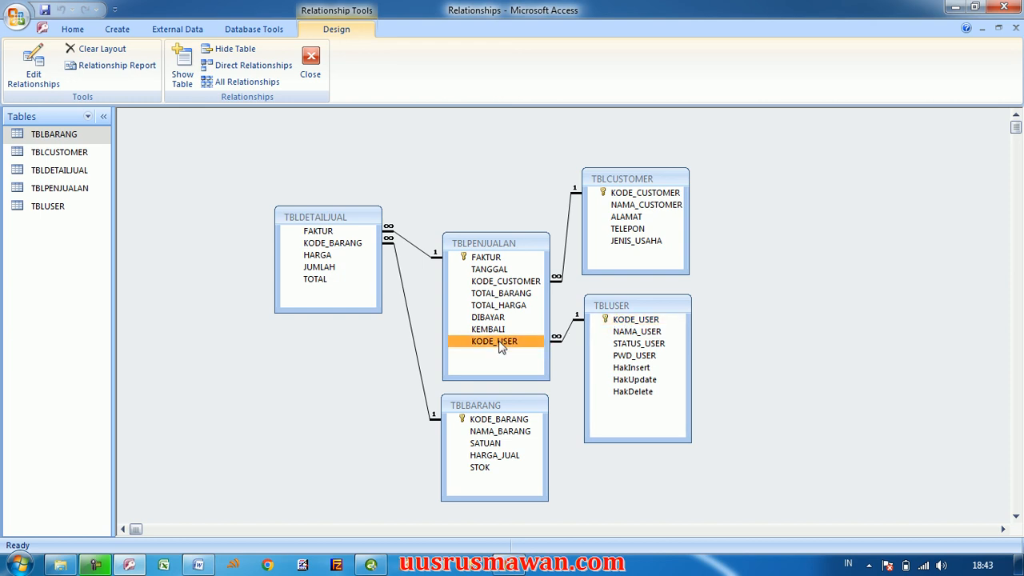
Move TBLPENJUALAN up above the level of TBLDETAILJUAL and bring TBLBARANG up close beneath it
{"action": "left_click_drag", "start_coordinate": [507, 243], "coordinate": [499, 147]}
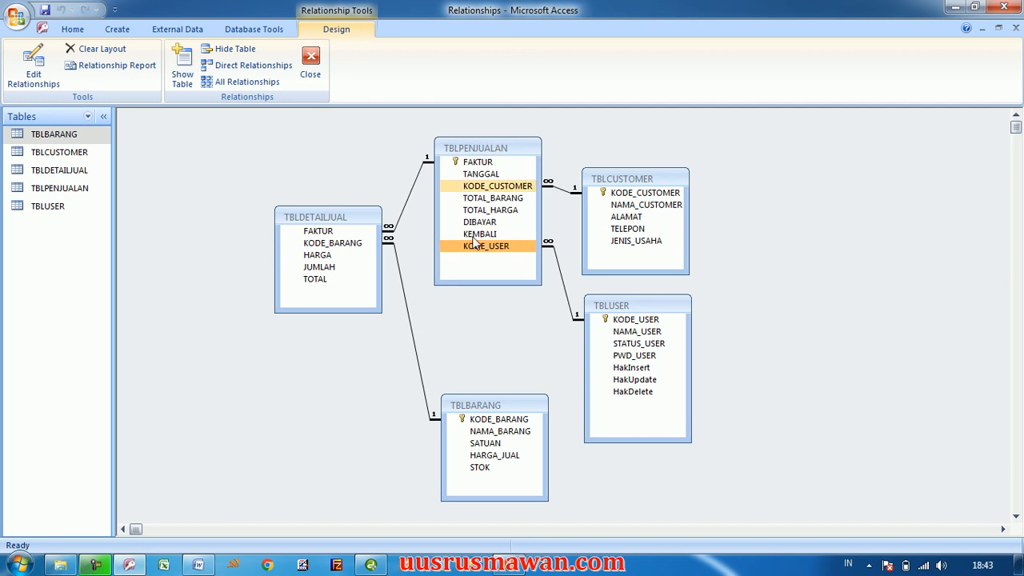
{"action": "left_click", "coordinate": [491, 397]}
{"action": "left_click_drag", "start_coordinate": [490, 397], "coordinate": [489, 305]}
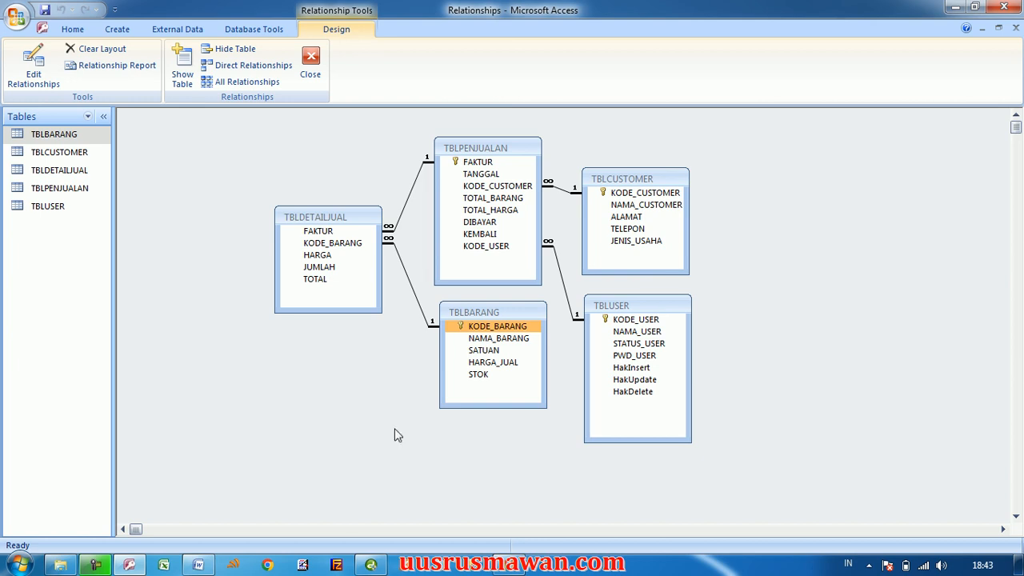
Switch to the XAMPP Control Panel, start Apache and MySQL, and open phpMyAdmin in the browser
{"action": "left_click", "coordinate": [407, 569]}
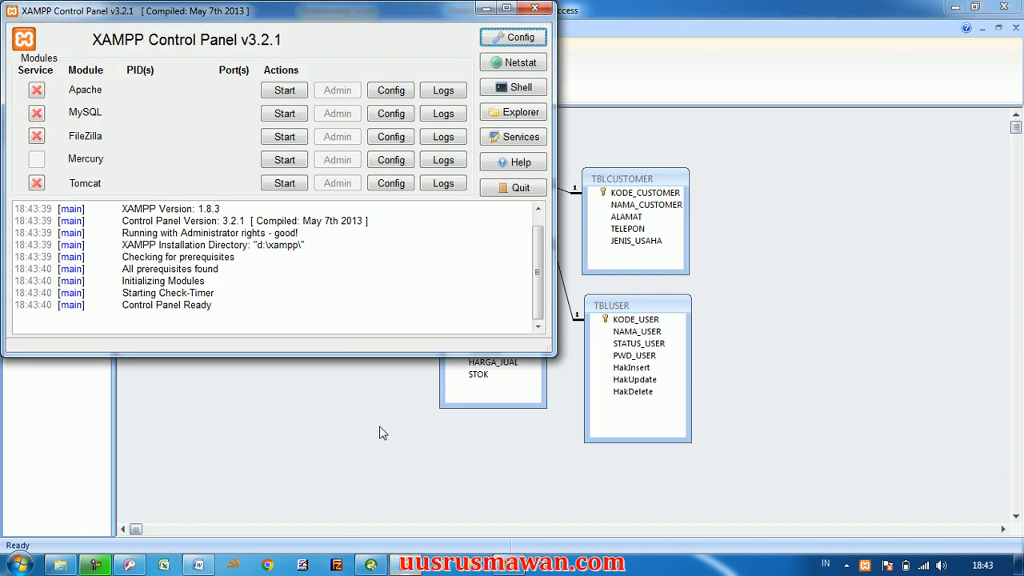
{"action": "left_click", "coordinate": [285, 90]}
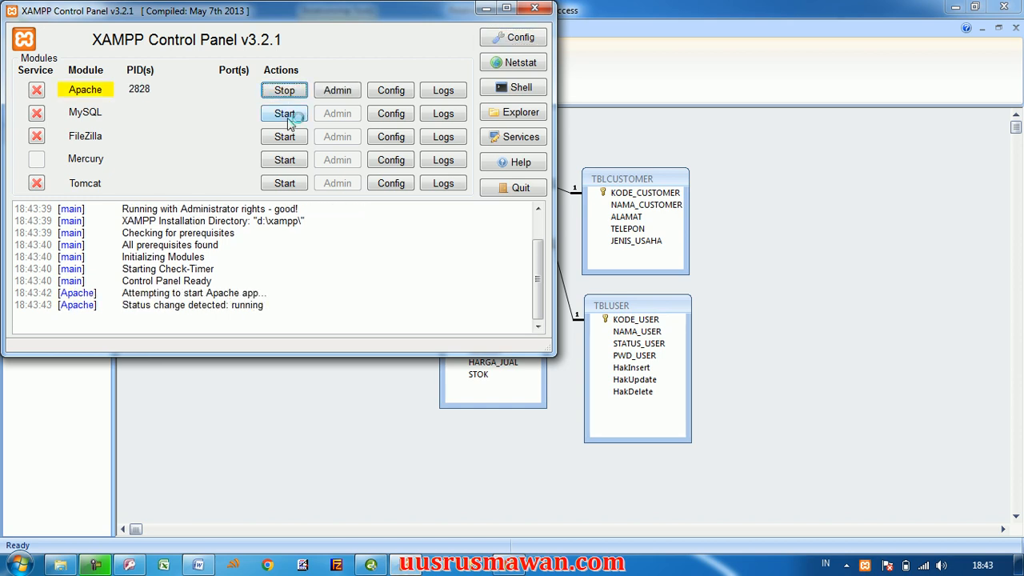
{"action": "left_click", "coordinate": [288, 116]}
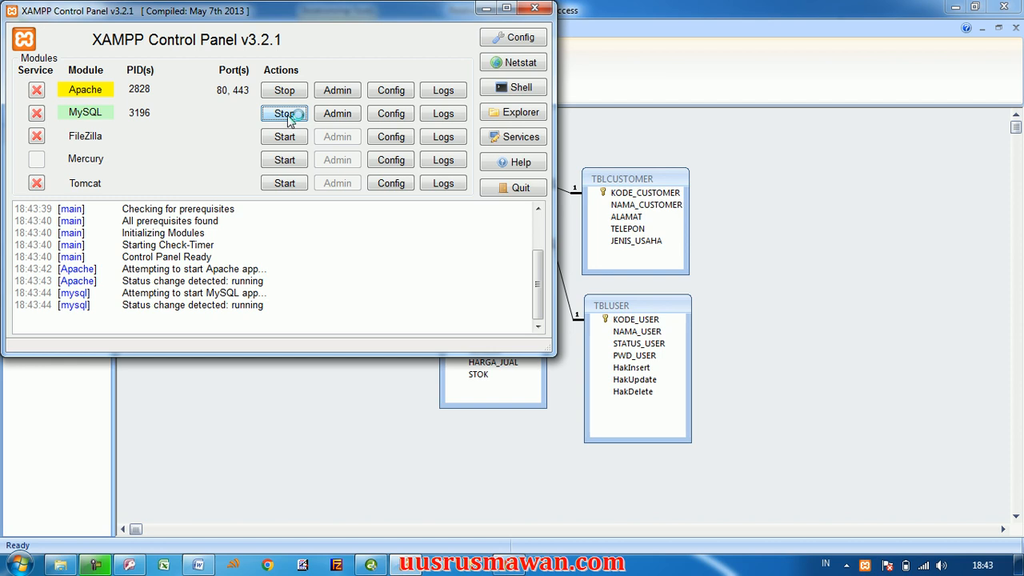
{"action": "left_click", "coordinate": [344, 117]}
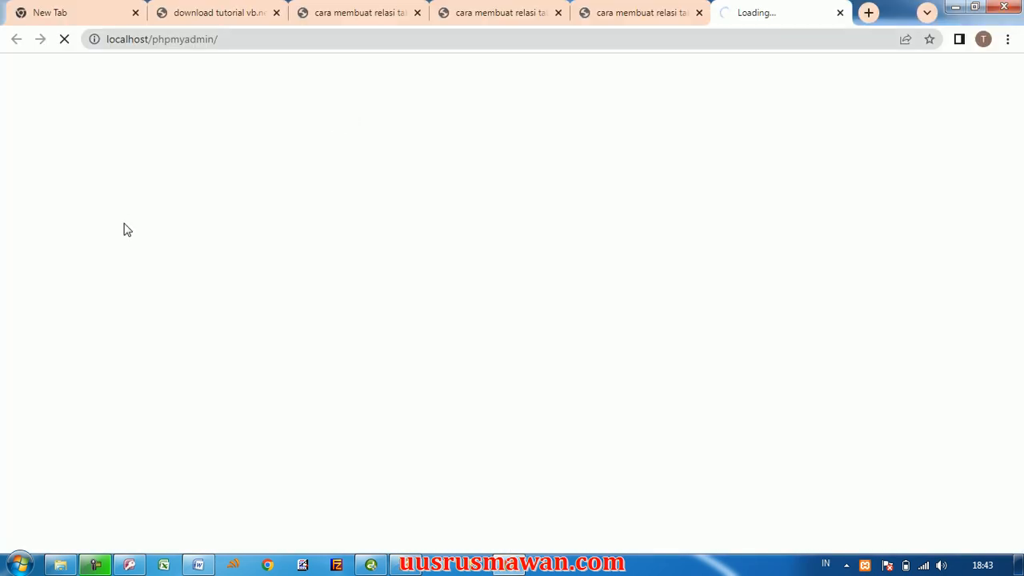
Close the four leftover tutorial pages in the browser, keeping the new tab and phpMyAdmin open
{"action": "left_click", "coordinate": [276, 12]}
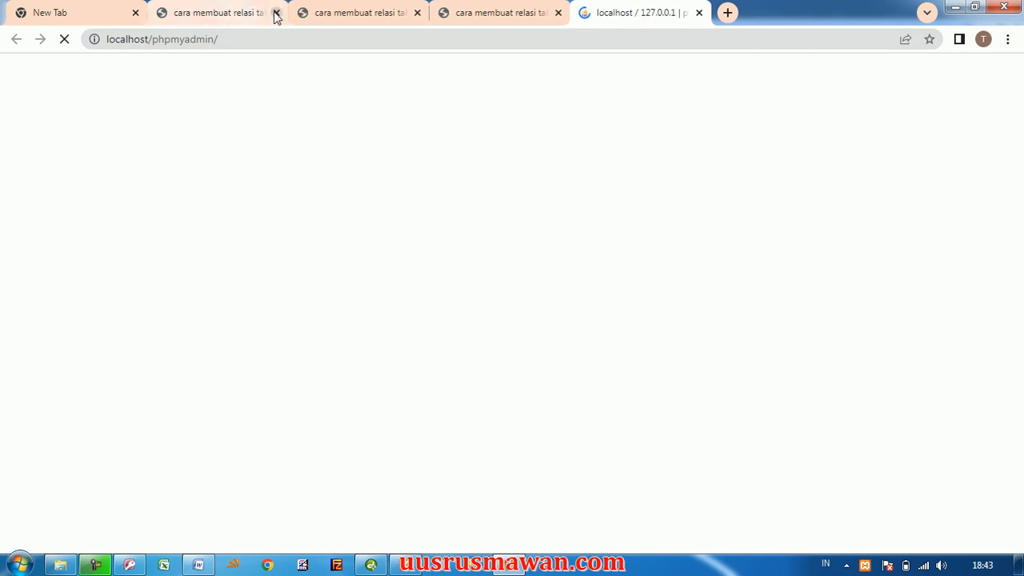
{"action": "left_click", "coordinate": [276, 13]}
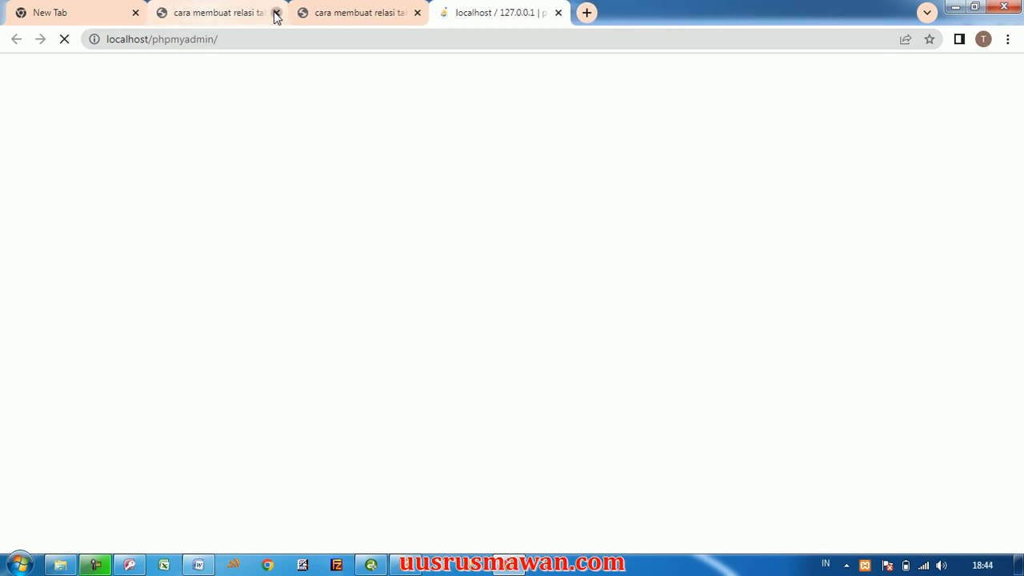
{"action": "left_click", "coordinate": [276, 13]}
{"action": "left_click", "coordinate": [276, 12]}
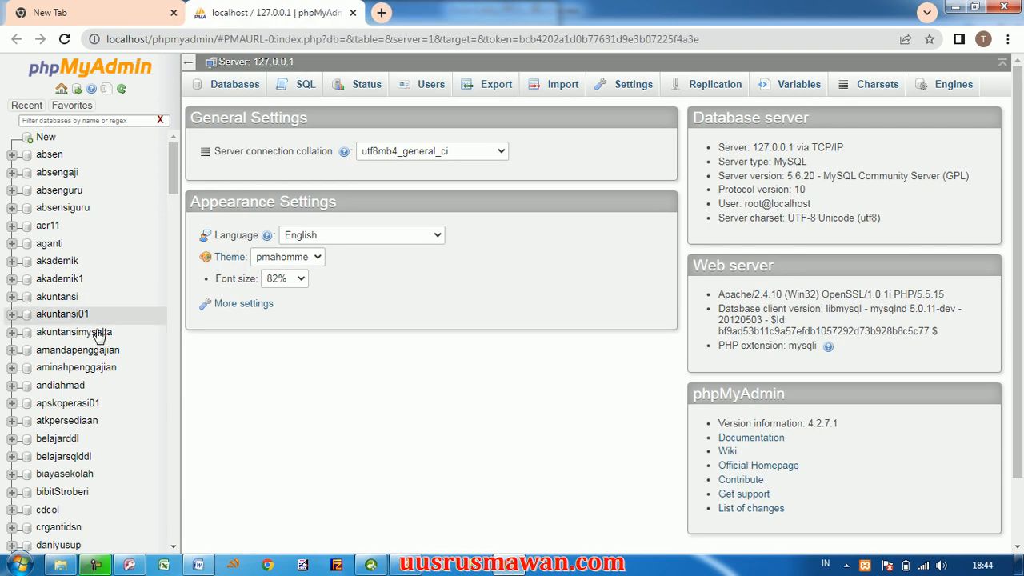
Open the dbpenjualan database in phpMyAdmin and show its tables in the Designer view
{"action": "scroll", "coordinate": [100, 331], "scroll_direction": "down", "scroll_amount": 5}
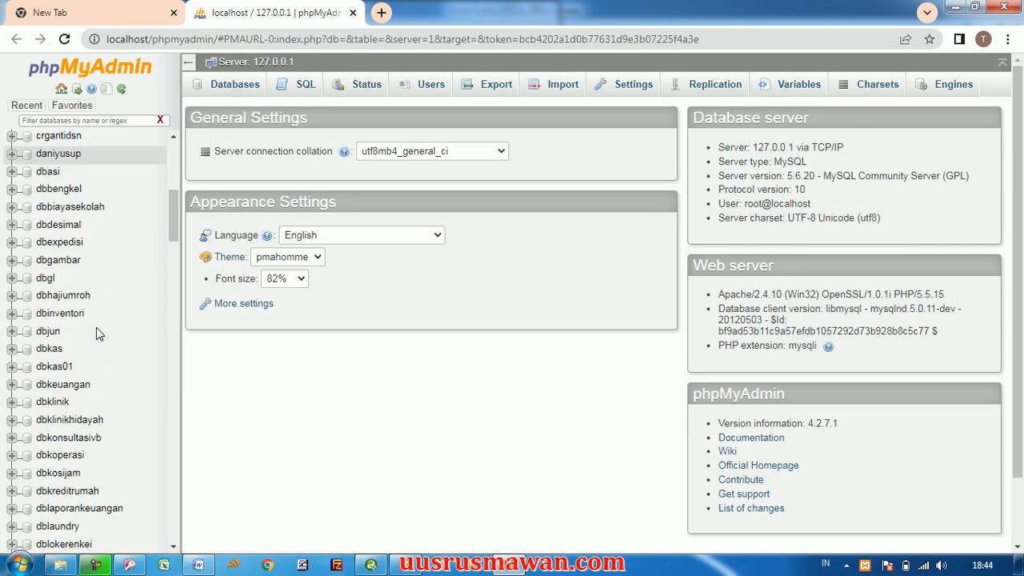
{"action": "scroll", "coordinate": [96, 333], "scroll_direction": "down", "scroll_amount": 7}
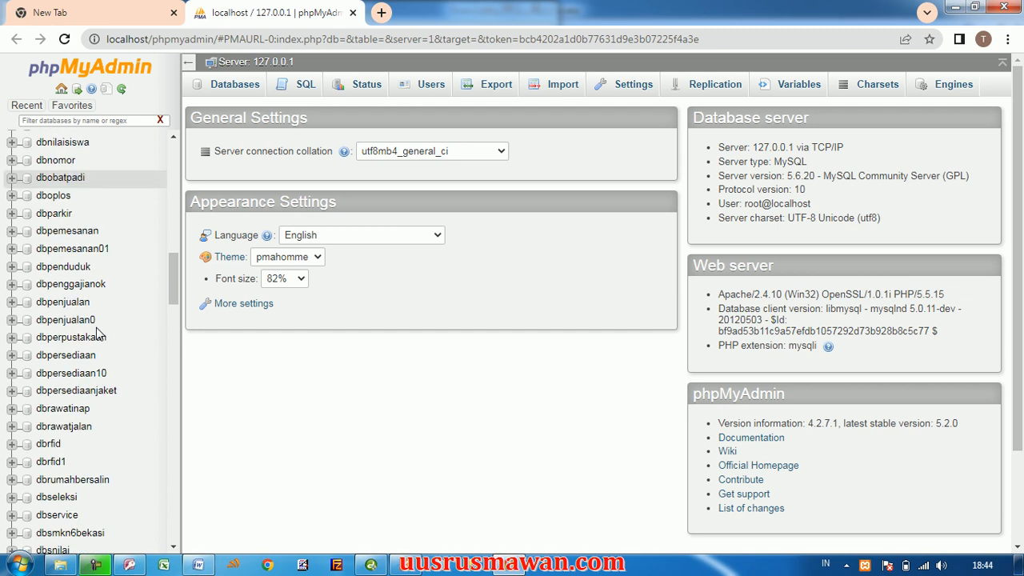
{"action": "left_click", "coordinate": [61, 304]}
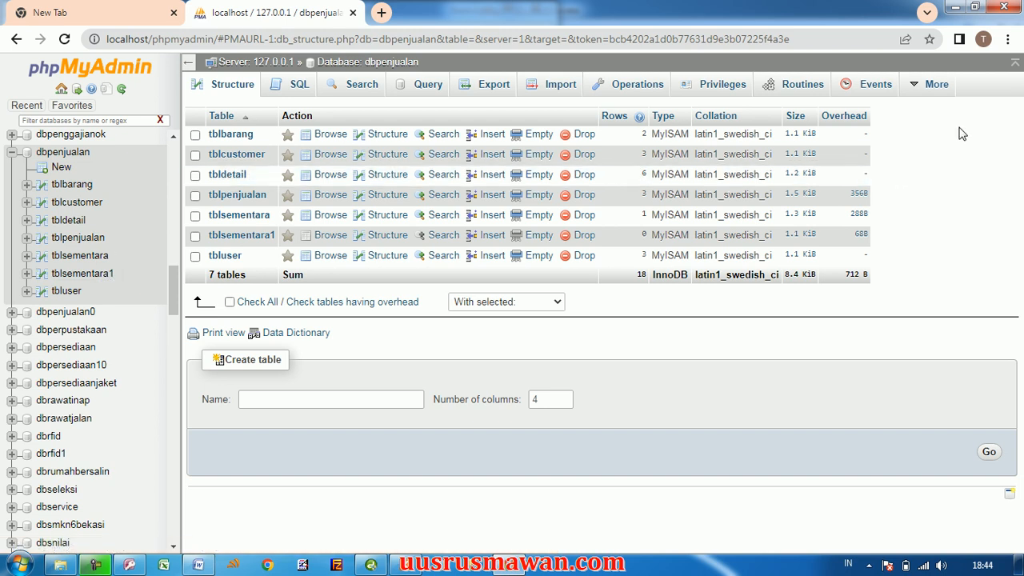
{"action": "mouse_move", "coordinate": [929, 88]}
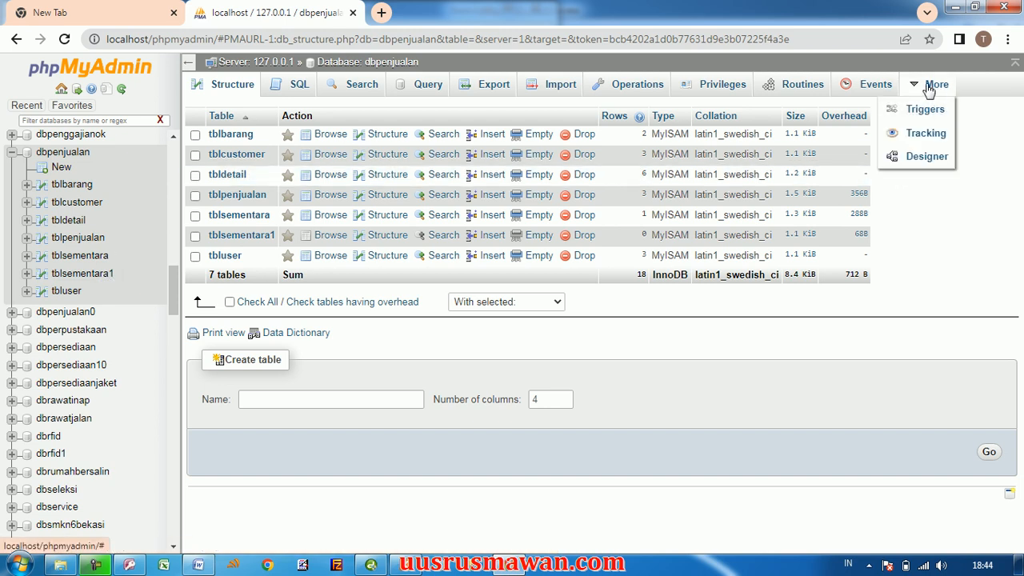
{"action": "left_click", "coordinate": [900, 159]}
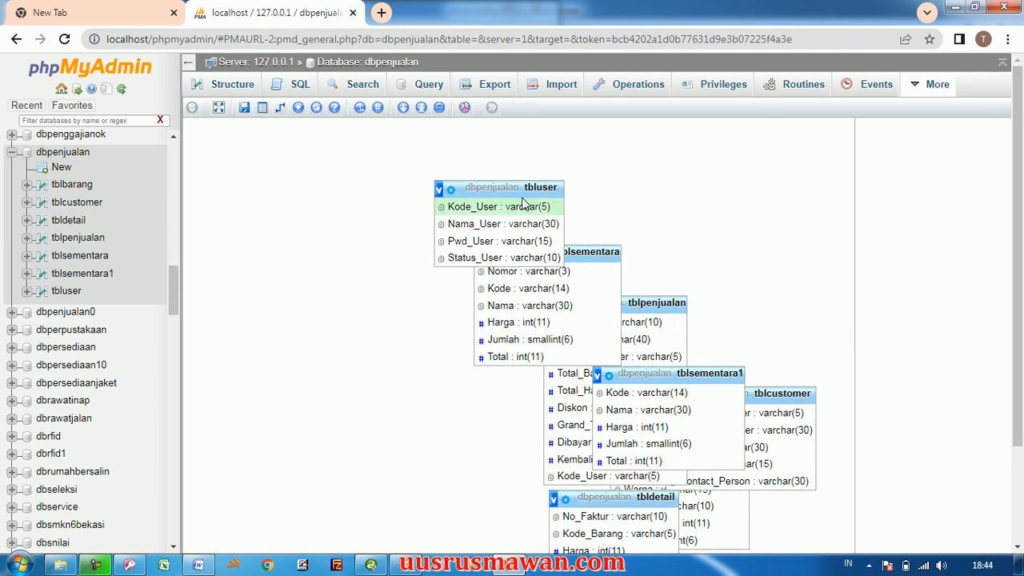
Move tbluser to the upper-left corner of the Designer canvas and place tblsementara beside it, clear of the other tables
{"action": "left_click_drag", "start_coordinate": [502, 187], "coordinate": [272, 145]}
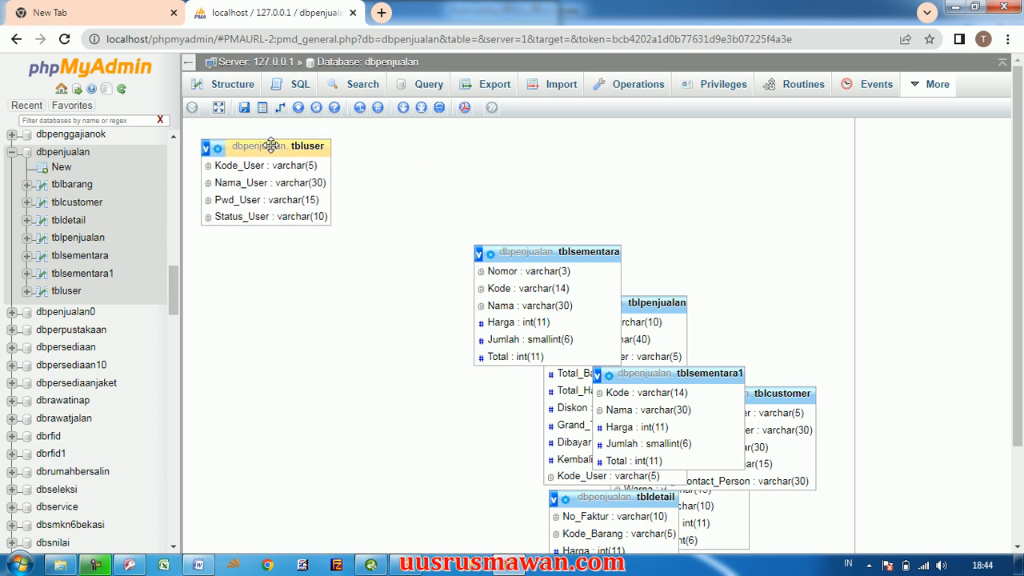
{"action": "left_click_drag", "start_coordinate": [560, 253], "coordinate": [460, 155]}
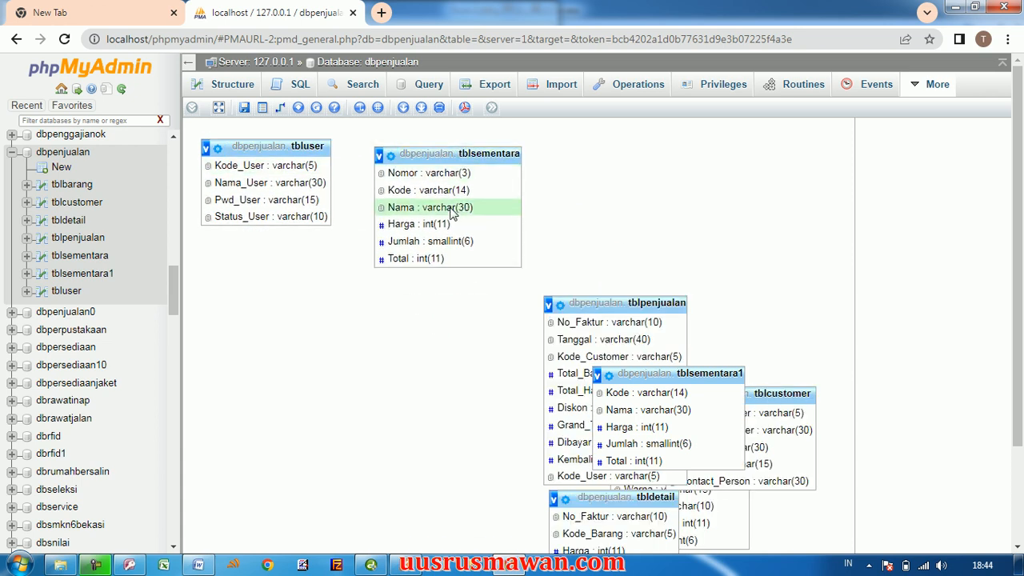
{"action": "right_click", "coordinate": [471, 157]}
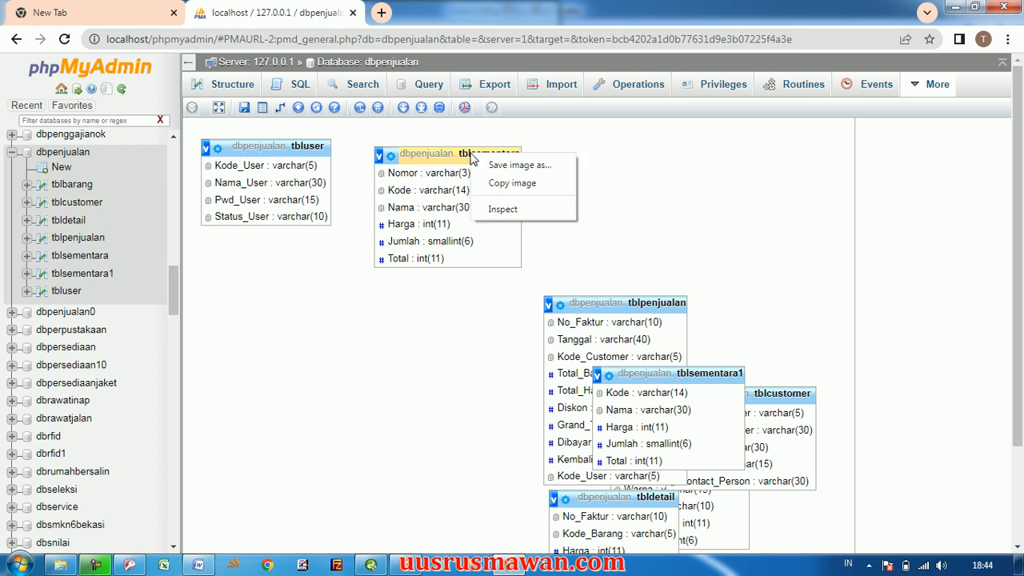
{"action": "left_click", "coordinate": [640, 217]}
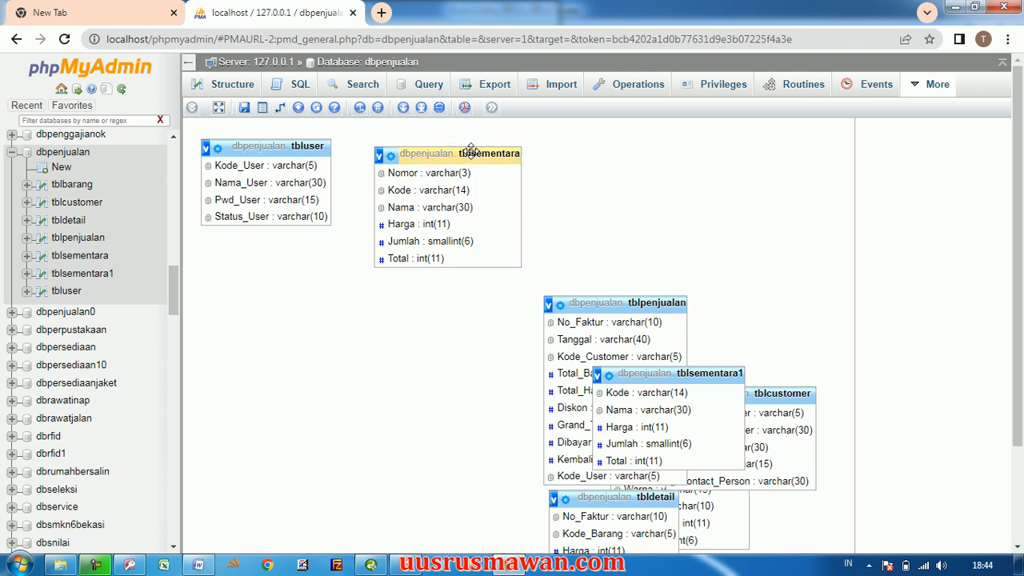
Spread out the Designer tables, placing tblpenjualan beside tblcustomer with tbluser beneath tblcustomer, and moving tblsementara and tblsementara1 aside
{"action": "left_click_drag", "start_coordinate": [495, 154], "coordinate": [840, 138]}
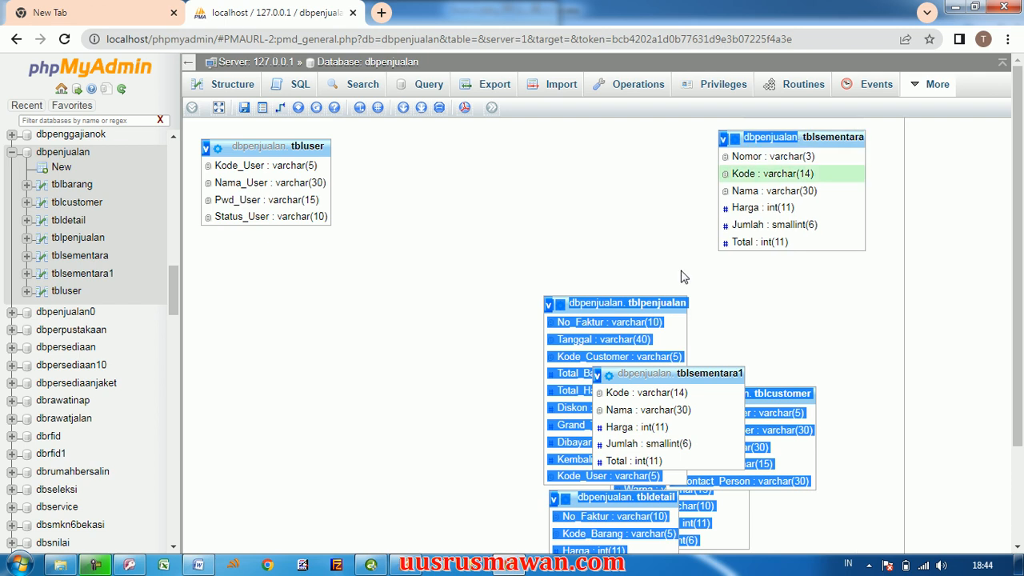
{"action": "left_click_drag", "start_coordinate": [590, 297], "coordinate": [429, 149]}
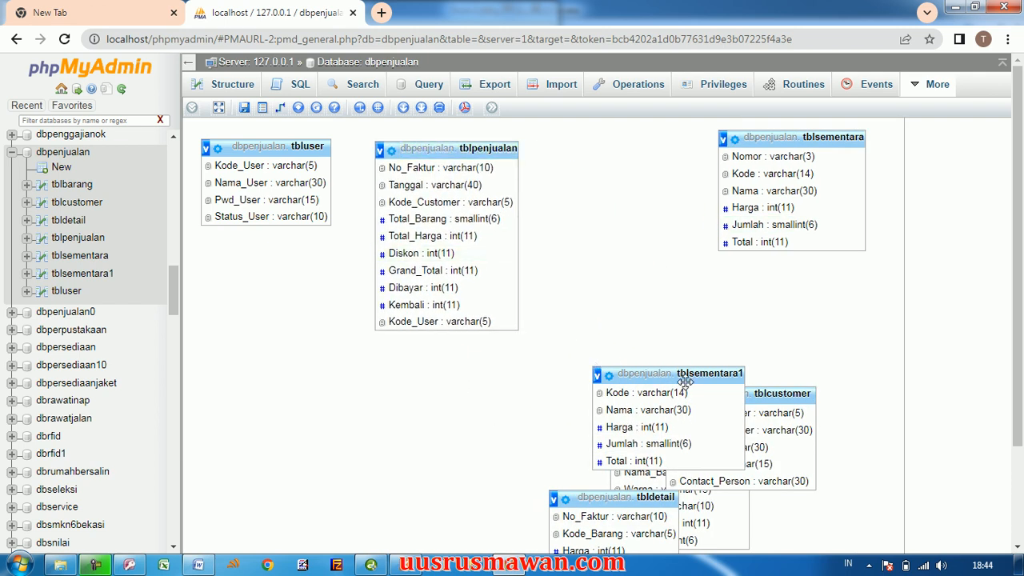
{"action": "left_click_drag", "start_coordinate": [685, 373], "coordinate": [857, 173]}
{"action": "left_click_drag", "start_coordinate": [760, 393], "coordinate": [639, 149]}
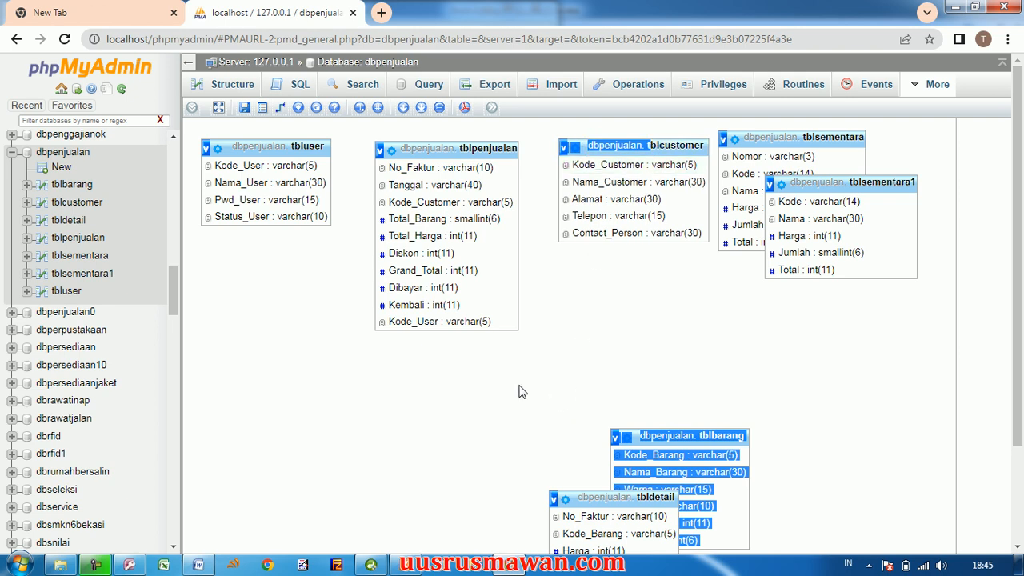
{"action": "left_click_drag", "start_coordinate": [266, 145], "coordinate": [623, 260]}
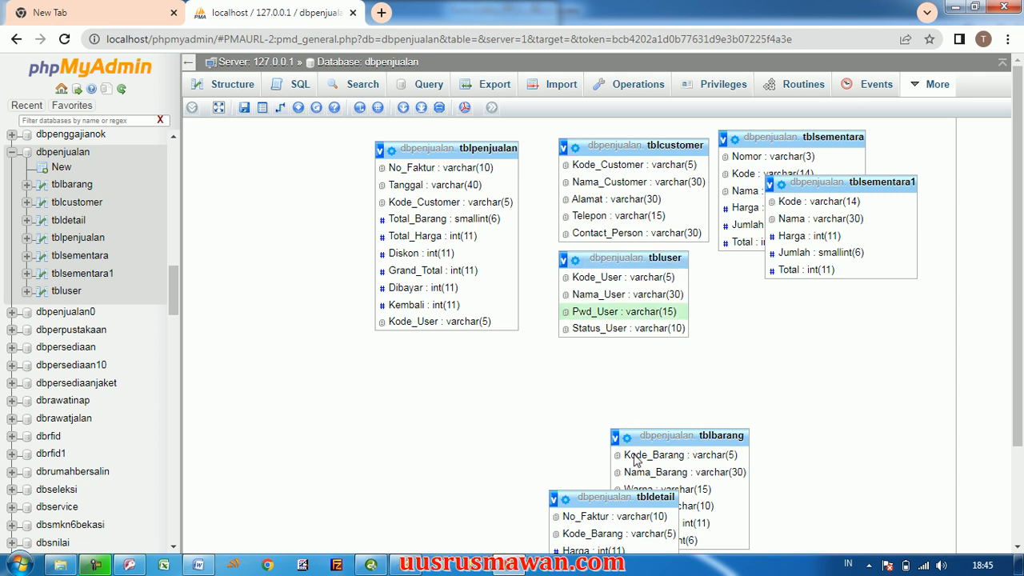
Place tbldetail beside tblpenjualan and tblbarang below tblpenjualan, and stack tblsementara1 and tblsementara at the canvas's far right edge
{"action": "left_click_drag", "start_coordinate": [599, 497], "coordinate": [244, 148]}
{"action": "left_click_drag", "start_coordinate": [648, 435], "coordinate": [410, 337]}
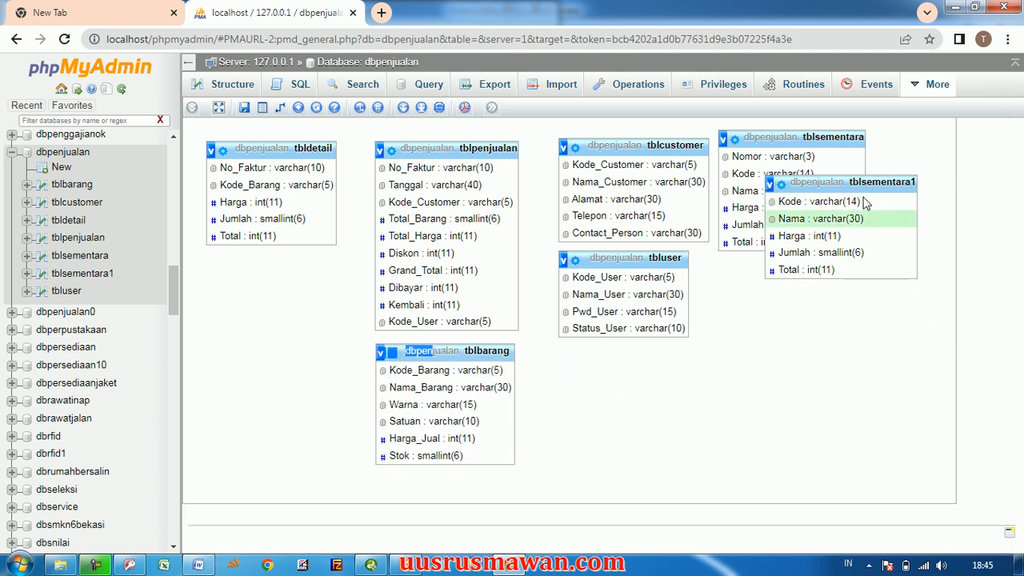
{"action": "left_click_drag", "start_coordinate": [848, 182], "coordinate": [995, 234]}
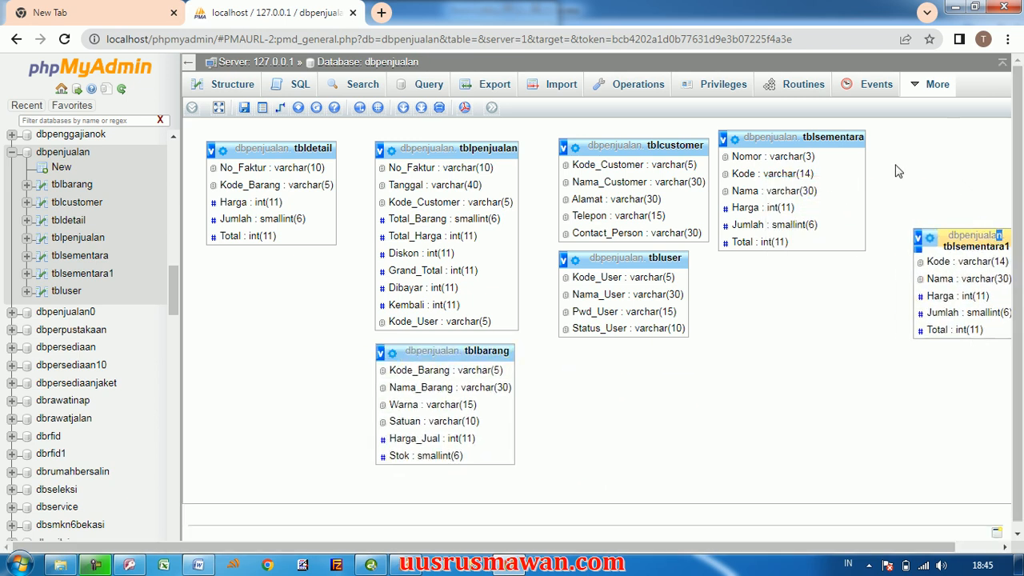
{"action": "left_click_drag", "start_coordinate": [815, 138], "coordinate": [1011, 397]}
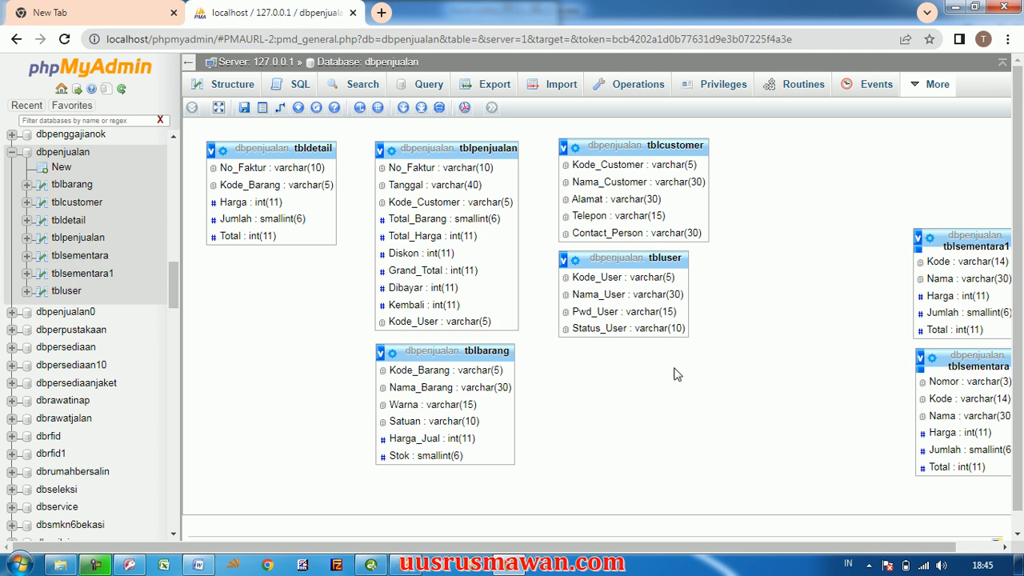
Try to start a relation in the Designer with tblpenjualan's No_Faktur as the referenced key
{"action": "left_click", "coordinate": [280, 109]}
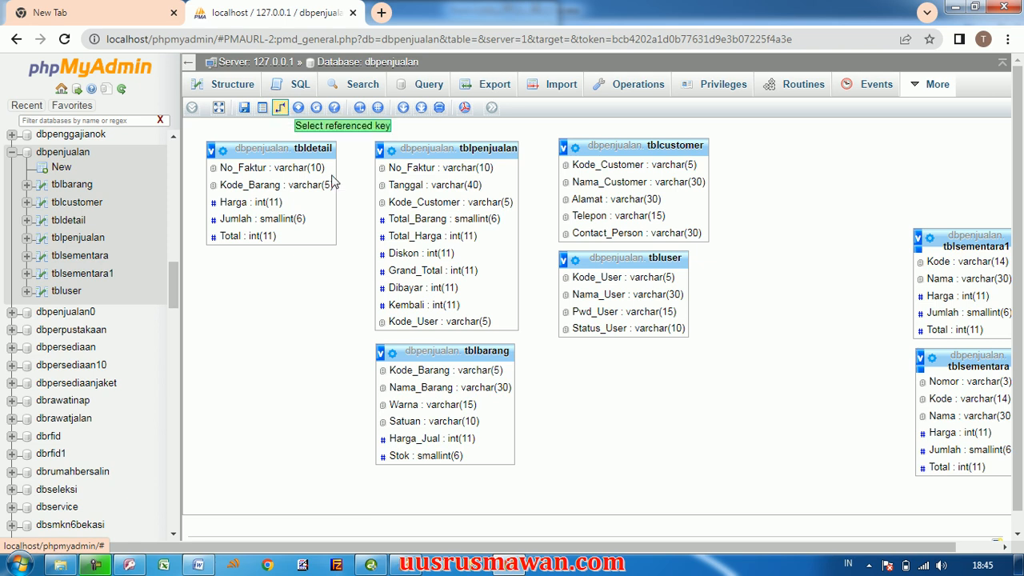
{"action": "left_click", "coordinate": [424, 170]}
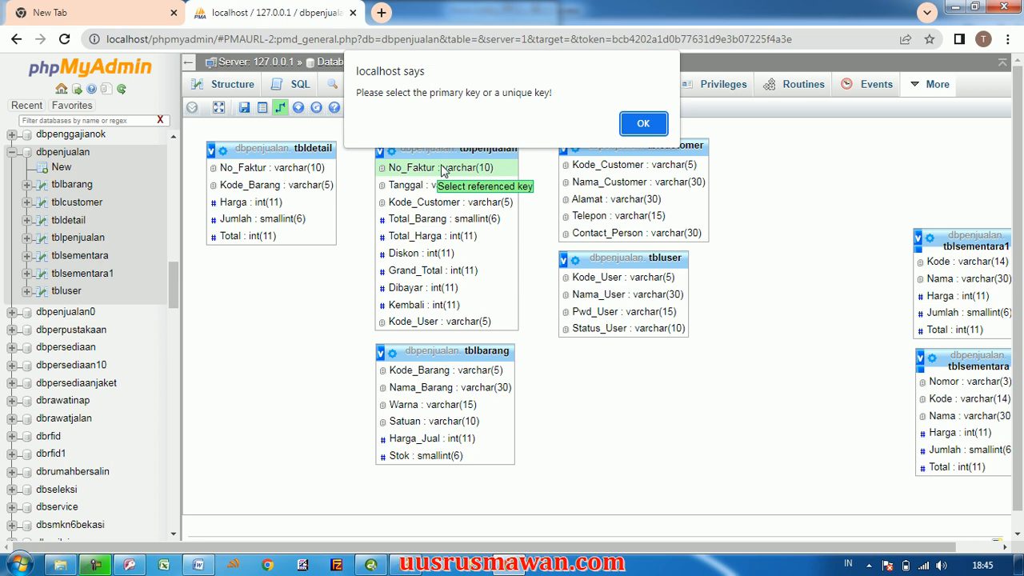
{"action": "left_click", "coordinate": [641, 125]}
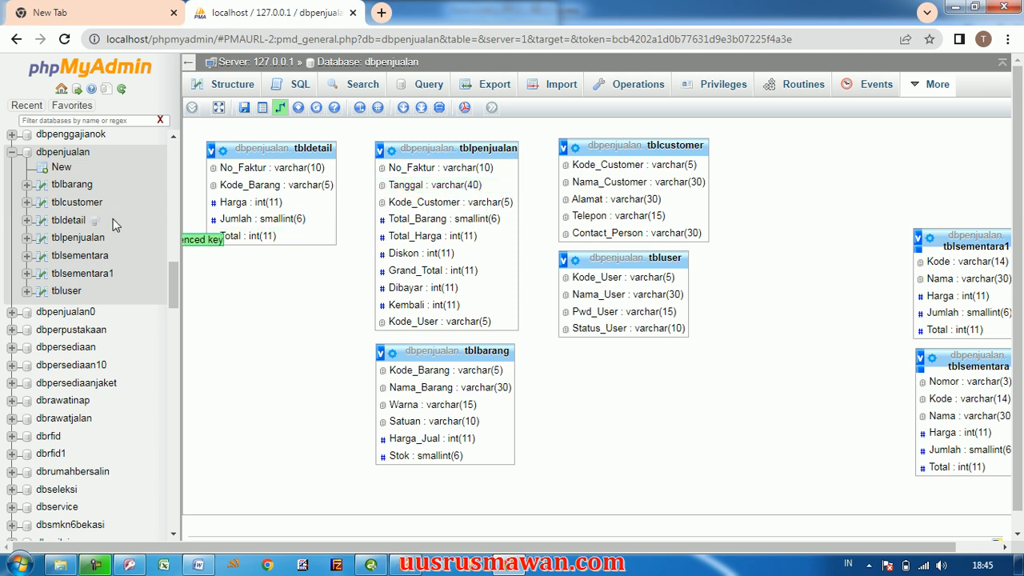
Make No_Faktur the primary key of tblpenjualan and refresh the table's structure
{"action": "left_click", "coordinate": [77, 239]}
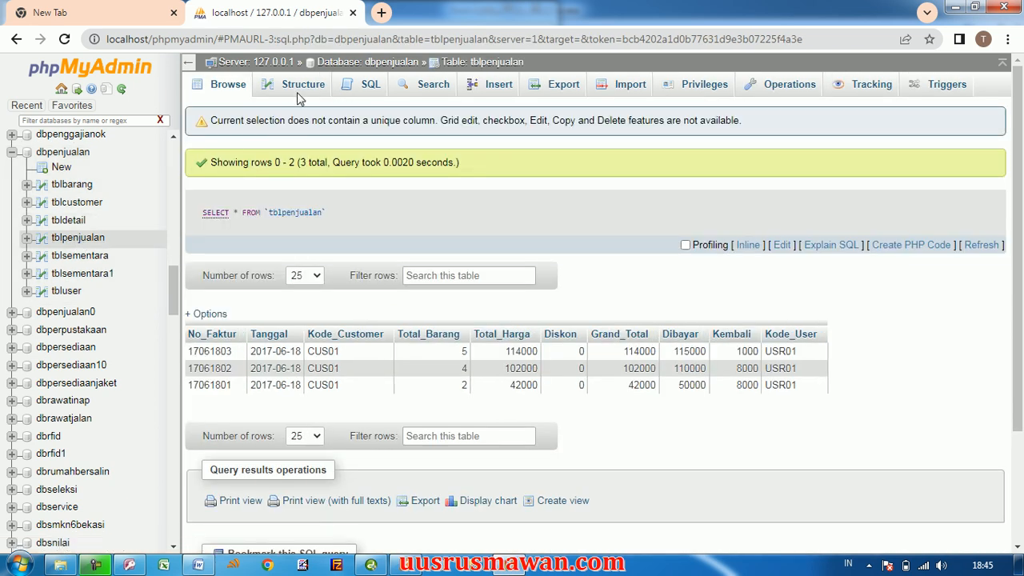
{"action": "left_click", "coordinate": [304, 89]}
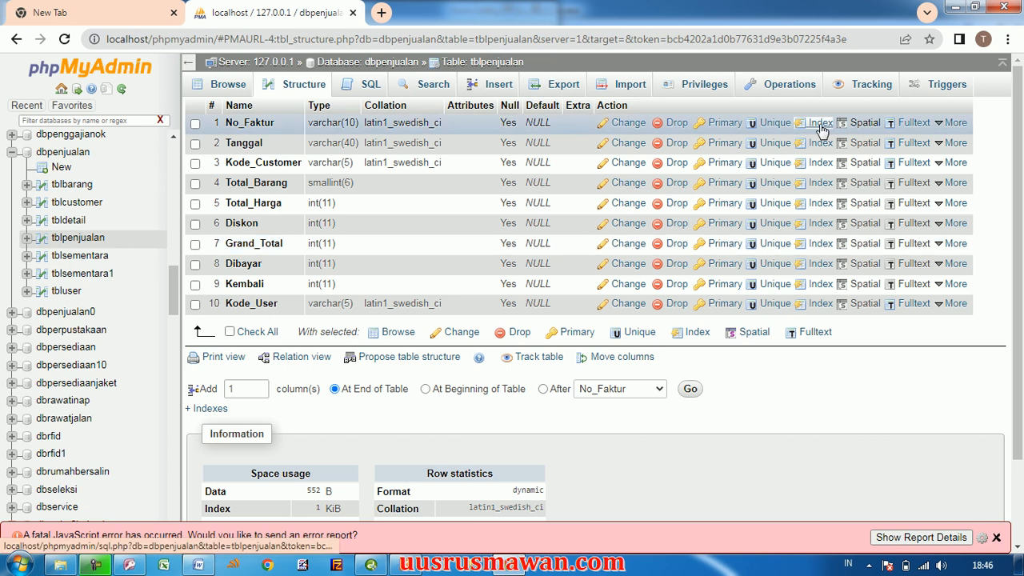
{"action": "left_click", "coordinate": [722, 126]}
{"action": "left_click", "coordinate": [529, 341]}
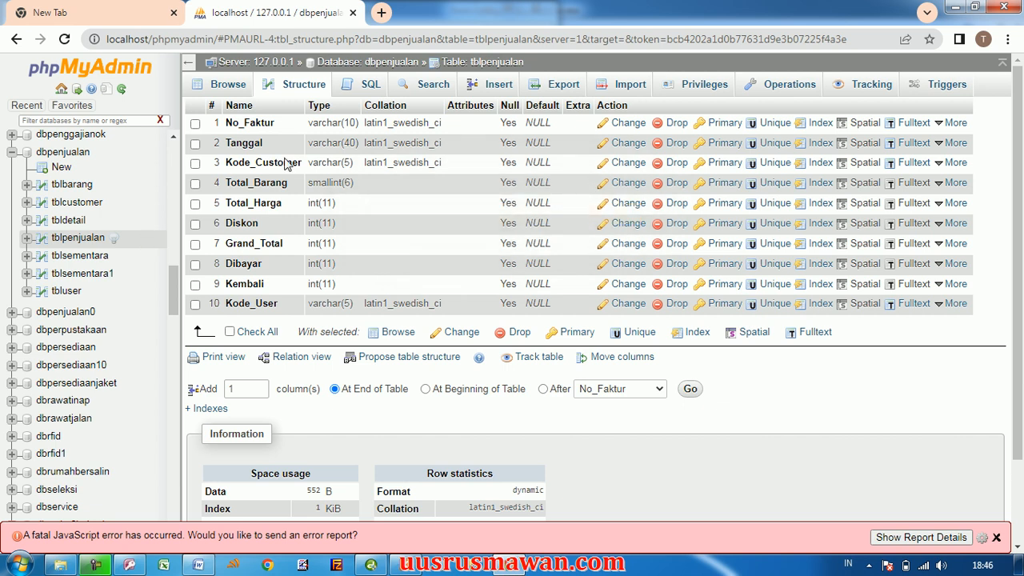
{"action": "left_click", "coordinate": [290, 90]}
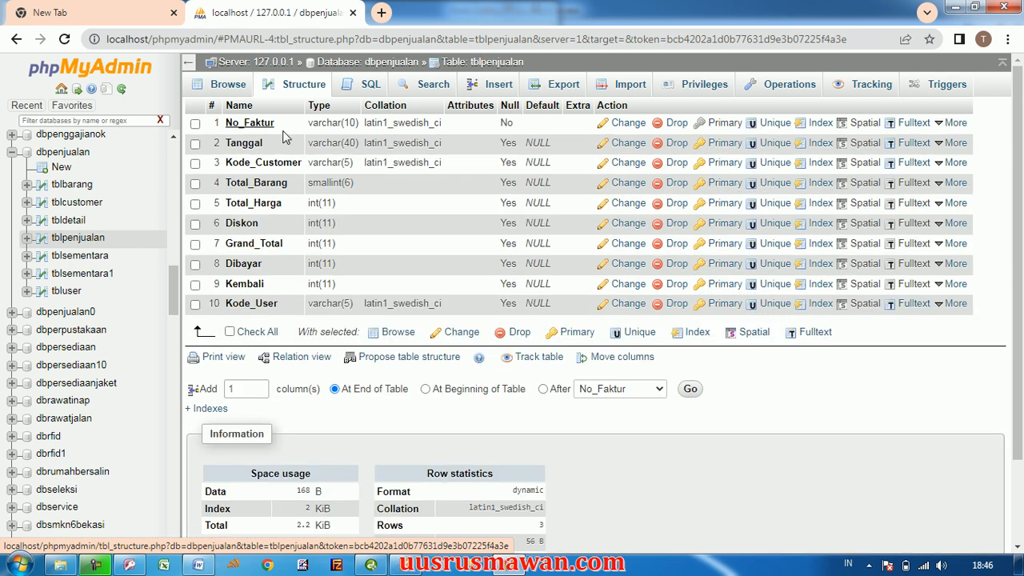
Open the structure of tblbarang and make Kode_Barang its primary key
{"action": "left_click", "coordinate": [72, 185]}
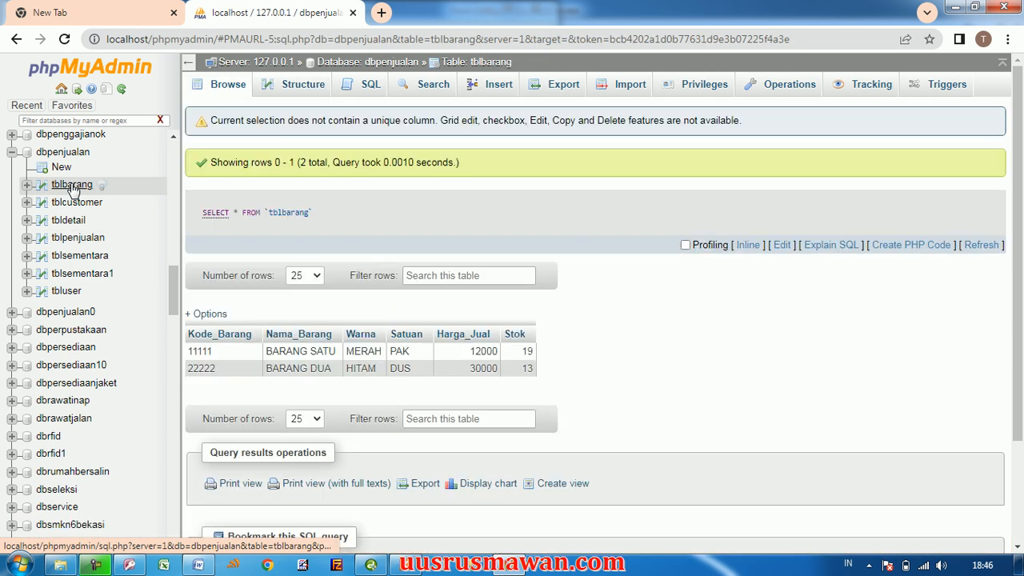
{"action": "left_click", "coordinate": [312, 89]}
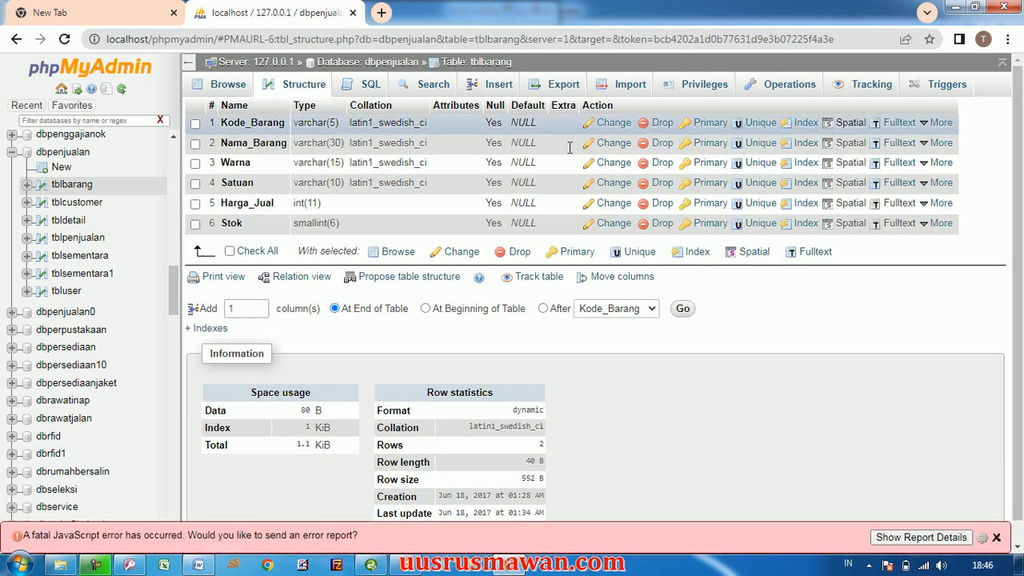
{"action": "left_click", "coordinate": [708, 124]}
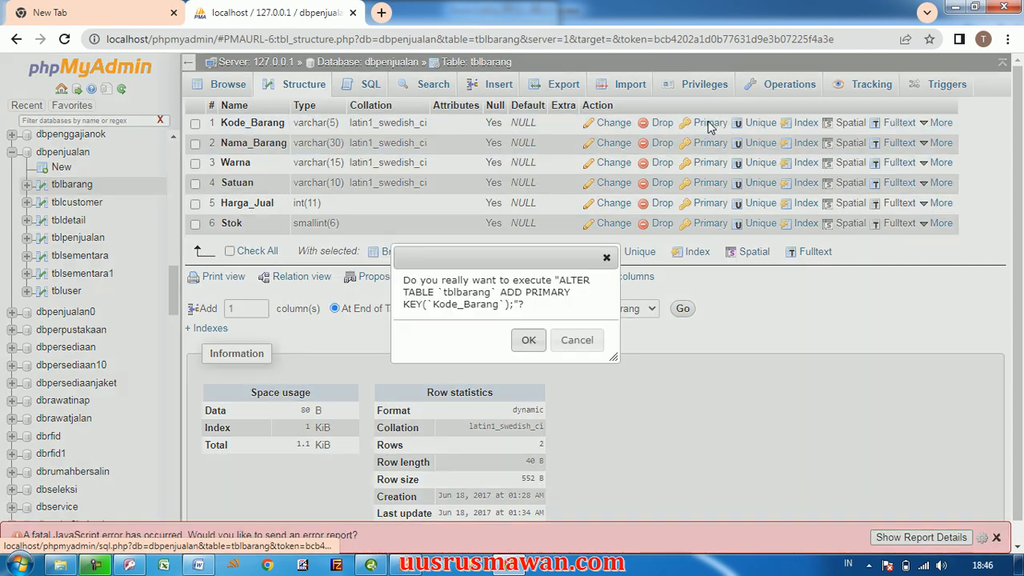
{"action": "left_click", "coordinate": [529, 339]}
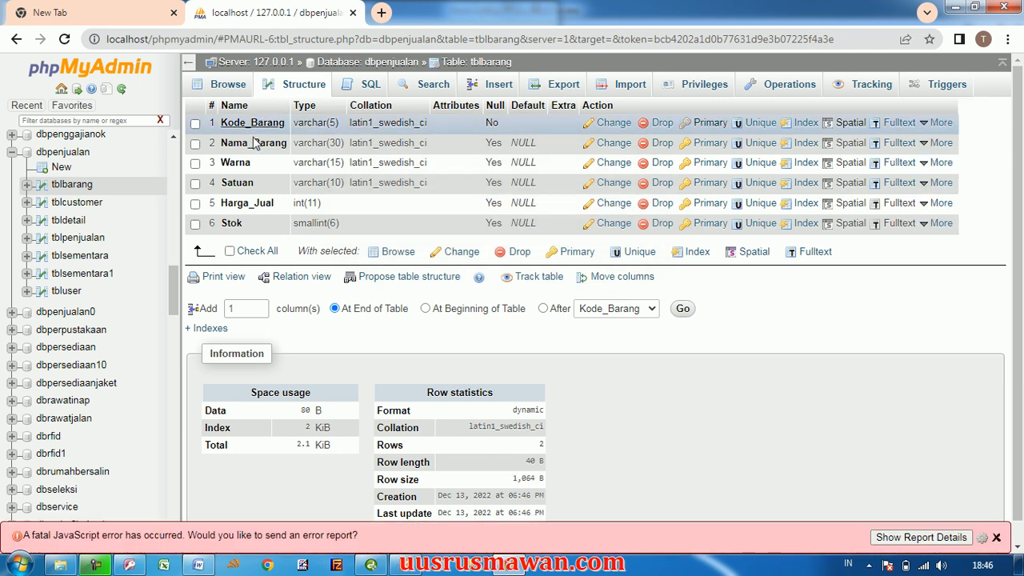
Make Kode_Customer the primary key of tblcustomer and refresh the table's structure
{"action": "left_click", "coordinate": [74, 206]}
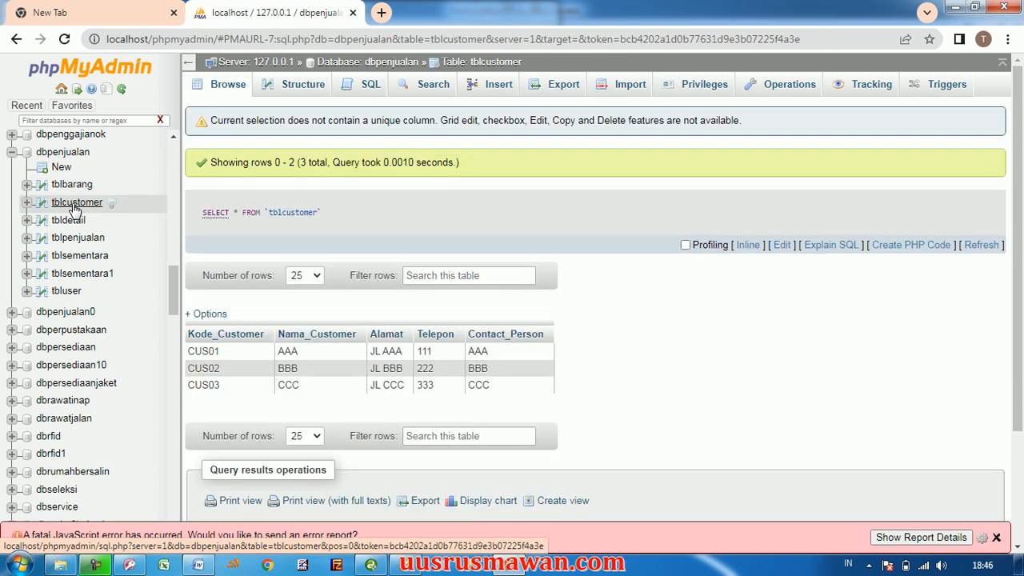
{"action": "left_click", "coordinate": [294, 91]}
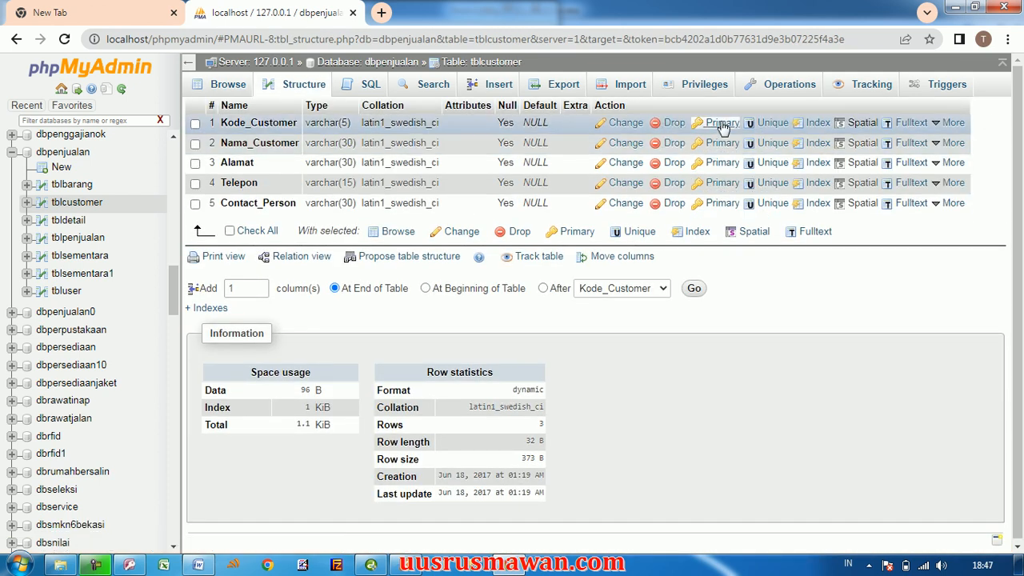
{"action": "left_click", "coordinate": [718, 123]}
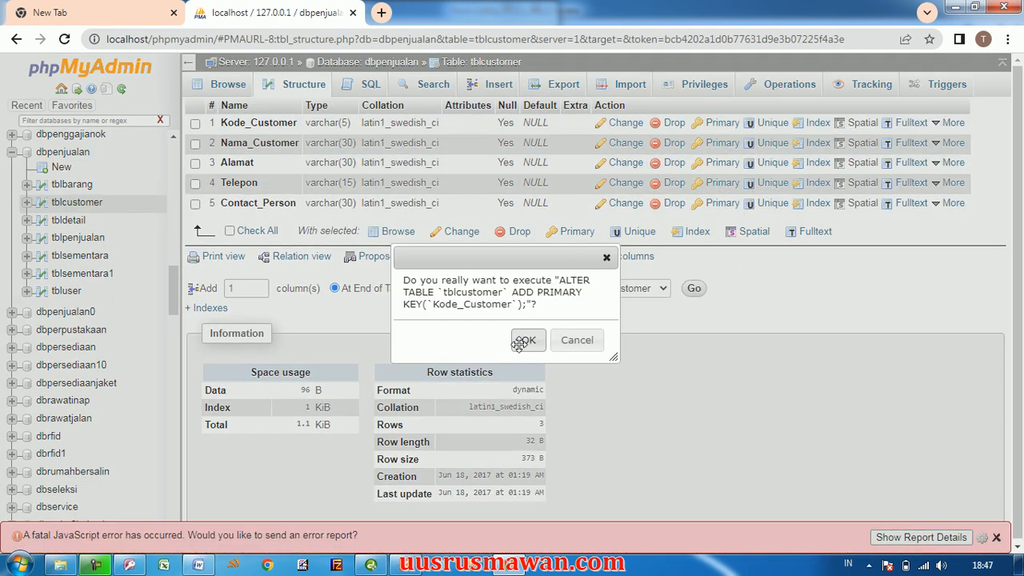
{"action": "left_click", "coordinate": [522, 342]}
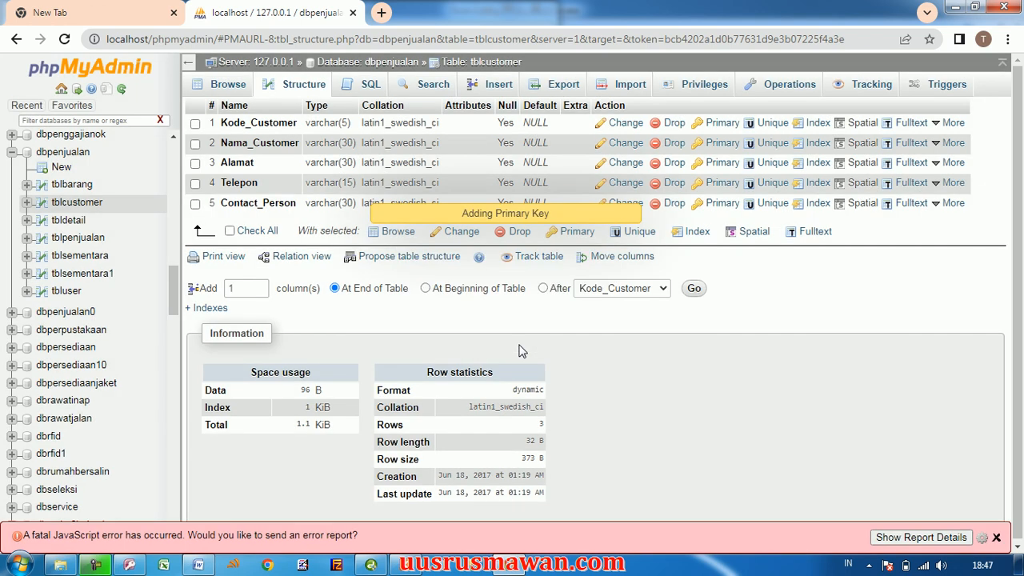
{"action": "left_click", "coordinate": [298, 92]}
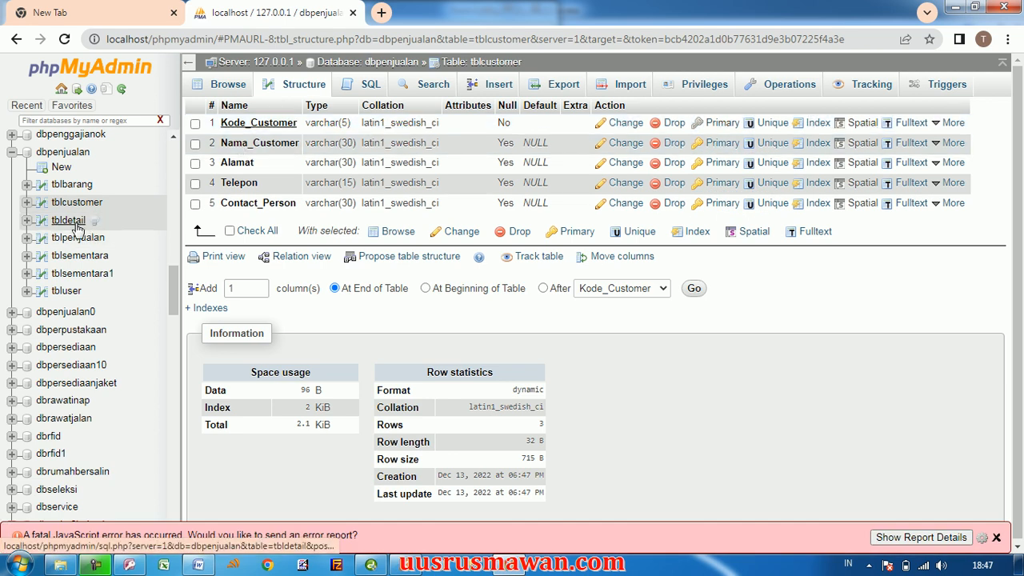
Make Kode_User the primary key of tbluser and refresh the table's structure
{"action": "left_click", "coordinate": [68, 292]}
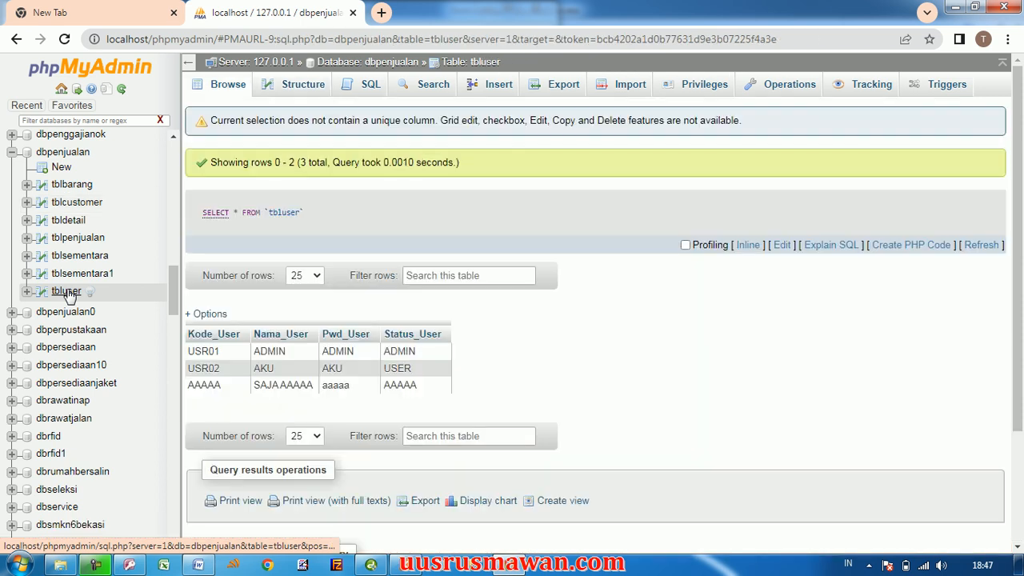
{"action": "left_click", "coordinate": [306, 87]}
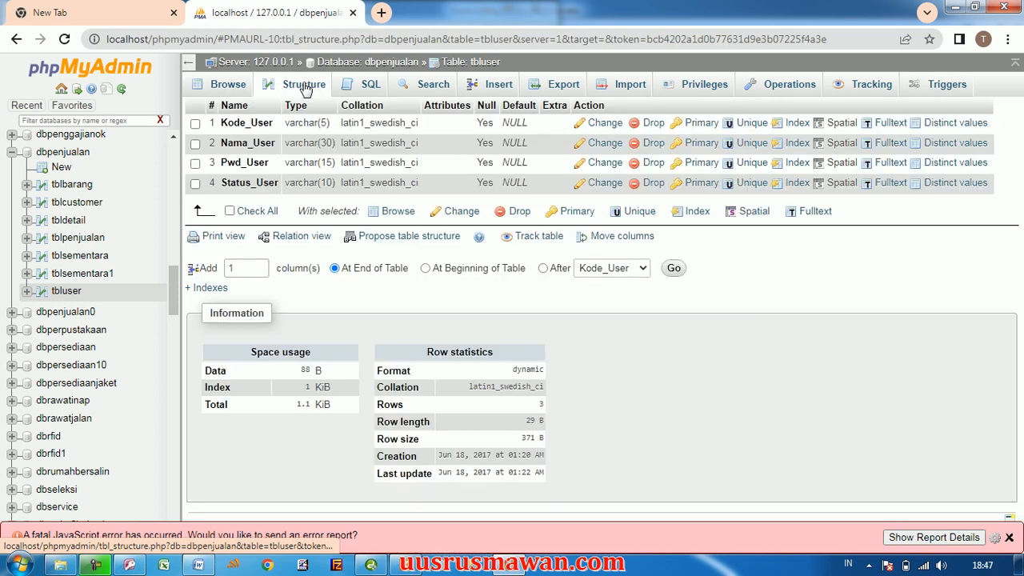
{"action": "left_click", "coordinate": [699, 124]}
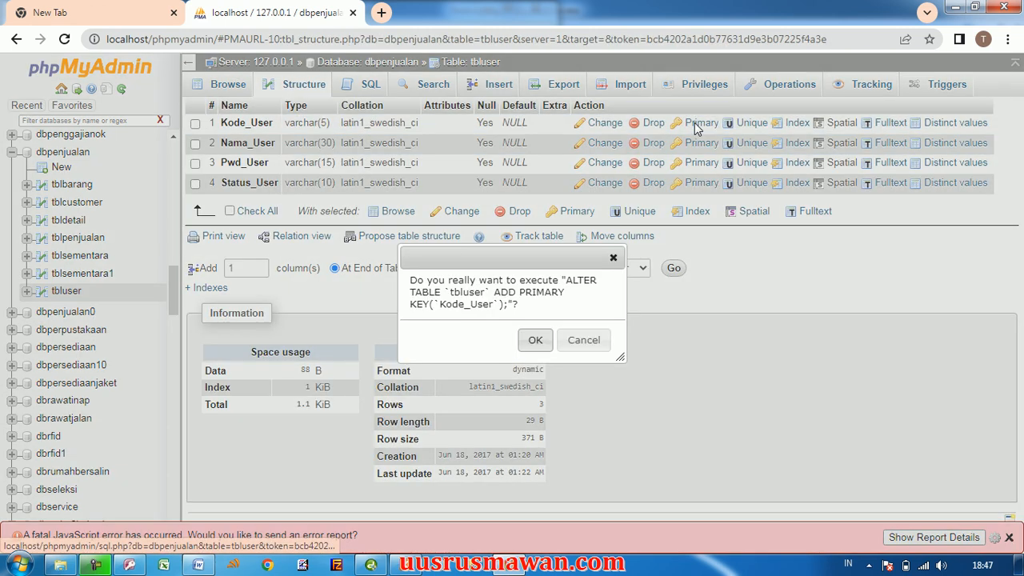
{"action": "left_click", "coordinate": [535, 340]}
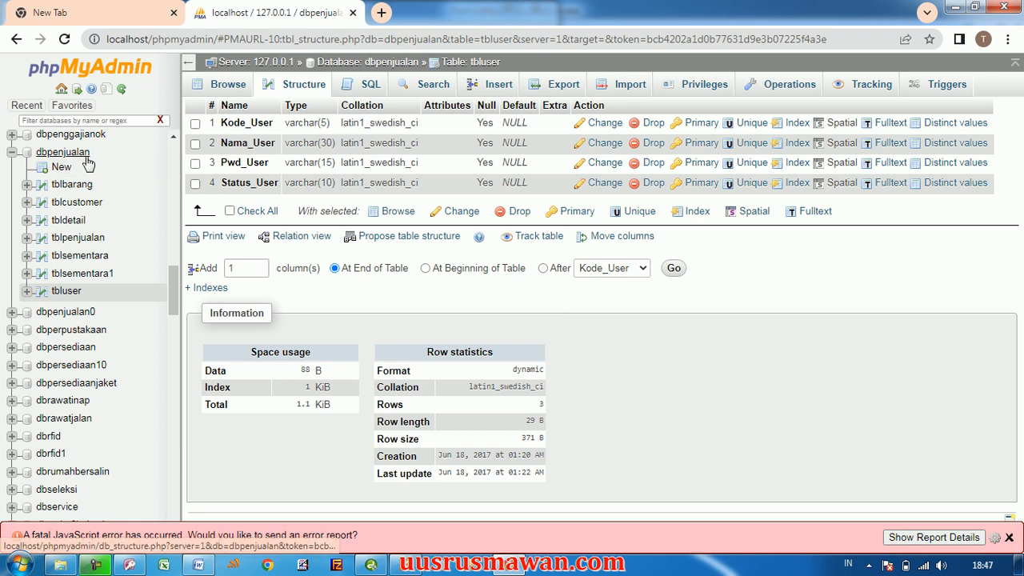
{"action": "left_click", "coordinate": [299, 90]}
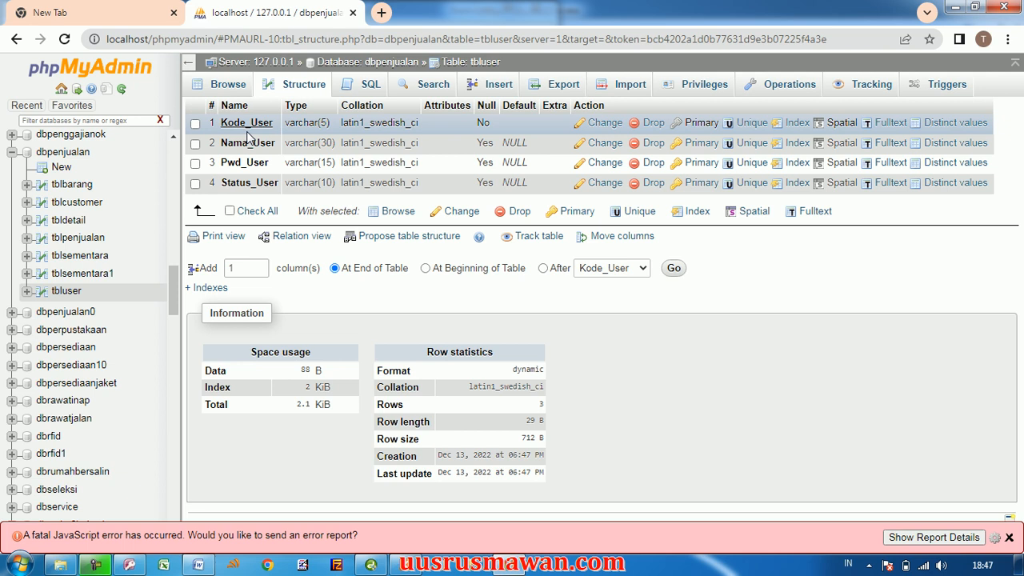
Return to the dbpenjualan database and reopen its Designer view
{"action": "left_click", "coordinate": [69, 156]}
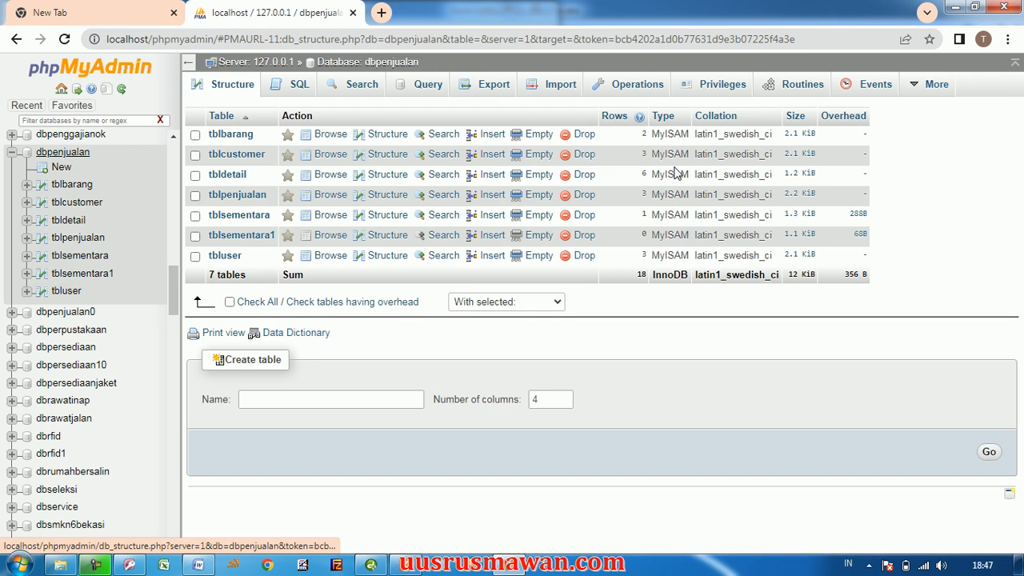
{"action": "mouse_move", "coordinate": [925, 82]}
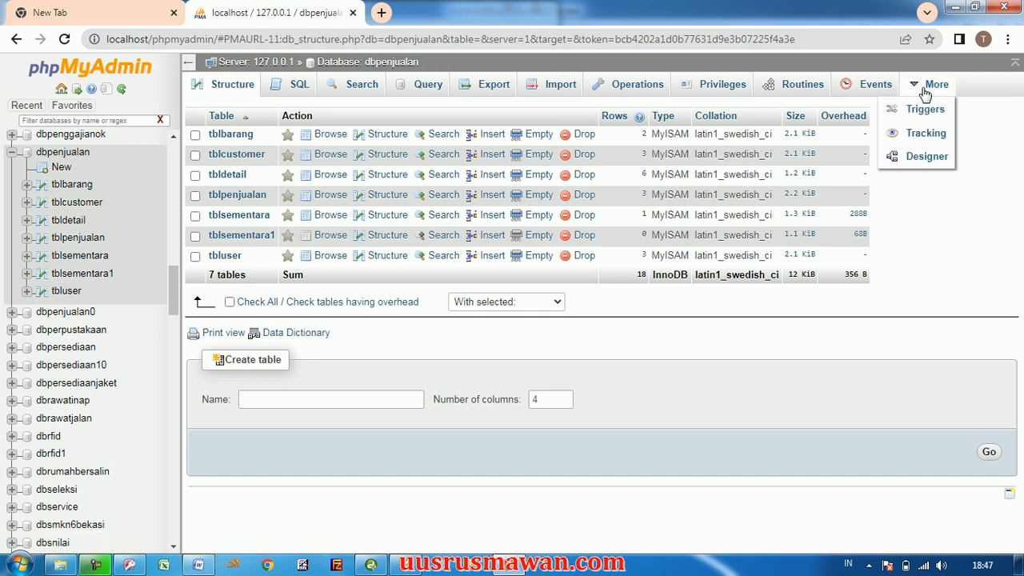
{"action": "left_click", "coordinate": [924, 157]}
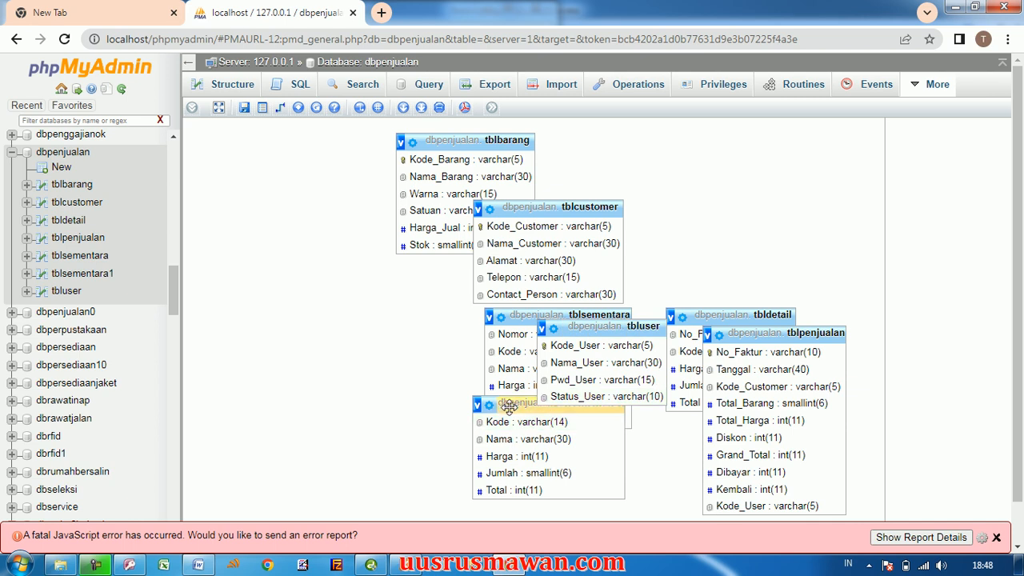
Move tblsementara1 and tblsementara away to the far edge of the diagram, stacked one above the other
{"action": "left_click_drag", "start_coordinate": [509, 407], "coordinate": [982, 126]}
{"action": "left_click", "coordinate": [552, 314]}
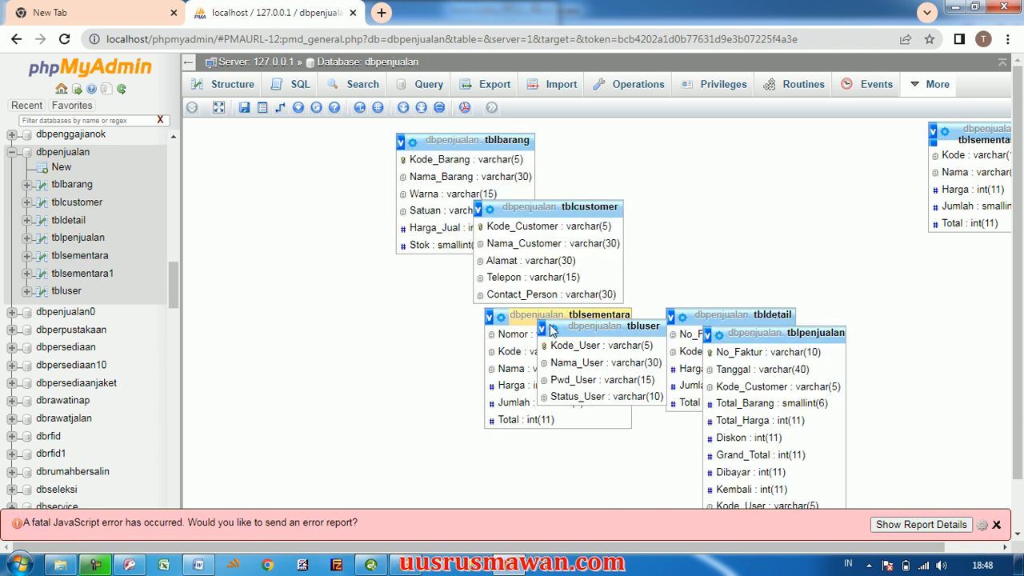
{"action": "left_click_drag", "start_coordinate": [503, 317], "coordinate": [922, 246]}
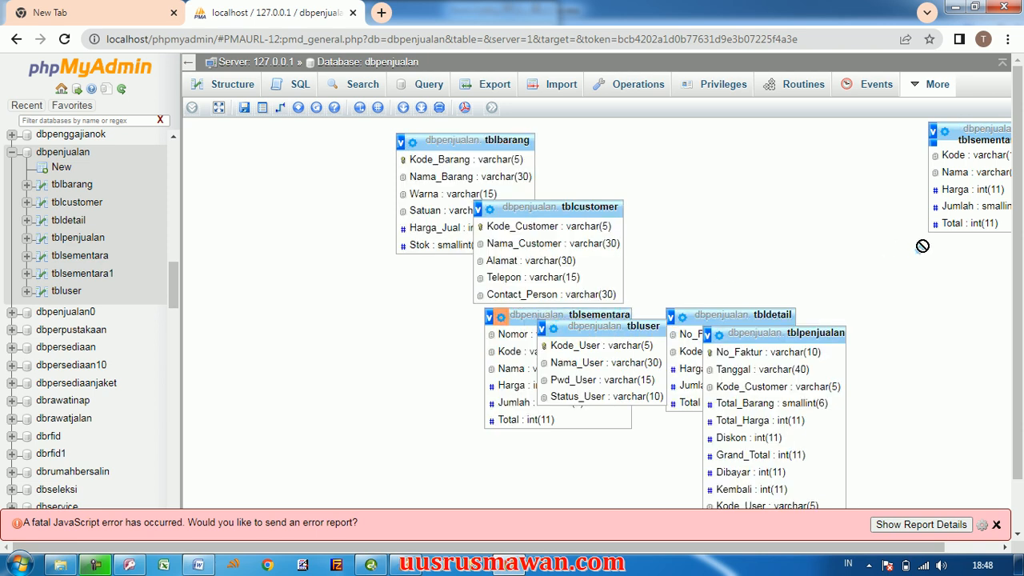
{"action": "left_click_drag", "start_coordinate": [520, 315], "coordinate": [919, 285]}
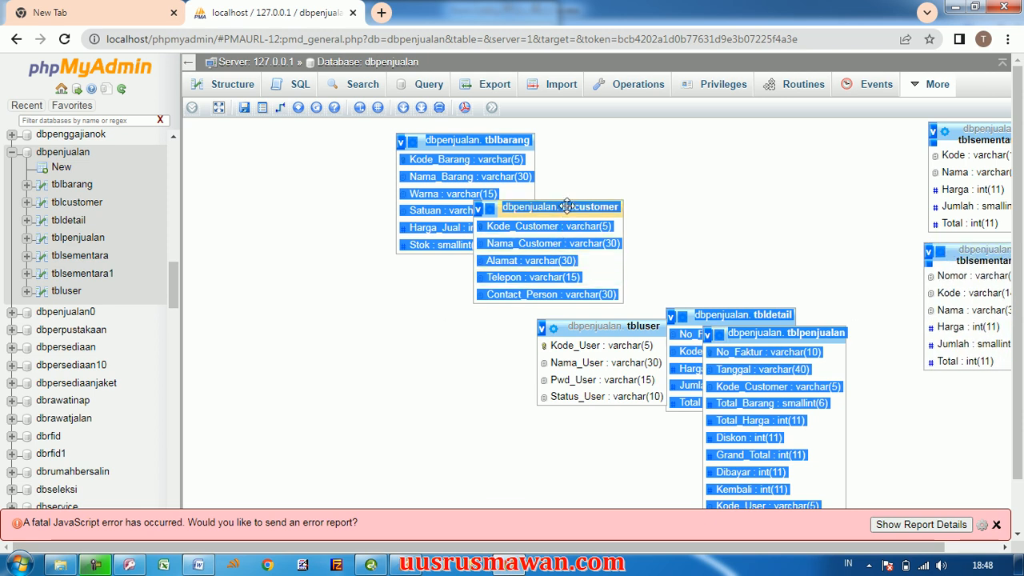
Arrange tbldetail, tblpenjualan and tblcustomer in a row, with tblbarang beneath tblpenjualan and tbluser beneath tblcustomer
{"action": "left_click_drag", "start_coordinate": [567, 206], "coordinate": [745, 140]}
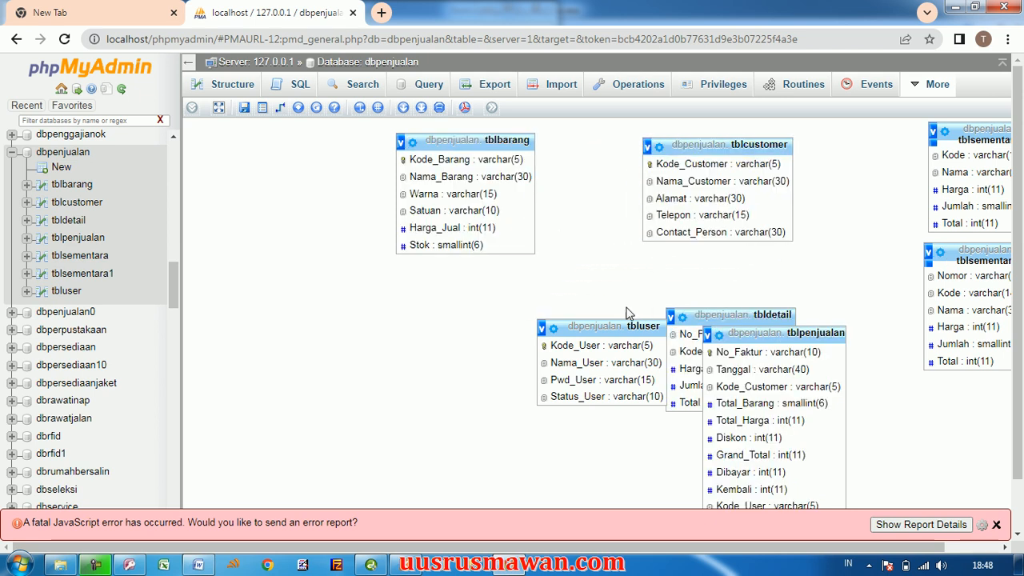
{"action": "left_click_drag", "start_coordinate": [480, 152], "coordinate": [474, 394]}
{"action": "left_click_drag", "start_coordinate": [764, 324], "coordinate": [477, 139]}
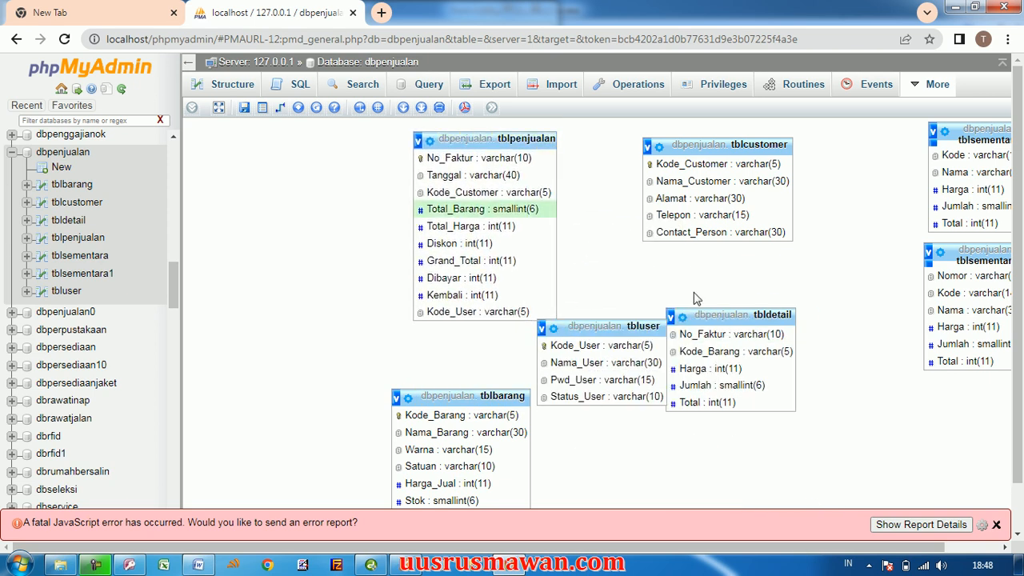
{"action": "left_click_drag", "start_coordinate": [733, 315], "coordinate": [299, 143]}
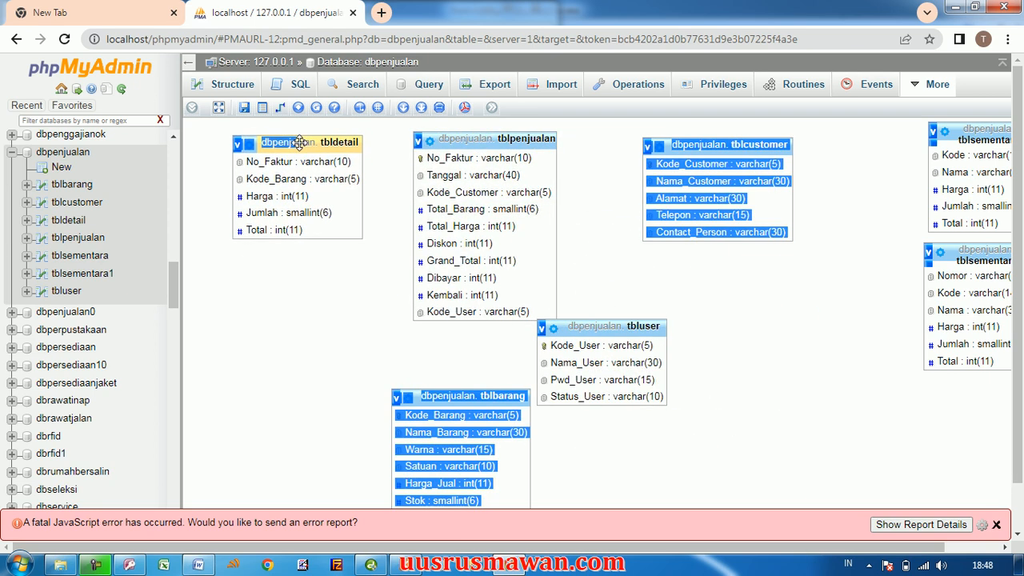
{"action": "left_click_drag", "start_coordinate": [616, 325], "coordinate": [725, 260]}
{"action": "left_click_drag", "start_coordinate": [472, 393], "coordinate": [493, 339]}
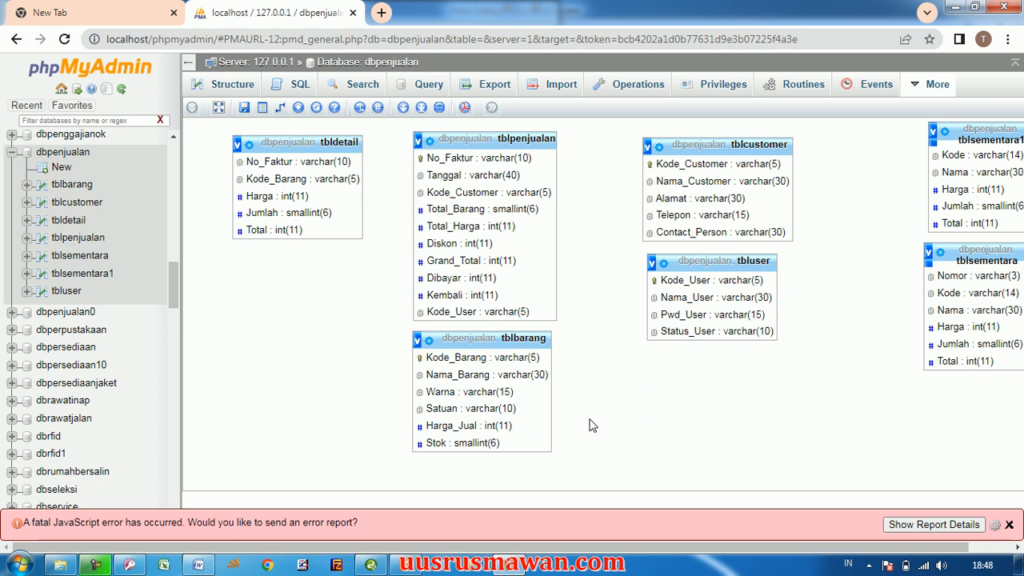
Create a relation with No_Faktur of tblpenjualan as the referenced key and No_Faktur of tbldetail as the foreign key
{"action": "left_click", "coordinate": [281, 110]}
{"action": "left_click", "coordinate": [282, 111]}
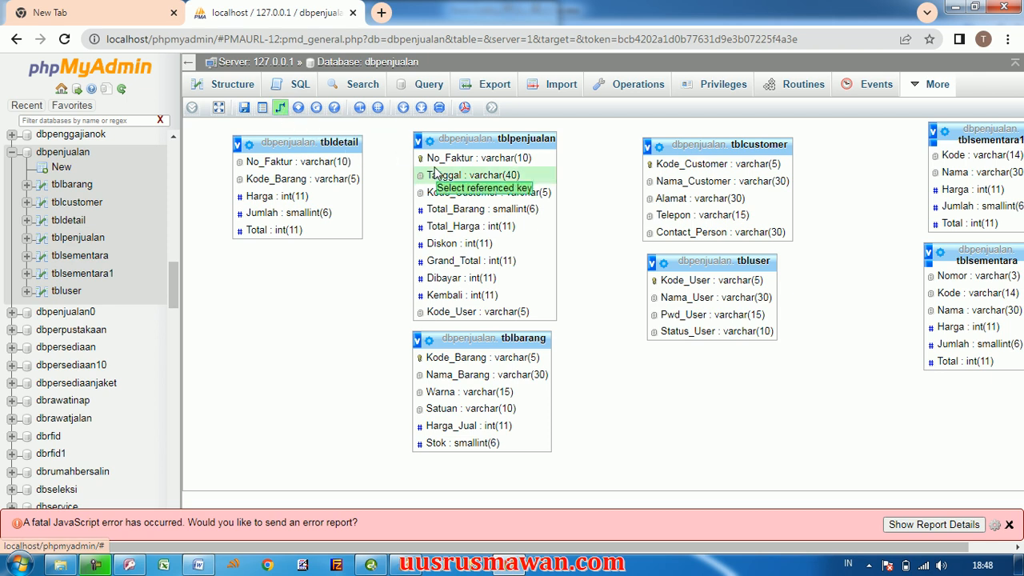
{"action": "left_click", "coordinate": [440, 160]}
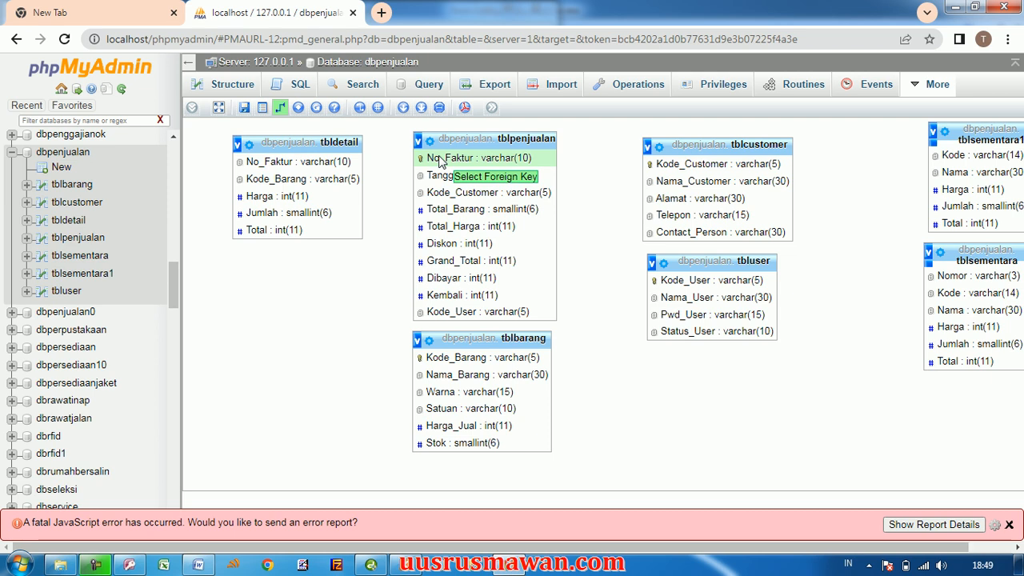
{"action": "left_click", "coordinate": [306, 164]}
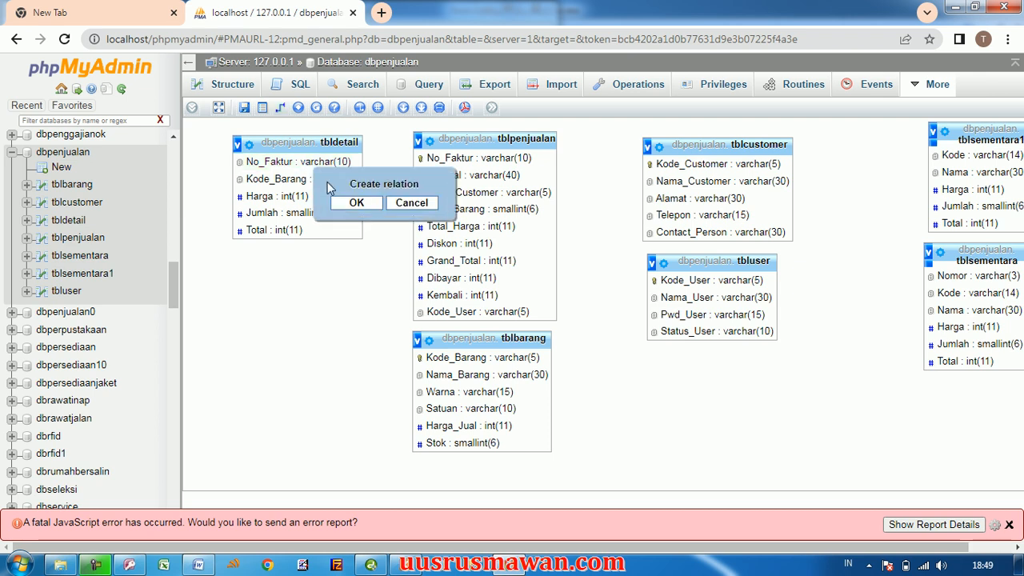
{"action": "left_click", "coordinate": [356, 203]}
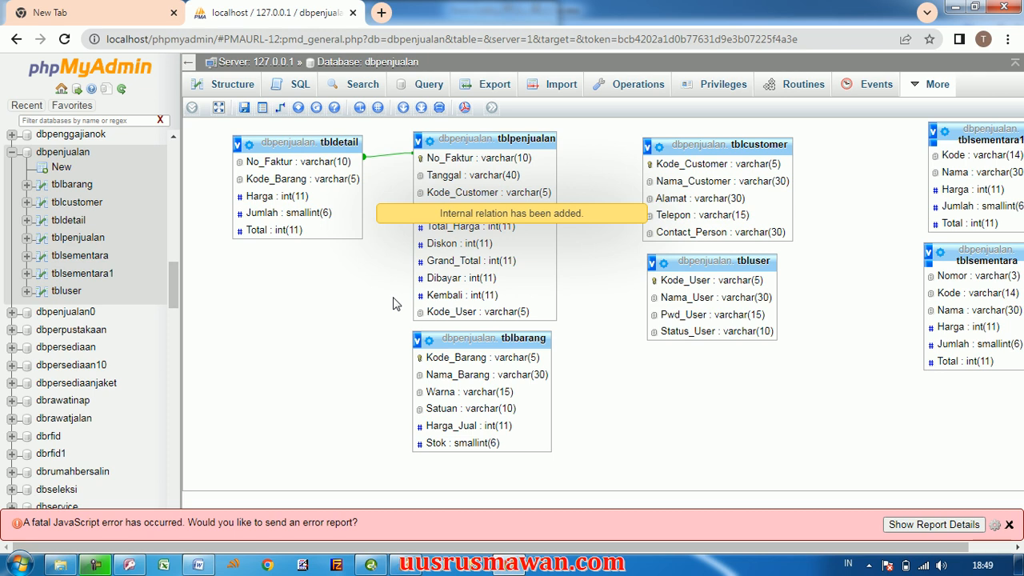
Create a relation from the referenced key Kode_Customer in tblcustomer to the foreign key Kode_Customer in tblpenjualan
{"action": "left_click", "coordinate": [280, 110]}
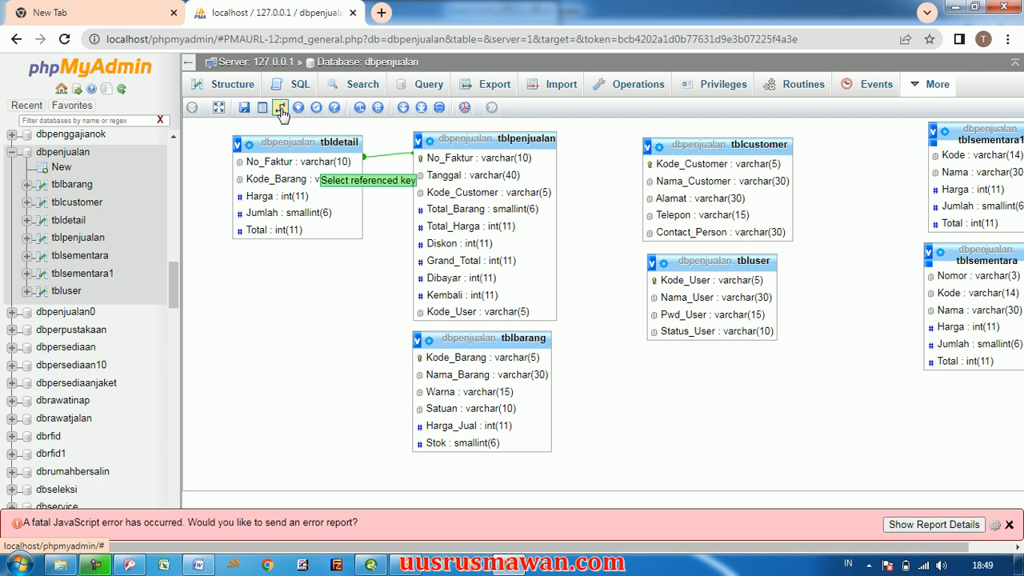
{"action": "left_click", "coordinate": [694, 165]}
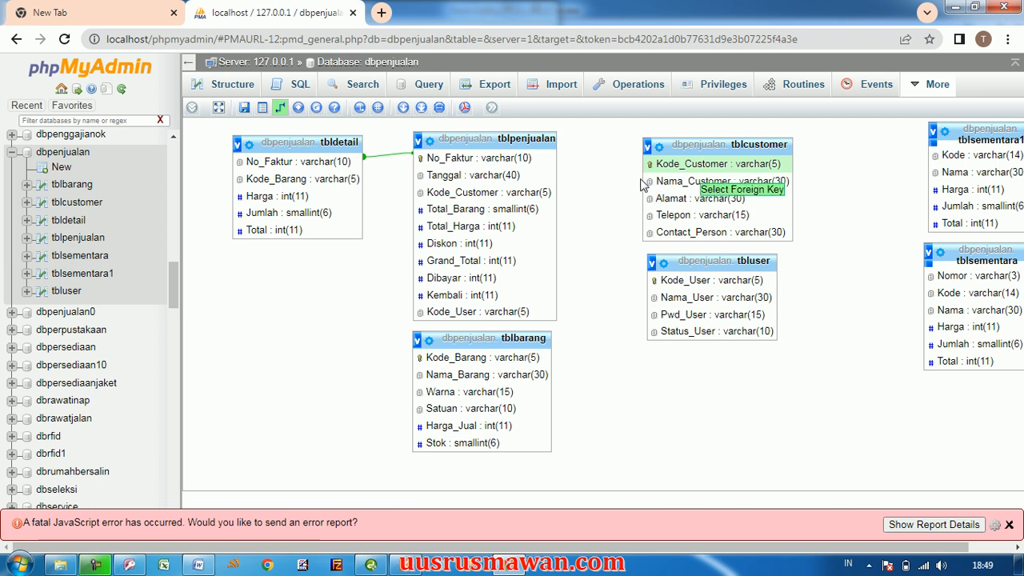
{"action": "left_click", "coordinate": [477, 198]}
{"action": "left_click", "coordinate": [524, 236]}
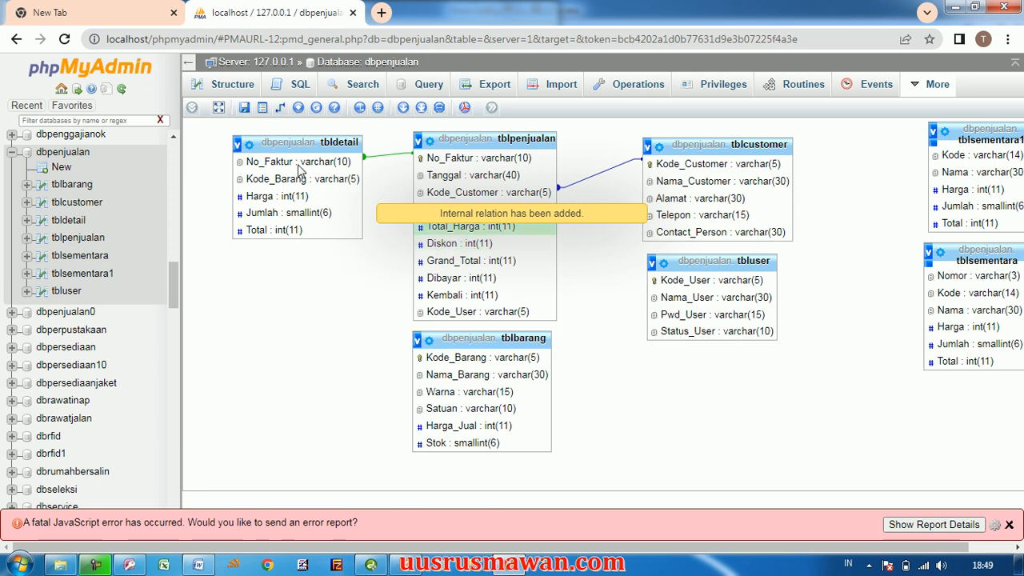
Create a relation from the referenced key Kode_User in tbluser to the foreign key Kode_User in tblpenjualan
{"action": "left_click", "coordinate": [280, 109]}
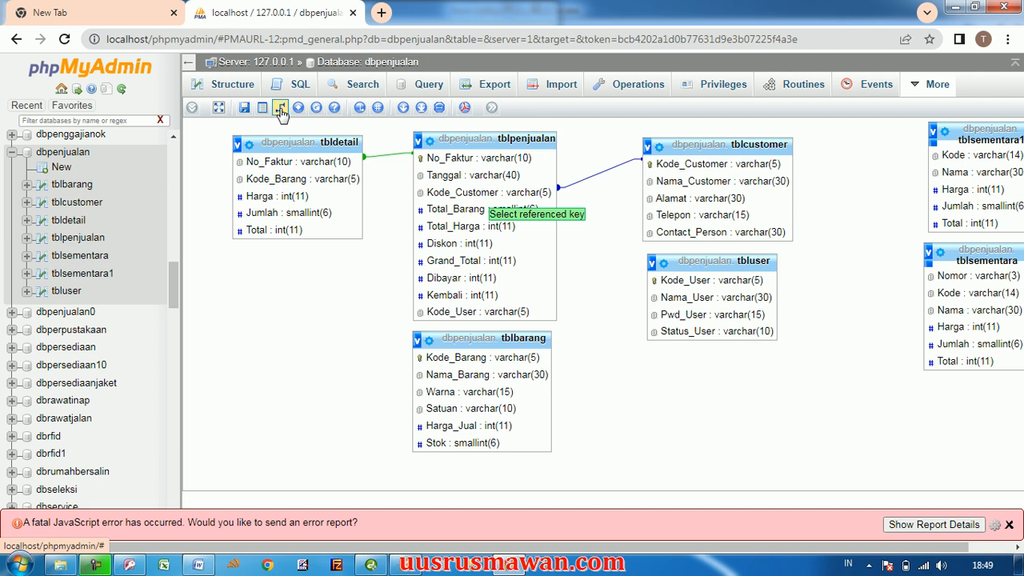
{"action": "left_click", "coordinate": [664, 284]}
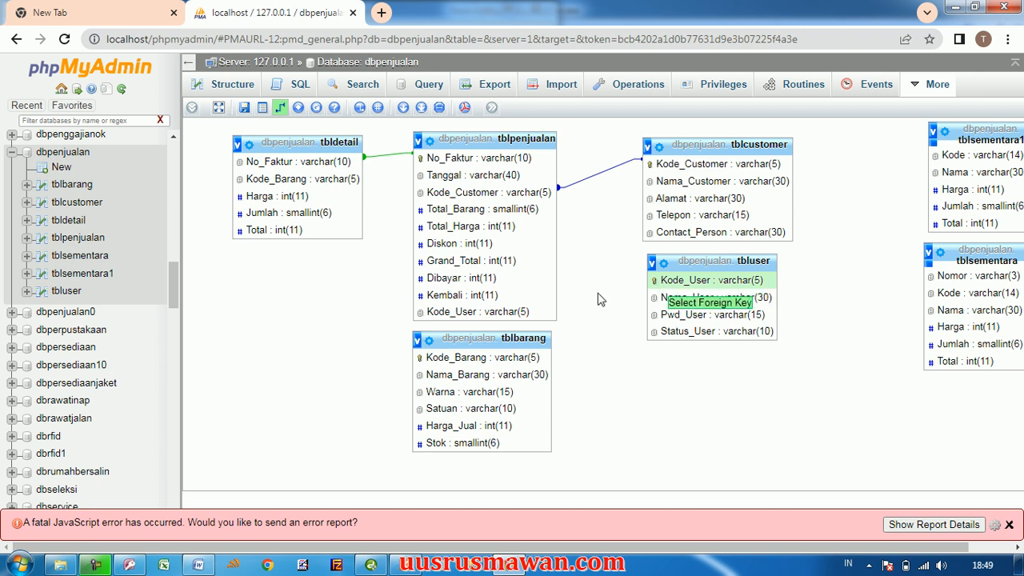
{"action": "left_click", "coordinate": [482, 312]}
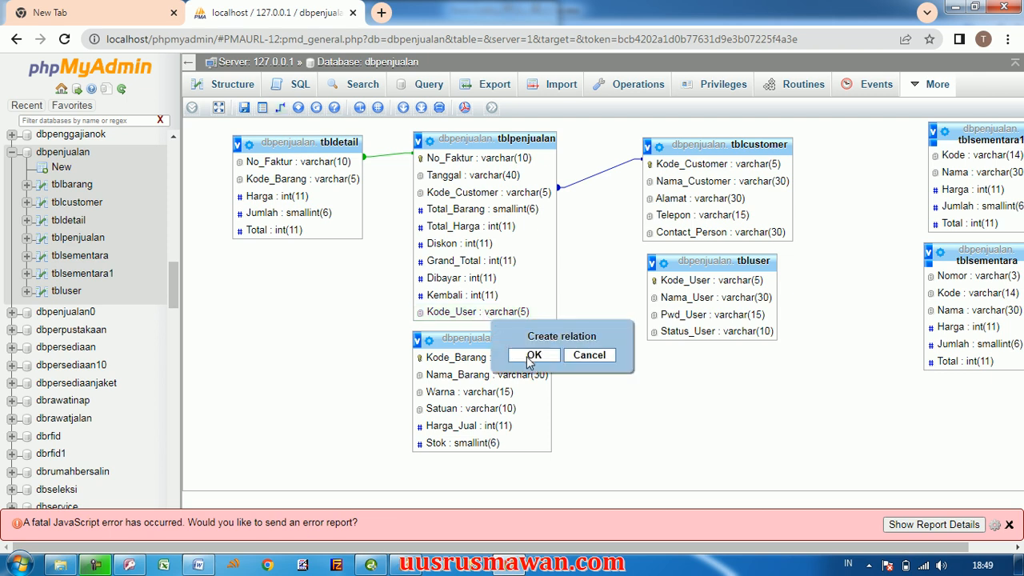
{"action": "left_click", "coordinate": [532, 356]}
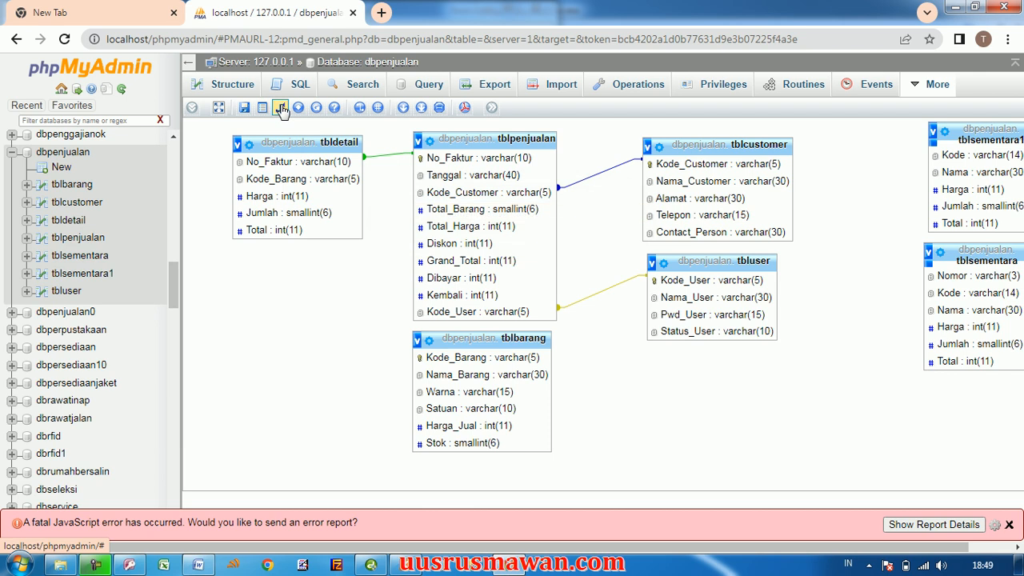
Create a relation from the referenced key Kode_Barang in tblbarang to the foreign key Kode_Barang in tbldetail
{"action": "left_click", "coordinate": [281, 109]}
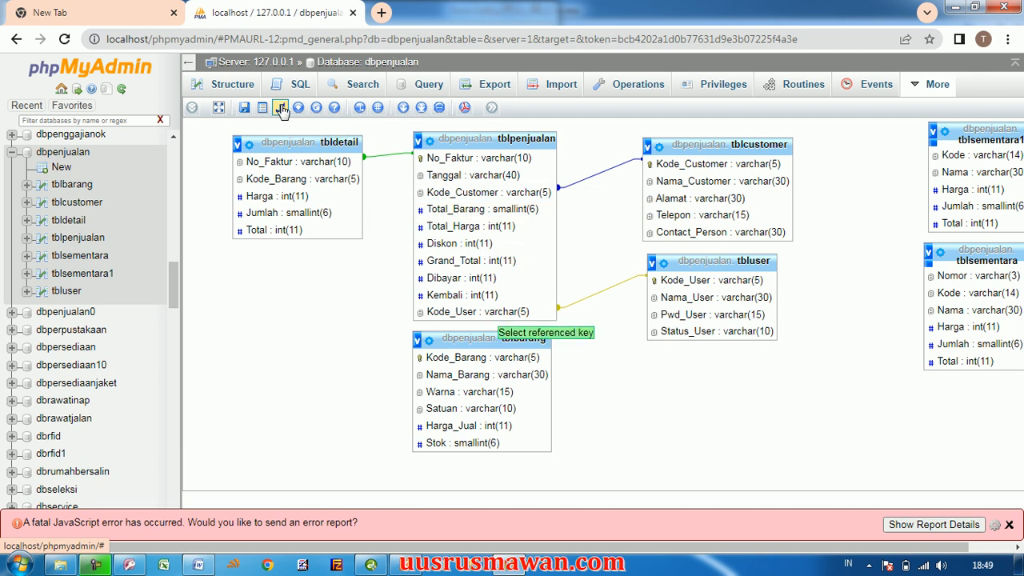
{"action": "left_click", "coordinate": [452, 361]}
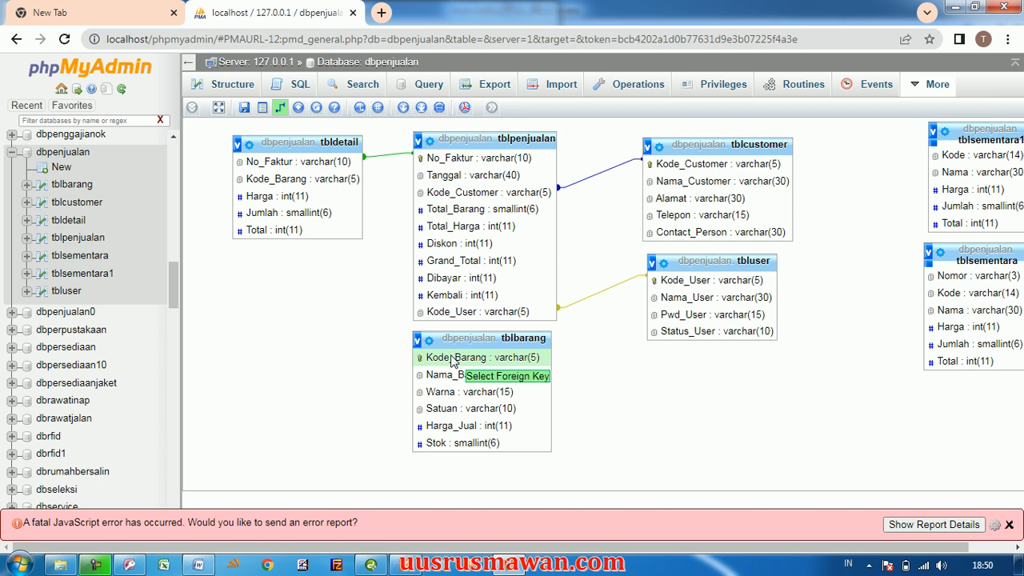
{"action": "left_click", "coordinate": [334, 182]}
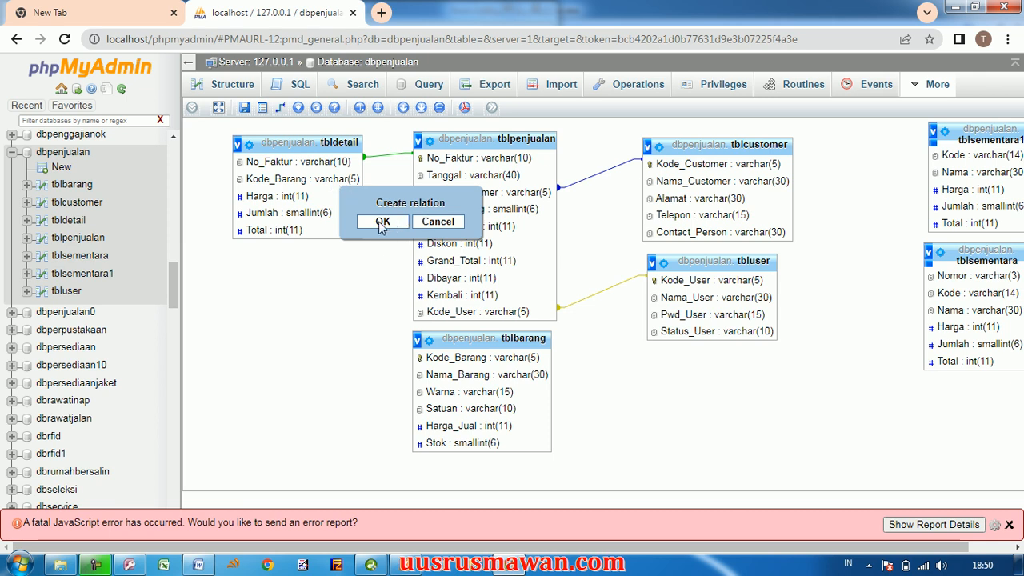
{"action": "left_click", "coordinate": [382, 223]}
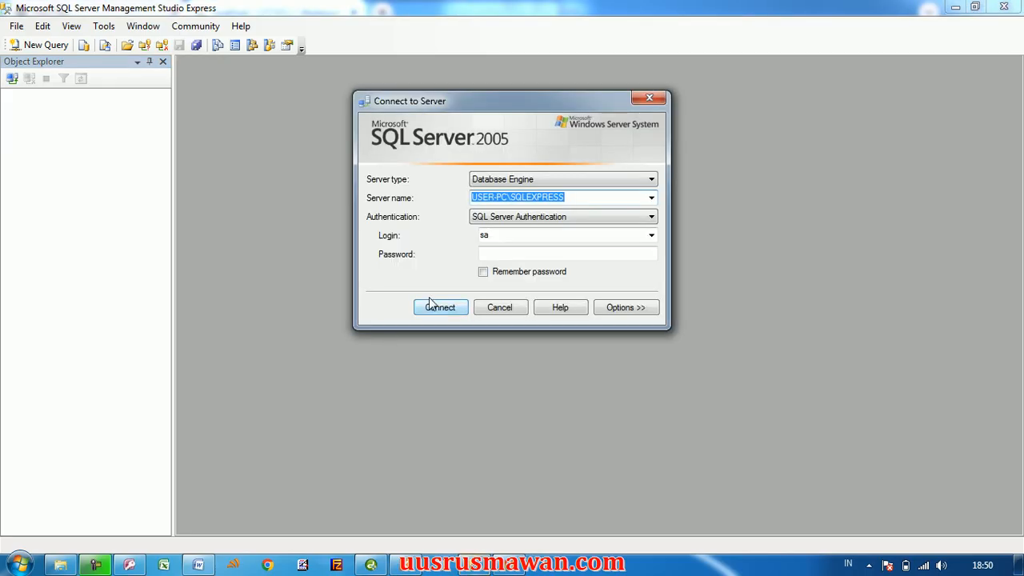
In SQL Server Management Studio Express, connect to USER-PC\SQLEXPRESS by entering the login password, and expand the server's databases
{"action": "left_click", "coordinate": [503, 251]}
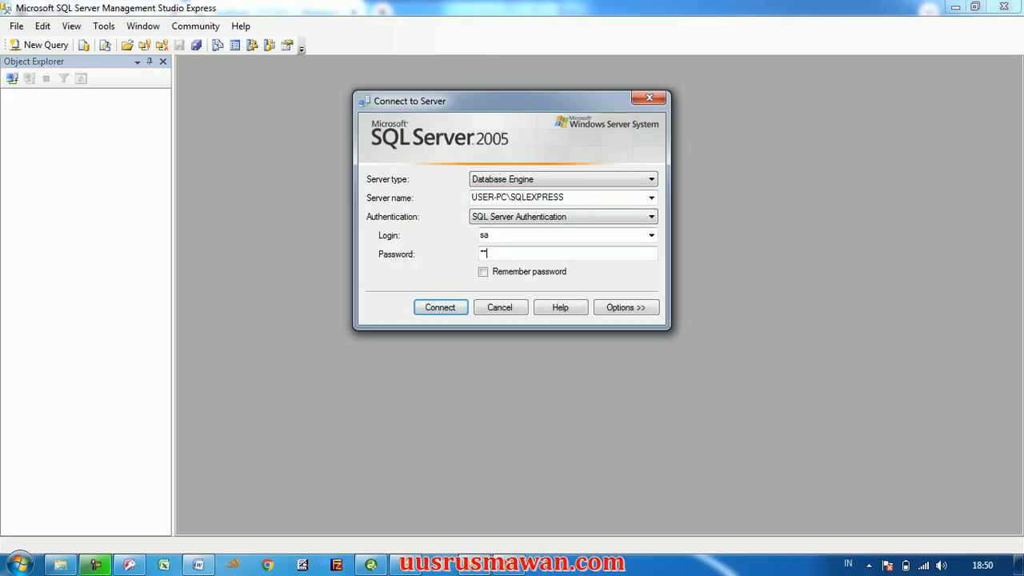
{"action": "left_click", "coordinate": [440, 307]}
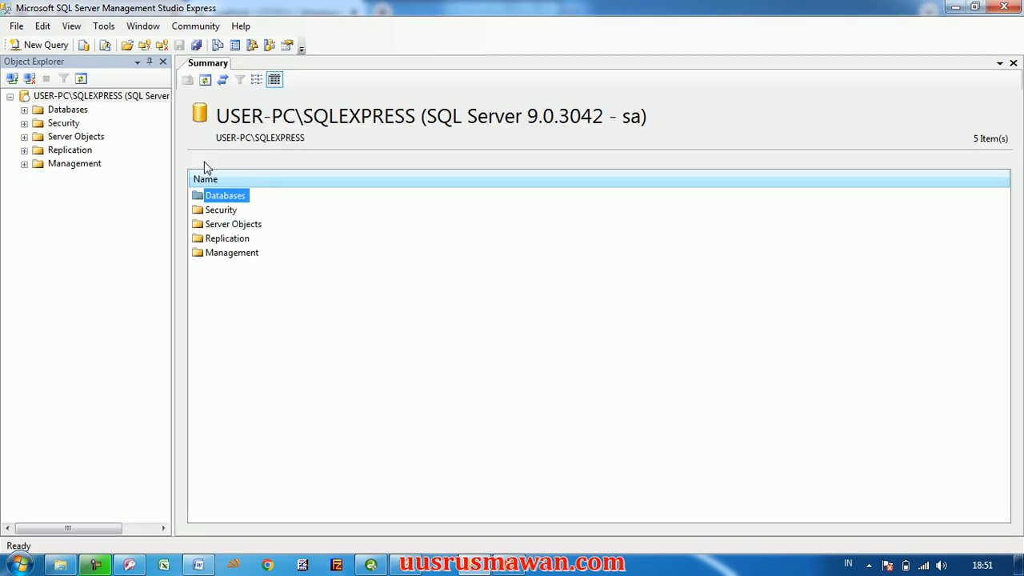
{"action": "left_click", "coordinate": [24, 109]}
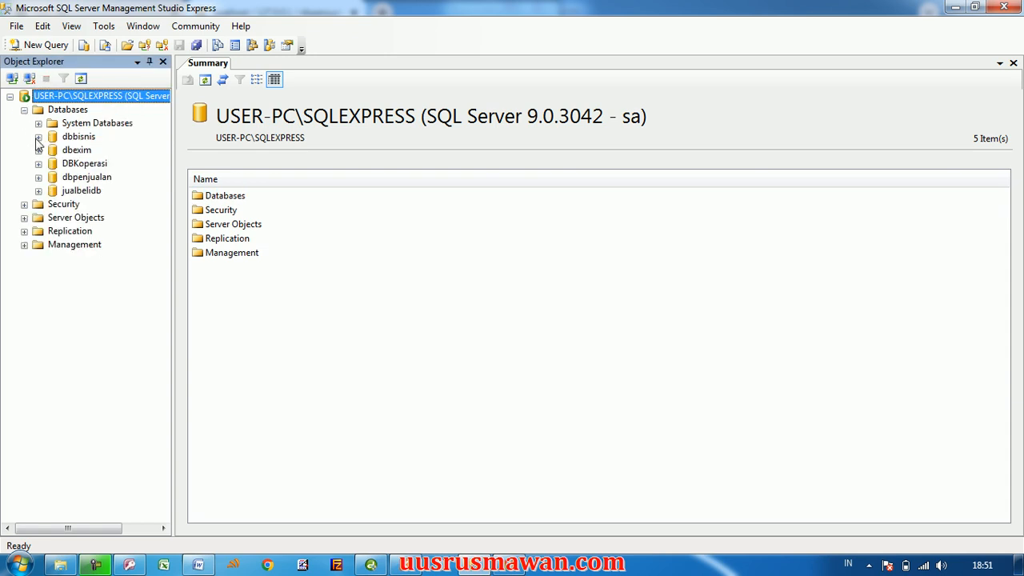
Expand the tables of the dbbisnis database and widen the object tree so the full table names can be read
{"action": "left_click", "coordinate": [39, 137]}
{"action": "left_click", "coordinate": [53, 163]}
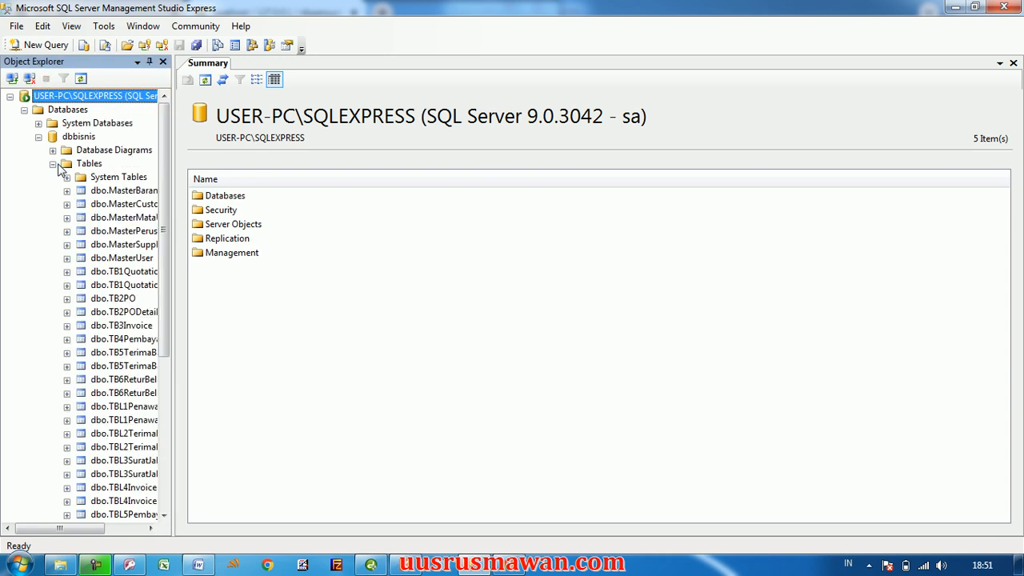
{"action": "left_click_drag", "start_coordinate": [177, 204], "coordinate": [218, 221]}
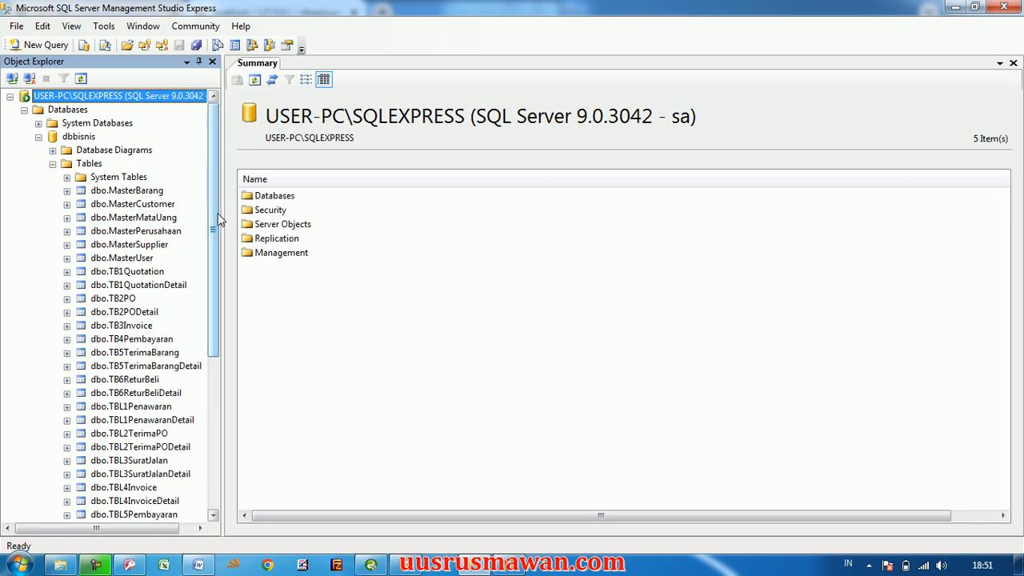
Try to create a new database diagram for dbbisnis
{"action": "left_click", "coordinate": [134, 152]}
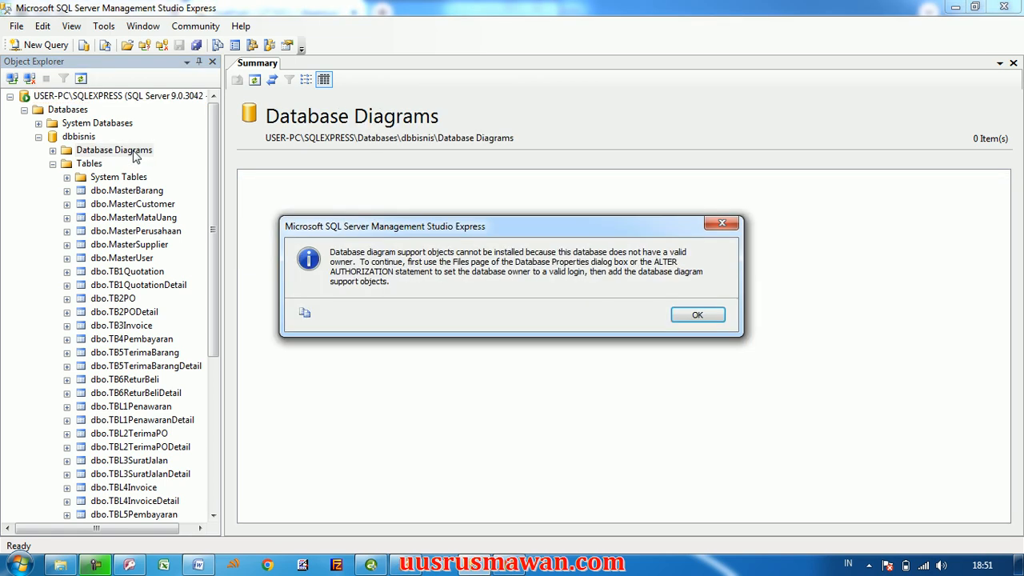
{"action": "left_click", "coordinate": [697, 314]}
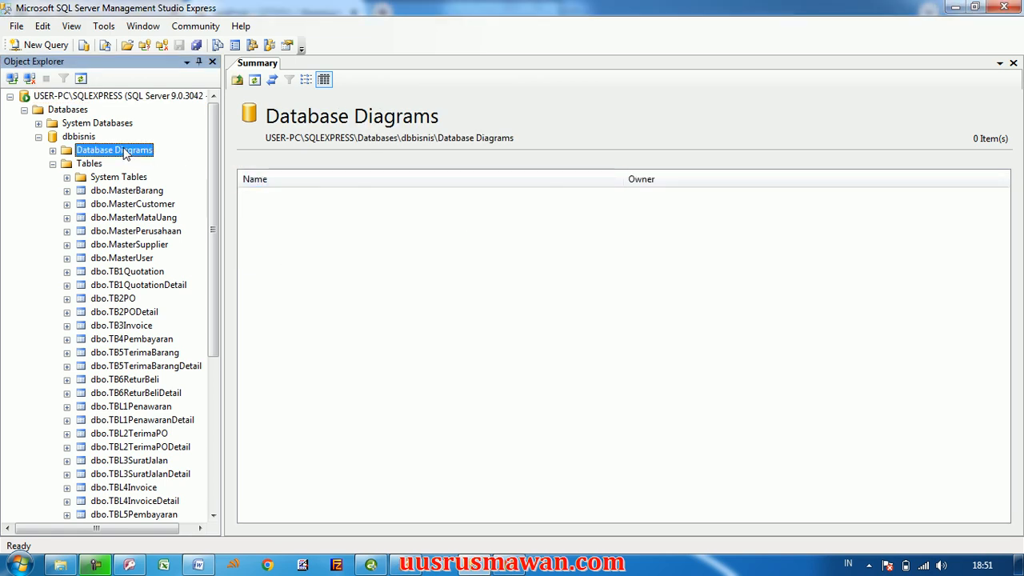
{"action": "right_click", "coordinate": [123, 150]}
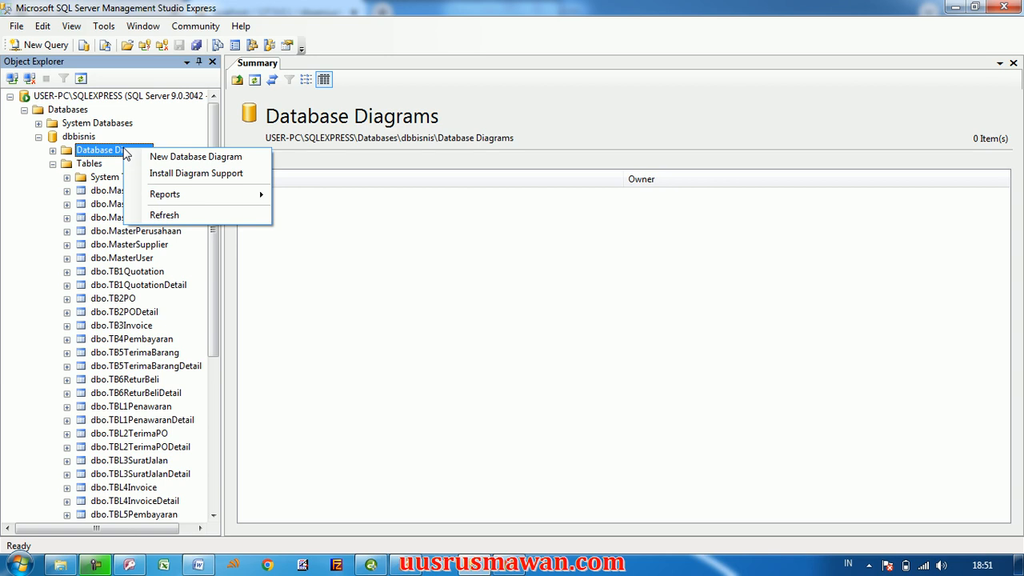
{"action": "left_click", "coordinate": [192, 158]}
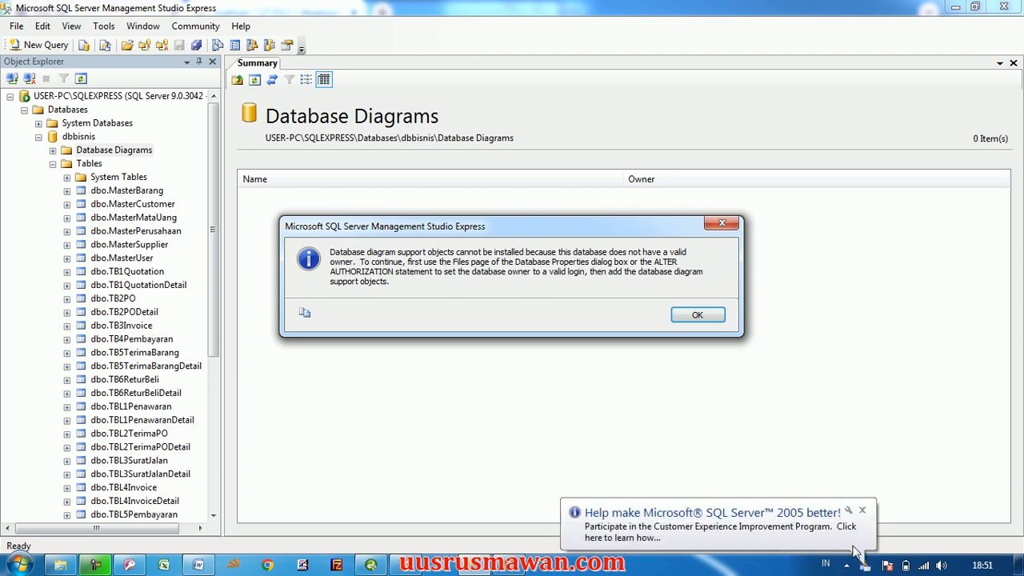
{"action": "left_click", "coordinate": [861, 510]}
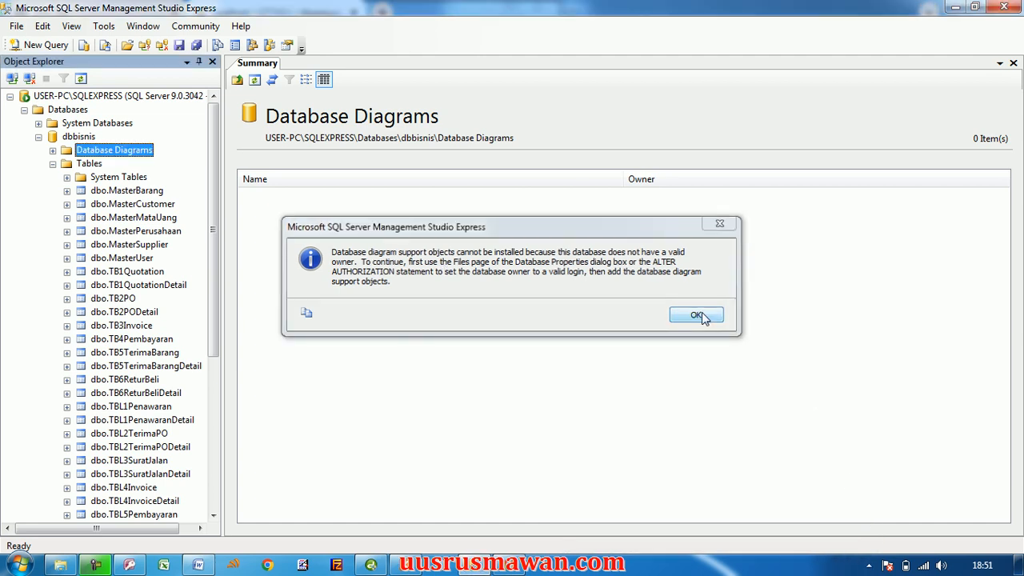
{"action": "left_click", "coordinate": [700, 316]}
Collapse the dbbisnis tables list and start a new view in that database, keeping the table picker clear of the diagram area
{"action": "left_click", "coordinate": [53, 164]}
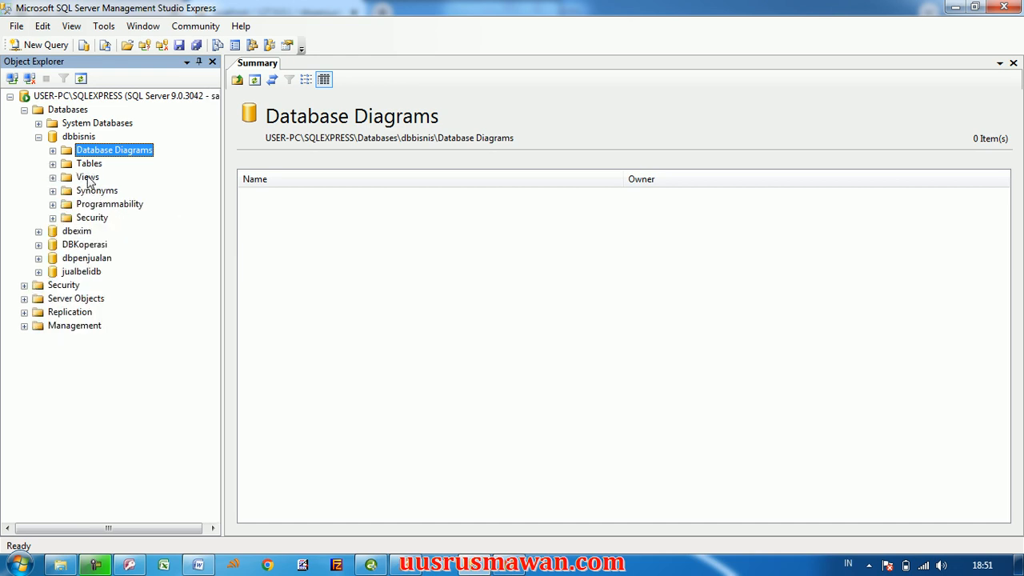
{"action": "right_click", "coordinate": [88, 180]}
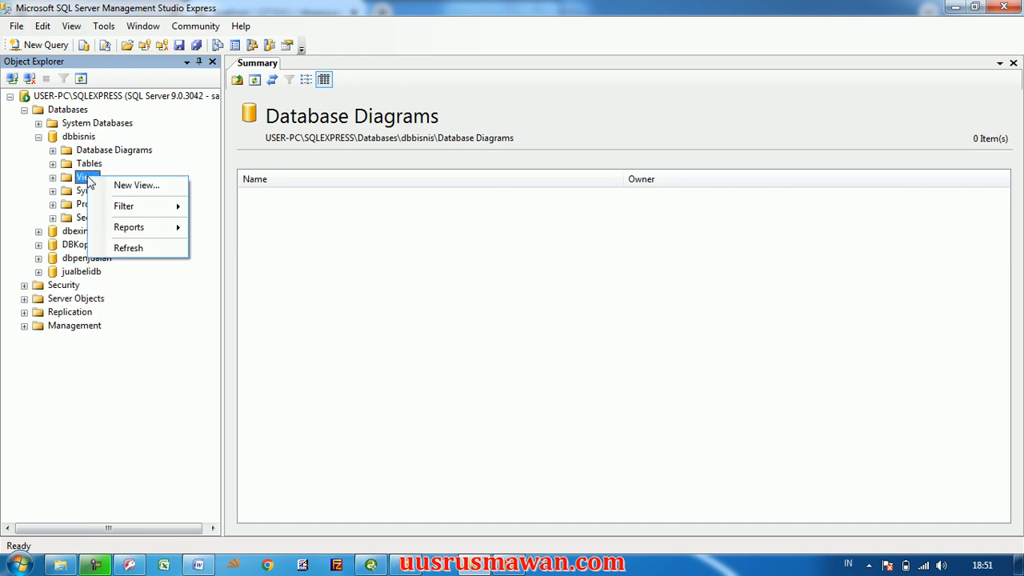
{"action": "left_click", "coordinate": [148, 189]}
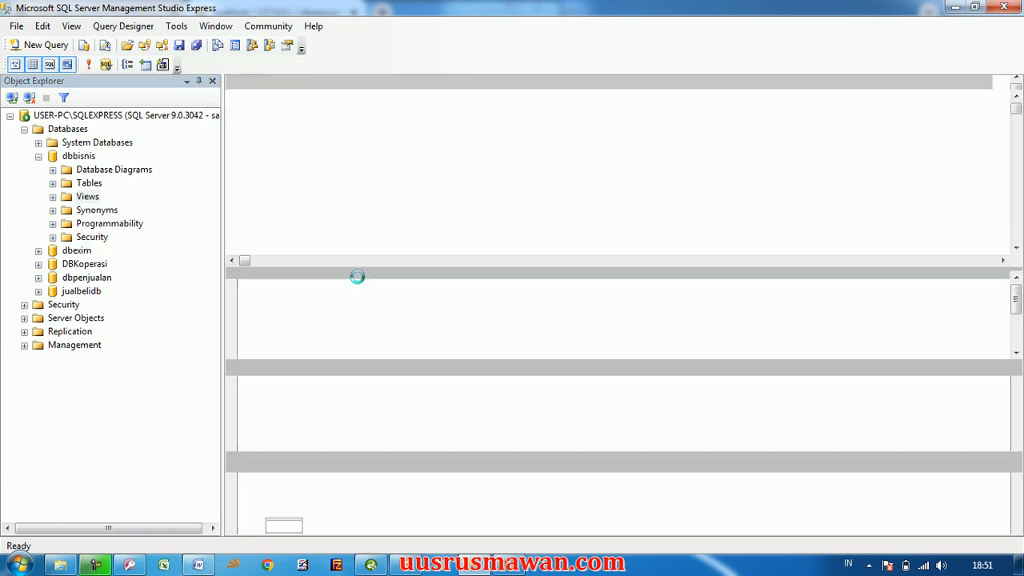
{"action": "left_click_drag", "start_coordinate": [560, 145], "coordinate": [862, 130]}
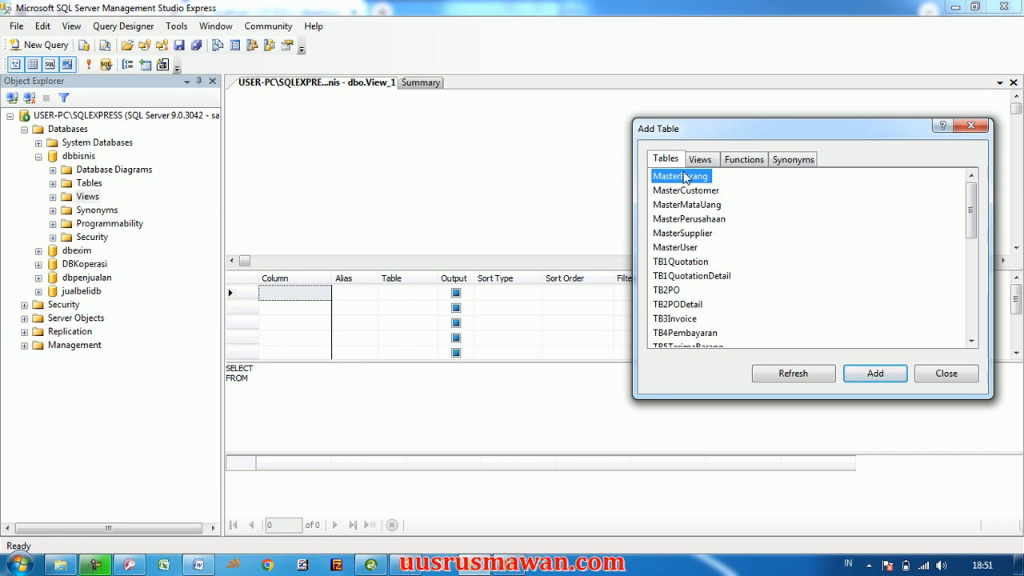
Add the tables MasterBarang, MasterCustomer, TB1Quotation, TB1QuotationDetail and MasterUser to the new view
{"action": "left_click", "coordinate": [875, 373]}
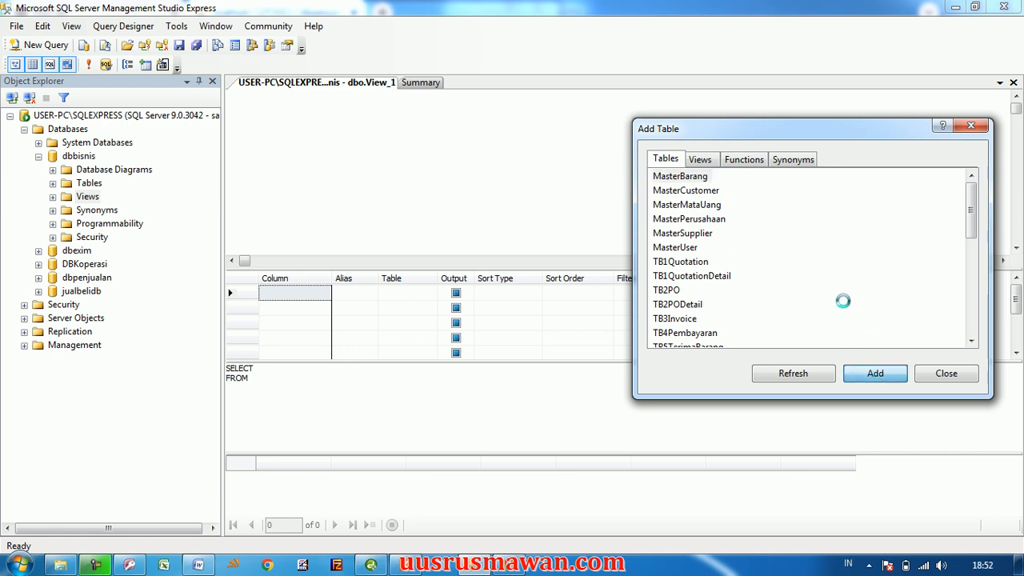
{"action": "left_click", "coordinate": [689, 192]}
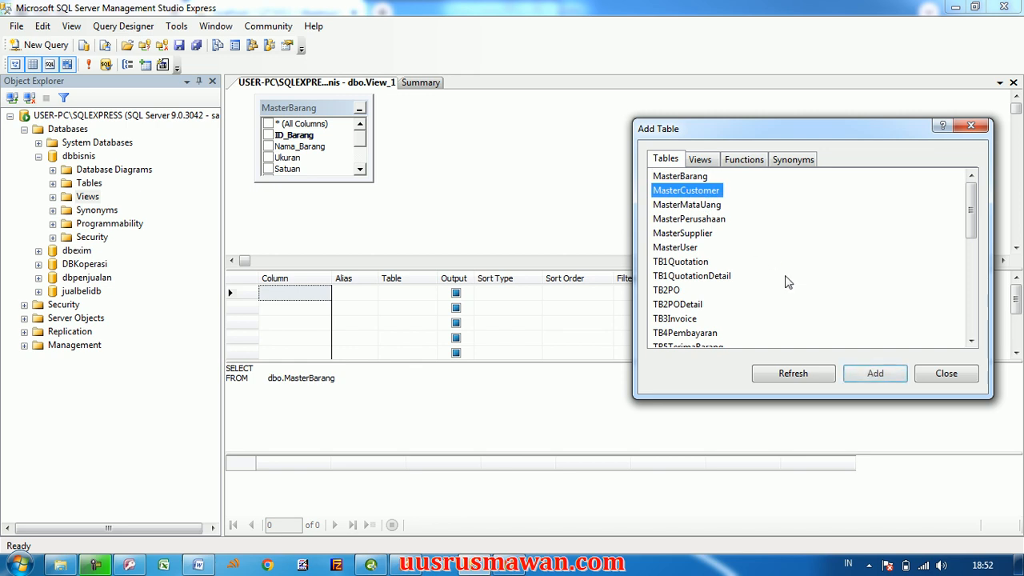
{"action": "left_click", "coordinate": [874, 373]}
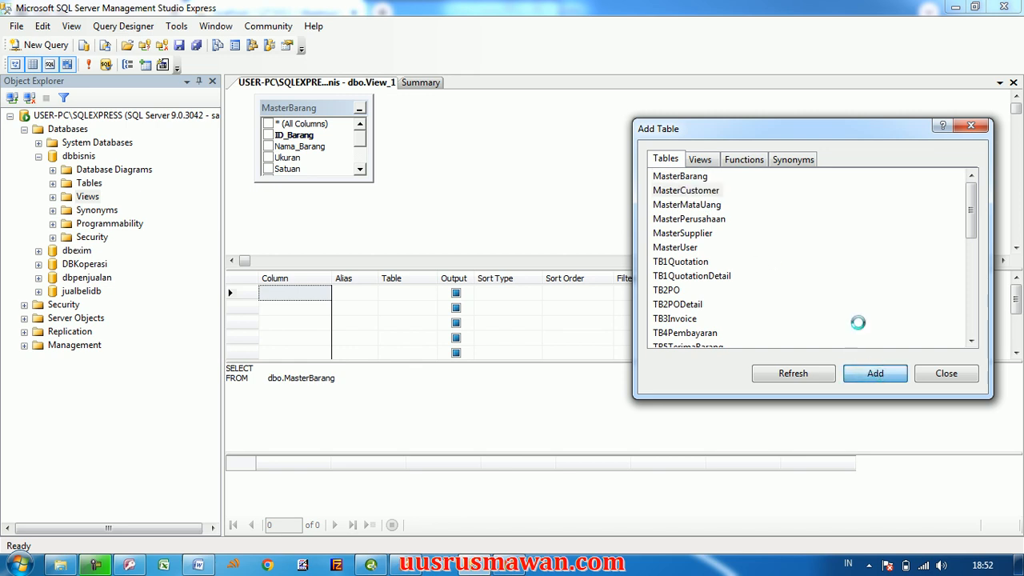
{"action": "left_click", "coordinate": [686, 262]}
{"action": "left_click", "coordinate": [874, 374]}
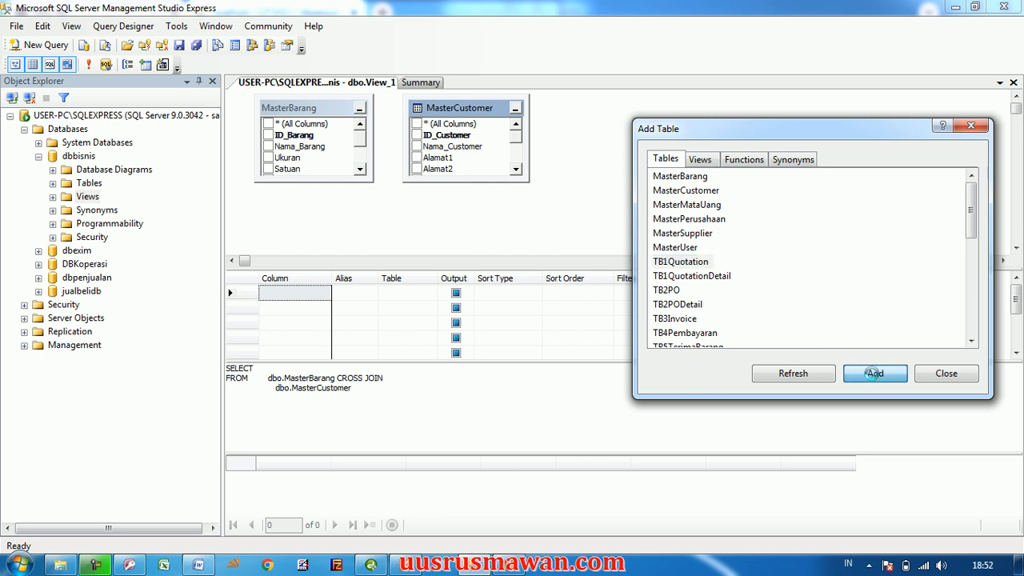
{"action": "left_click", "coordinate": [711, 280]}
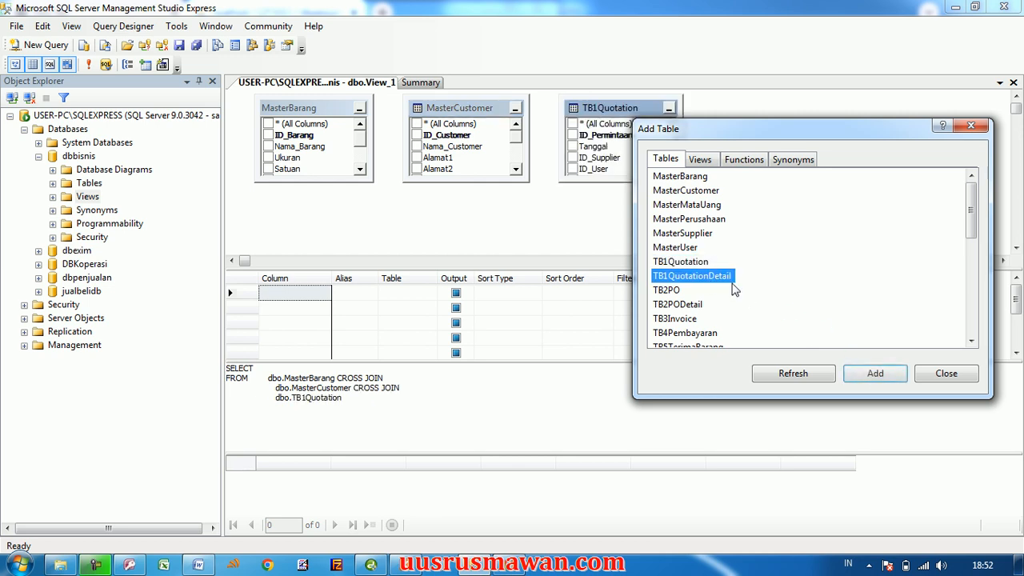
{"action": "left_click", "coordinate": [876, 375]}
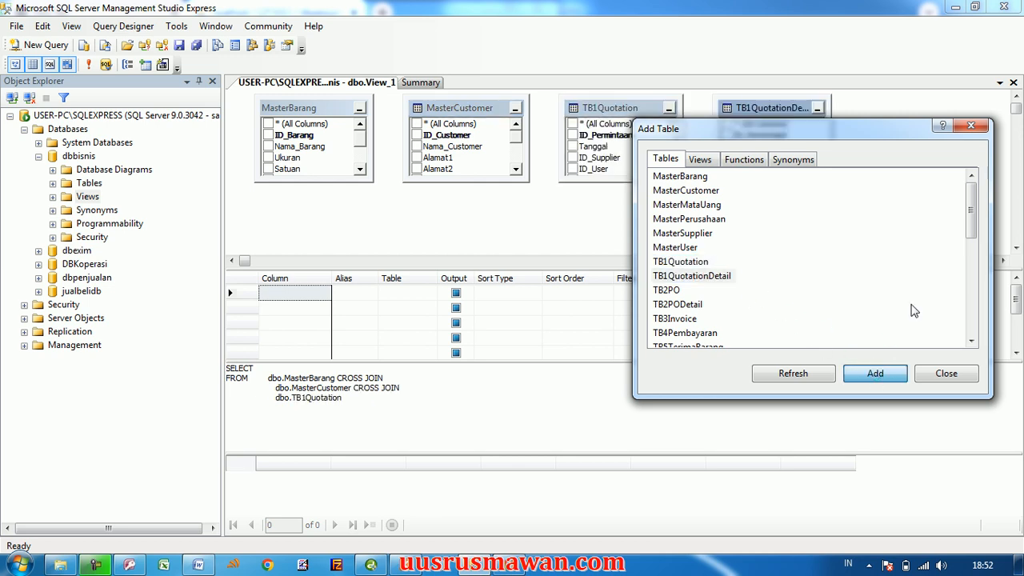
{"action": "mouse_move", "coordinate": [972, 231]}
{"action": "left_mouse_down"}
{"action": "mouse_move", "coordinate": [965, 336]}
{"action": "mouse_move", "coordinate": [954, 240]}
{"action": "left_mouse_up"}
{"action": "left_click", "coordinate": [692, 220]}
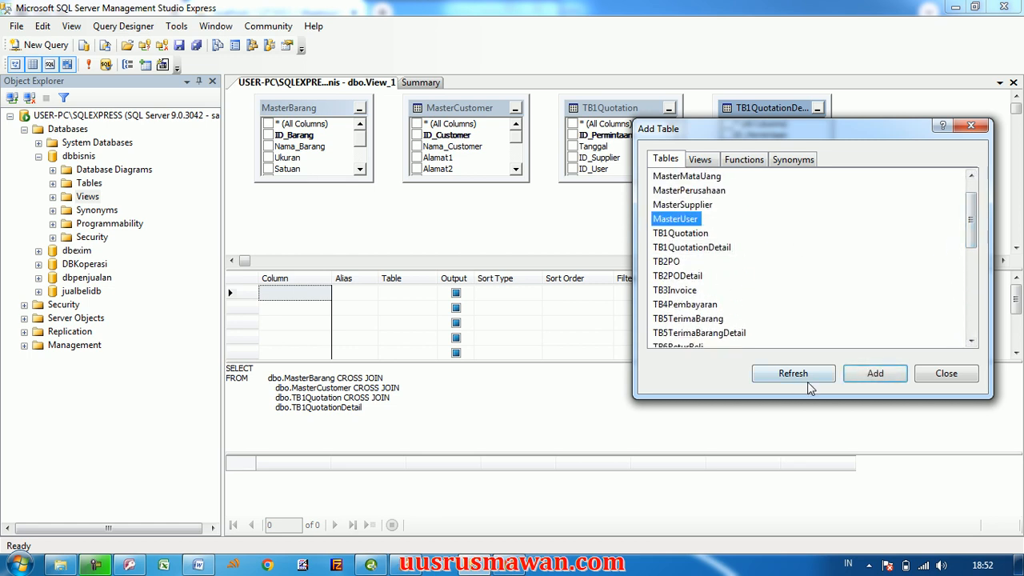
{"action": "left_click", "coordinate": [878, 374]}
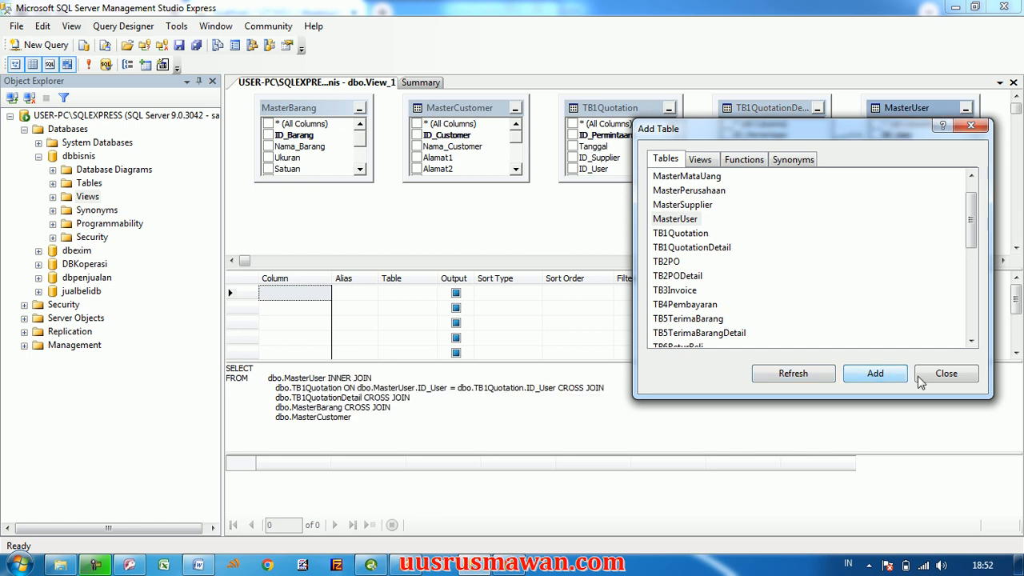
{"action": "left_click", "coordinate": [944, 374]}
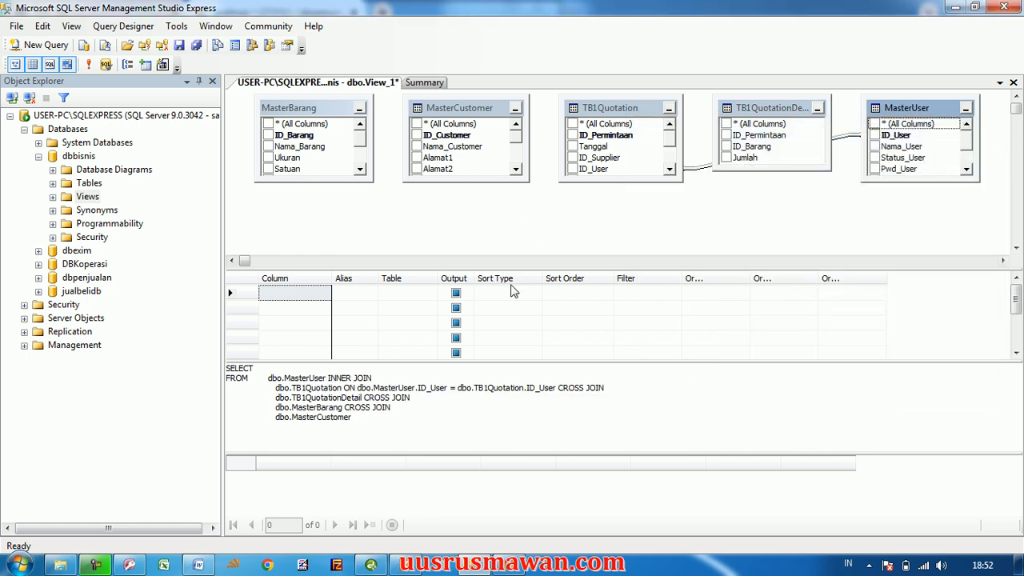
Enlarge the diagram area, lengthen the four leading table boxes to fit their columns, and place MasterUser below TB1QuotationDetail
{"action": "left_click_drag", "start_coordinate": [348, 267], "coordinate": [350, 373]}
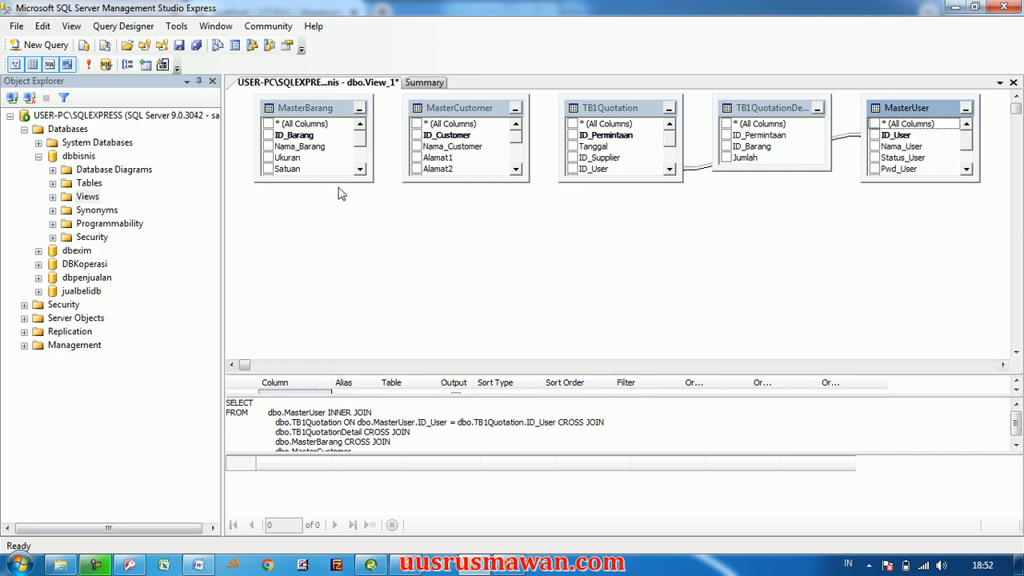
{"action": "left_click_drag", "start_coordinate": [329, 181], "coordinate": [331, 249]}
{"action": "left_click_drag", "start_coordinate": [473, 182], "coordinate": [472, 277]}
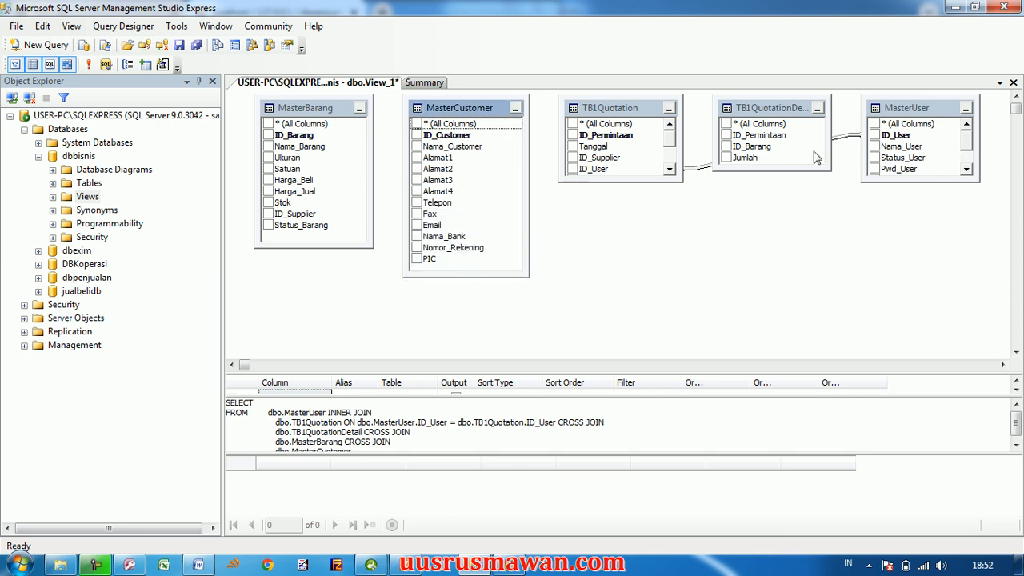
{"action": "left_click_drag", "start_coordinate": [628, 183], "coordinate": [631, 251]}
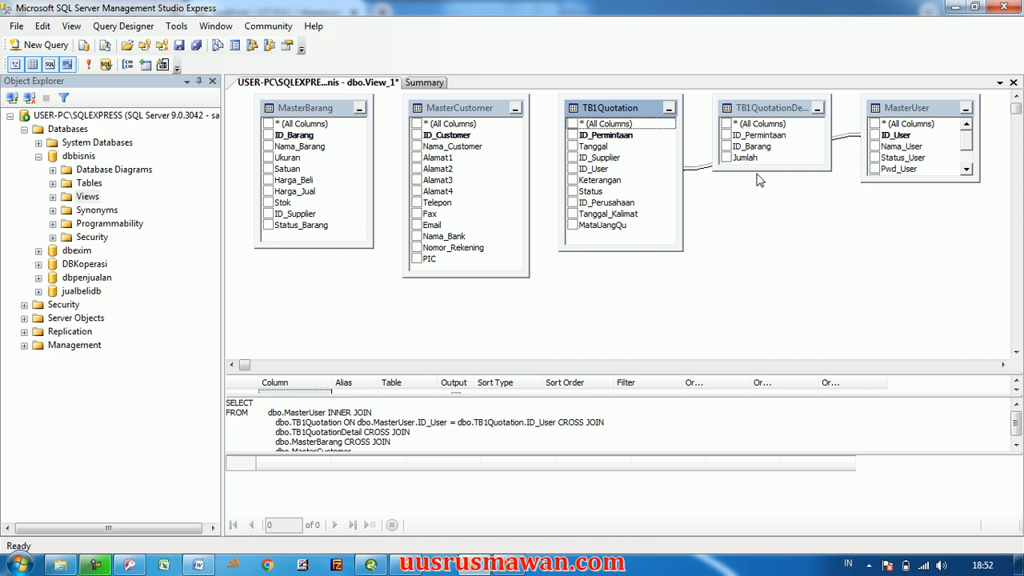
{"action": "left_click_drag", "start_coordinate": [764, 170], "coordinate": [765, 215]}
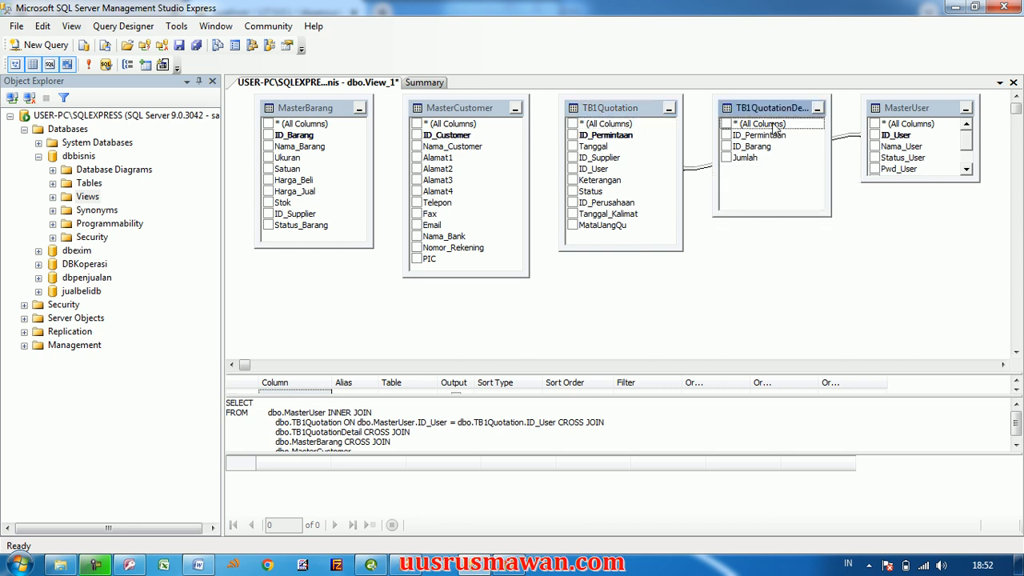
{"action": "left_click_drag", "start_coordinate": [883, 119], "coordinate": [744, 281]}
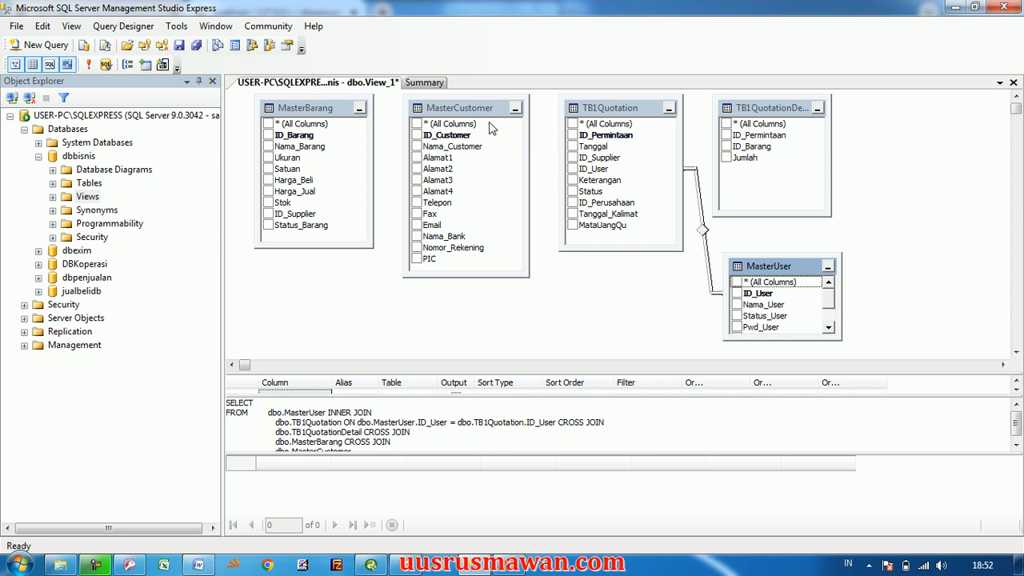
Replace the MasterCustomer table in the view with MasterSupplier
{"action": "left_click", "coordinate": [465, 108]}
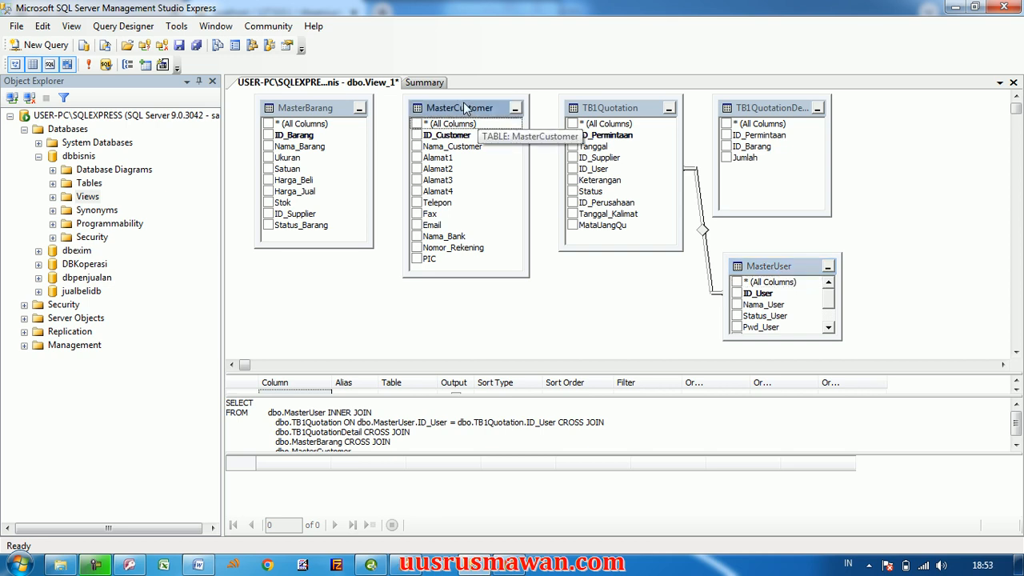
{"action": "key", "text": "Delete"}
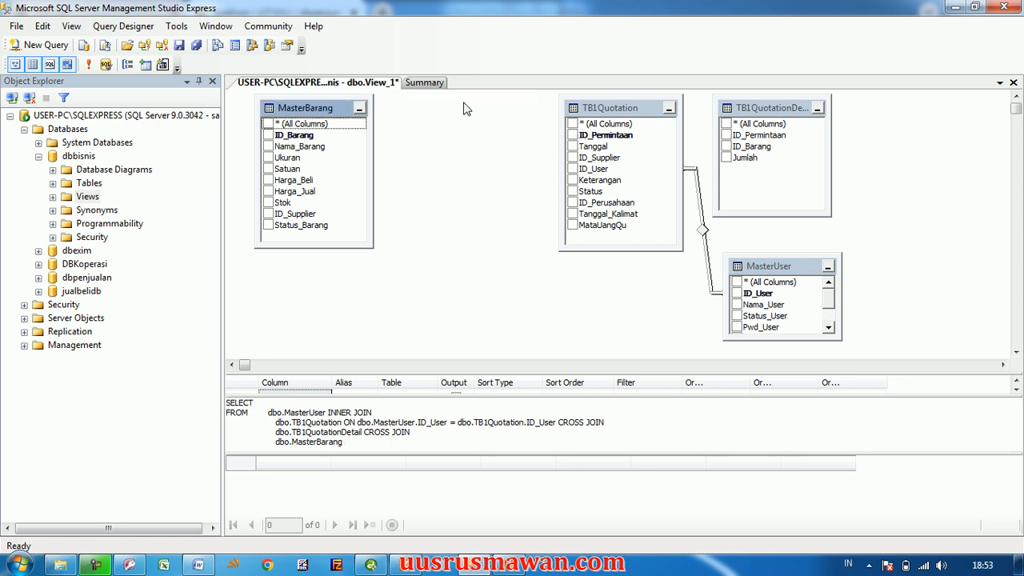
{"action": "right_click", "coordinate": [458, 153]}
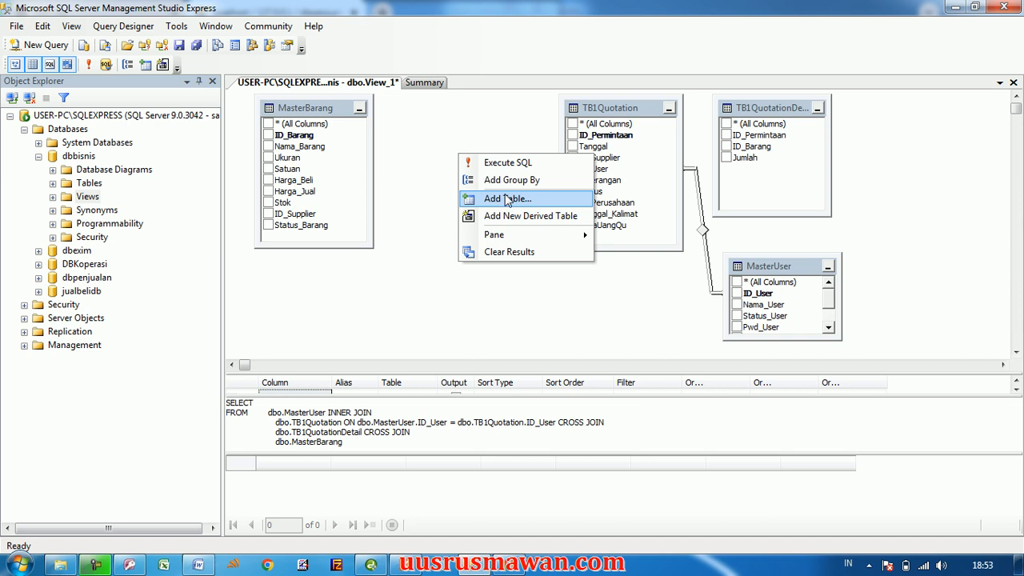
{"action": "left_click", "coordinate": [512, 205]}
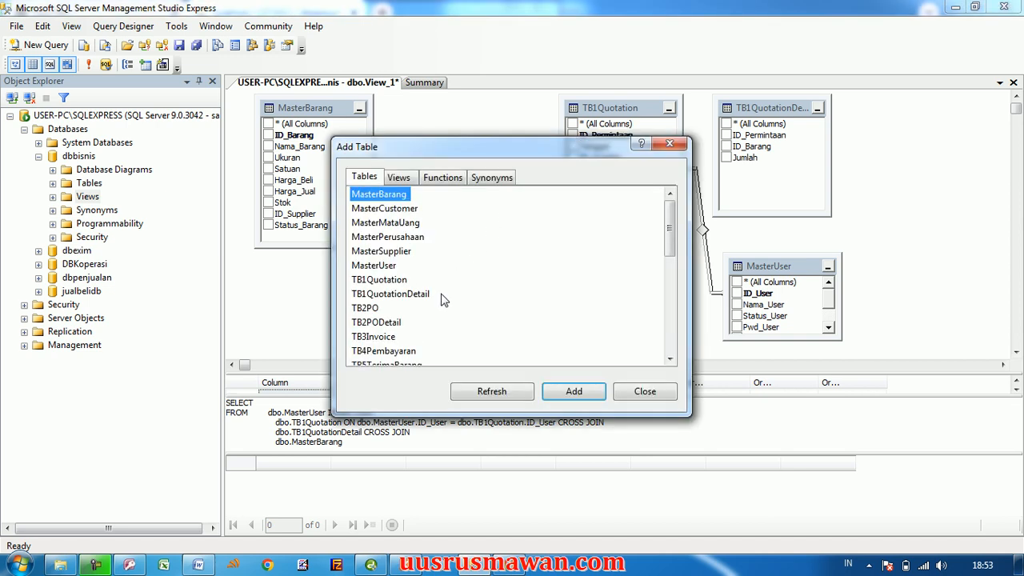
{"action": "left_click", "coordinate": [401, 253]}
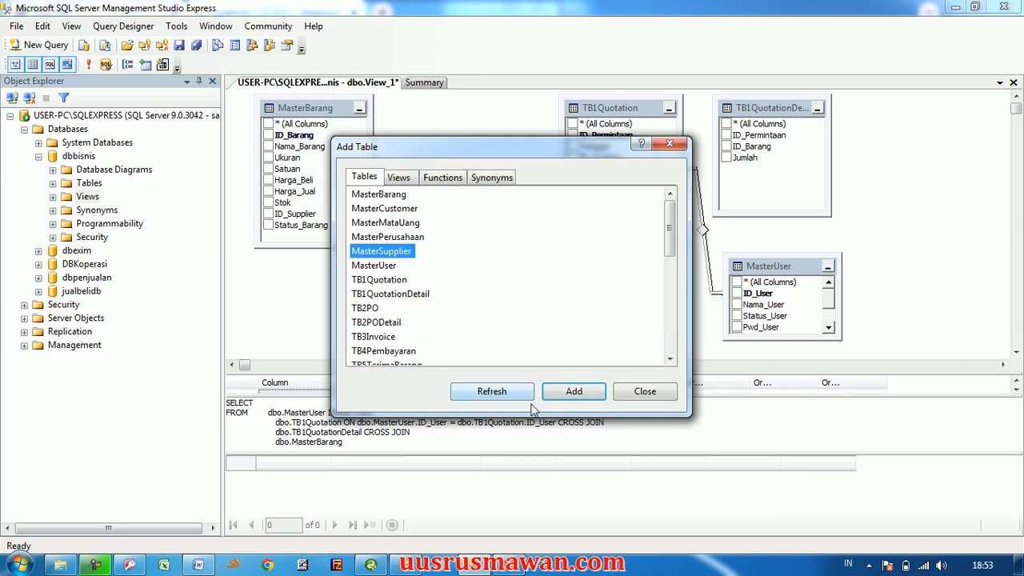
{"action": "left_click", "coordinate": [574, 391]}
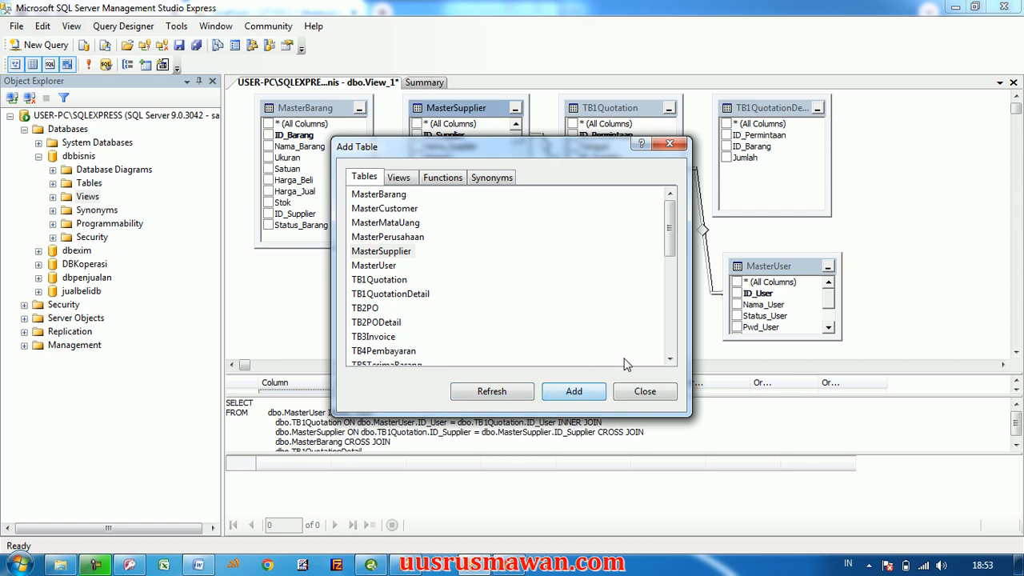
{"action": "left_click", "coordinate": [645, 391]}
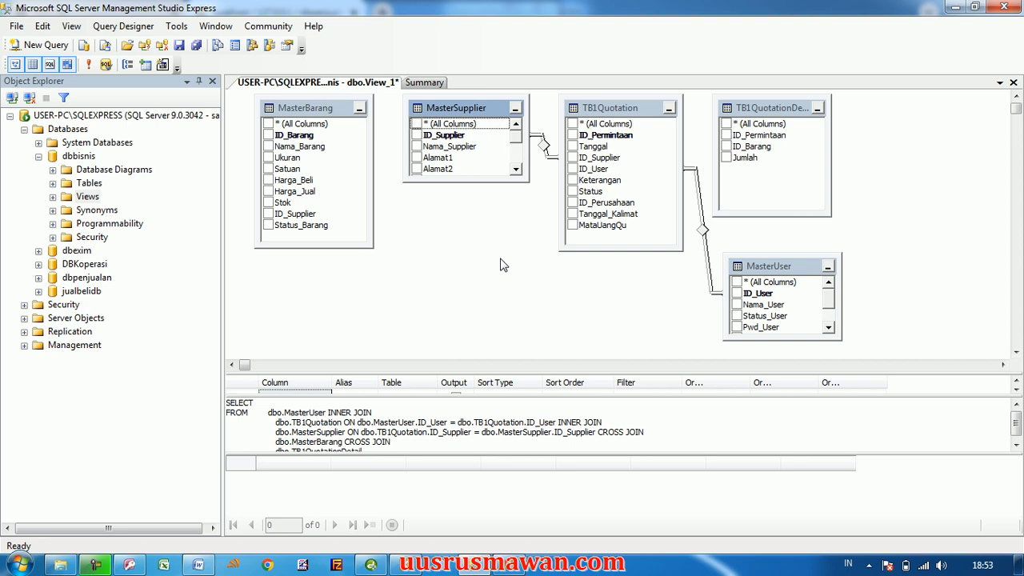
Rearrange the diagram with TB1QuotationDetail left of TB1Quotation, MasterSupplier to its right and MasterBarang below it, enlarging the diagram area for room
{"action": "left_click", "coordinate": [769, 108]}
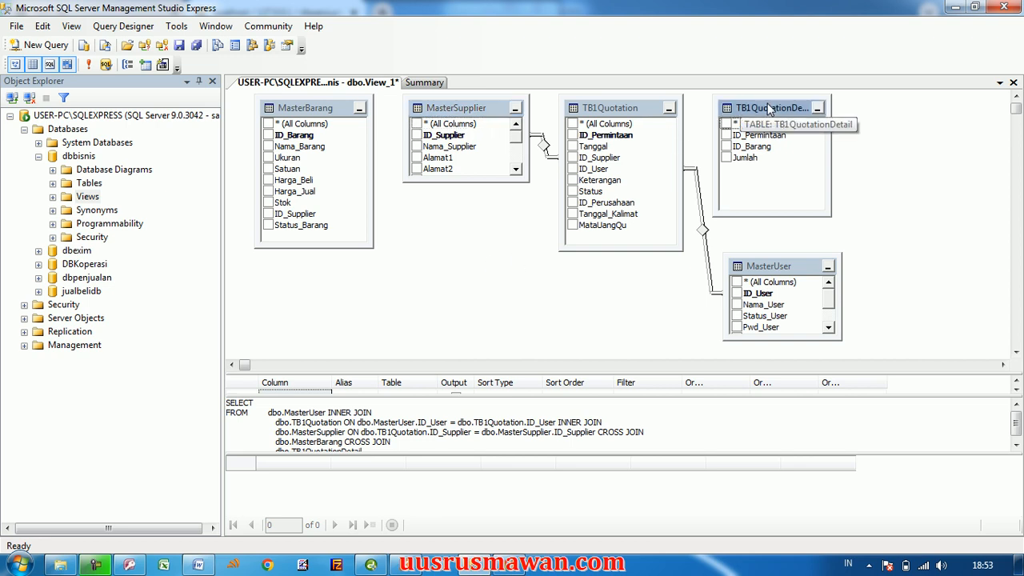
{"action": "left_click_drag", "start_coordinate": [769, 108], "coordinate": [456, 202]}
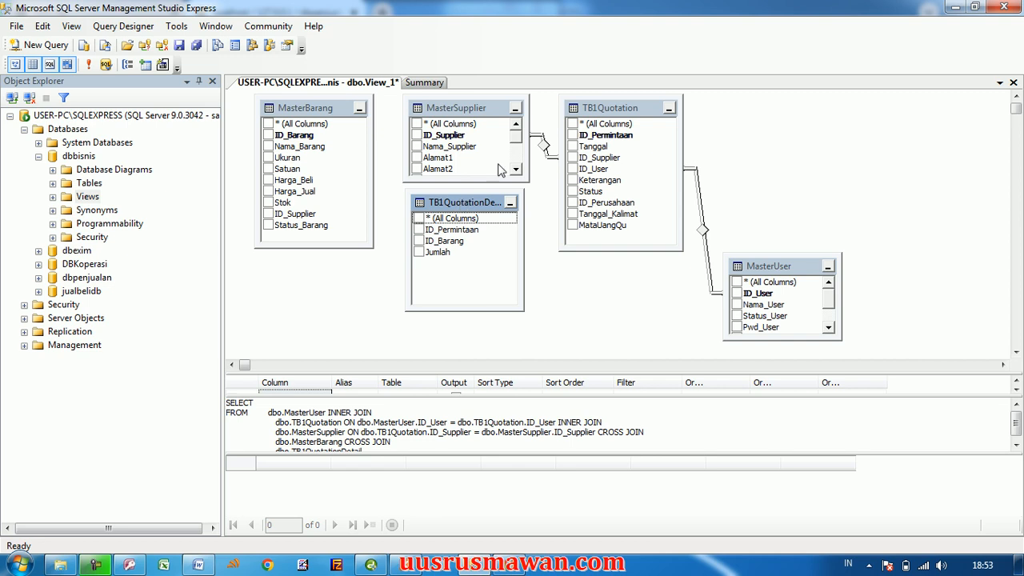
{"action": "left_click", "coordinate": [500, 111]}
{"action": "left_click_drag", "start_coordinate": [499, 110], "coordinate": [797, 106]}
{"action": "left_click_drag", "start_coordinate": [446, 202], "coordinate": [464, 119]}
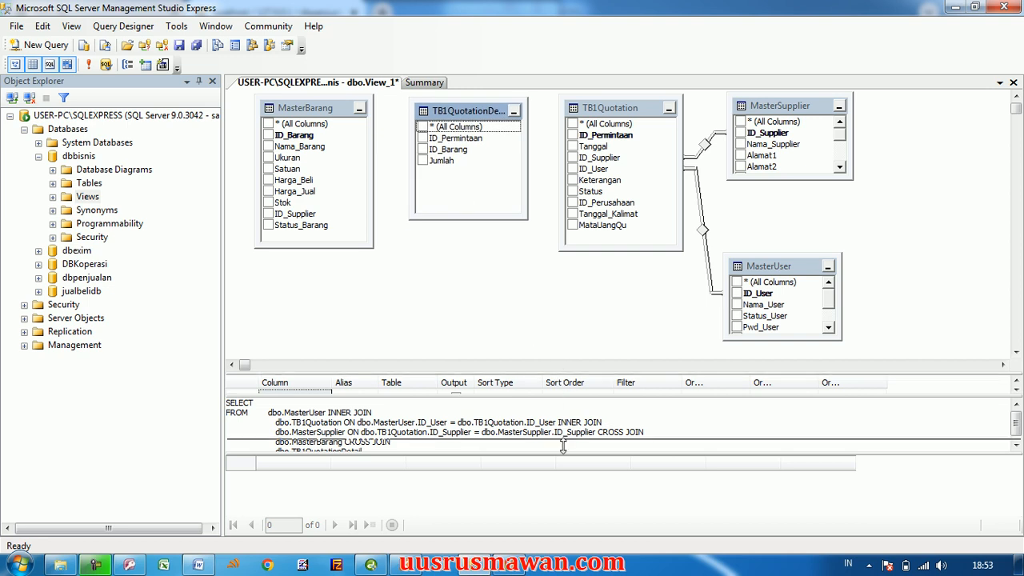
{"action": "left_click_drag", "start_coordinate": [563, 435], "coordinate": [563, 453]}
{"action": "left_click_drag", "start_coordinate": [331, 109], "coordinate": [636, 279]}
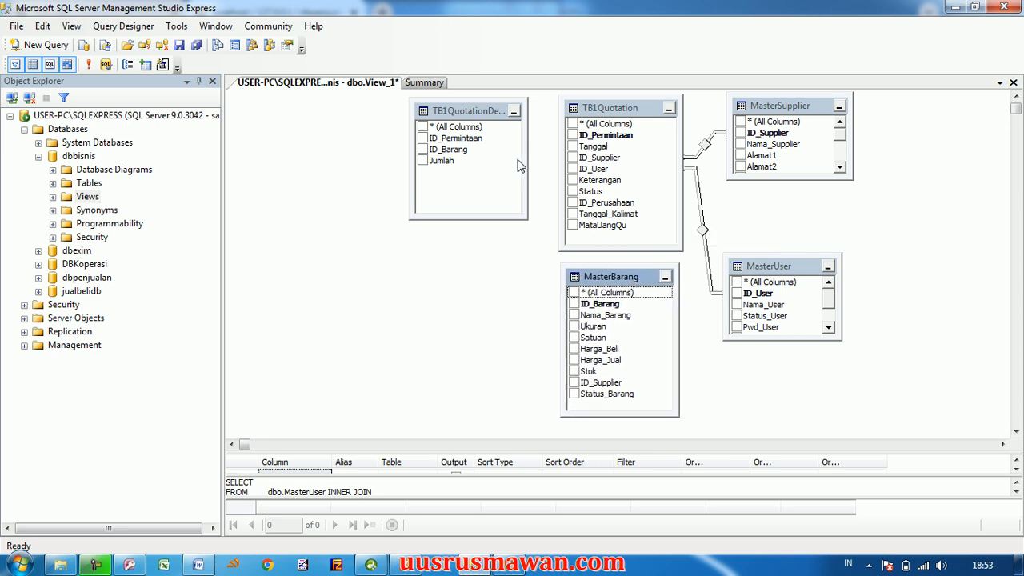
Join TB1QuotationDetail to TB1Quotation on ID_Permintaan and to MasterBarang on ID_Barang
{"action": "left_click", "coordinate": [423, 138]}
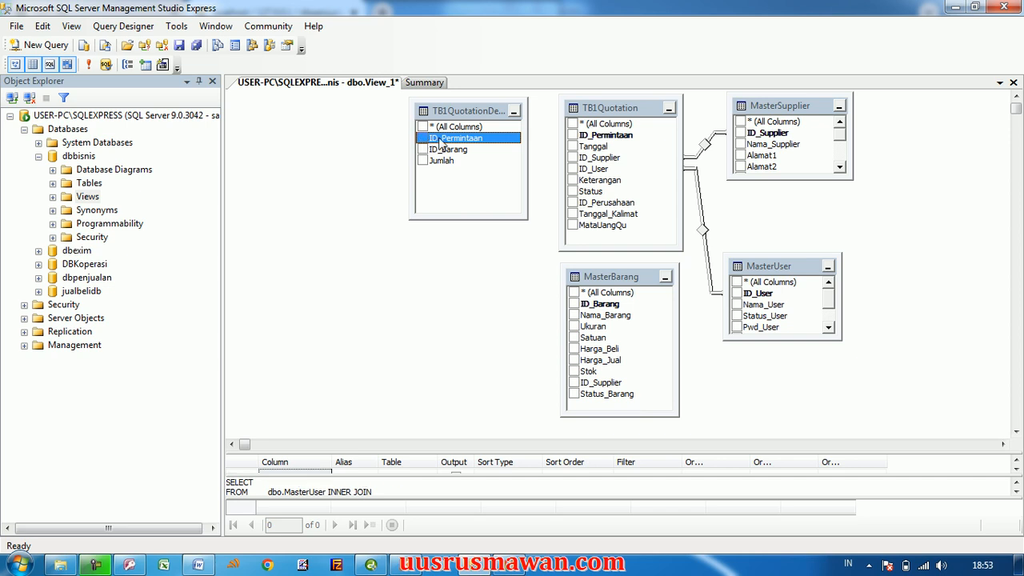
{"action": "left_click_drag", "start_coordinate": [440, 142], "coordinate": [581, 138]}
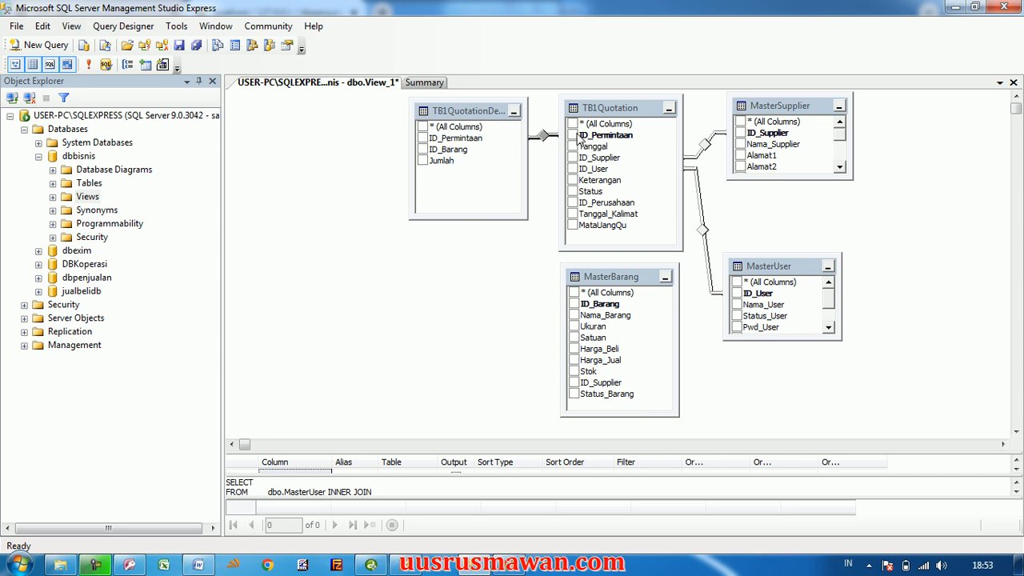
{"action": "left_click", "coordinate": [458, 151]}
{"action": "left_click_drag", "start_coordinate": [457, 150], "coordinate": [590, 312]}
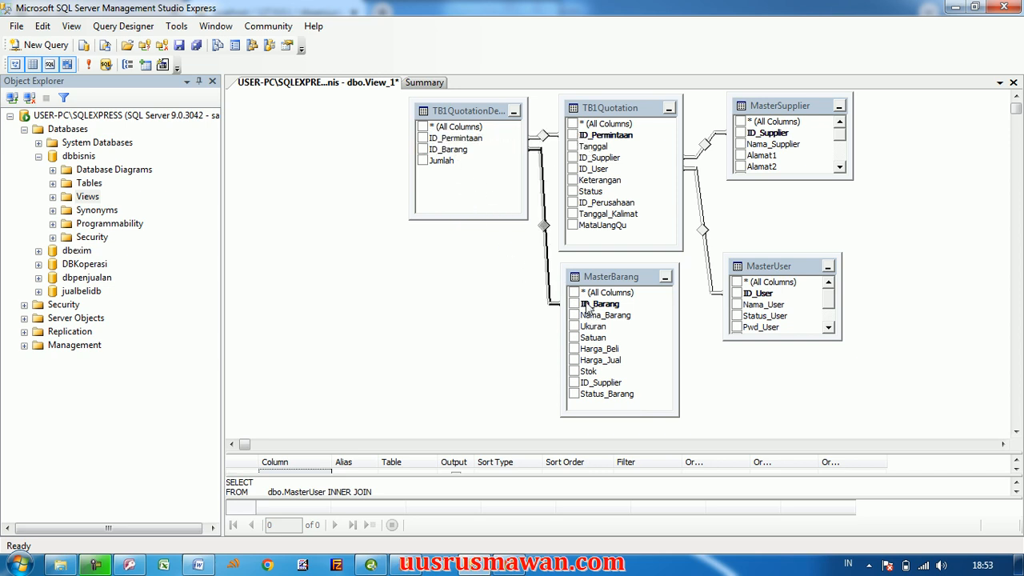
{"action": "left_click", "coordinate": [464, 290]}
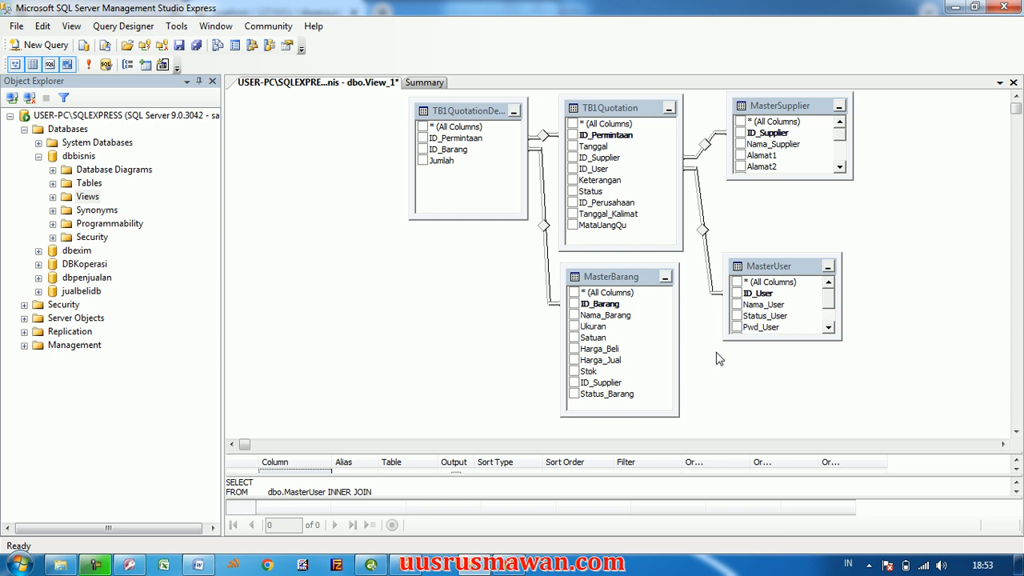
Lengthen the MasterSupplier and MasterUser boxes to show all their columns, with MasterUser placed just below MasterSupplier
{"action": "left_click_drag", "start_coordinate": [798, 179], "coordinate": [803, 328]}
{"action": "left_click_drag", "start_coordinate": [791, 249], "coordinate": [786, 281]}
{"action": "left_click_drag", "start_coordinate": [794, 392], "coordinate": [800, 410]}
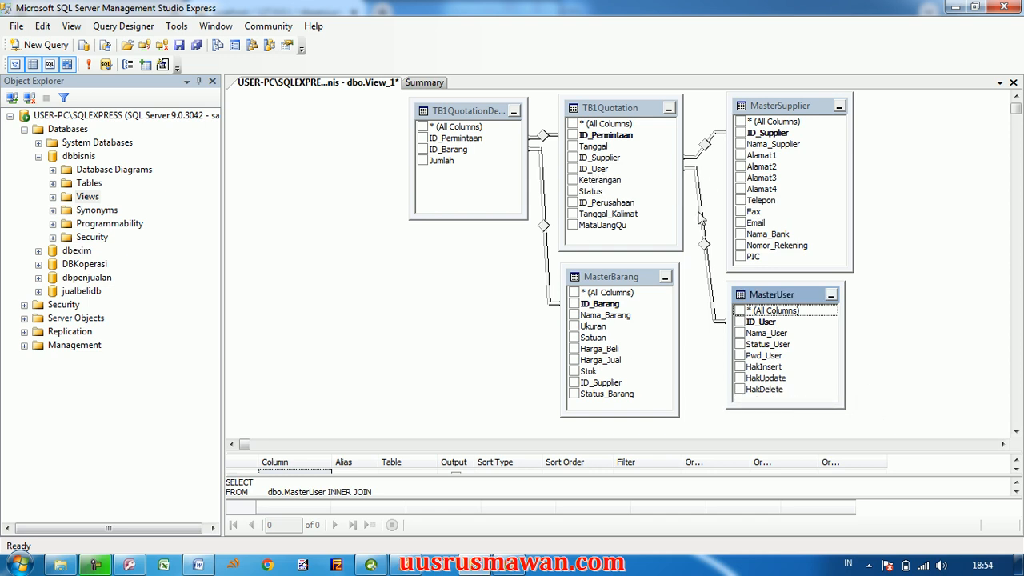
{"action": "left_click", "coordinate": [946, 177]}
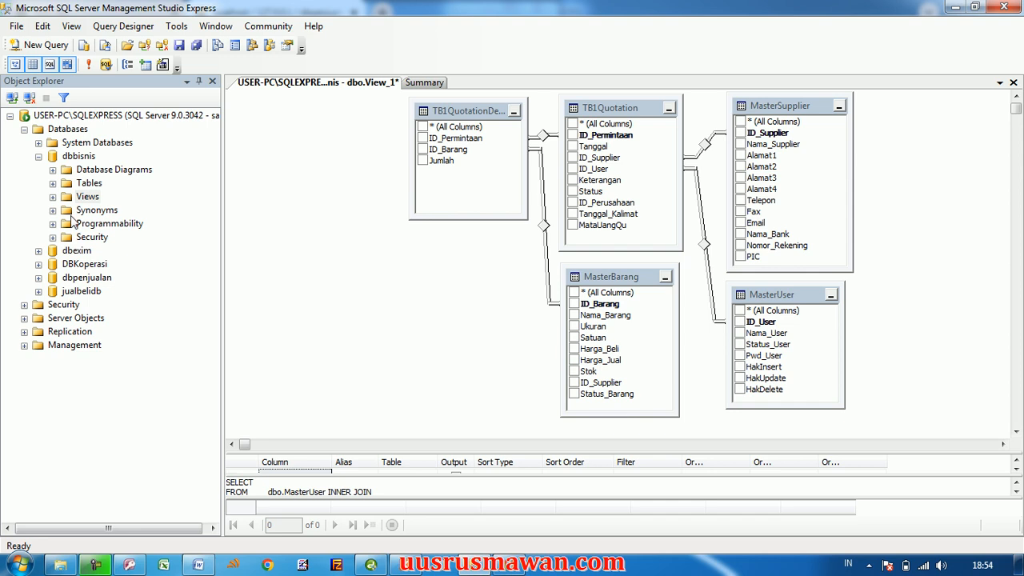
Open the dbo.TB1Quotation table of dbbisnis in design mode and enlarge its column properties area
{"action": "left_click", "coordinate": [53, 183]}
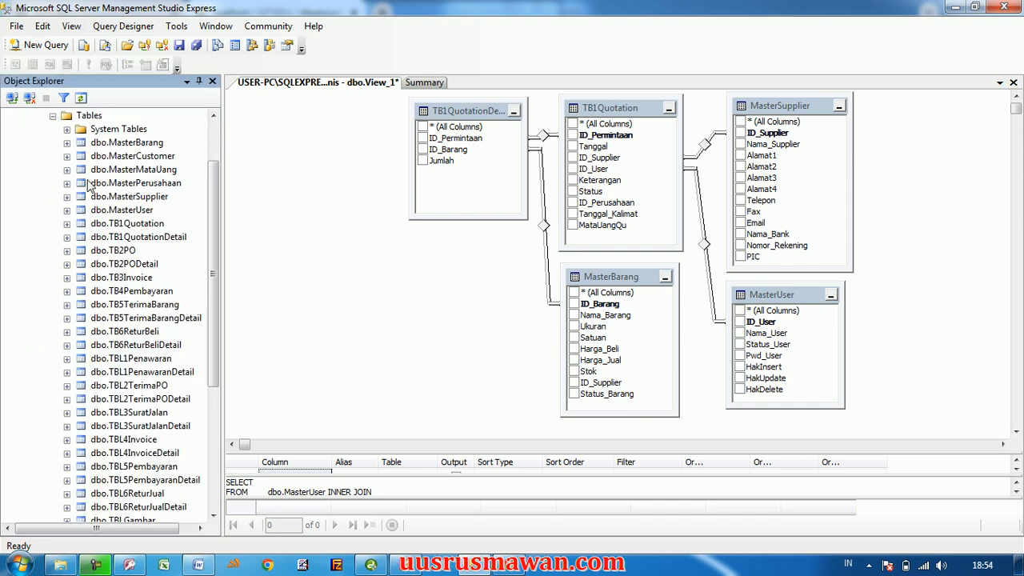
{"action": "left_click", "coordinate": [152, 225]}
{"action": "right_click", "coordinate": [152, 225]}
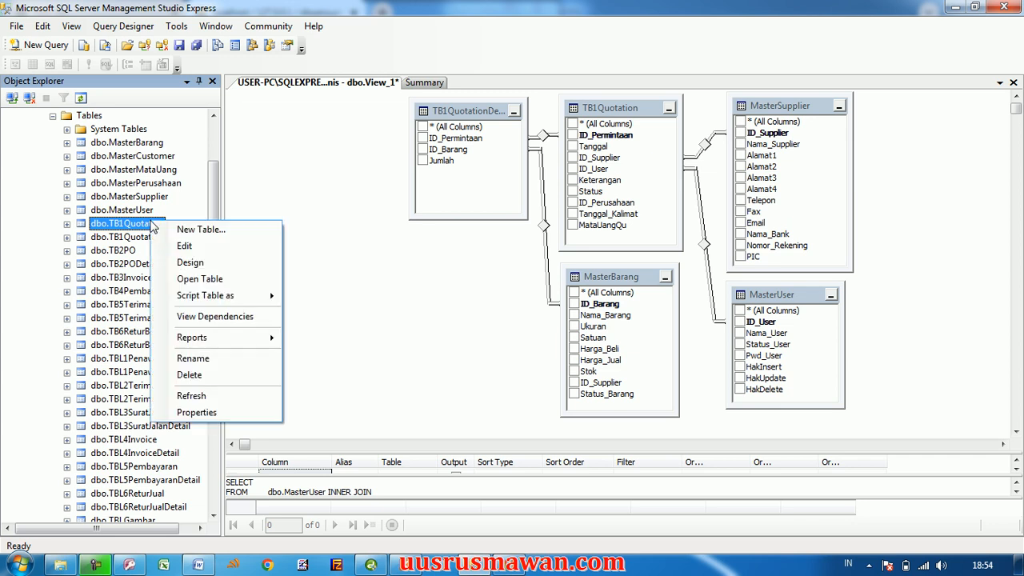
{"action": "left_click", "coordinate": [203, 266]}
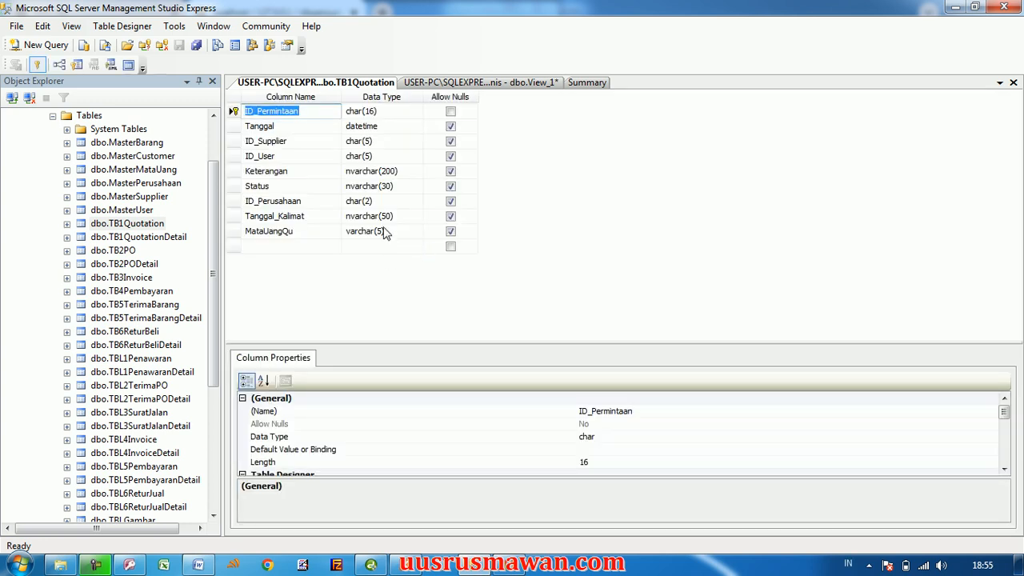
{"action": "left_click", "coordinate": [324, 109]}
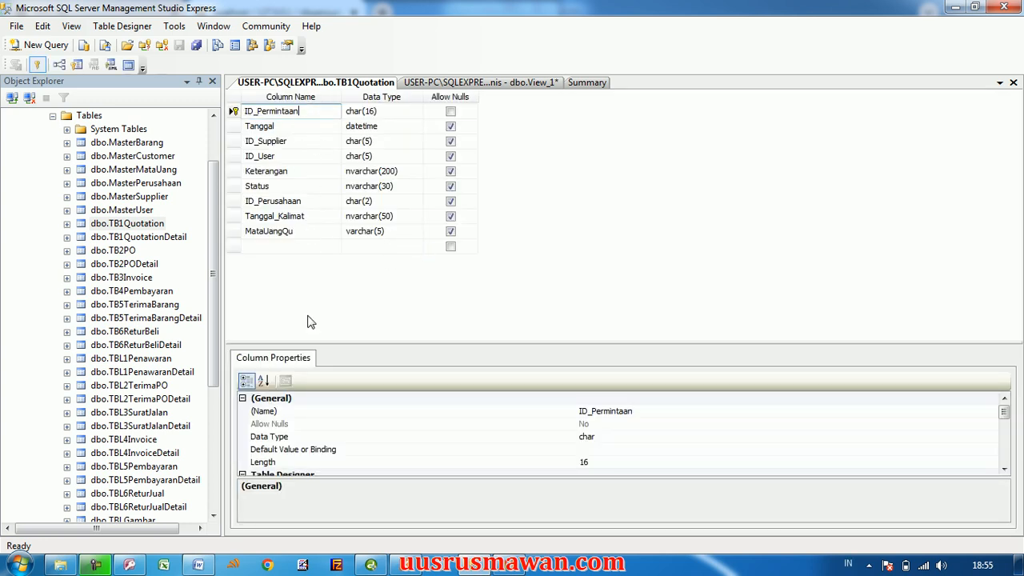
{"action": "left_click_drag", "start_coordinate": [374, 342], "coordinate": [377, 276]}
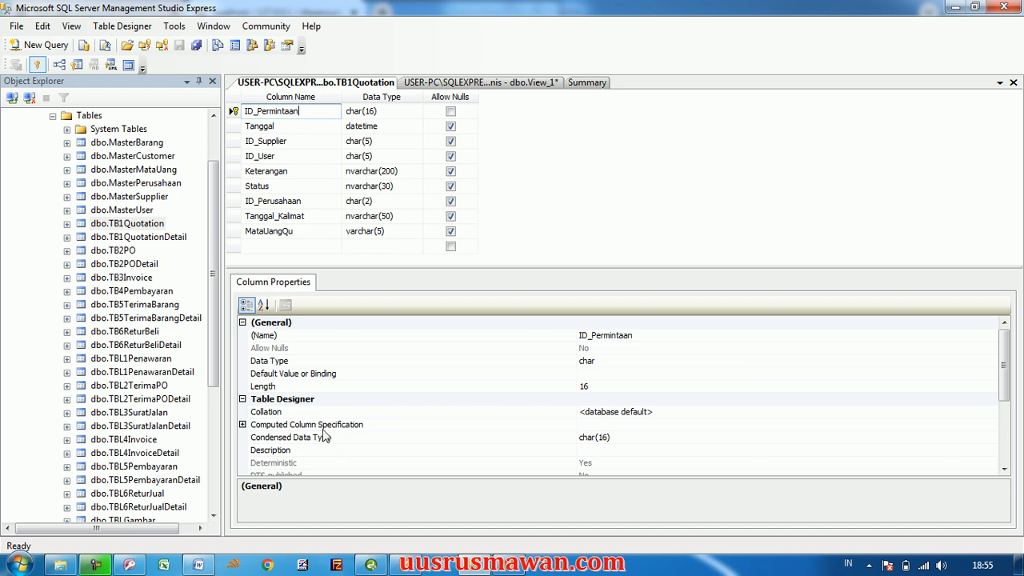
Examine the collation options of the ID_Permintaan column without changing them
{"action": "left_click", "coordinate": [455, 337]}
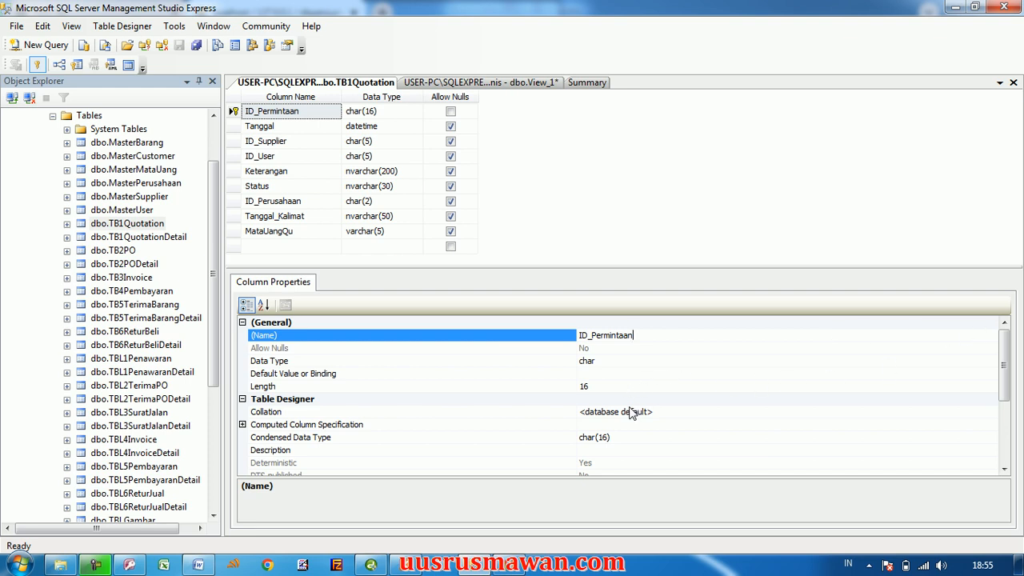
{"action": "left_click", "coordinate": [667, 414]}
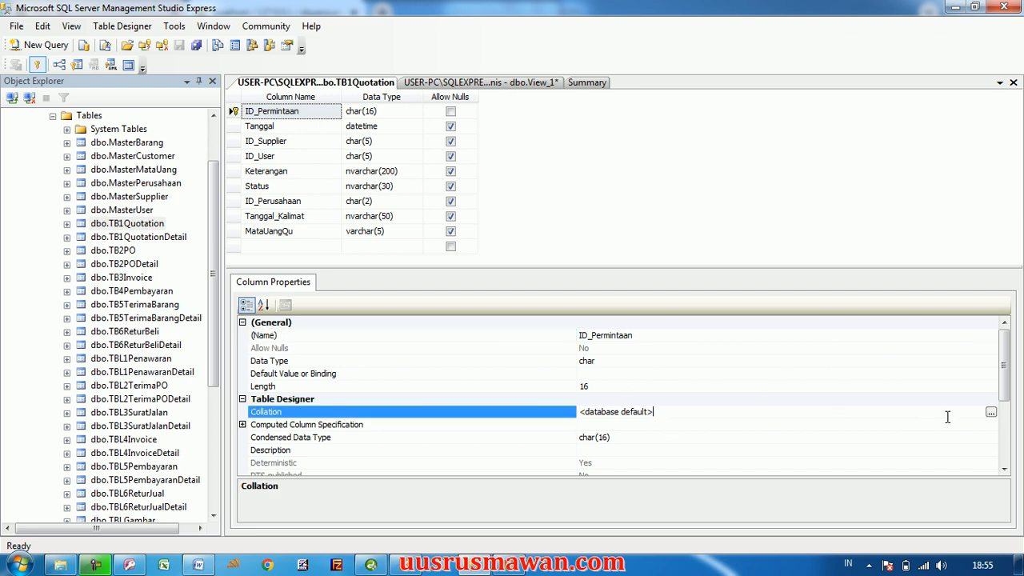
{"action": "left_click", "coordinate": [990, 412]}
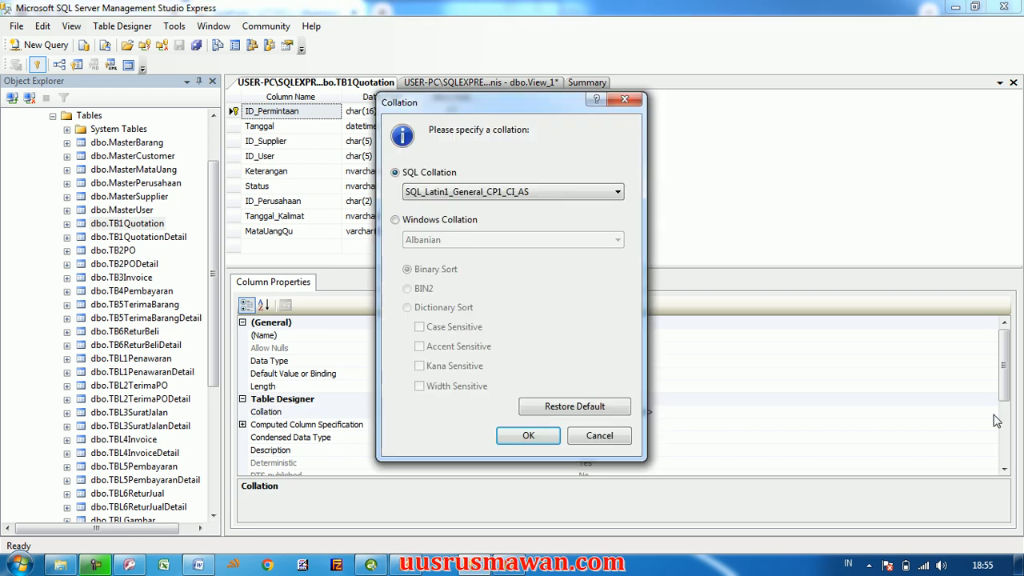
{"action": "left_click", "coordinate": [599, 436]}
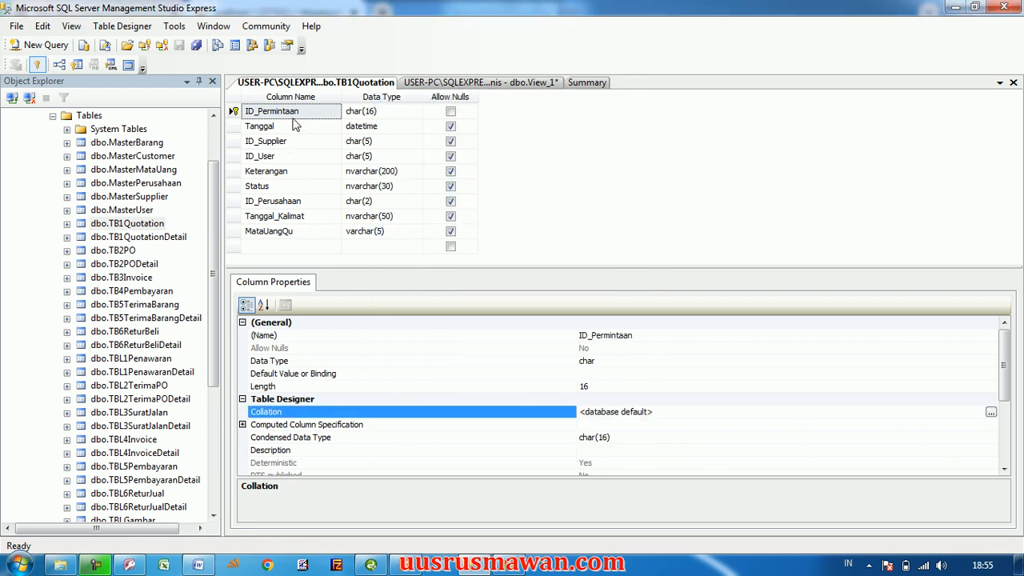
Add a new foreign key relationship to TB1Quotation with its default settings
{"action": "right_click", "coordinate": [311, 110]}
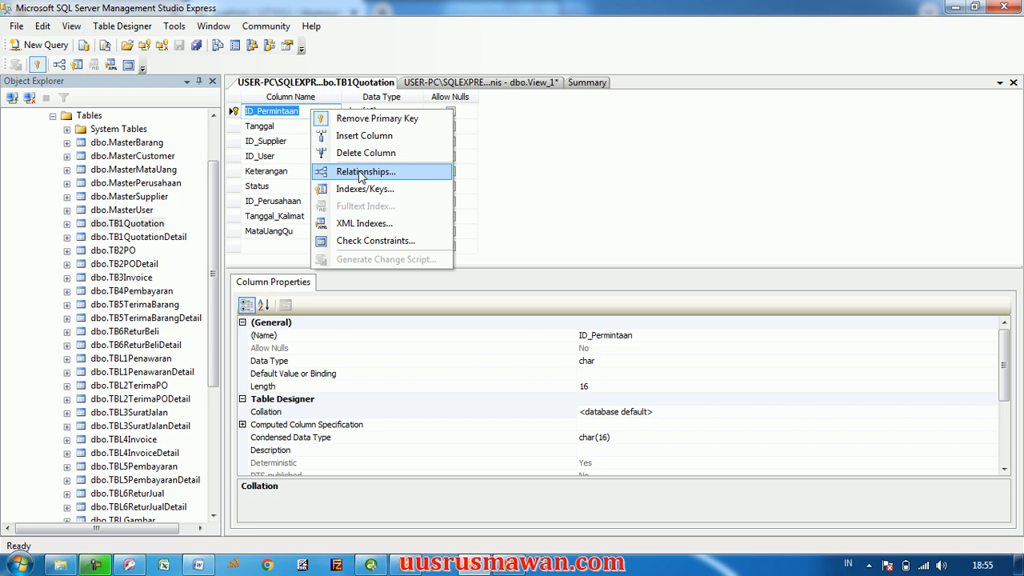
{"action": "left_click", "coordinate": [360, 172]}
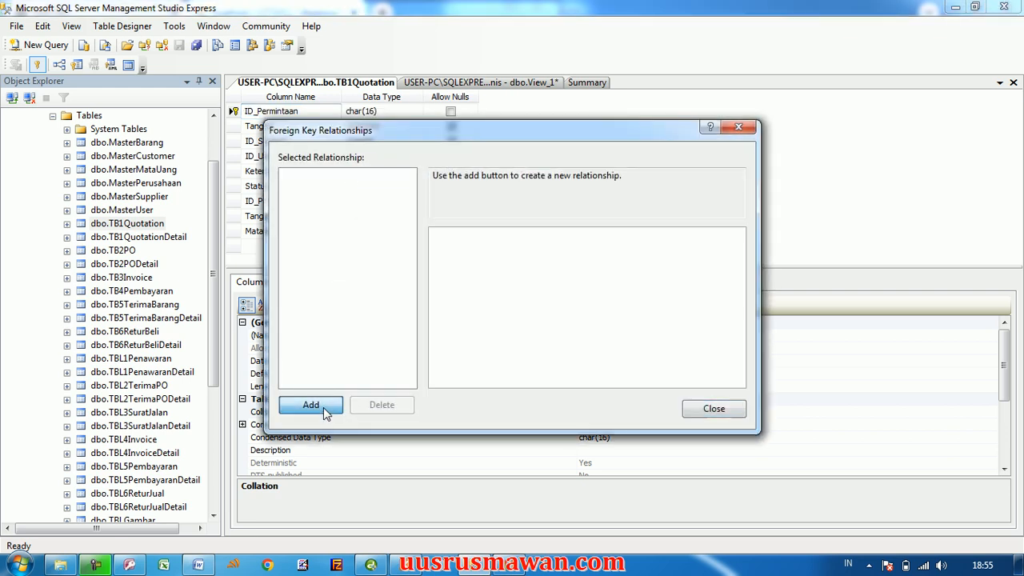
{"action": "left_click", "coordinate": [325, 409]}
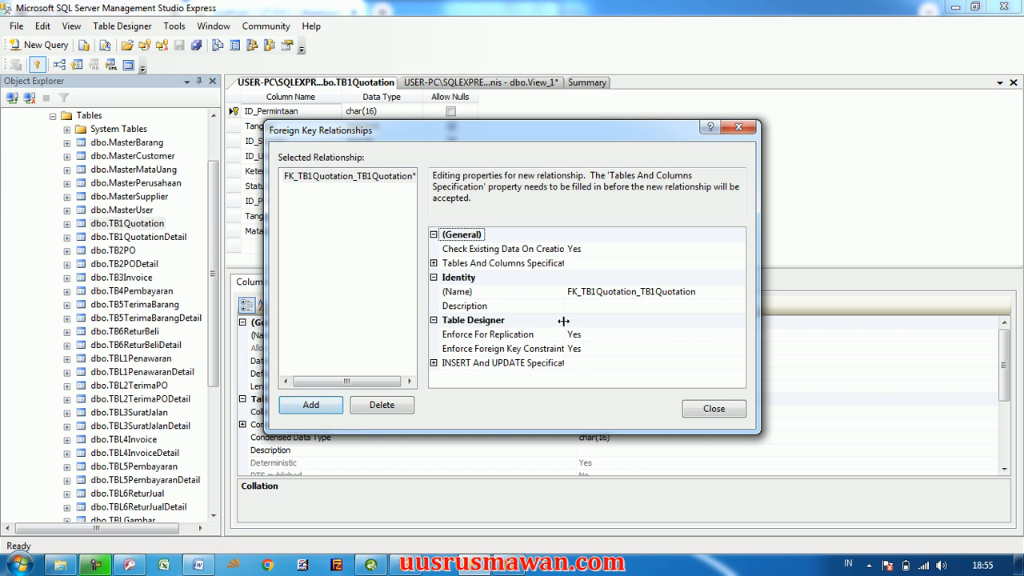
{"action": "left_click", "coordinate": [530, 293]}
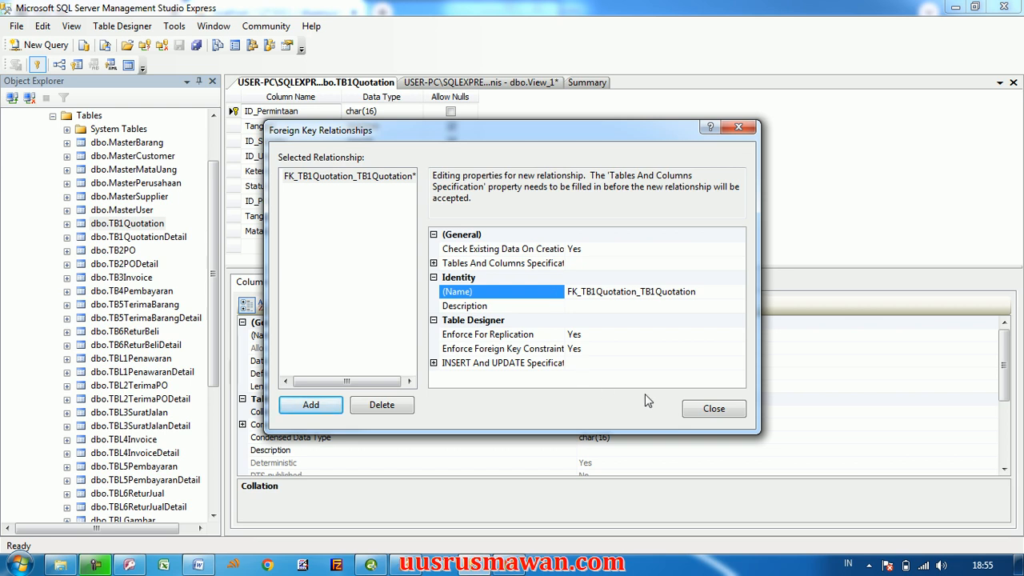
{"action": "left_click", "coordinate": [710, 414]}
Reopen the foreign key relationships from the ID_Supplier column and inspect the existing relationship's name and foreign key enforcement setting
{"action": "left_click", "coordinate": [321, 142]}
{"action": "right_click", "coordinate": [320, 142]}
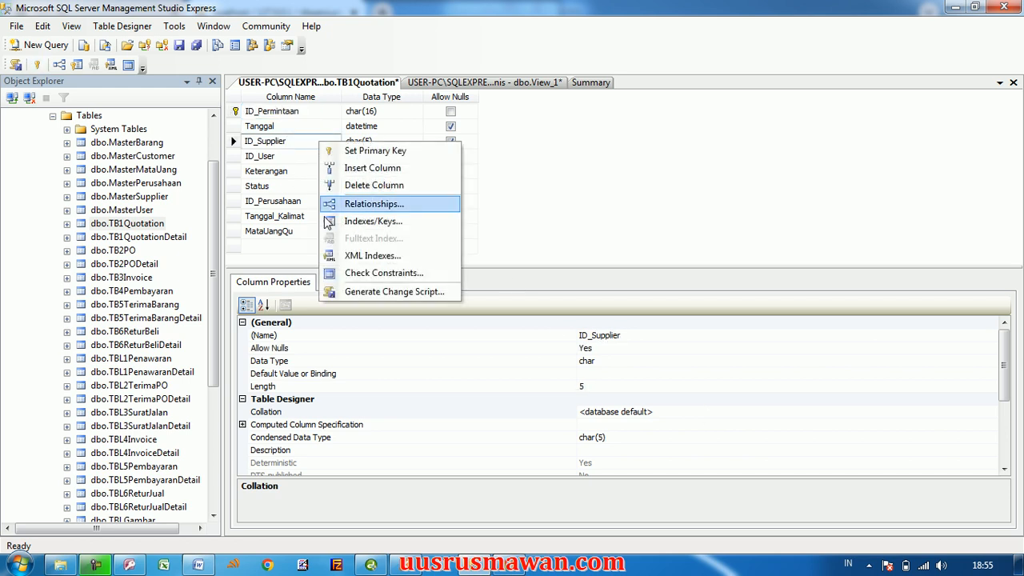
{"action": "left_click", "coordinate": [349, 206]}
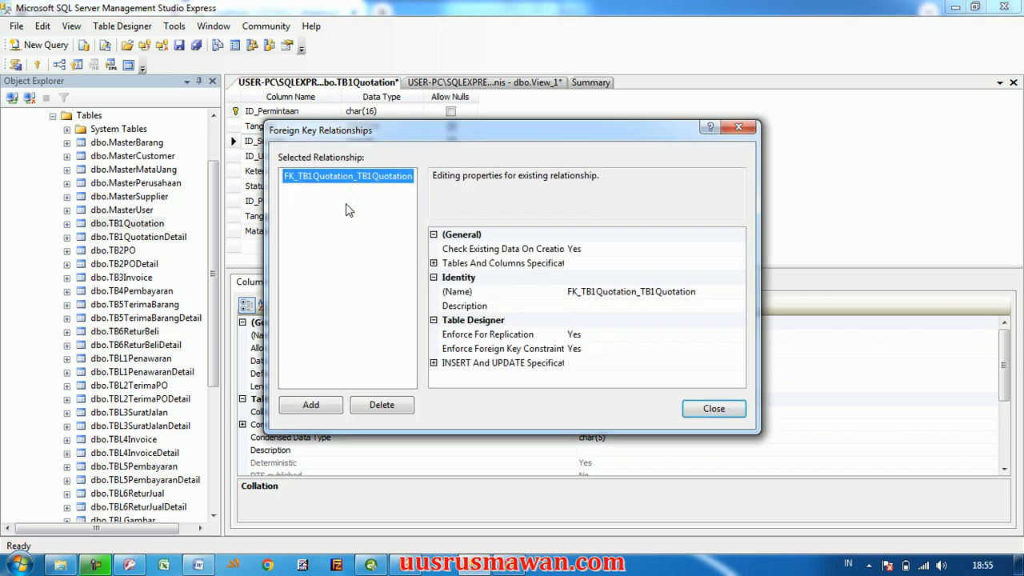
{"action": "left_click", "coordinate": [529, 294]}
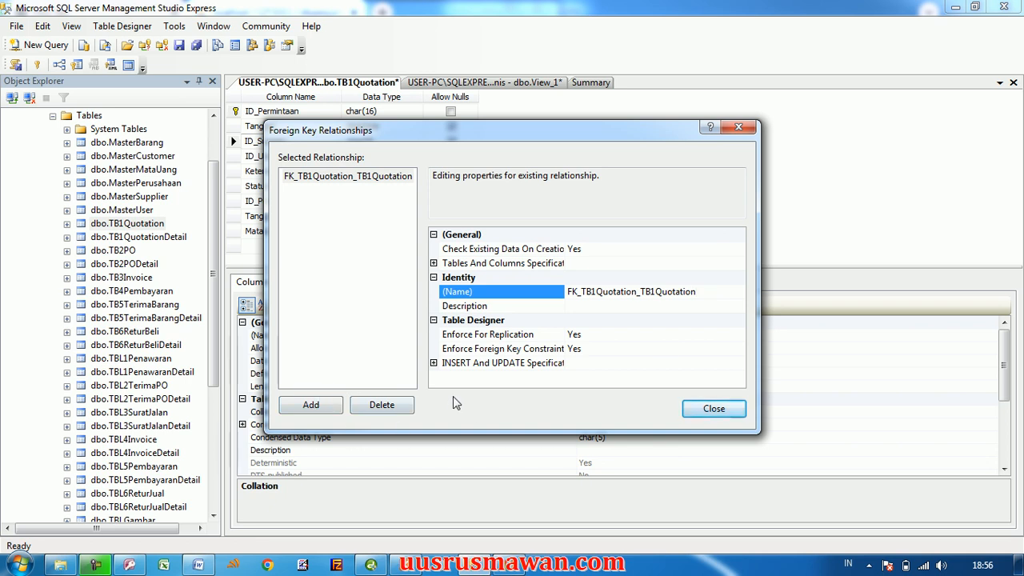
{"action": "left_click", "coordinate": [598, 349]}
{"action": "left_click", "coordinate": [739, 350]}
{"action": "left_click", "coordinate": [739, 350]}
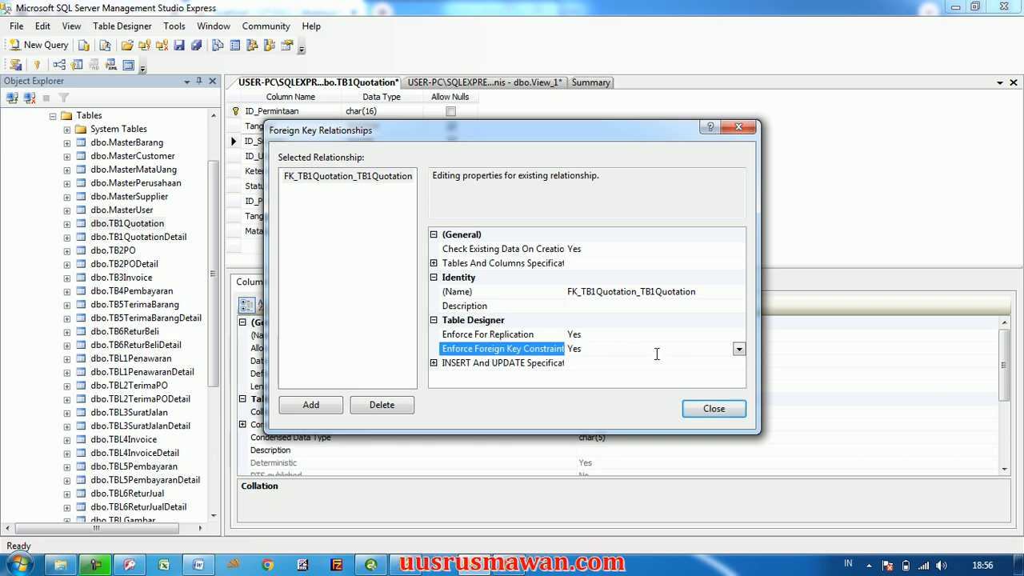
Review which primary and foreign key tables and columns the existing relationship uses, leaving them as they are
{"action": "left_click", "coordinate": [433, 264]}
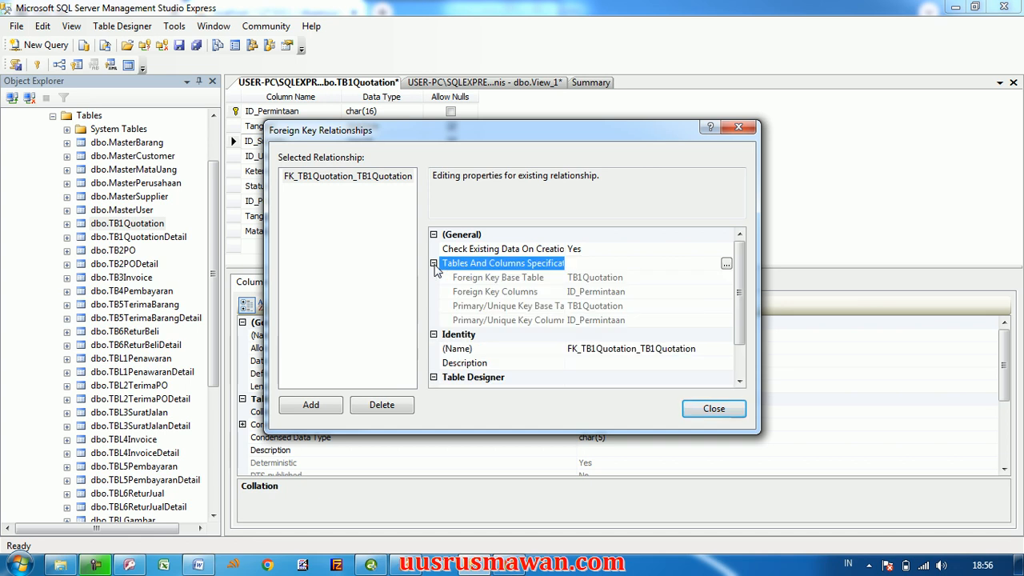
{"action": "left_click", "coordinate": [726, 264]}
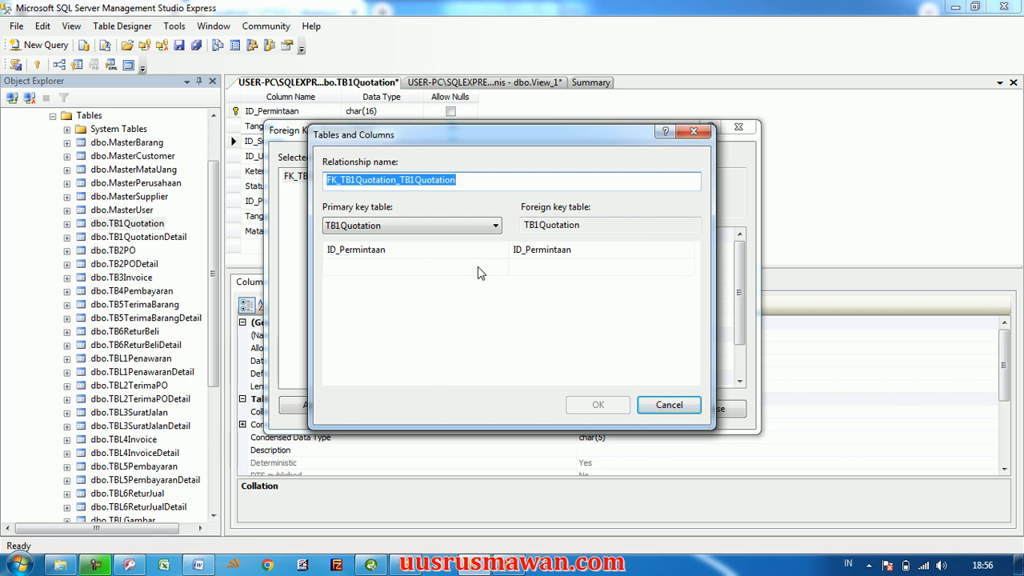
{"action": "left_click", "coordinate": [393, 228]}
{"action": "left_click", "coordinate": [393, 228]}
{"action": "left_click", "coordinate": [379, 252]}
{"action": "left_click", "coordinate": [379, 253]}
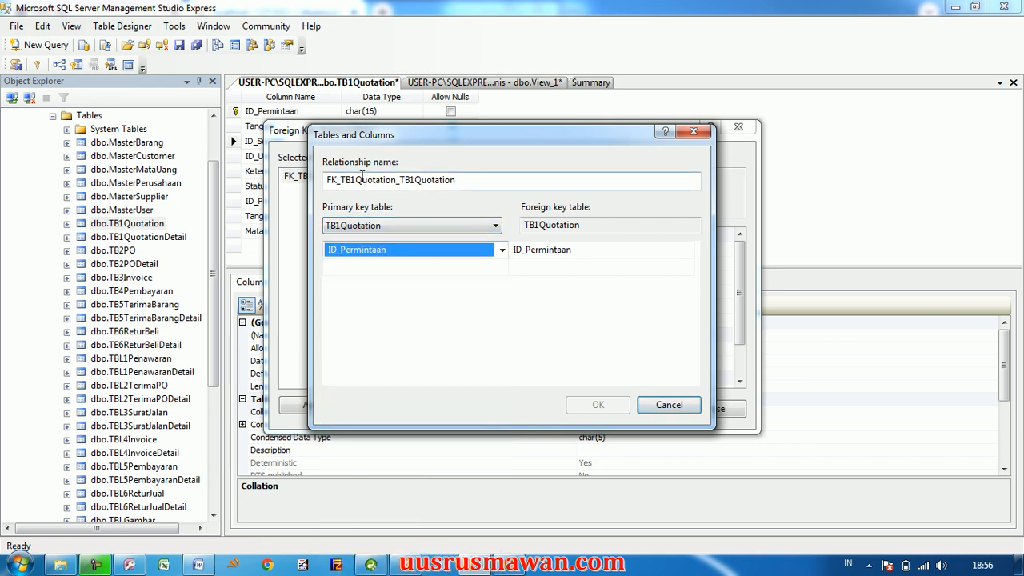
{"action": "left_click", "coordinate": [569, 228]}
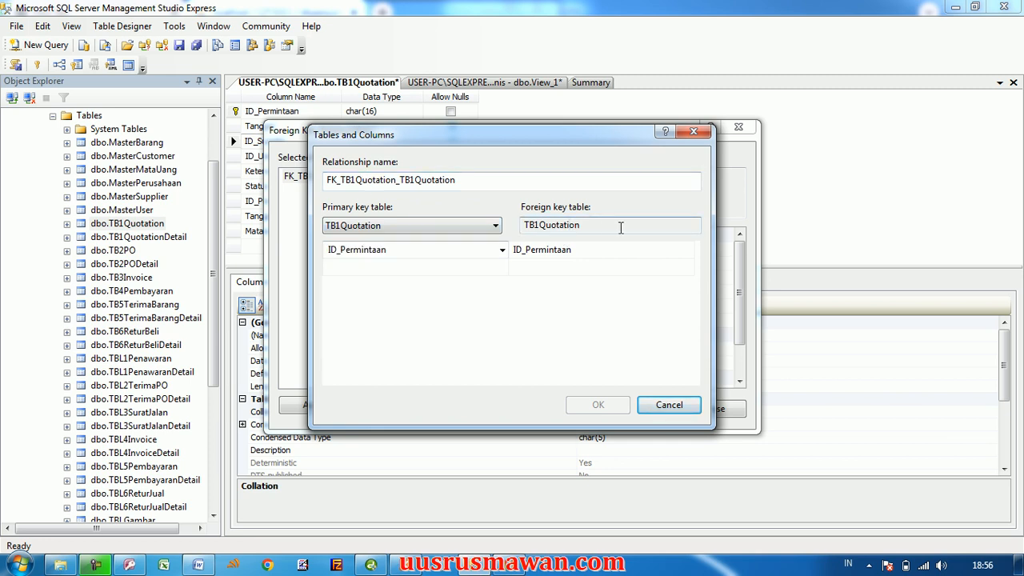
{"action": "left_click", "coordinate": [584, 252]}
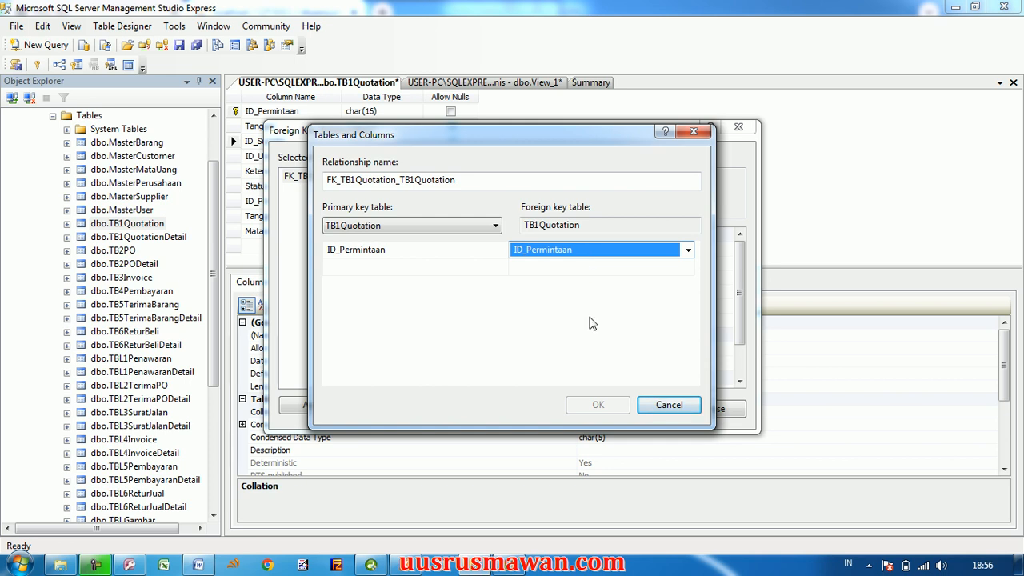
{"action": "left_click", "coordinate": [668, 405]}
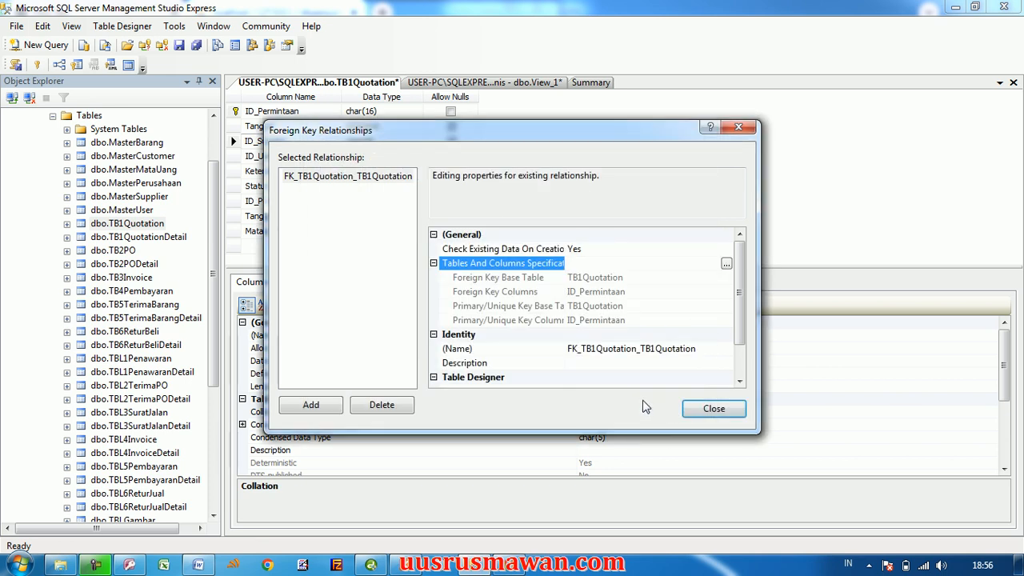
{"action": "left_click", "coordinate": [738, 126]}
Add a second foreign key relationship to TB1Quotation, starting from the ID_Supplier column
{"action": "right_click", "coordinate": [296, 141]}
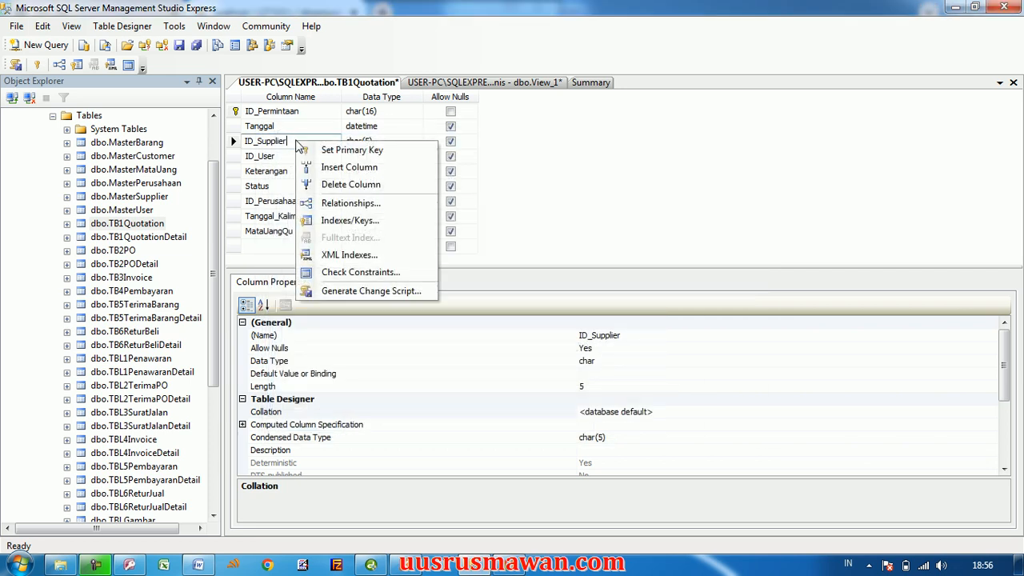
{"action": "left_click", "coordinate": [333, 206]}
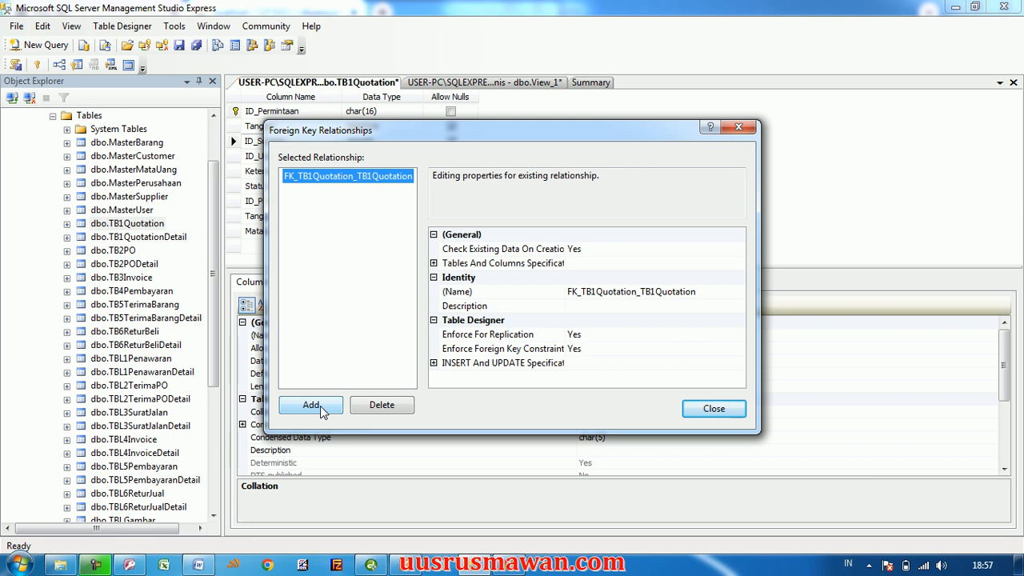
{"action": "left_click", "coordinate": [320, 405]}
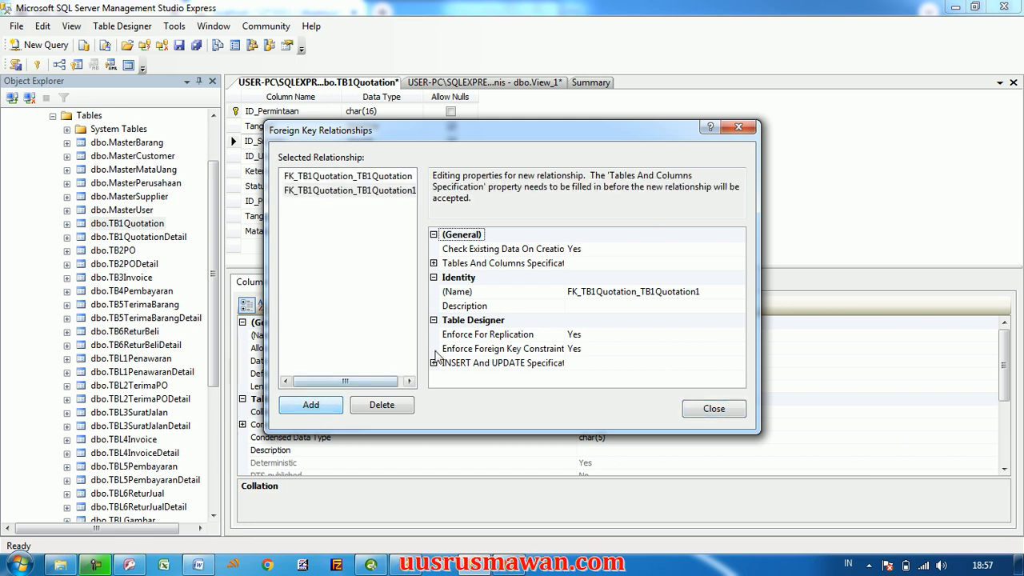
{"action": "left_click", "coordinate": [377, 193]}
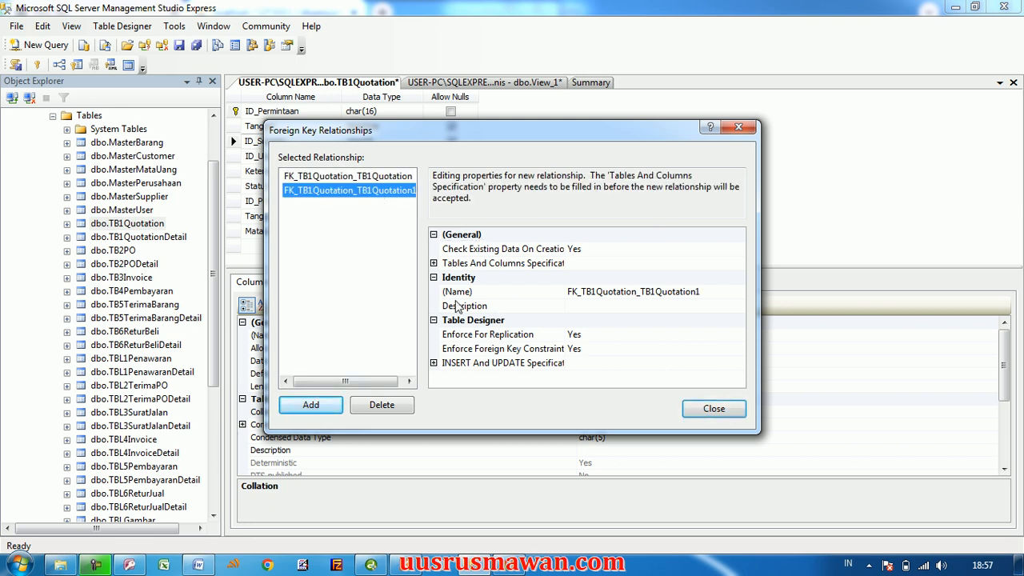
{"action": "left_click", "coordinate": [512, 293]}
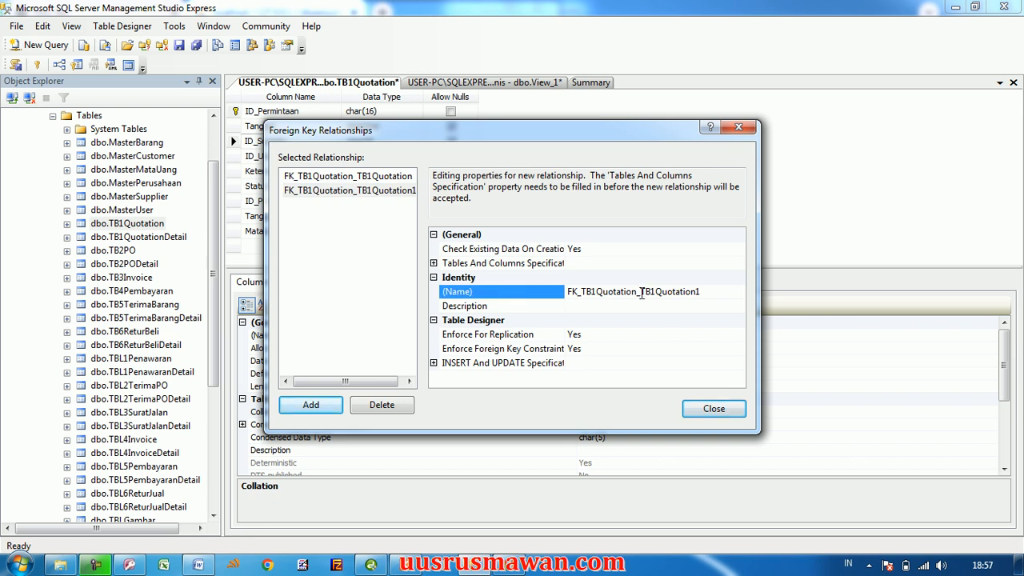
In the new relationship's tables and columns specification, set the primary key table to MasterSupplier and its key column to ID_Supplier
{"action": "left_click", "coordinate": [434, 263]}
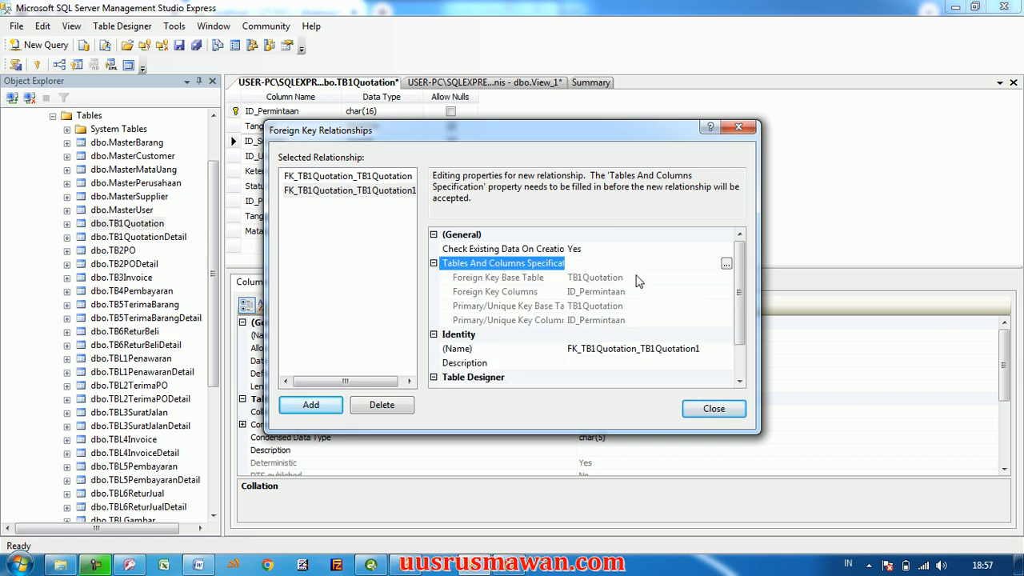
{"action": "left_click", "coordinate": [725, 265]}
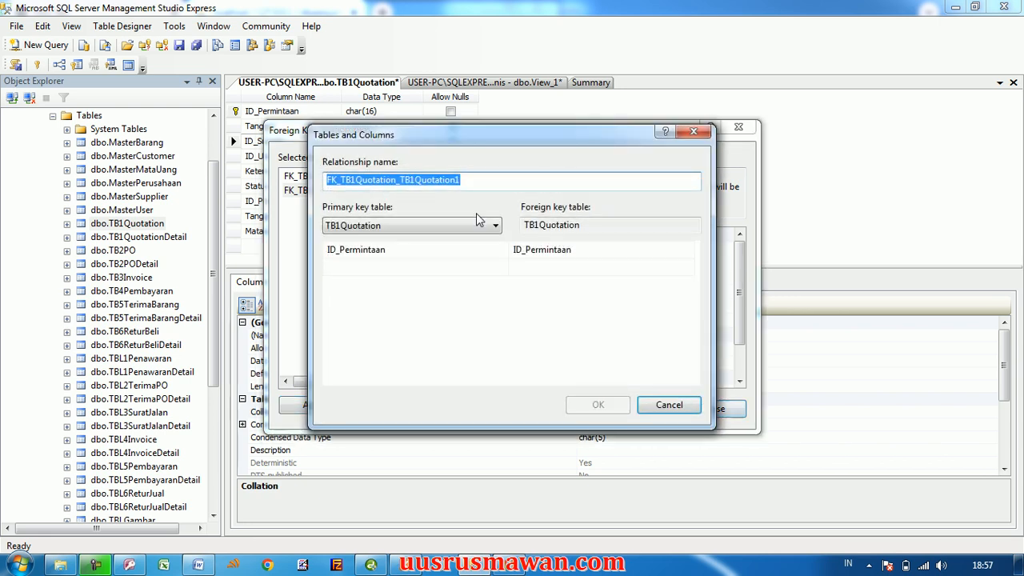
{"action": "left_click", "coordinate": [557, 226]}
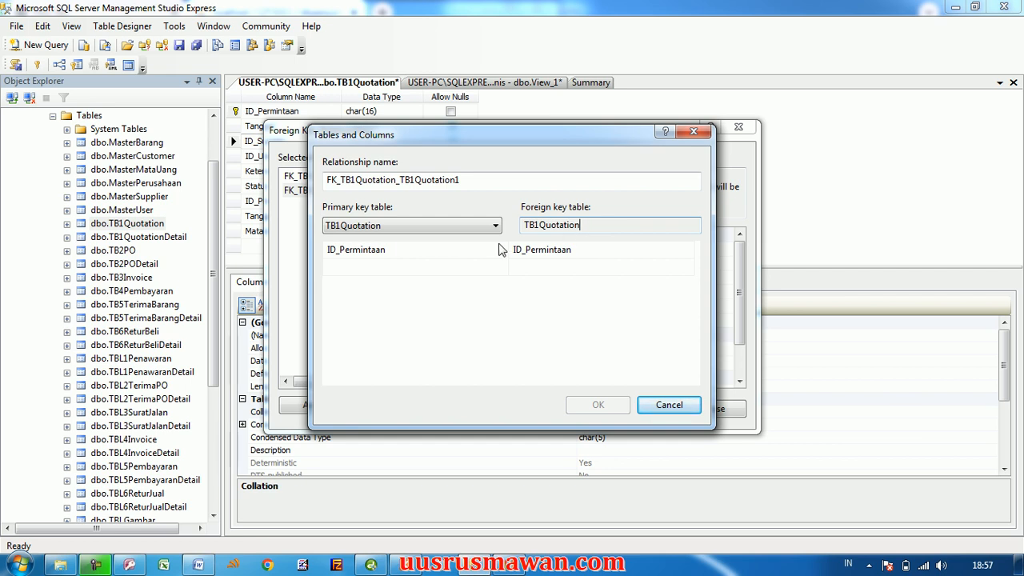
{"action": "left_click", "coordinate": [400, 226]}
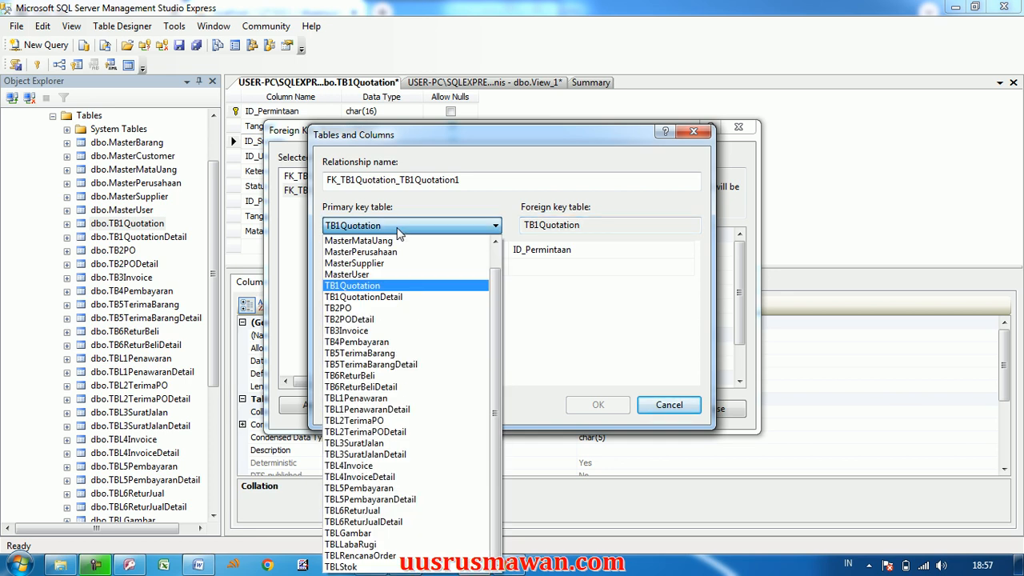
{"action": "left_click", "coordinate": [372, 265]}
{"action": "left_click", "coordinate": [389, 248]}
{"action": "left_click", "coordinate": [502, 251]}
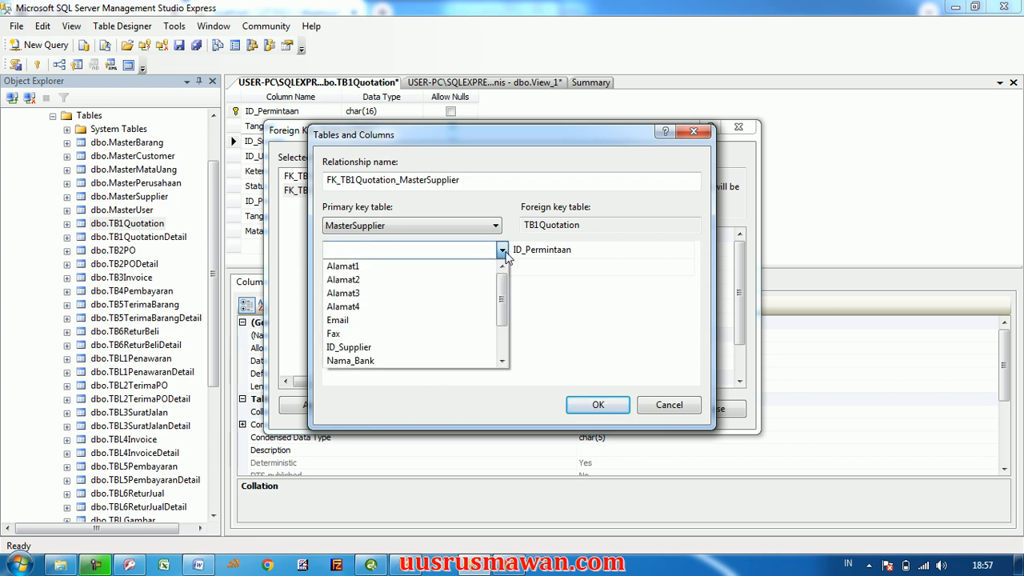
{"action": "left_click", "coordinate": [377, 348]}
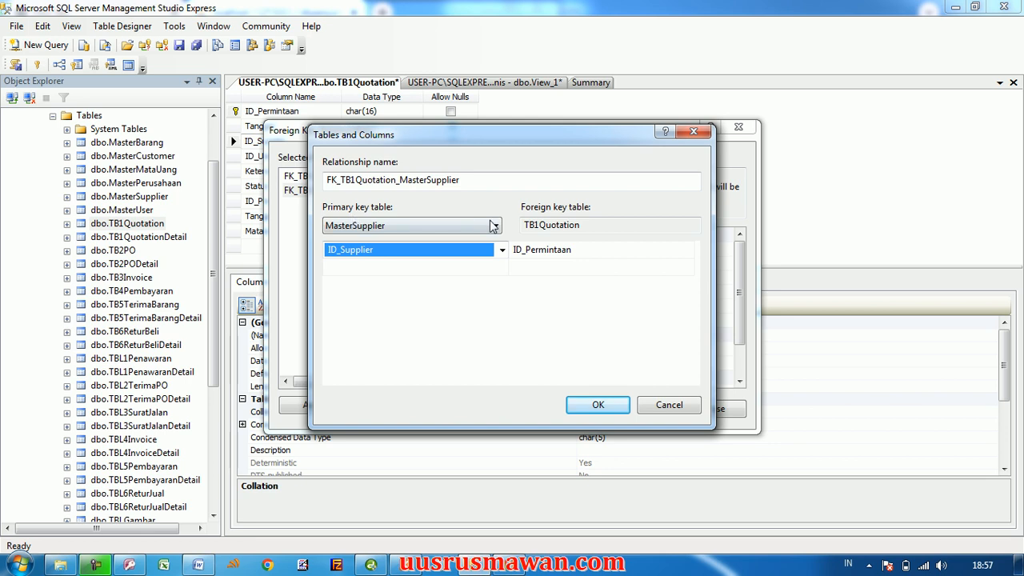
Set the TB1Quotation foreign key column to ID_Supplier, accept the mapping and close the foreign key relationships
{"action": "left_click", "coordinate": [588, 227]}
{"action": "left_click", "coordinate": [595, 250]}
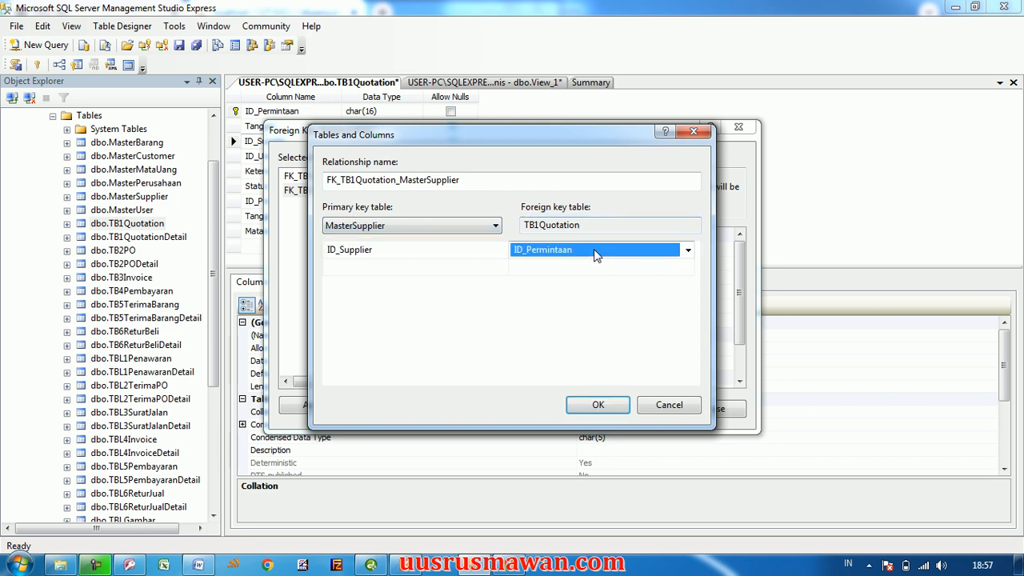
{"action": "left_click", "coordinate": [688, 251]}
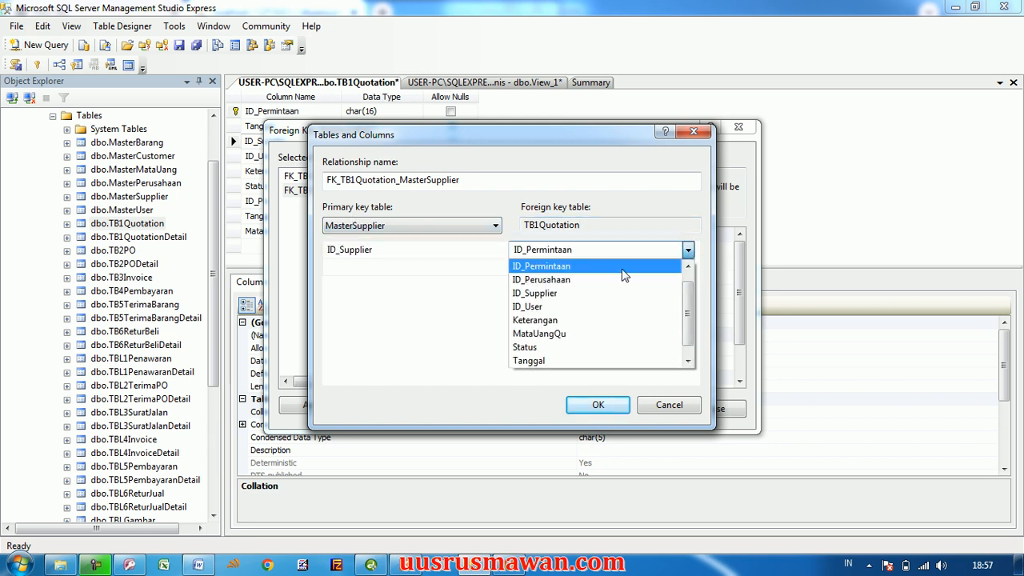
{"action": "left_click", "coordinate": [547, 293]}
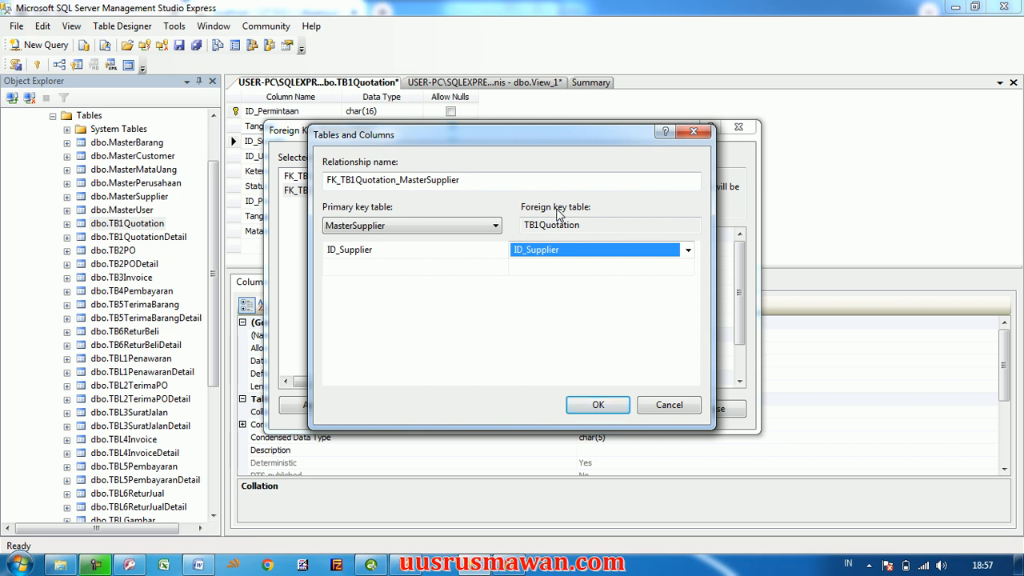
{"action": "left_click", "coordinate": [595, 407]}
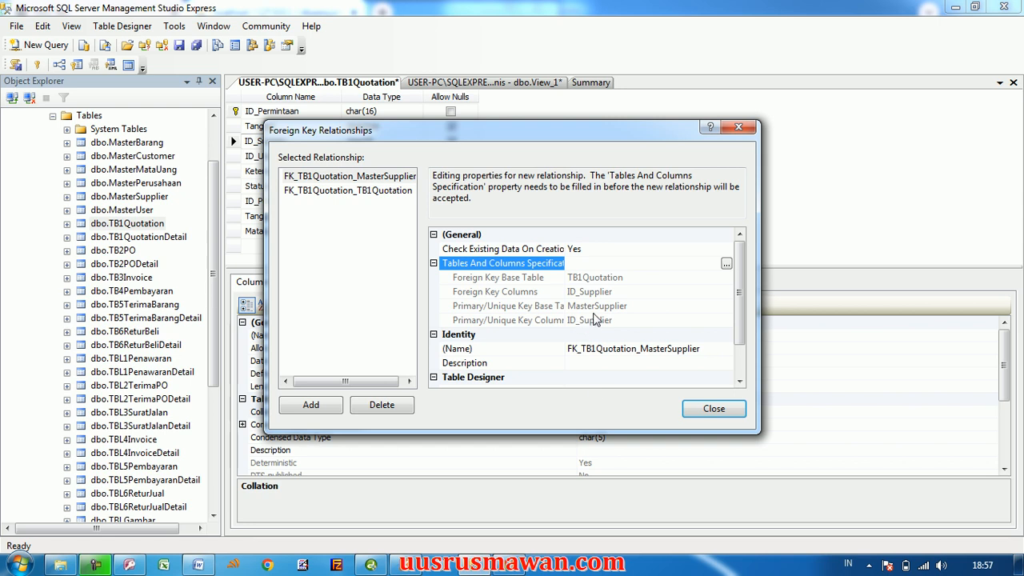
{"action": "left_click", "coordinate": [698, 409]}
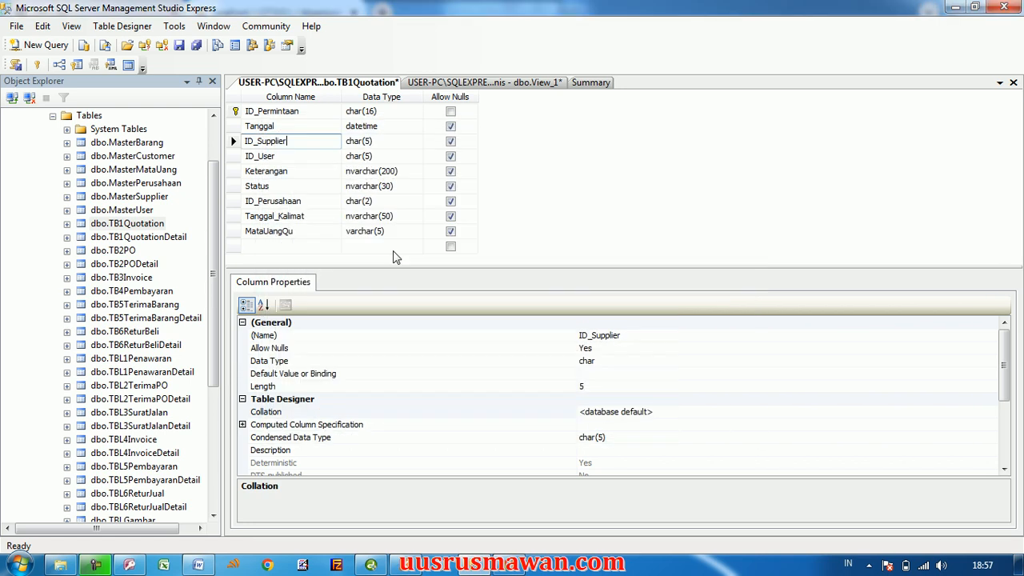
Add another foreign key relationship to TB1Quotation, starting from the ID_User column, and select the new entry
{"action": "left_click", "coordinate": [315, 156]}
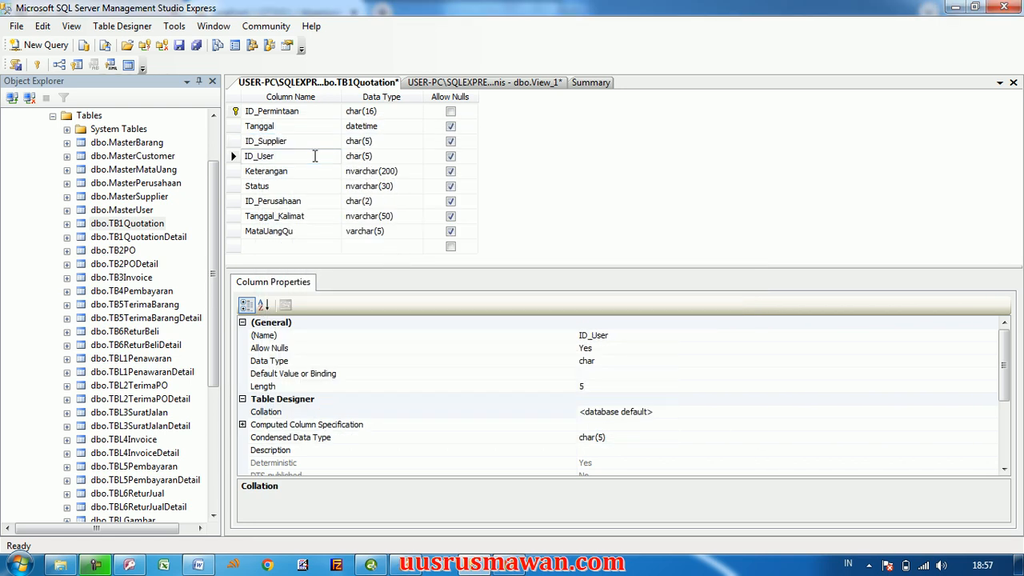
{"action": "right_click", "coordinate": [315, 157]}
{"action": "left_click", "coordinate": [367, 219]}
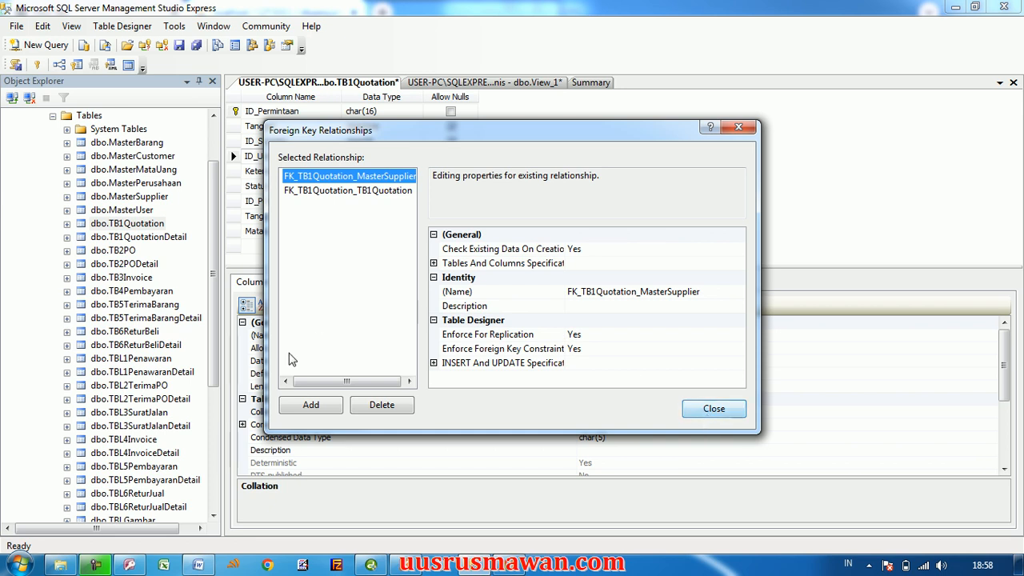
{"action": "left_click", "coordinate": [311, 405]}
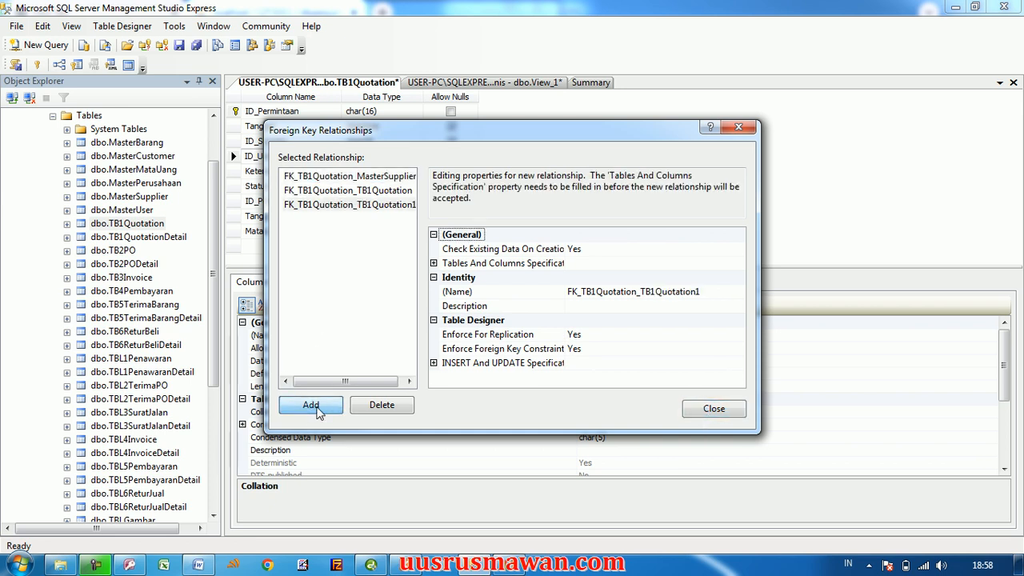
{"action": "left_click", "coordinate": [317, 207]}
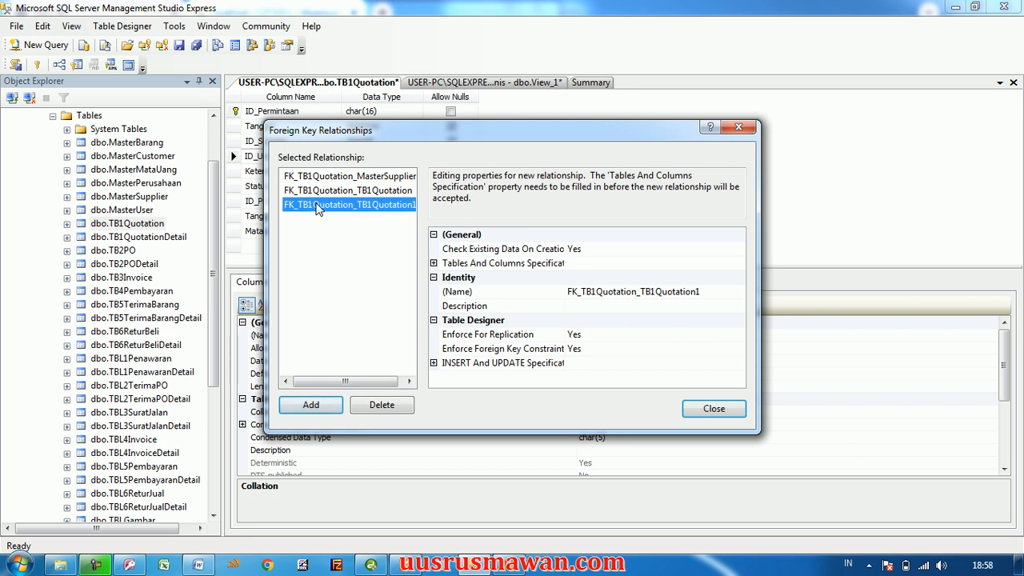
In the new relationship's tables and columns specification, set the primary key table to MasterUser and its key column to ID_User
{"action": "left_click", "coordinate": [433, 263]}
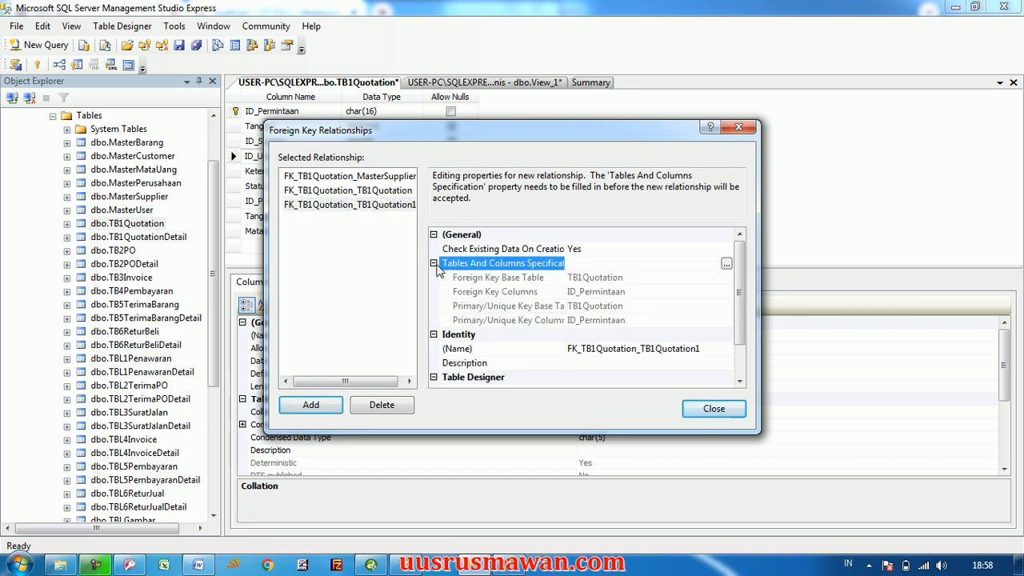
{"action": "left_click", "coordinate": [726, 263]}
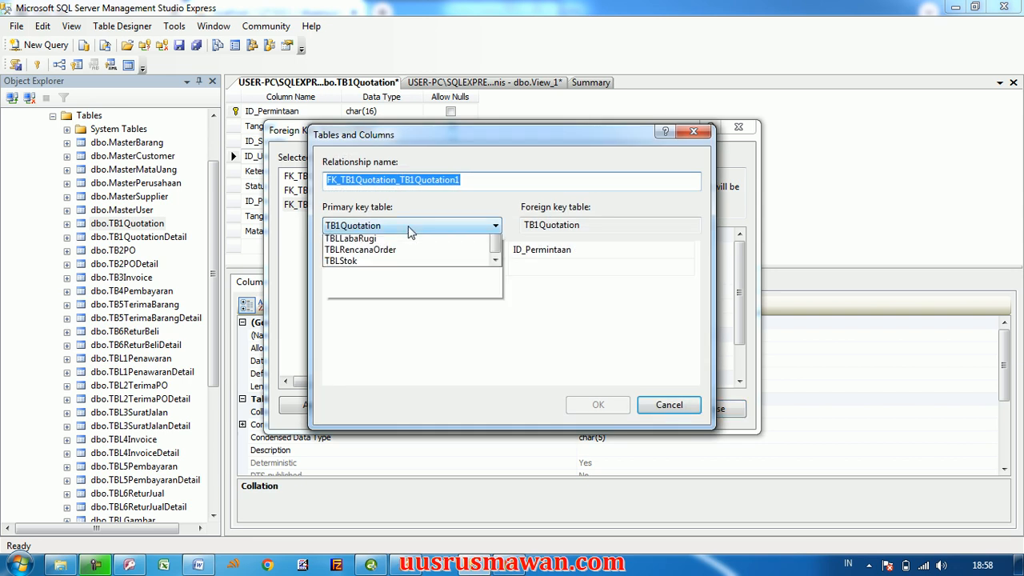
{"action": "left_click", "coordinate": [410, 229]}
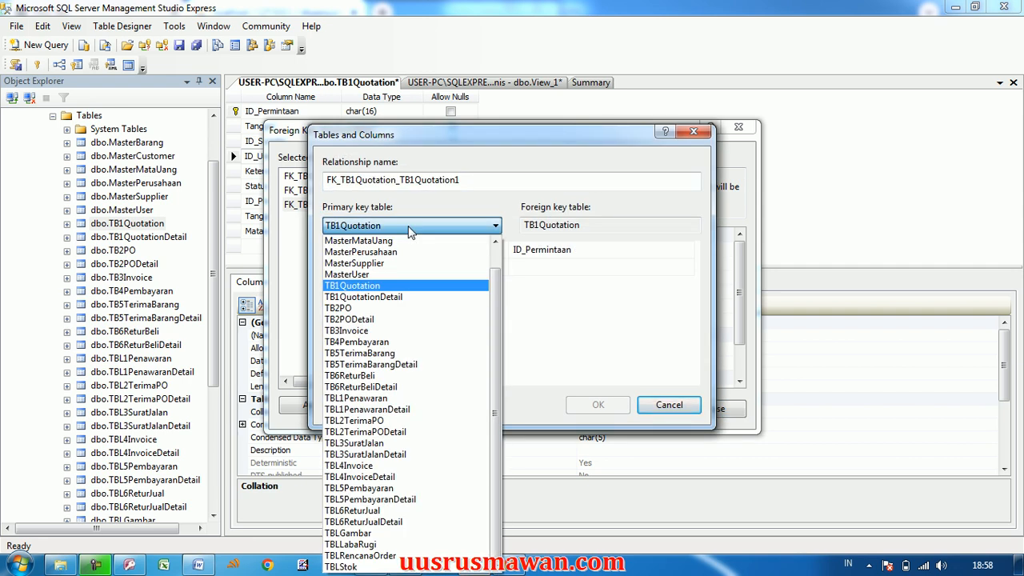
{"action": "left_click", "coordinate": [373, 274]}
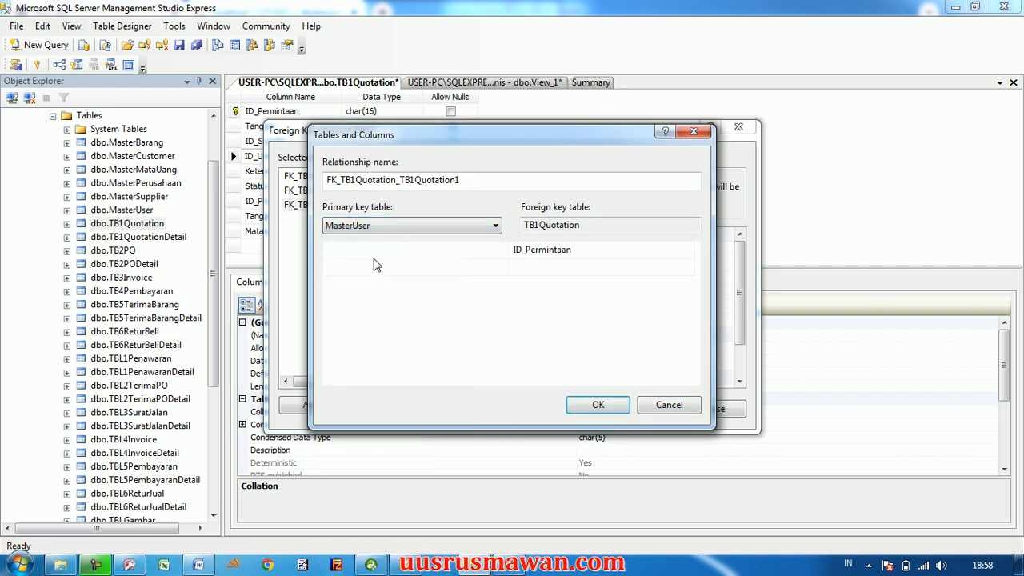
{"action": "left_click", "coordinate": [502, 250]}
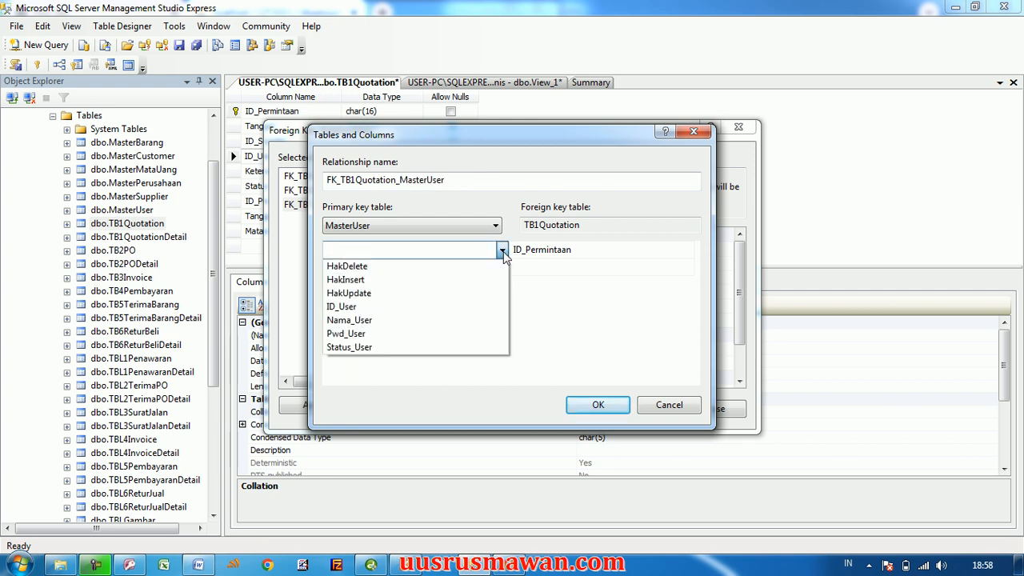
{"action": "left_click", "coordinate": [381, 306]}
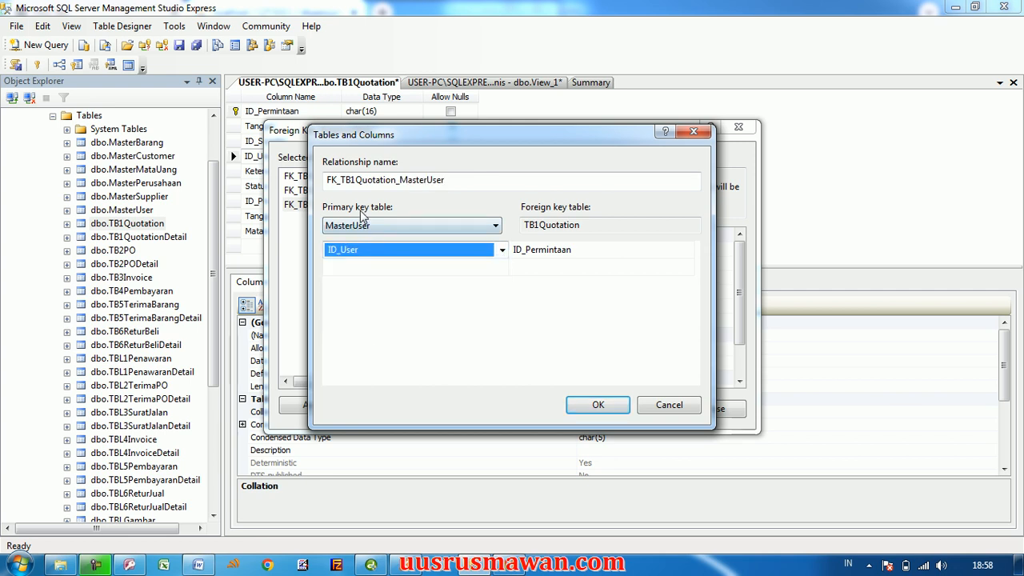
Set the foreign key column on the TB1Quotation side to ID_User and accept the table and column mapping
{"action": "left_click", "coordinate": [593, 225]}
{"action": "left_click", "coordinate": [588, 252]}
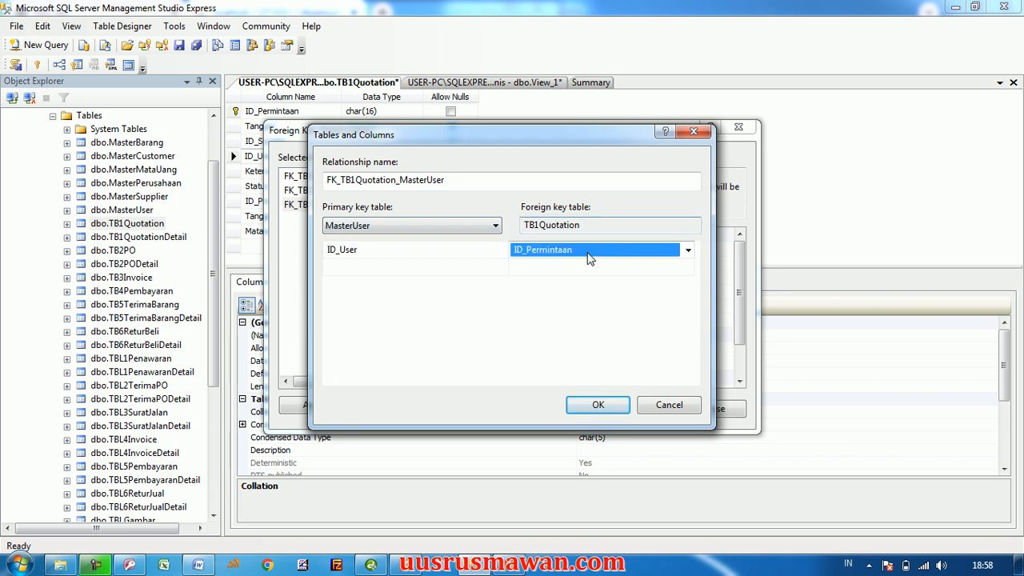
{"action": "left_click", "coordinate": [686, 251]}
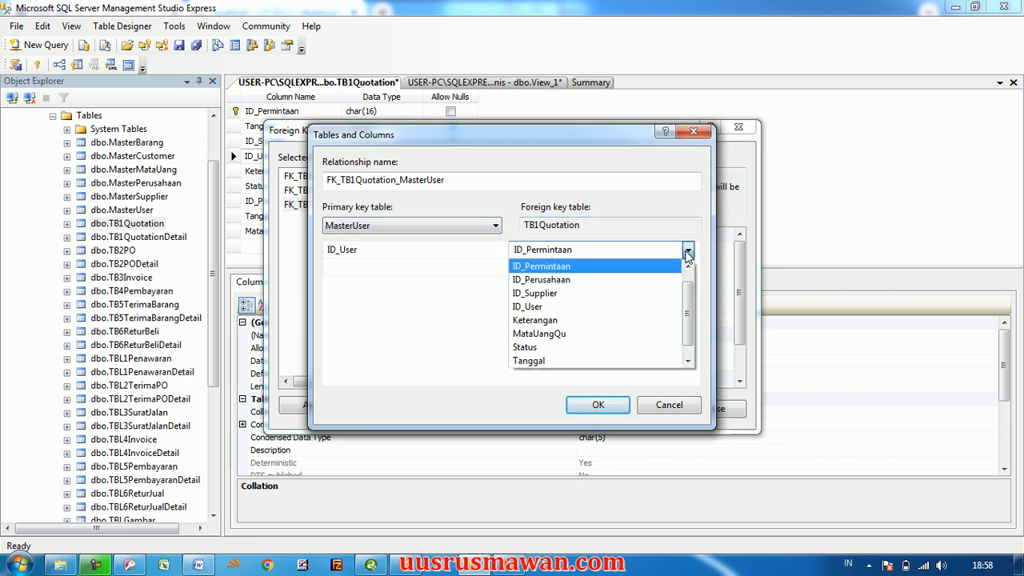
{"action": "left_click", "coordinate": [544, 307]}
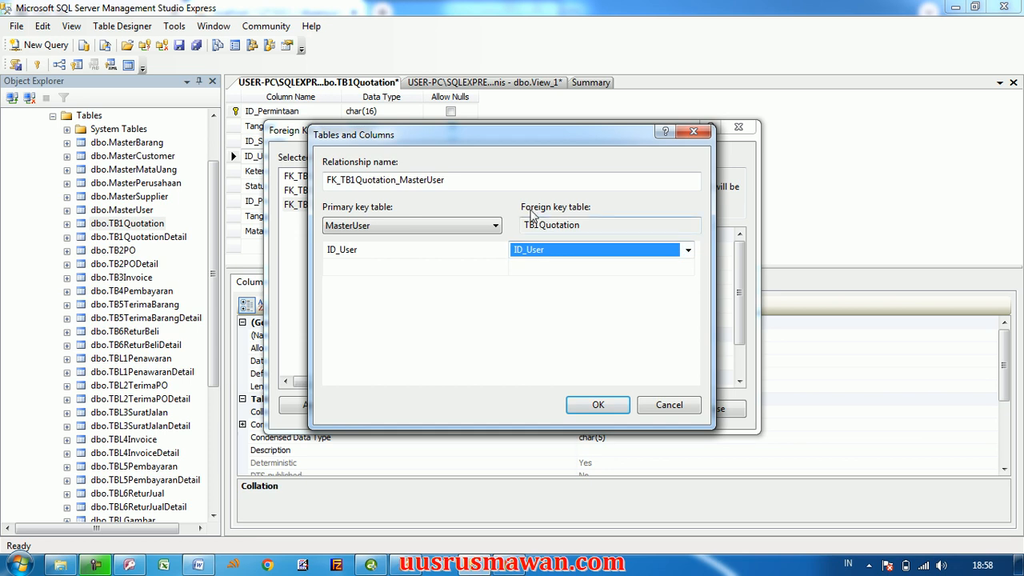
{"action": "left_click", "coordinate": [605, 411]}
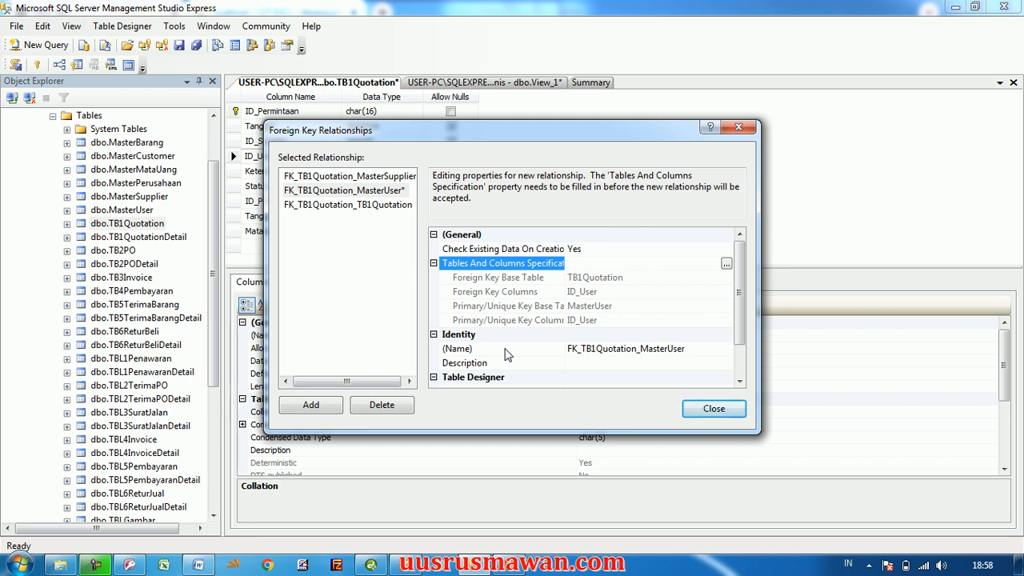
Review the properties of the MasterUser and MasterSupplier relationships in the list of TB1Quotation's foreign keys
{"action": "left_click_drag", "start_coordinate": [353, 383], "coordinate": [393, 384]}
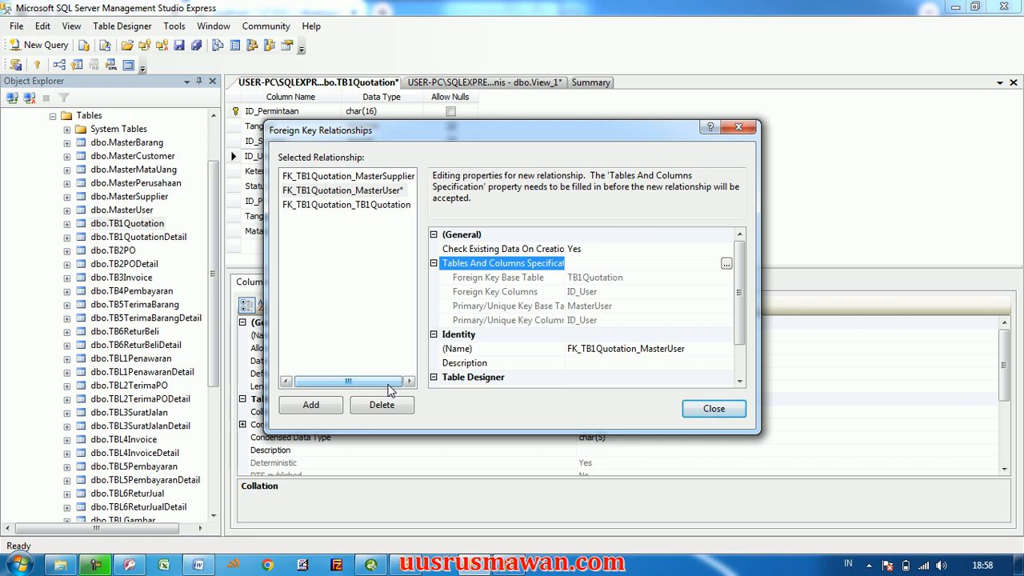
{"action": "left_click", "coordinate": [289, 193]}
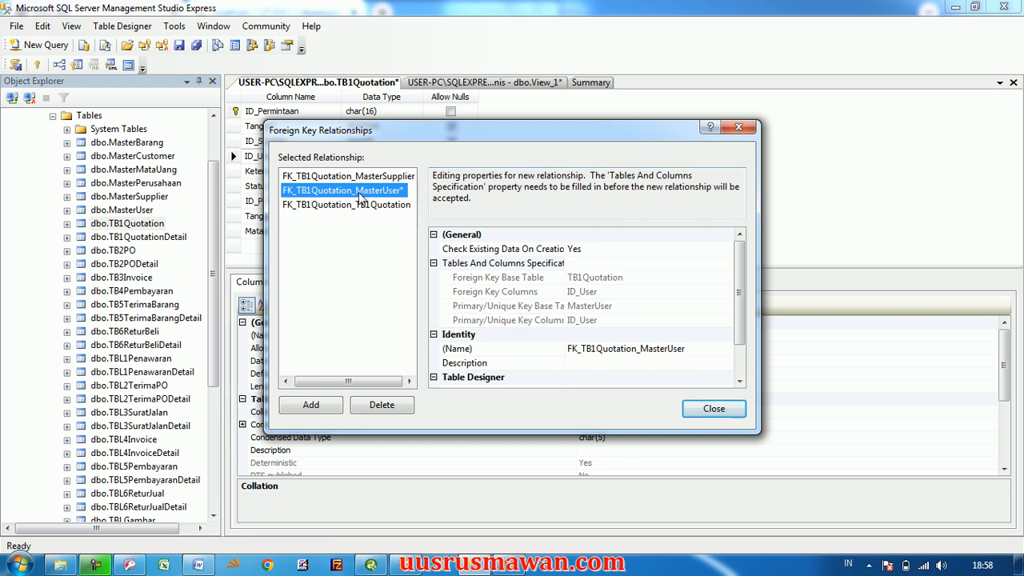
{"action": "left_click", "coordinate": [334, 177]}
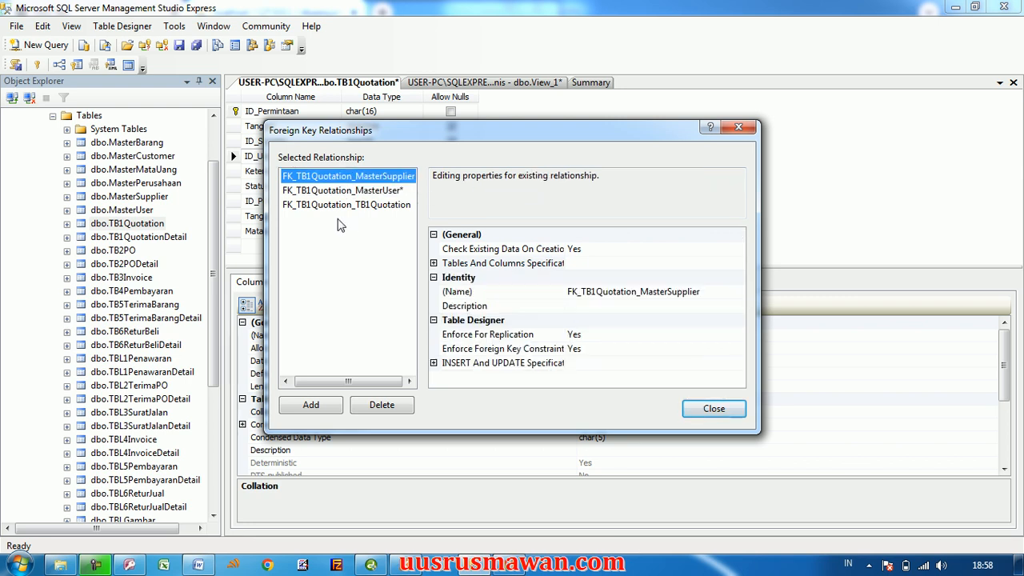
For the FK_TB1Quotation_TB1Quotation relationship, reselect TB1Quotation as the primary key table and ID_Permintaan as its key column
{"action": "left_click", "coordinate": [333, 206]}
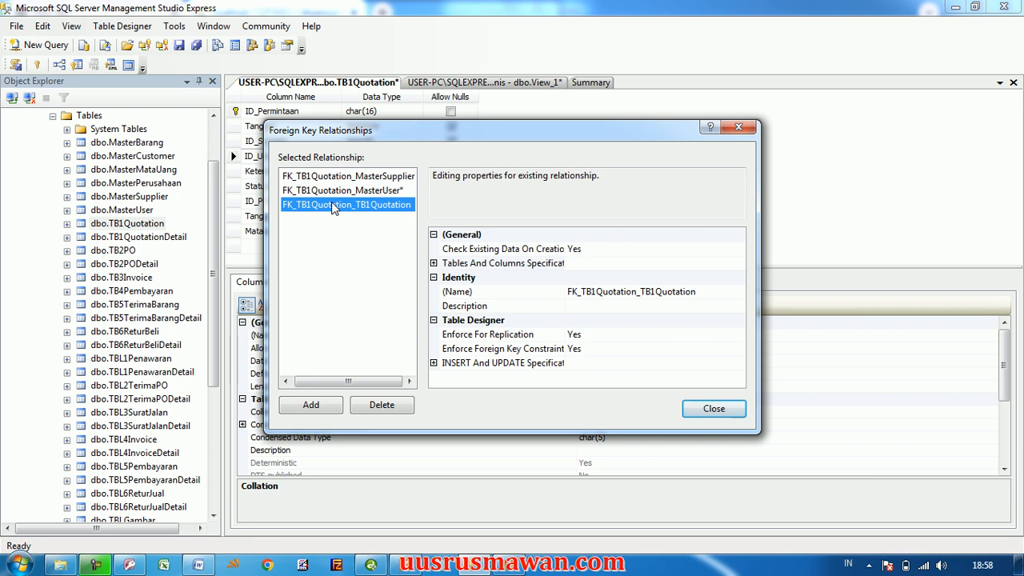
{"action": "left_click", "coordinate": [432, 264]}
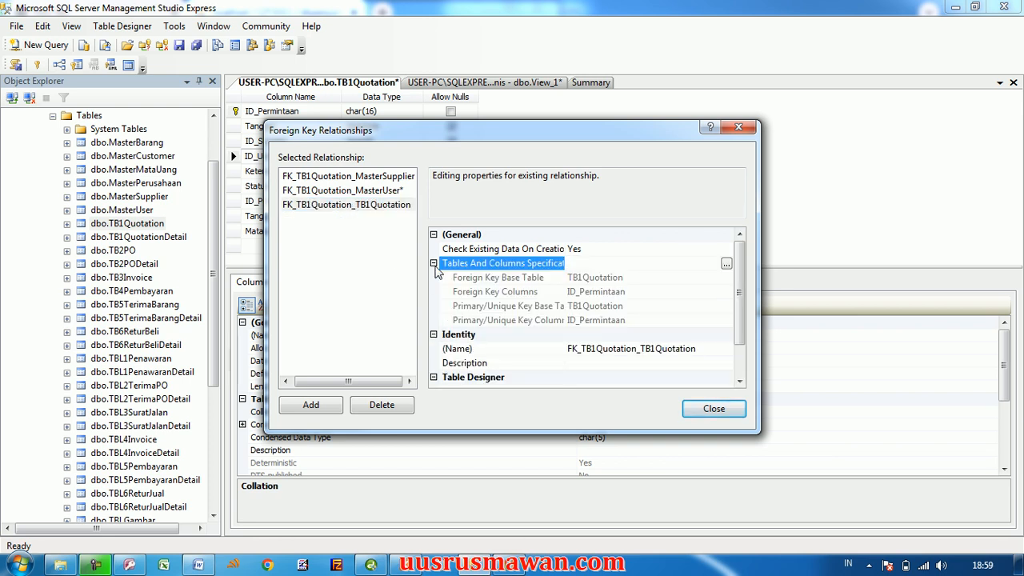
{"action": "left_click", "coordinate": [727, 265]}
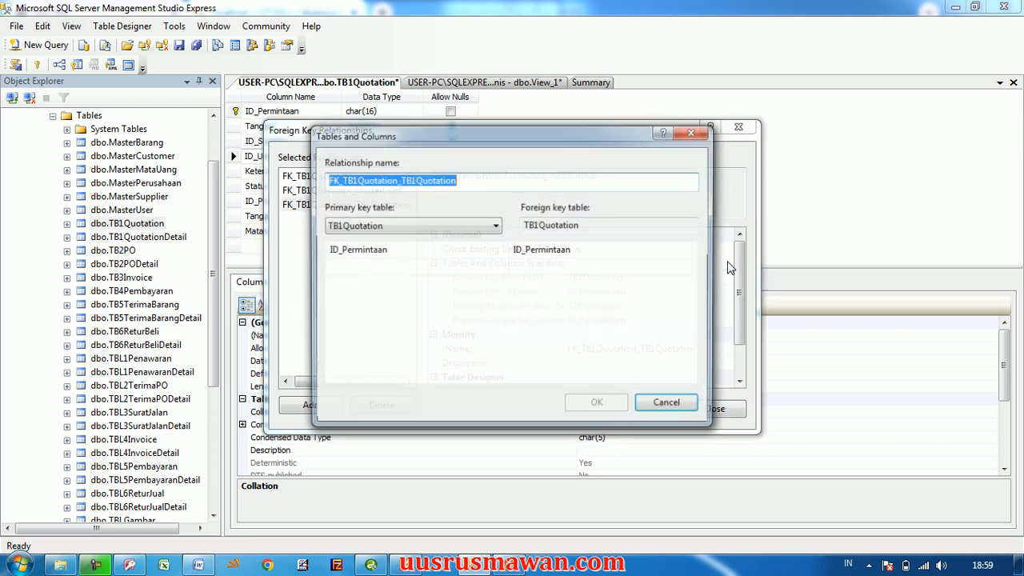
{"action": "left_click", "coordinate": [398, 256]}
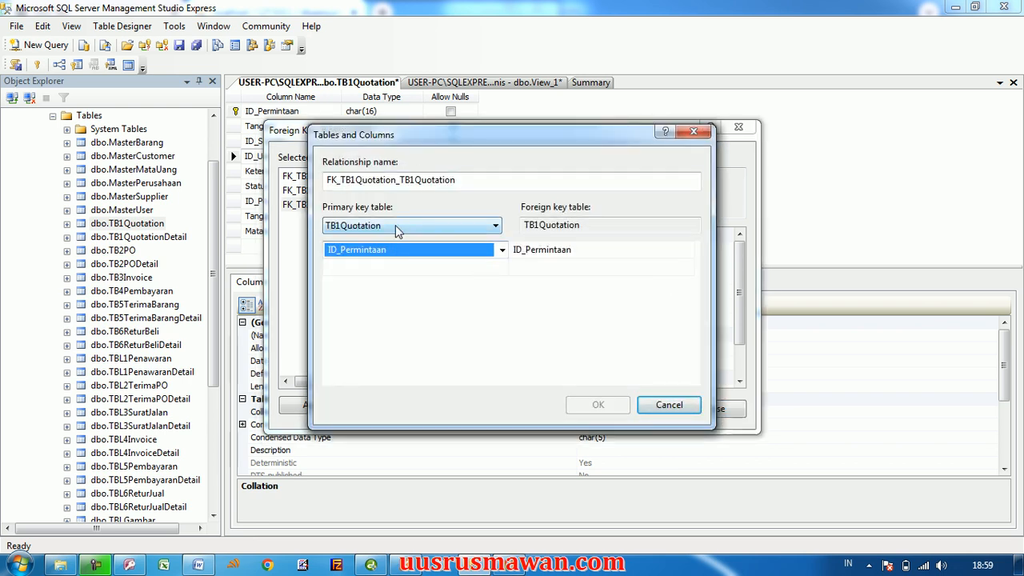
{"action": "left_click", "coordinate": [395, 225]}
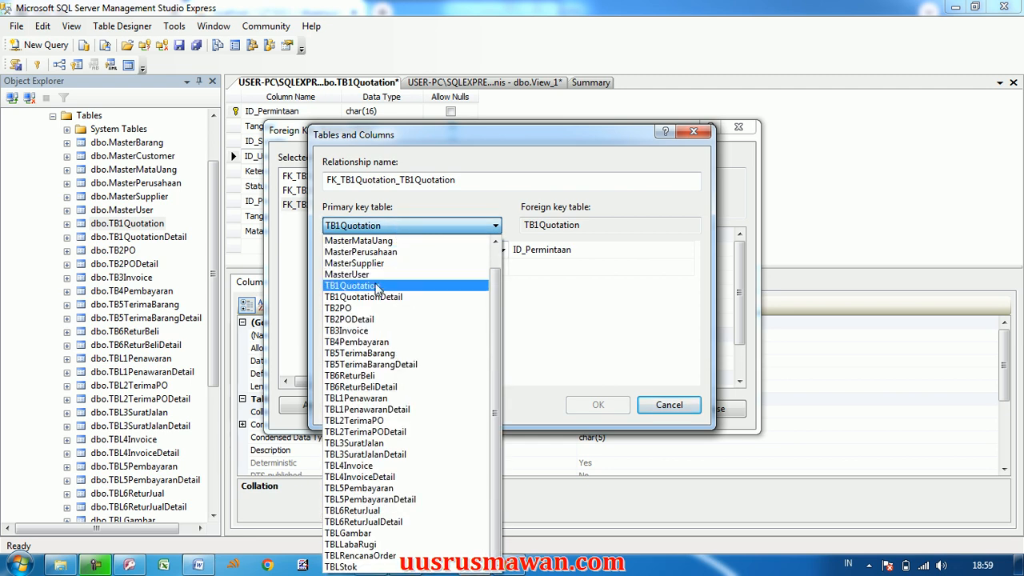
{"action": "left_click", "coordinate": [377, 285]}
{"action": "left_click", "coordinate": [404, 255]}
{"action": "left_click", "coordinate": [404, 255]}
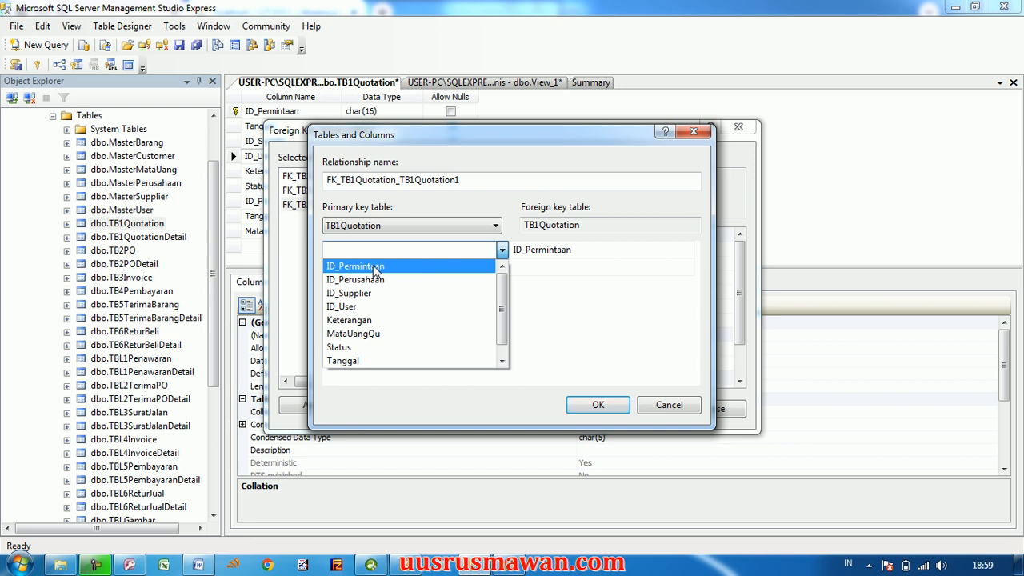
{"action": "left_click", "coordinate": [375, 266]}
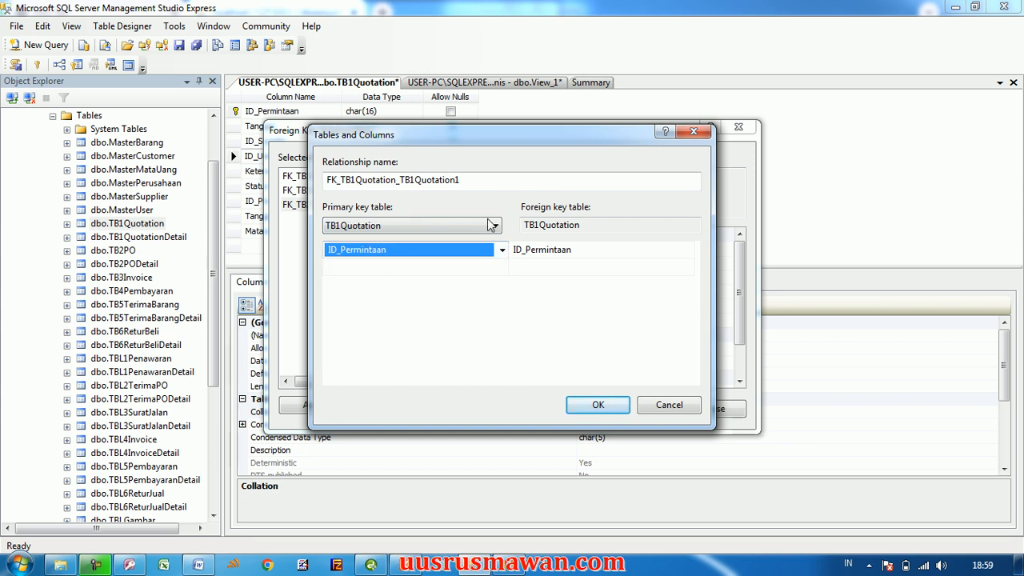
Discard the table and column mapping change, close the foreign key relationships, and save TB1Quotation with its affected tables
{"action": "left_click", "coordinate": [591, 228]}
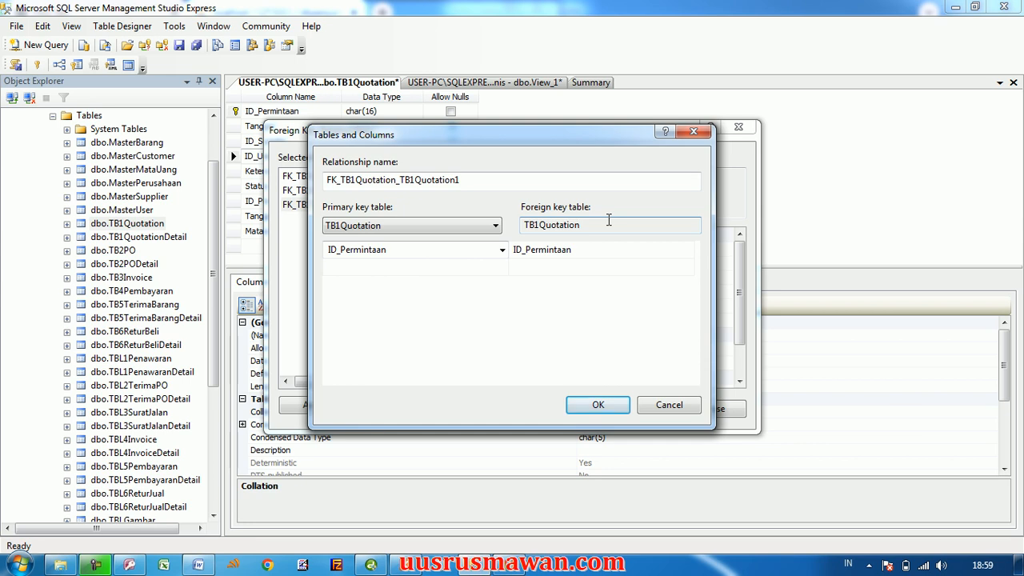
{"action": "left_click", "coordinate": [671, 408]}
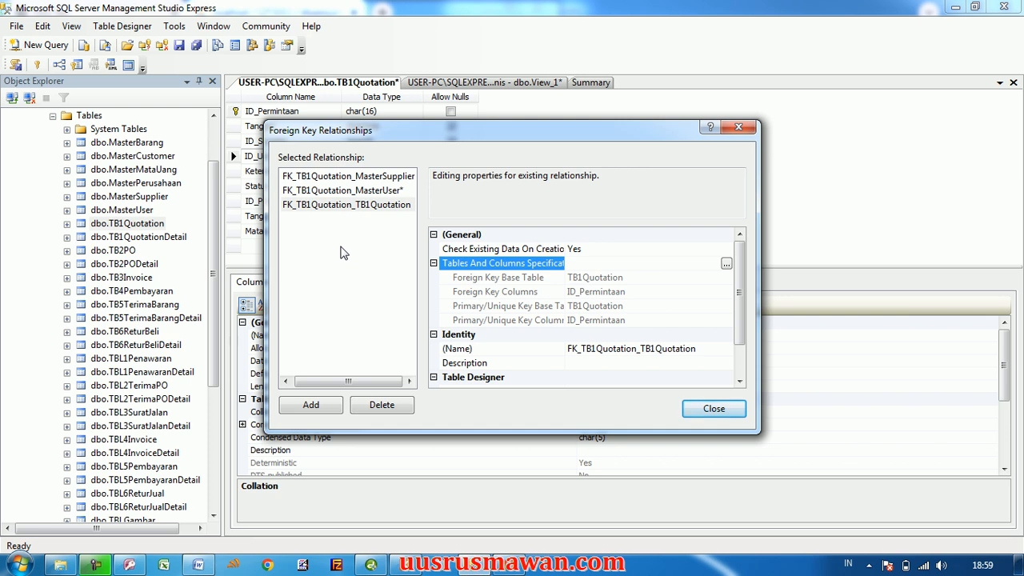
{"action": "left_click_drag", "start_coordinate": [463, 136], "coordinate": [585, 133]}
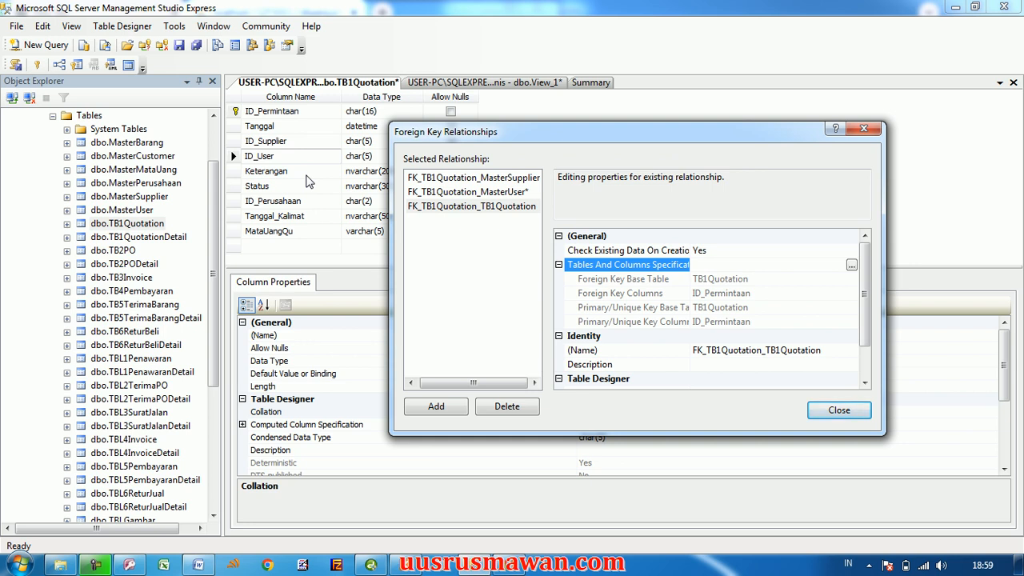
{"action": "left_click", "coordinate": [838, 412]}
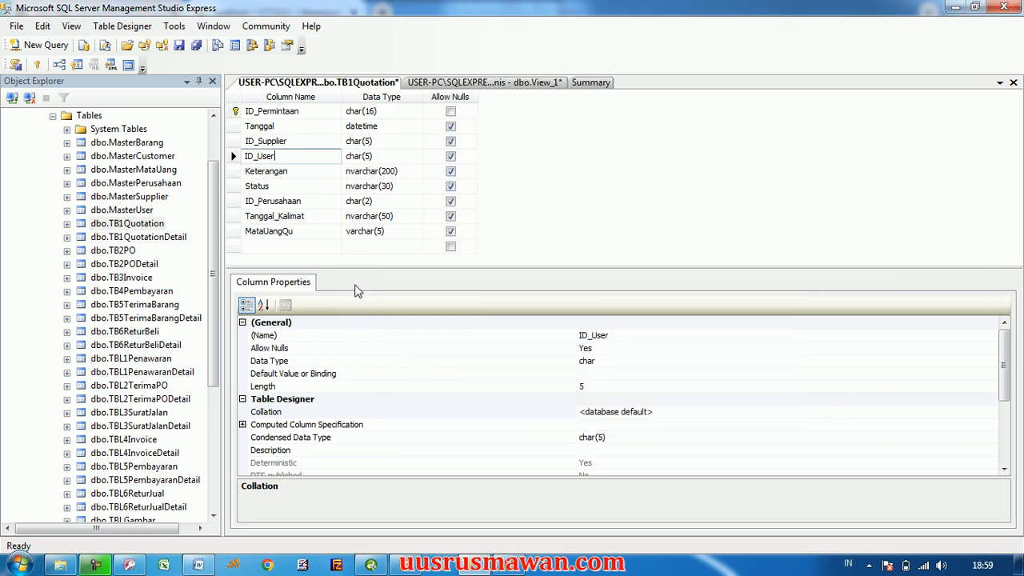
{"action": "left_click", "coordinate": [179, 45]}
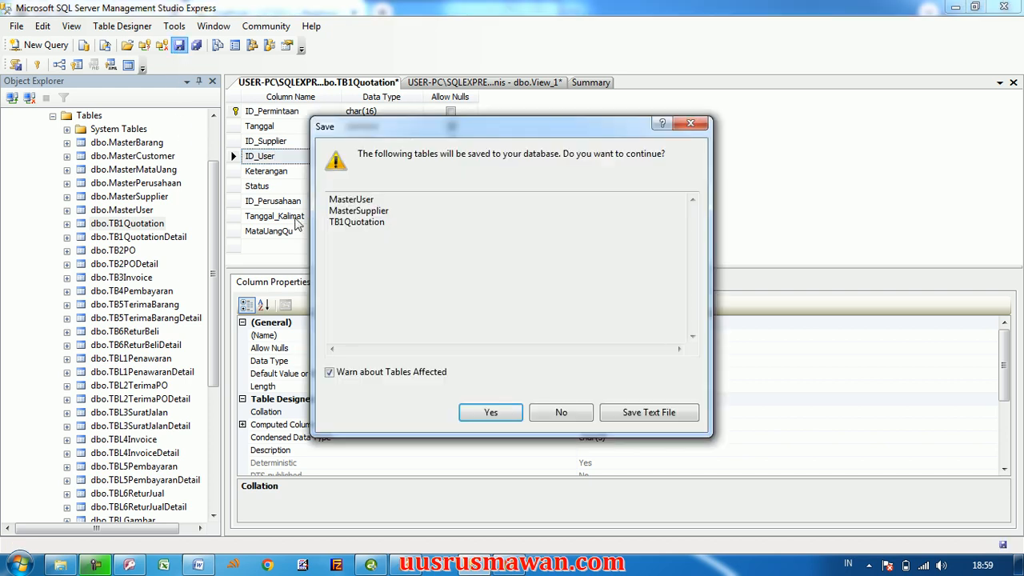
{"action": "left_click", "coordinate": [491, 416]}
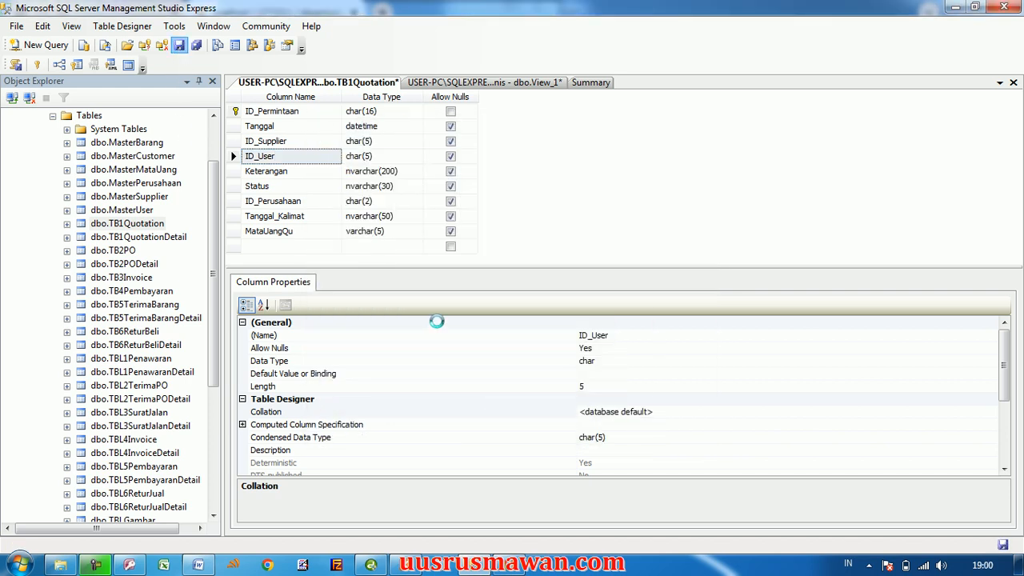
Open the TB1QuotationDetail table in design view
{"action": "left_click", "coordinate": [147, 240]}
{"action": "right_click", "coordinate": [147, 240]}
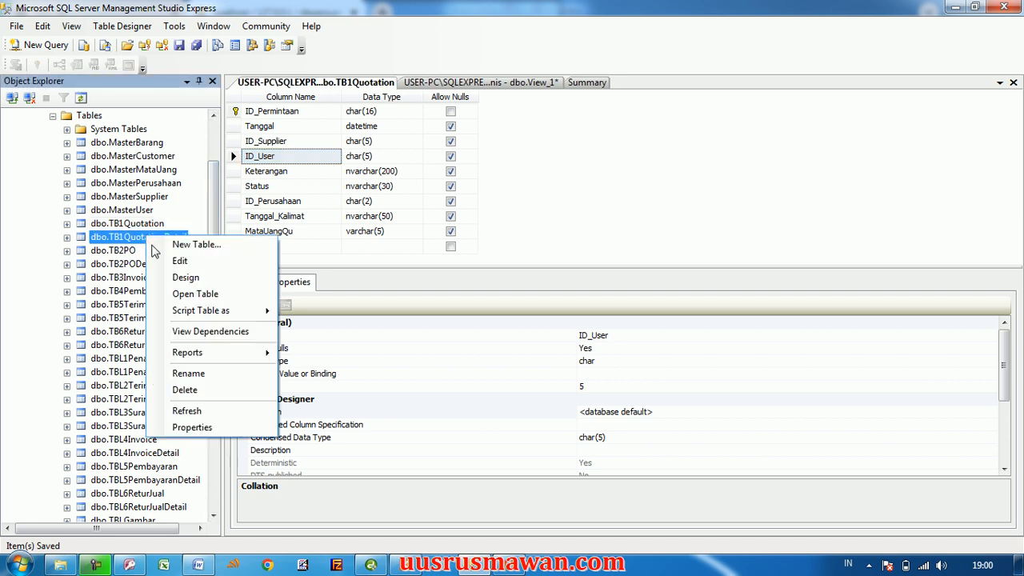
{"action": "left_click", "coordinate": [199, 281]}
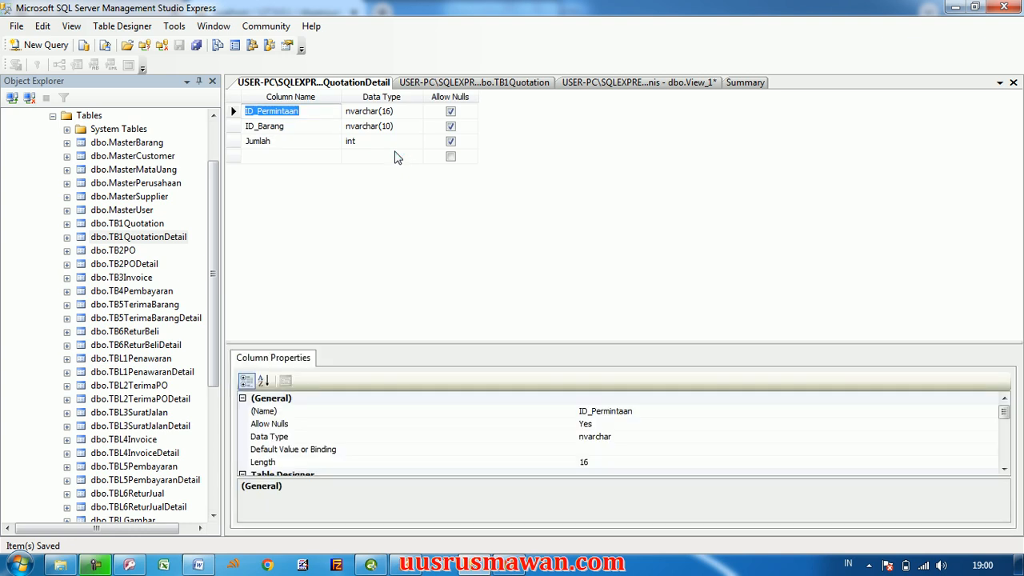
Add a new foreign key relationship to TB1QuotationDetail and select its tables and columns specification
{"action": "left_click", "coordinate": [315, 111]}
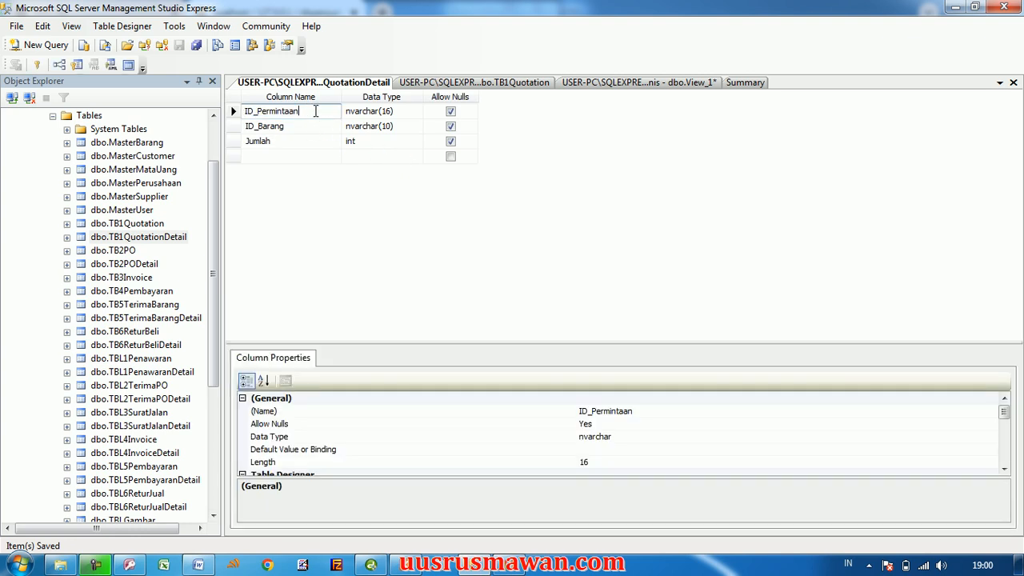
{"action": "right_click", "coordinate": [315, 111]}
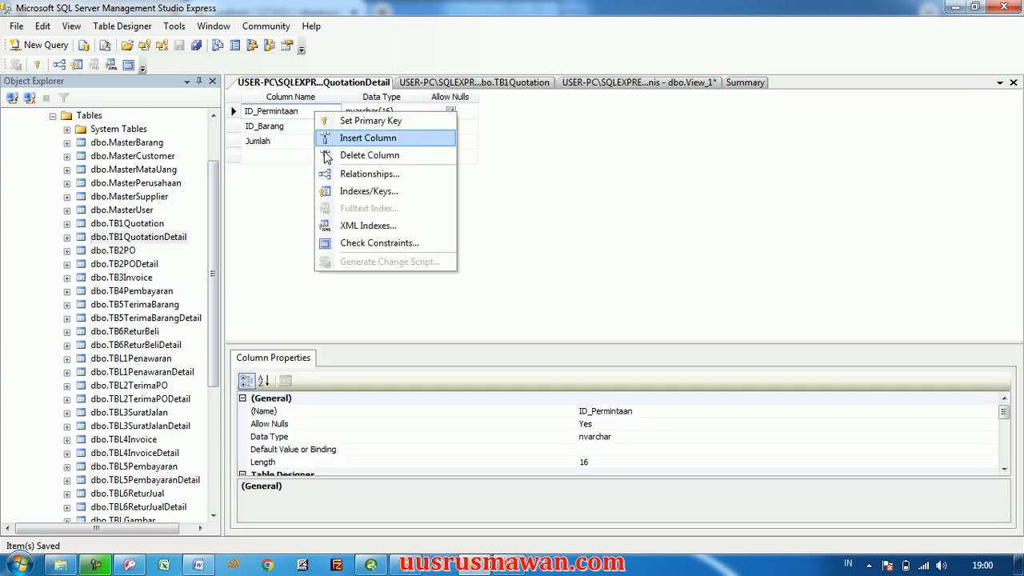
{"action": "left_click", "coordinate": [340, 172]}
{"action": "left_click", "coordinate": [323, 404]}
{"action": "left_click", "coordinate": [357, 193]}
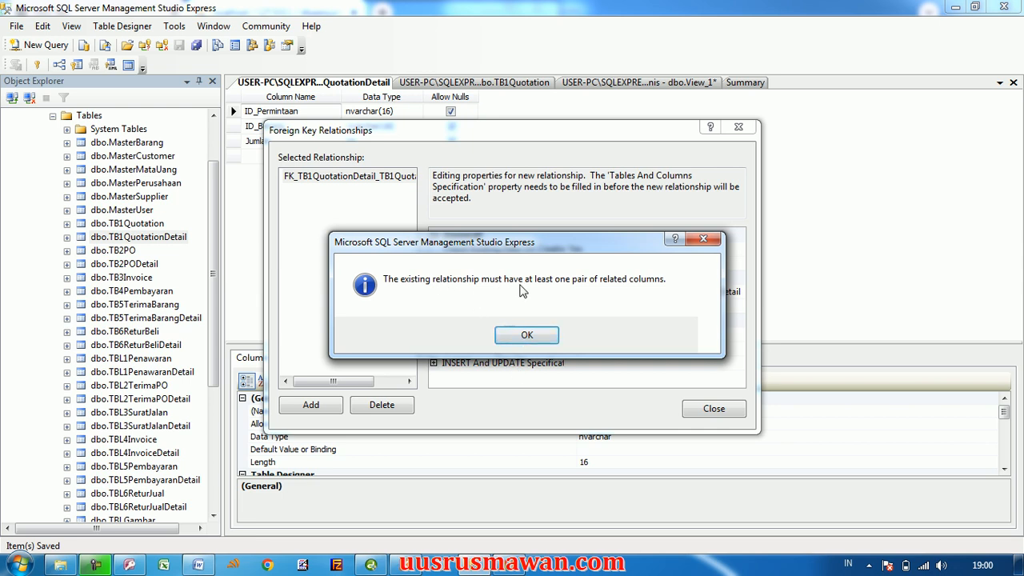
{"action": "left_click", "coordinate": [543, 339]}
{"action": "left_click", "coordinate": [433, 265]}
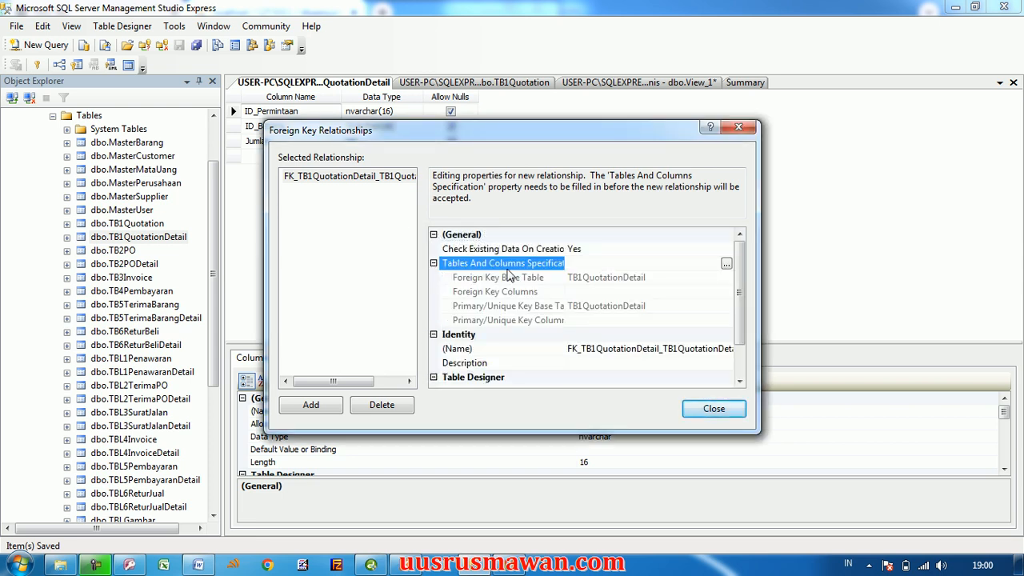
In the new relationship's tables and columns specification, set the primary key table to TB1Quotation and its key column to ID_Permintaan
{"action": "left_click", "coordinate": [726, 265]}
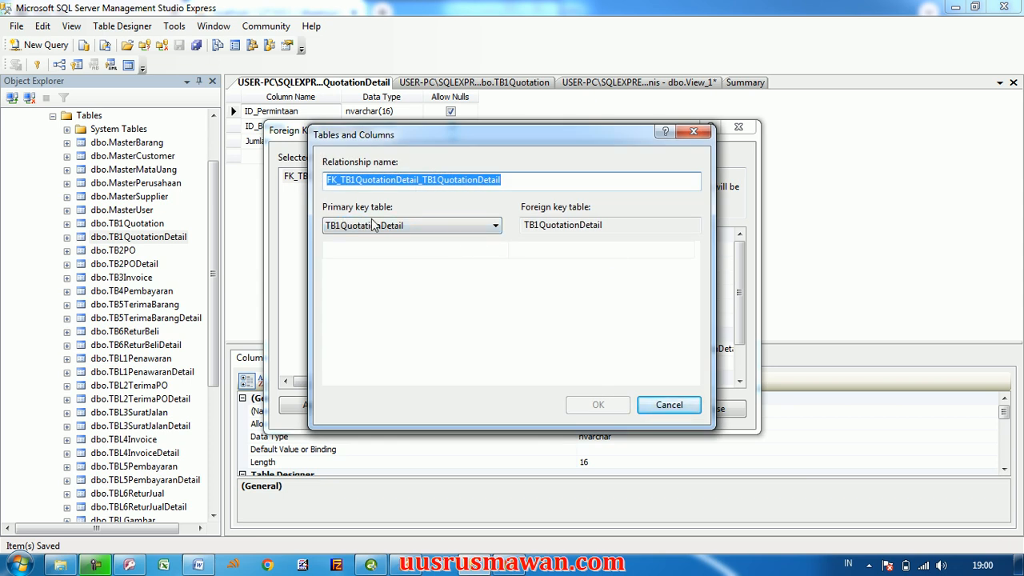
{"action": "left_click", "coordinate": [406, 227]}
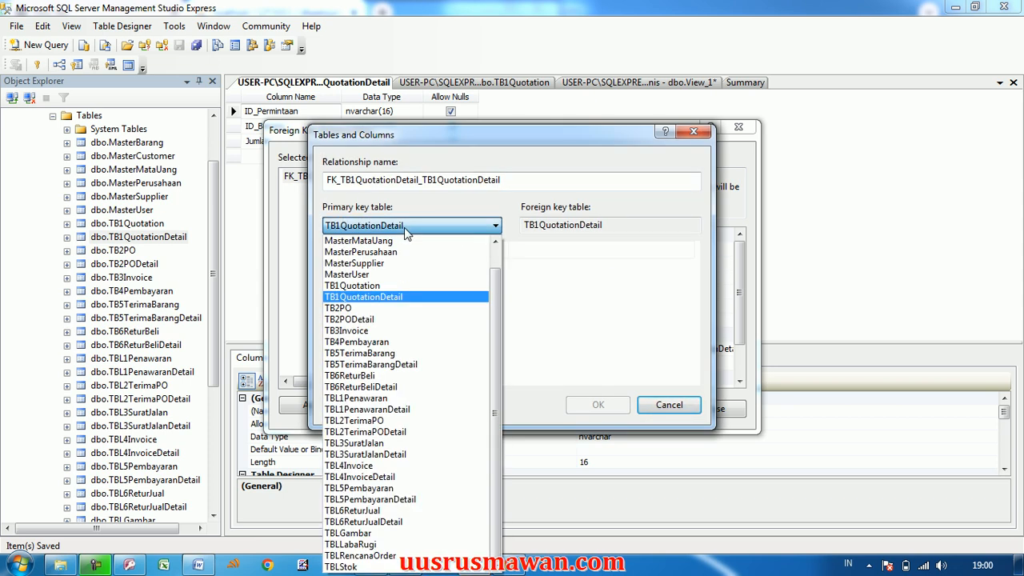
{"action": "left_click", "coordinate": [364, 288]}
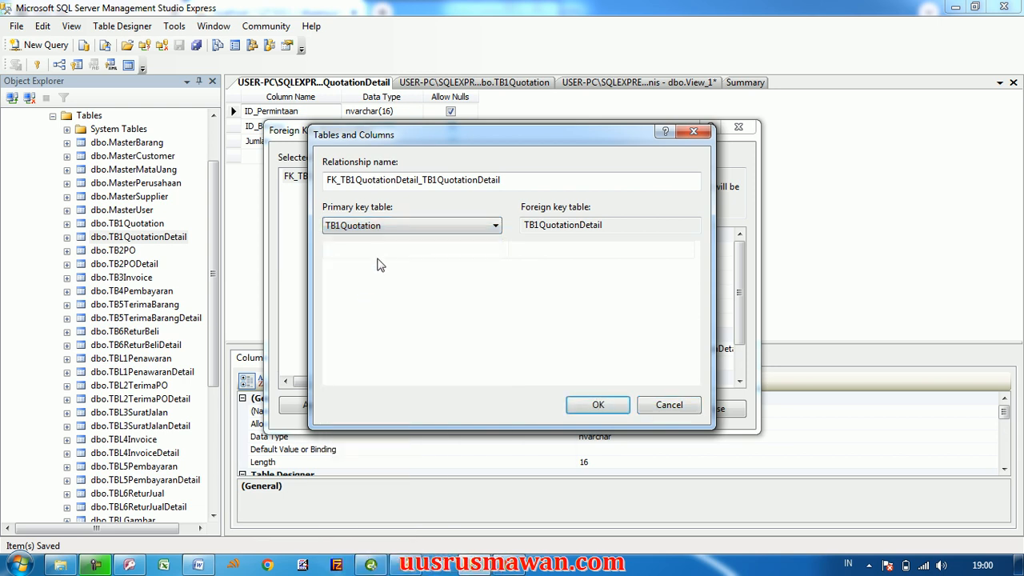
{"action": "left_click", "coordinate": [502, 251]}
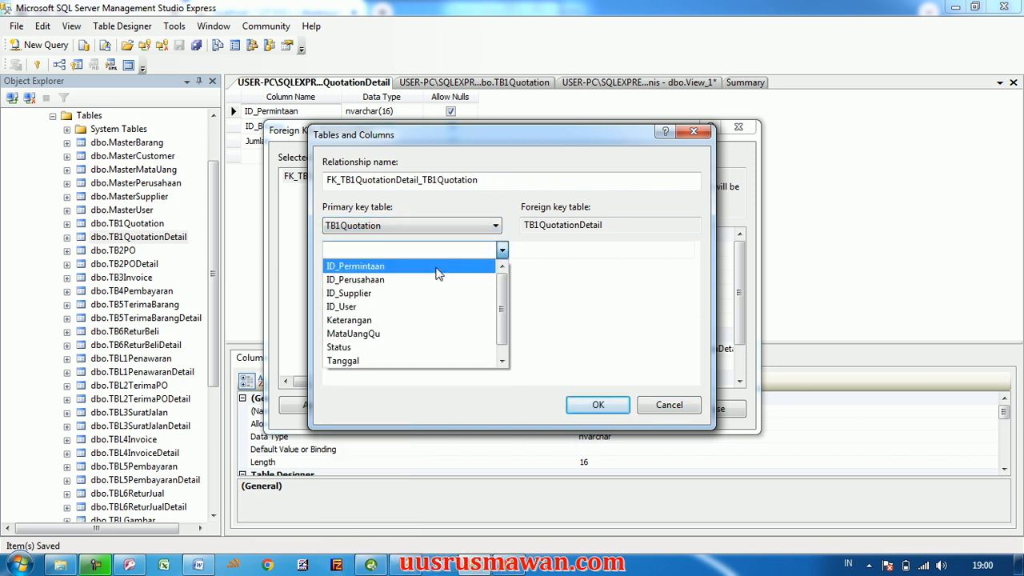
{"action": "left_click", "coordinate": [382, 268]}
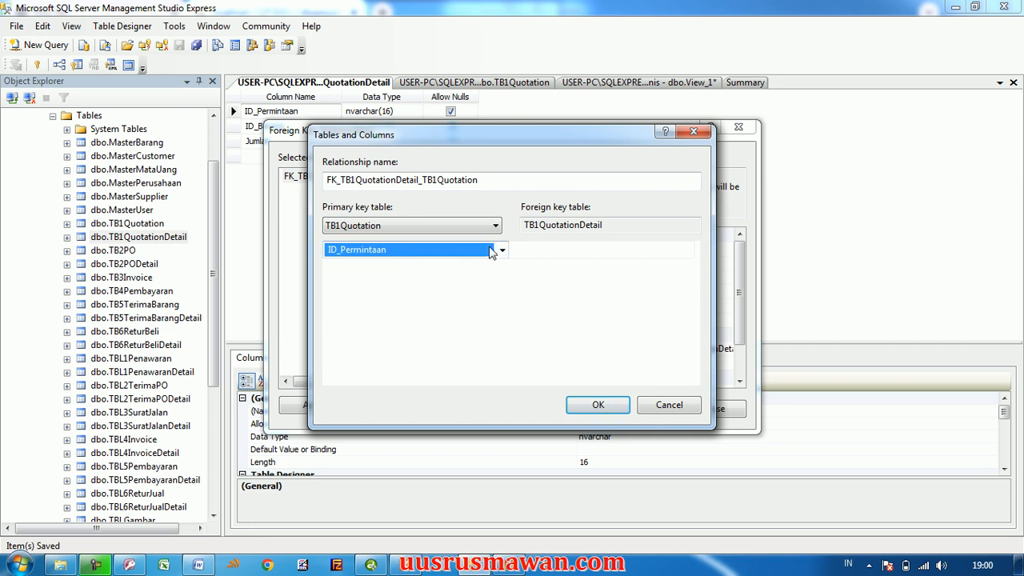
Set the foreign key column on the TB1QuotationDetail side to ID_Permintaan and try to accept the mapping
{"action": "left_click", "coordinate": [543, 227]}
{"action": "left_click_drag", "start_coordinate": [601, 225], "coordinate": [523, 227]}
{"action": "left_click", "coordinate": [547, 255]}
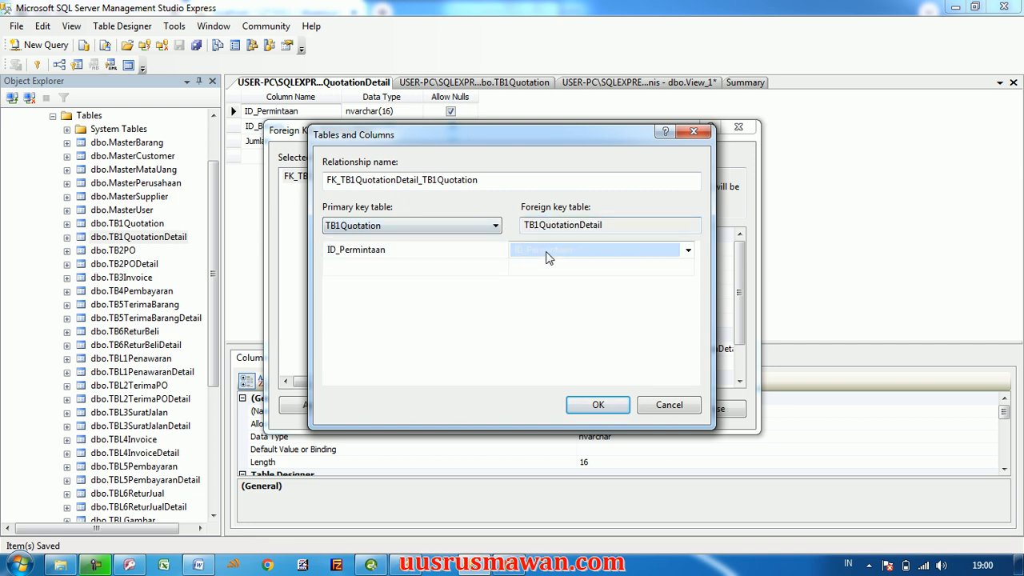
{"action": "left_click", "coordinate": [688, 250]}
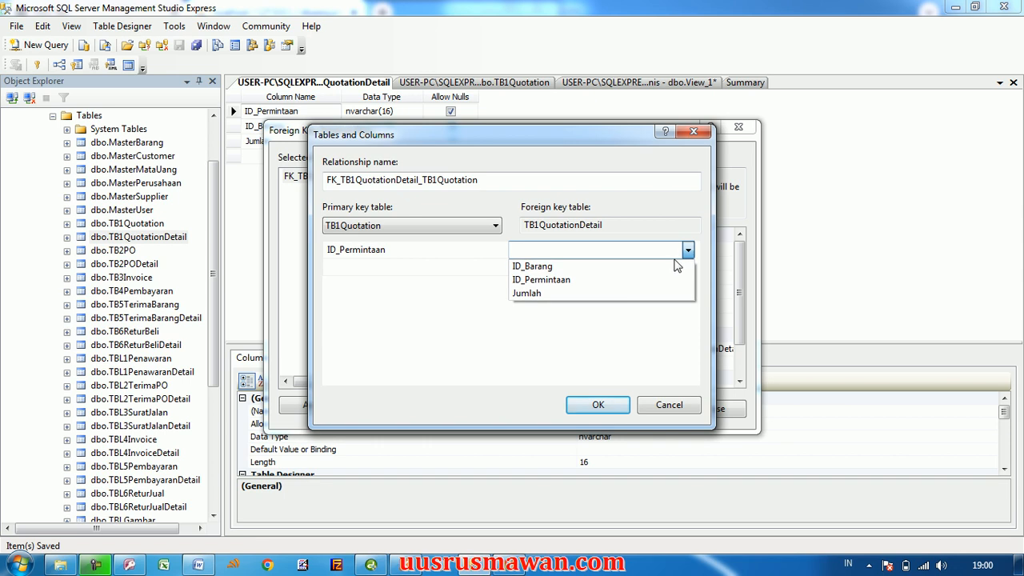
{"action": "left_click", "coordinate": [542, 282]}
{"action": "left_click", "coordinate": [596, 405]}
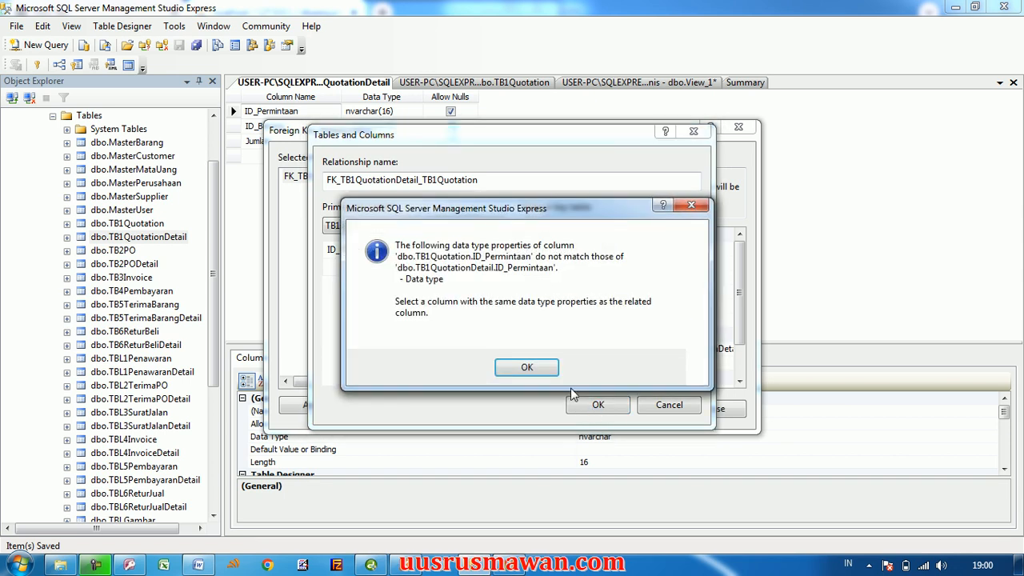
{"action": "left_click", "coordinate": [527, 367]}
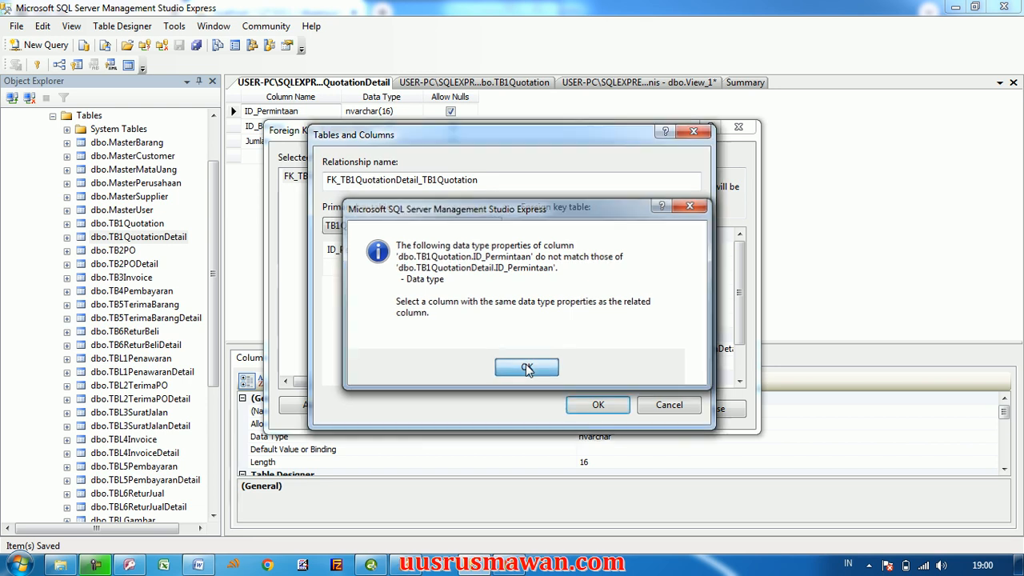
Cancel the column mapping, delete the new TB1QuotationDetail relationship and close the foreign key relationships
{"action": "left_click", "coordinate": [663, 405]}
{"action": "left_click", "coordinate": [705, 411]}
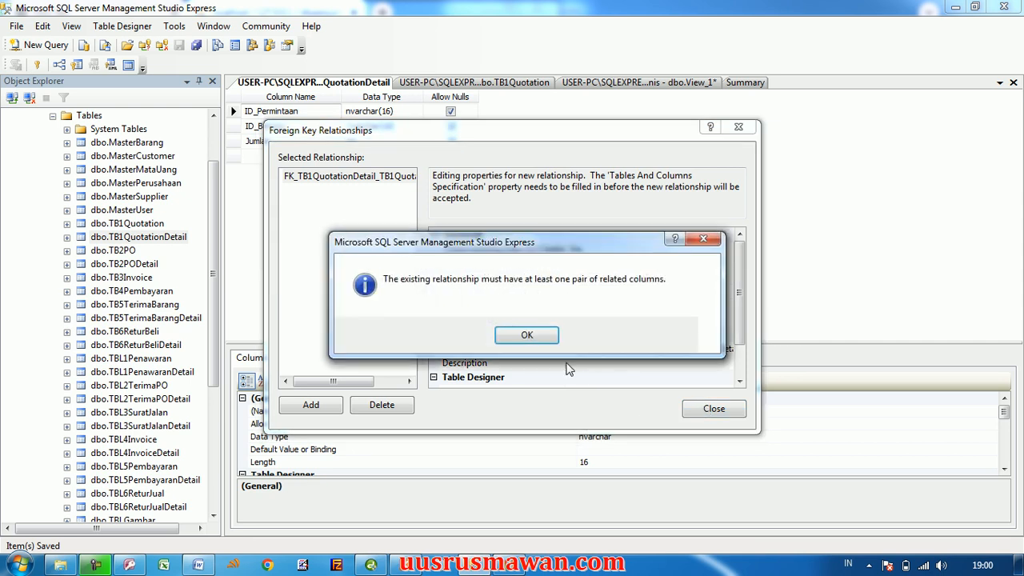
{"action": "left_click", "coordinate": [525, 334]}
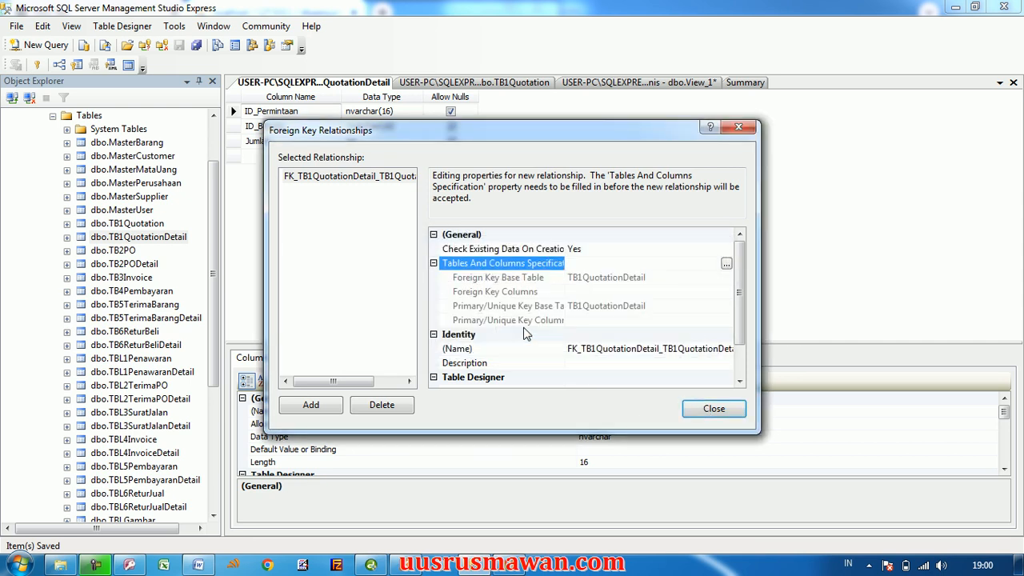
{"action": "left_click", "coordinate": [400, 406]}
{"action": "left_click", "coordinate": [713, 411]}
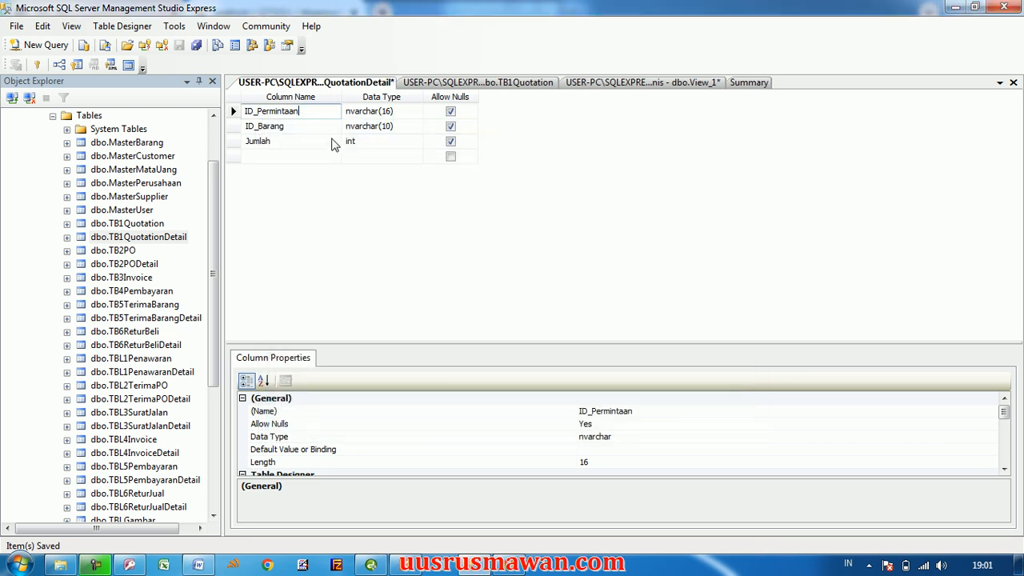
Compare the data type of ID_Permintaan in TB1QuotationDetail with the one in TB1Quotation
{"action": "left_click", "coordinate": [349, 112]}
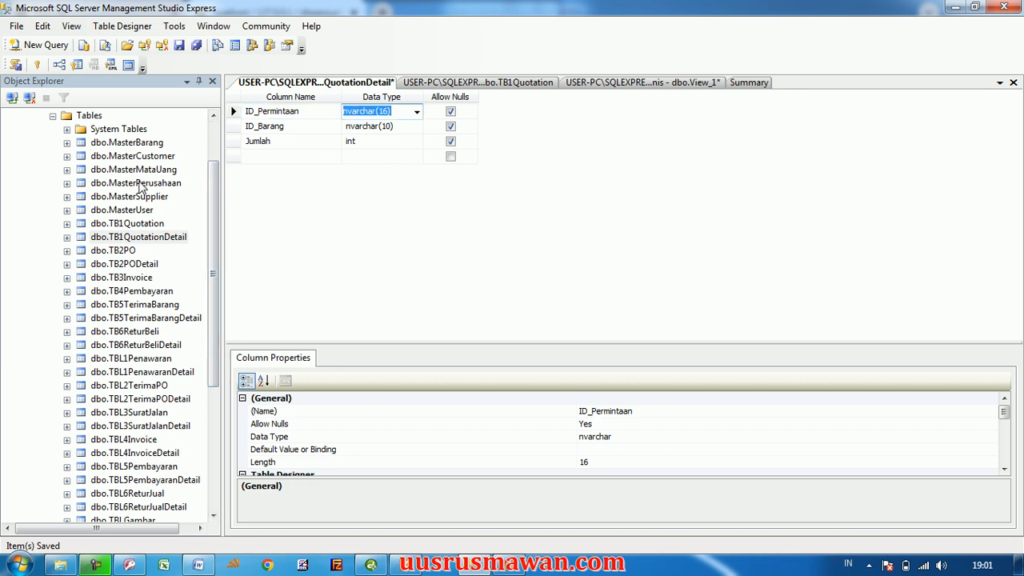
{"action": "right_click", "coordinate": [138, 226]}
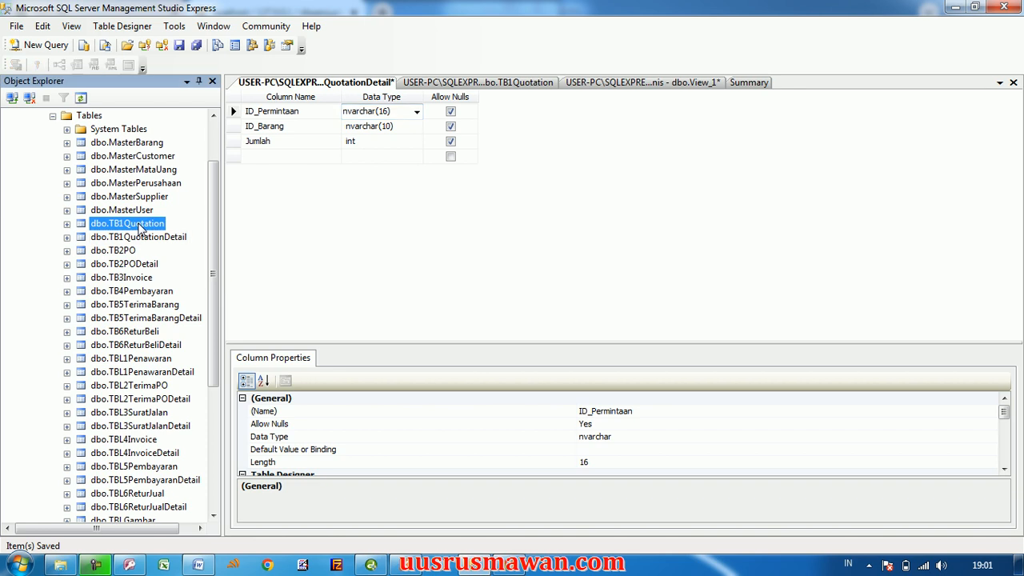
{"action": "left_click", "coordinate": [177, 265]}
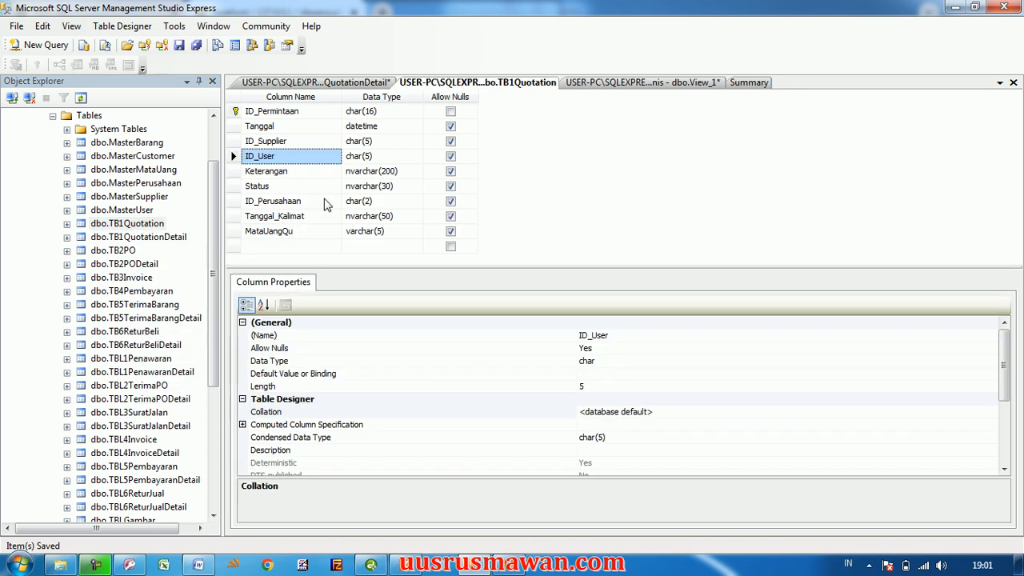
{"action": "left_click", "coordinate": [317, 113]}
{"action": "left_click", "coordinate": [351, 114]}
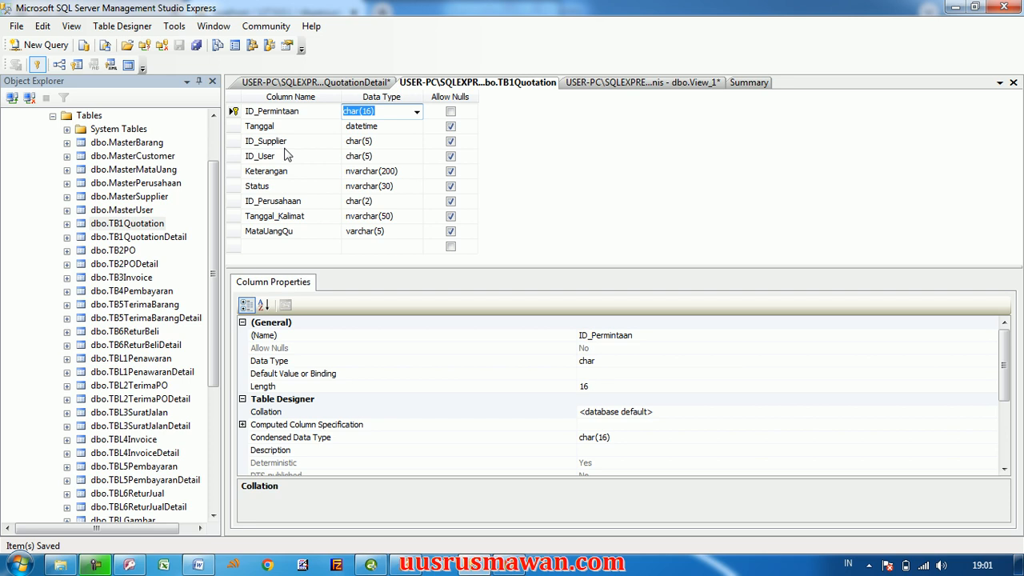
{"action": "left_click", "coordinate": [334, 84]}
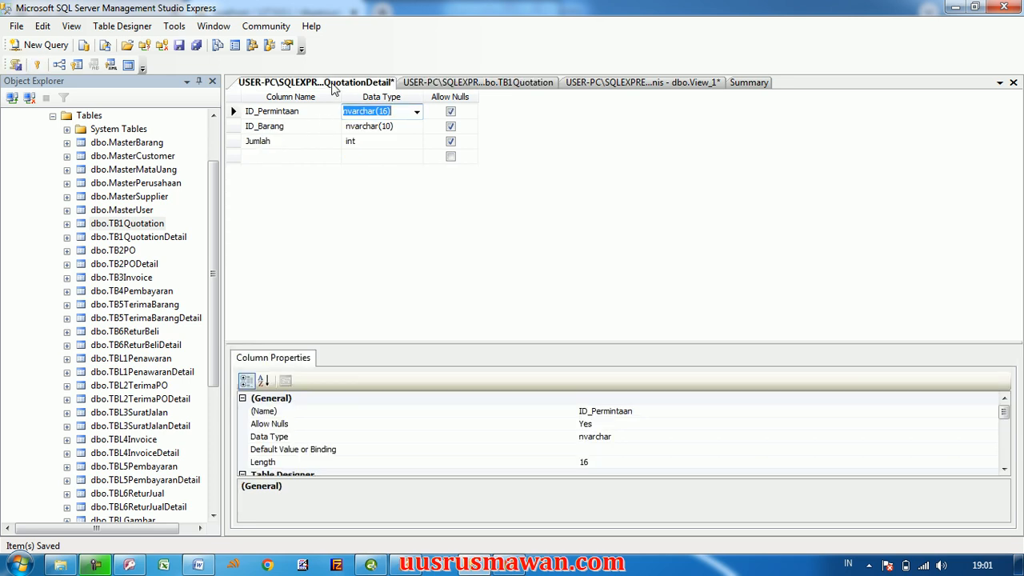
Change the data type of ID_Permintaan in TB1QuotationDetail to char(16)
{"action": "left_click", "coordinate": [399, 112]}
{"action": "key", "text": "Delete"}
{"action": "key", "text": "Delete"}
{"action": "key", "text": "Delete"}
{"action": "key", "text": "Delete"}
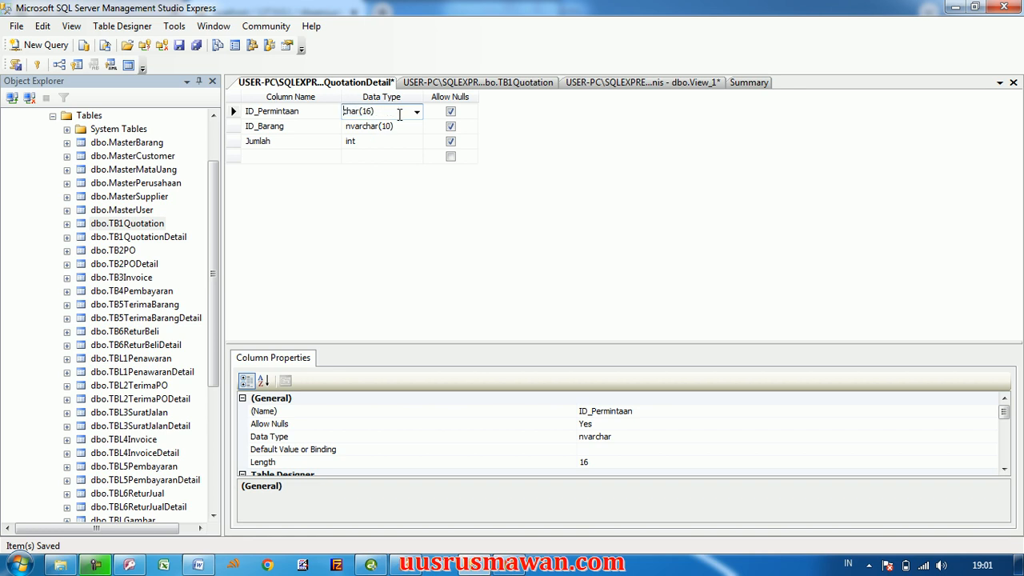
{"action": "key", "text": "Down"}
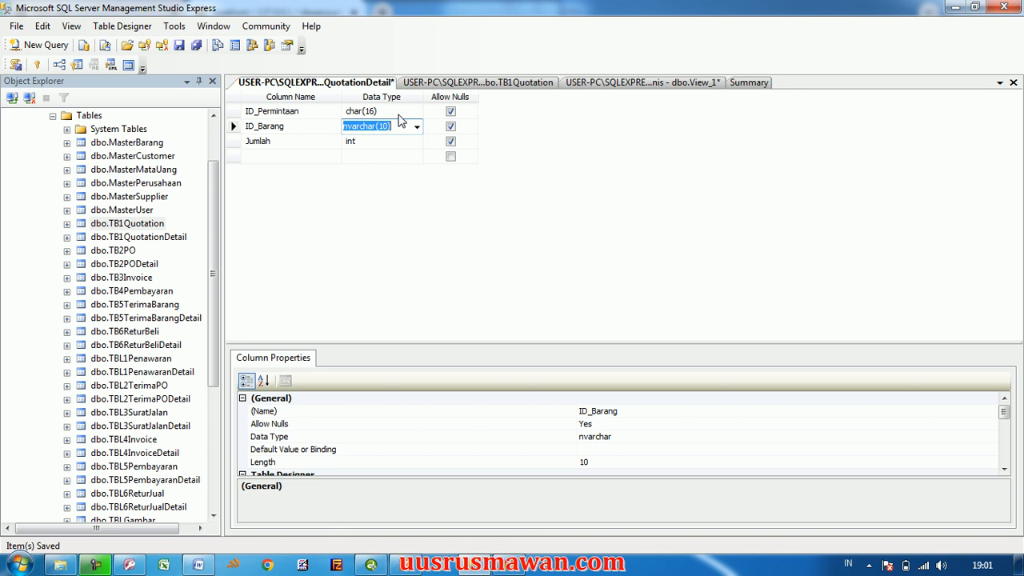
Change the data type of ID_Barang in TB1QuotationDetail to char(10) and save the table
{"action": "key", "text": "Home"}
{"action": "key", "text": "Delete"}
{"action": "key", "text": "Delete"}
{"action": "key", "text": "Delete"}
{"action": "key", "text": "Delete"}
{"action": "key", "text": "Down"}
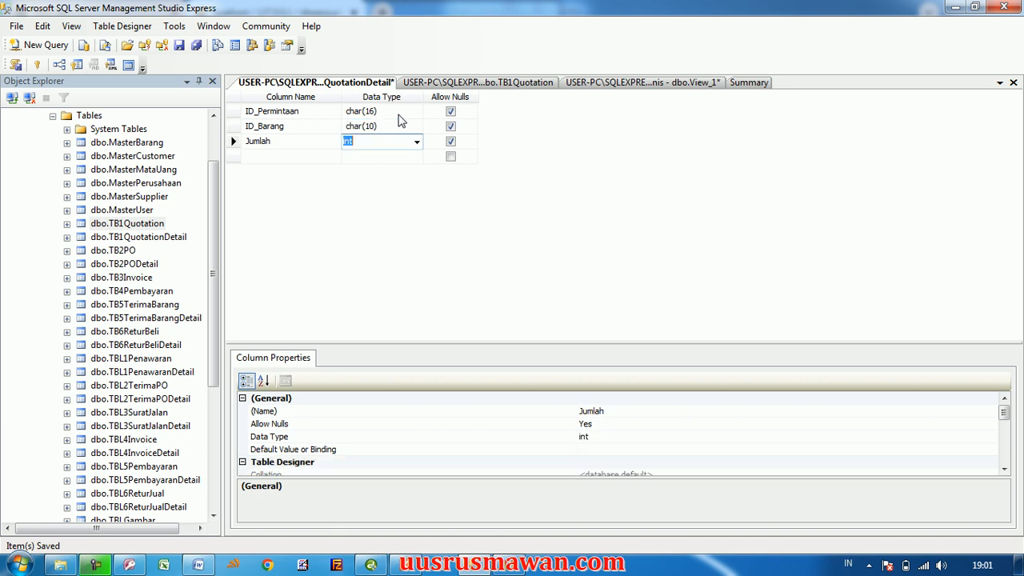
{"action": "left_click", "coordinate": [179, 45]}
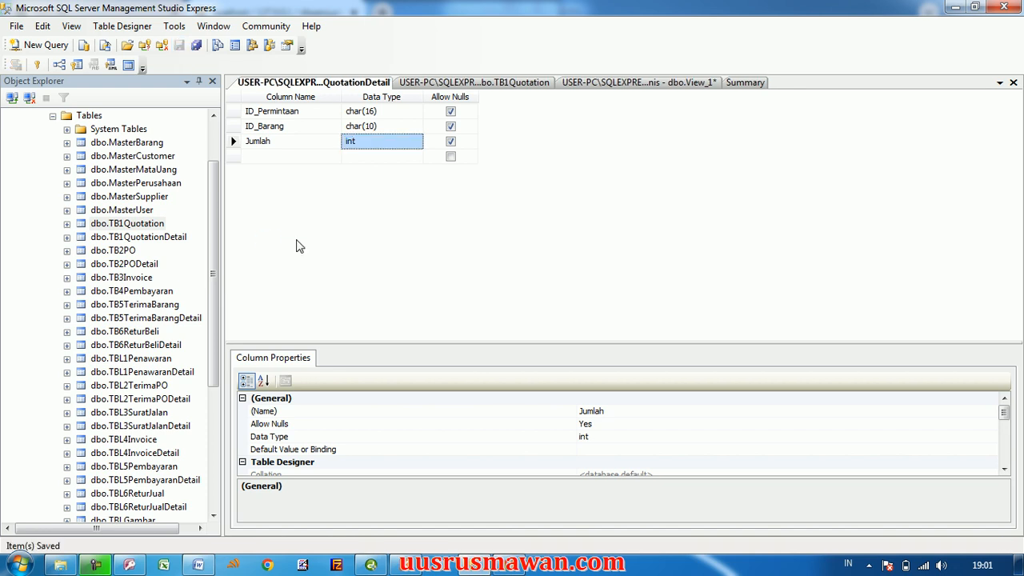
Open the MasterBarang table design and check the data type of its ID_Barang column
{"action": "left_click", "coordinate": [434, 83]}
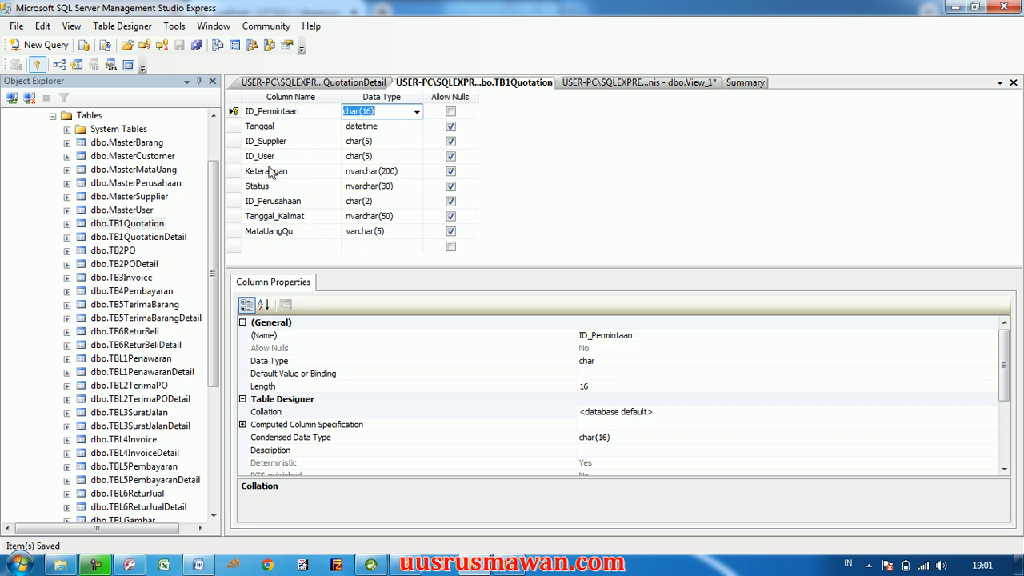
{"action": "left_click", "coordinate": [152, 144]}
{"action": "right_click", "coordinate": [155, 145]}
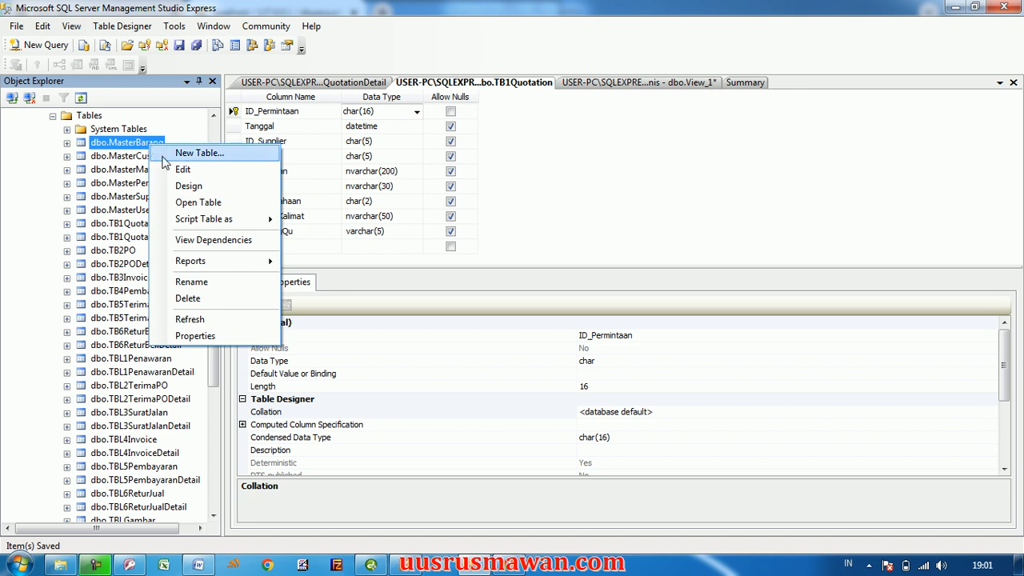
{"action": "left_click", "coordinate": [206, 186]}
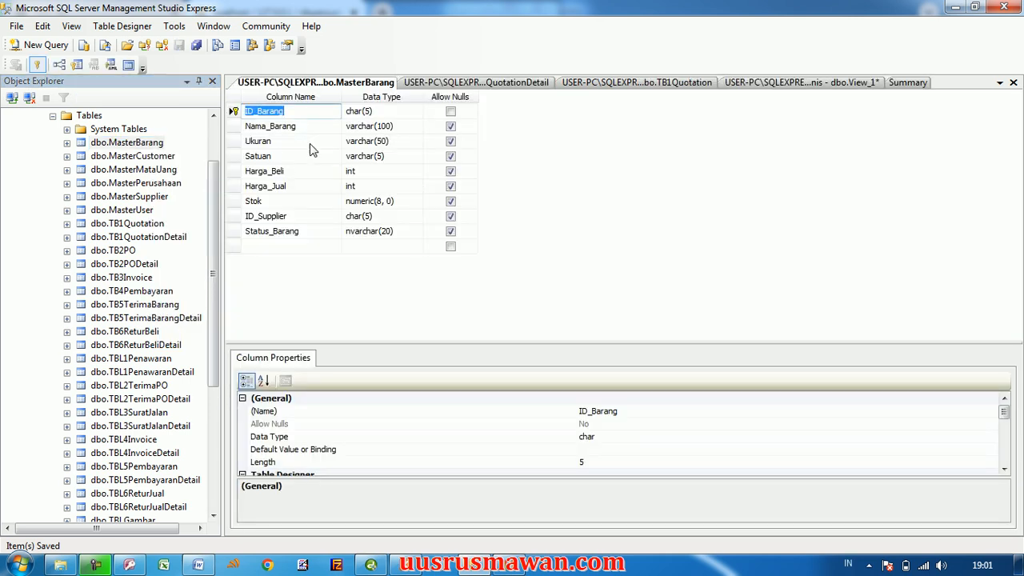
{"action": "left_click", "coordinate": [382, 111]}
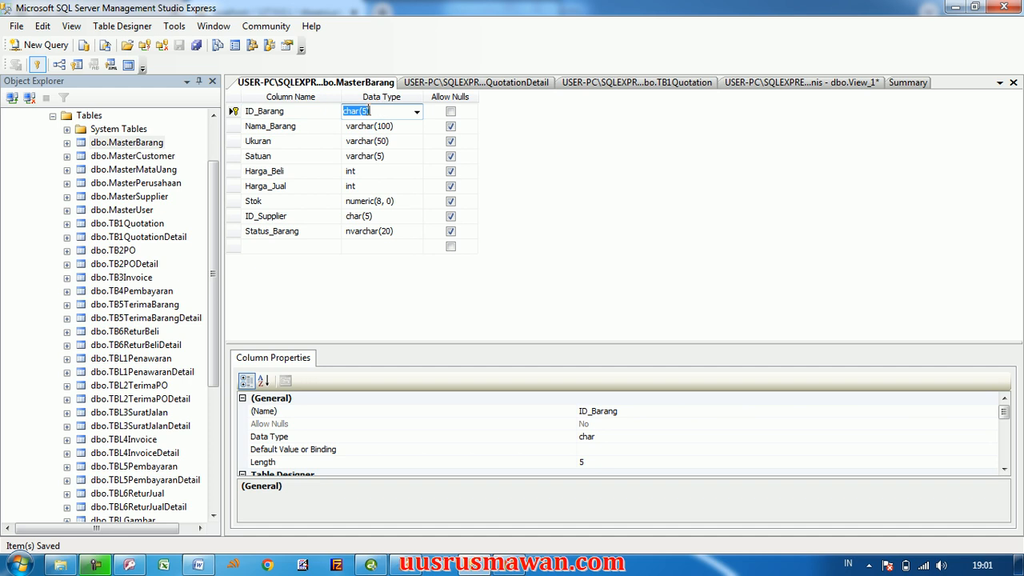
Change the data type of ID_Barang in TB1QuotationDetail to char(5) and save the table, leaving the view unnamed
{"action": "left_click", "coordinate": [500, 83]}
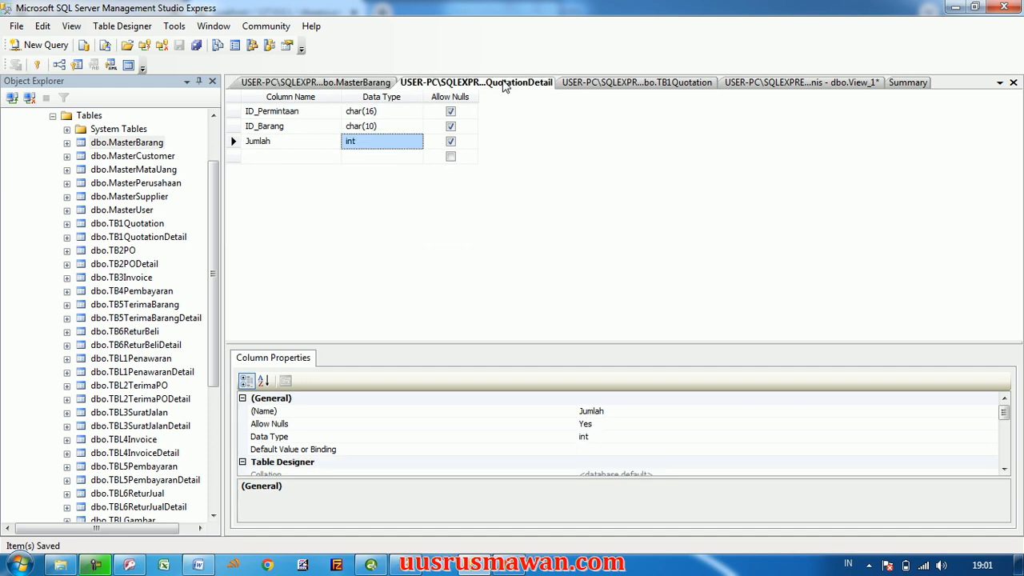
{"action": "left_click", "coordinate": [314, 125]}
{"action": "left_click", "coordinate": [372, 128]}
{"action": "left_click", "coordinate": [372, 128]}
{"action": "key", "text": "BackSpace"}
{"action": "key", "text": "BackSpace"}
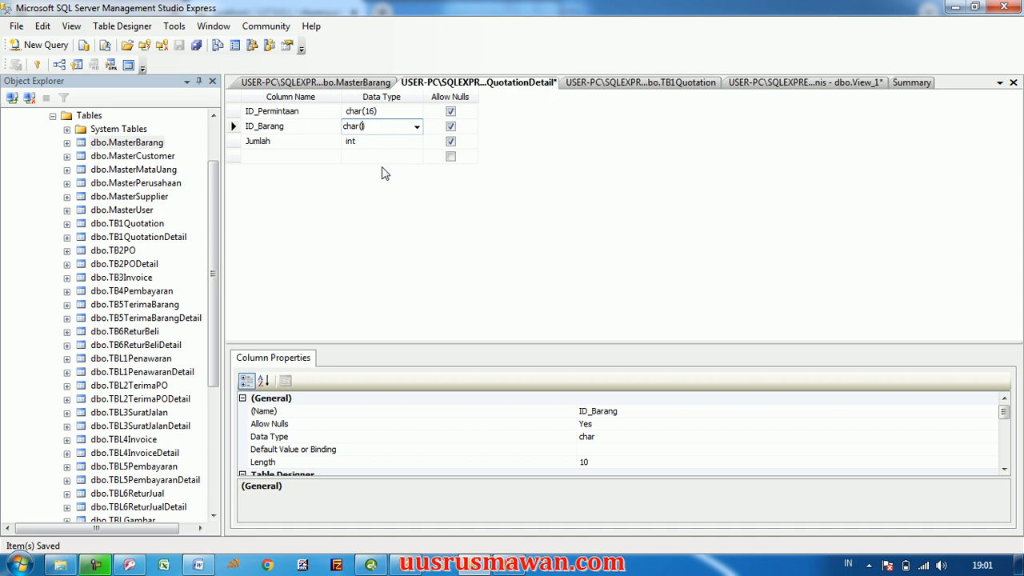
{"action": "key", "text": "Down"}
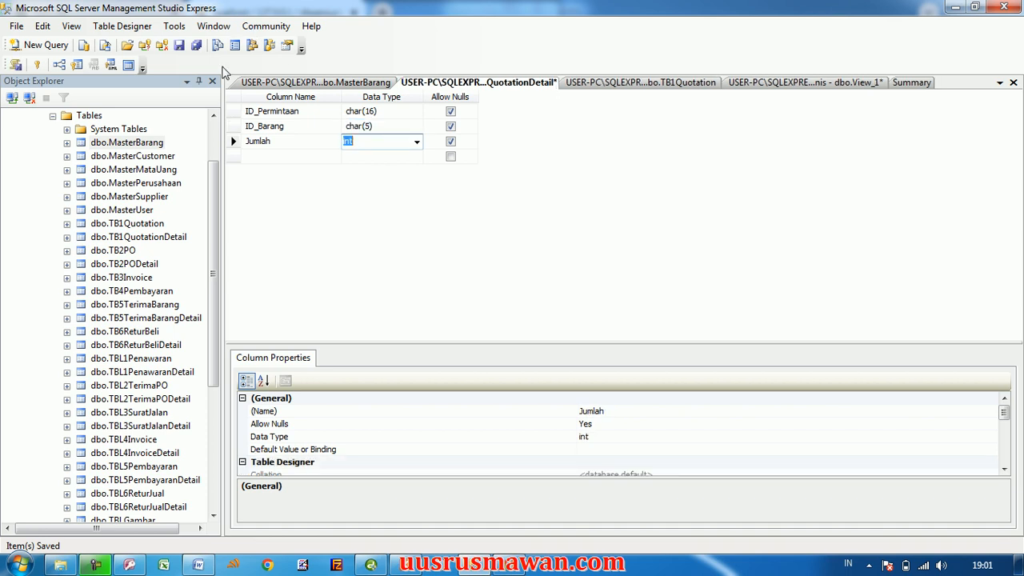
{"action": "left_click", "coordinate": [196, 47]}
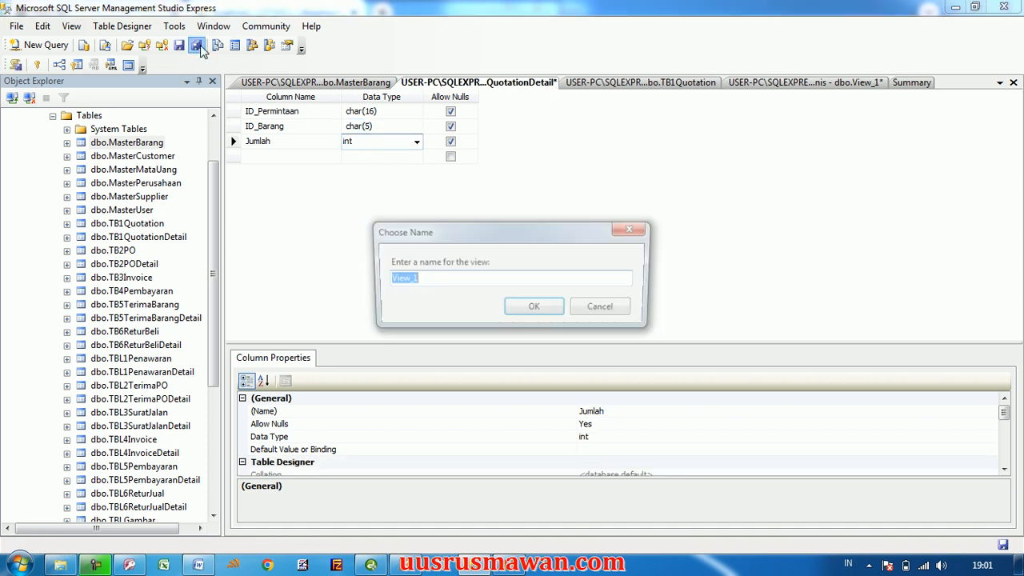
{"action": "left_click", "coordinate": [584, 303]}
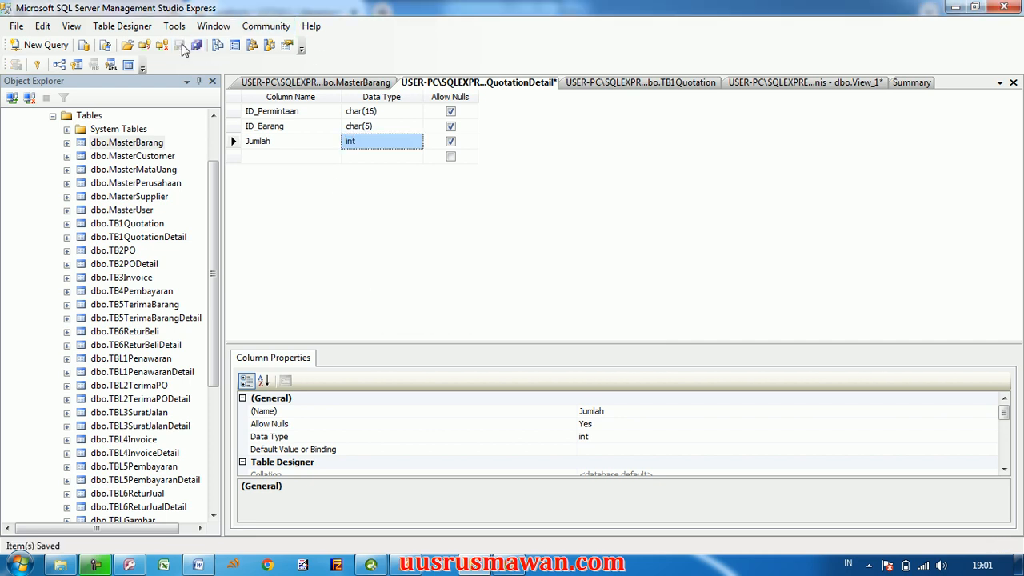
Add a foreign key relationship to TB1QuotationDetail and open its tables and columns specification
{"action": "left_click", "coordinate": [790, 82]}
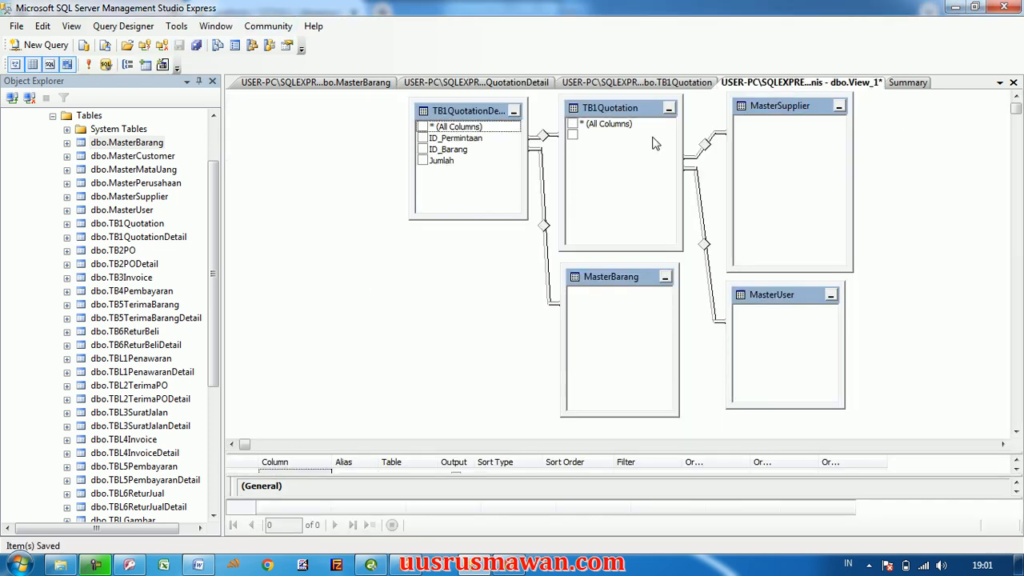
{"action": "left_click", "coordinate": [657, 83]}
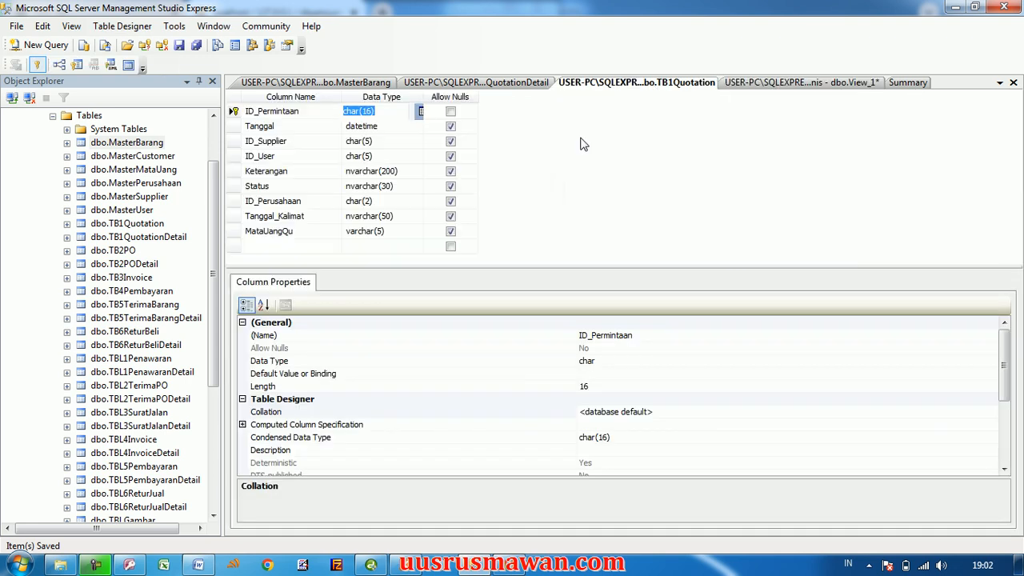
{"action": "left_click", "coordinate": [452, 83]}
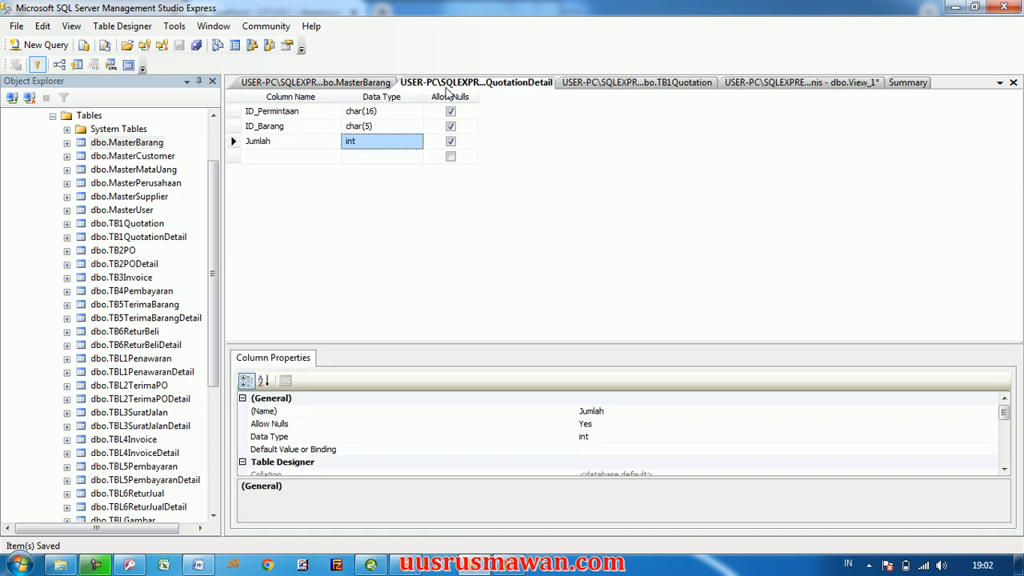
{"action": "left_click", "coordinate": [308, 114]}
{"action": "right_click", "coordinate": [307, 114]}
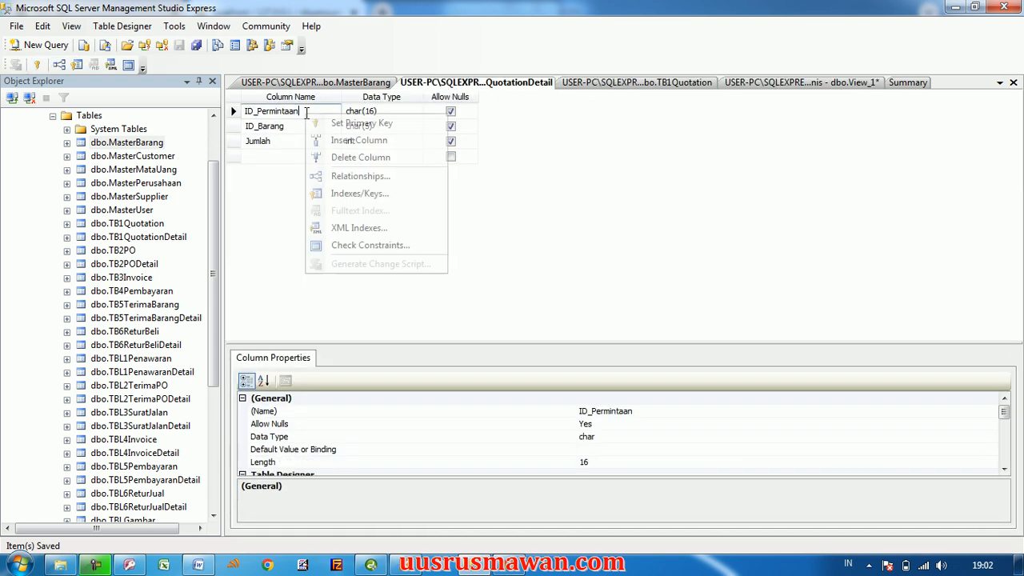
{"action": "left_click", "coordinate": [342, 177]}
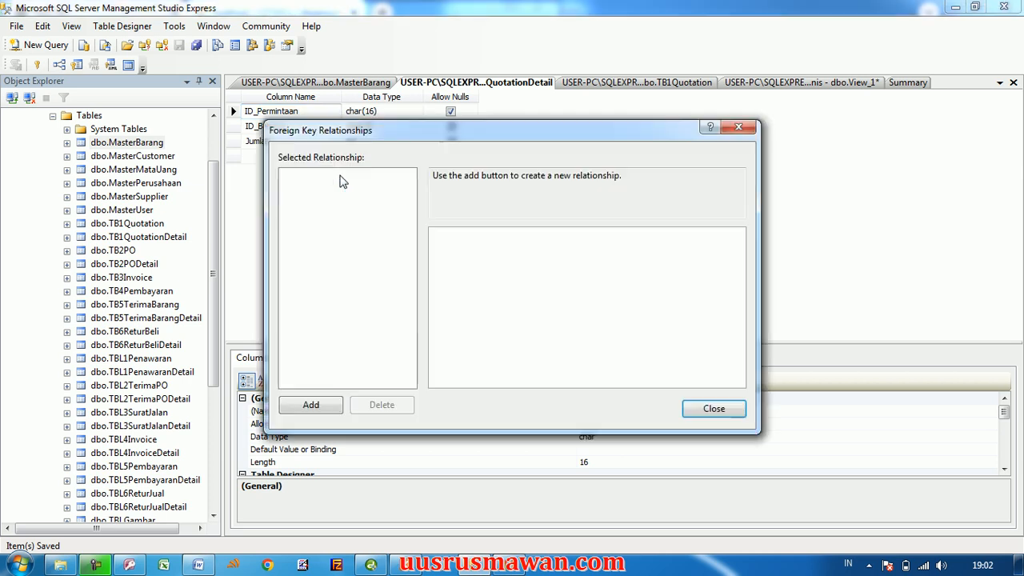
{"action": "left_click", "coordinate": [315, 405]}
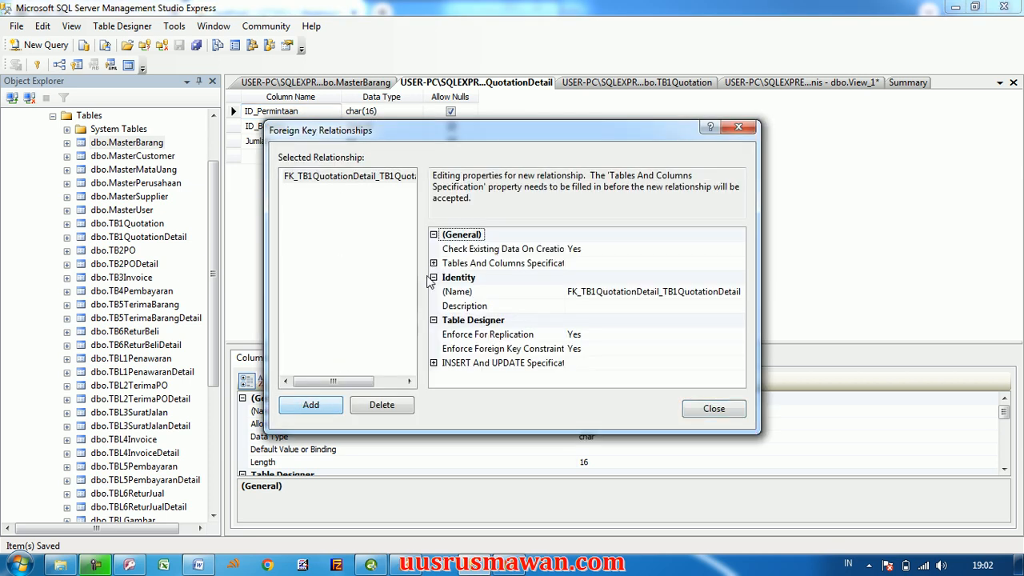
{"action": "double_click", "coordinate": [518, 264]}
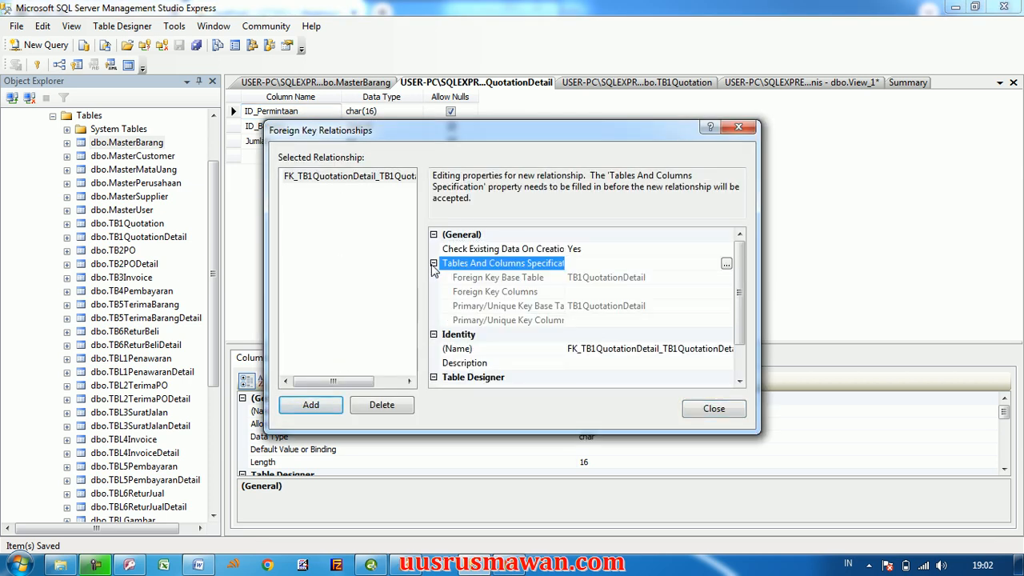
{"action": "left_click", "coordinate": [726, 264]}
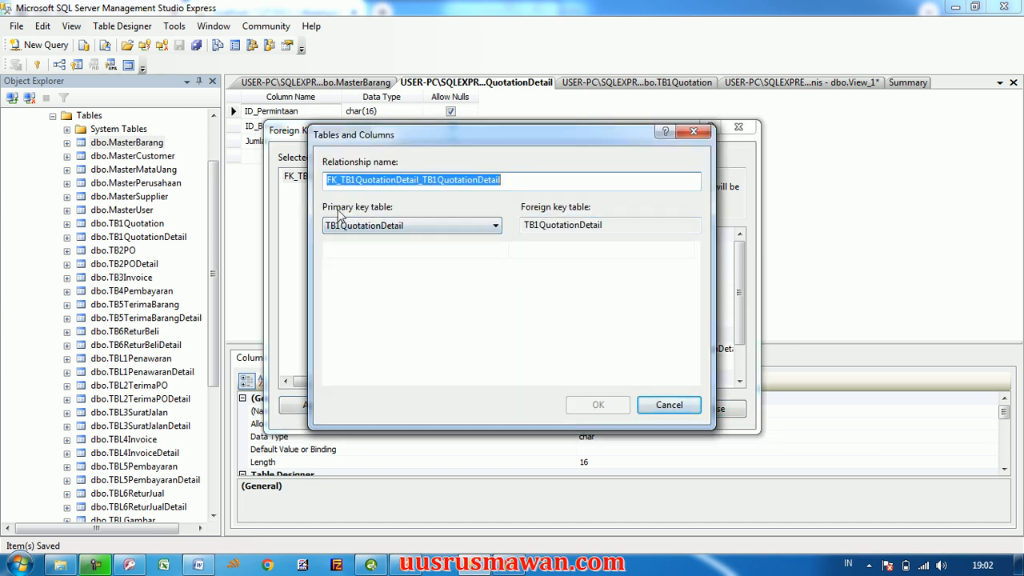
Link ID_Permintaan of primary key table TB1Quotation to ID_Permintaan in TB1QuotationDetail, accept the mapping and close the relationships
{"action": "left_click", "coordinate": [366, 227]}
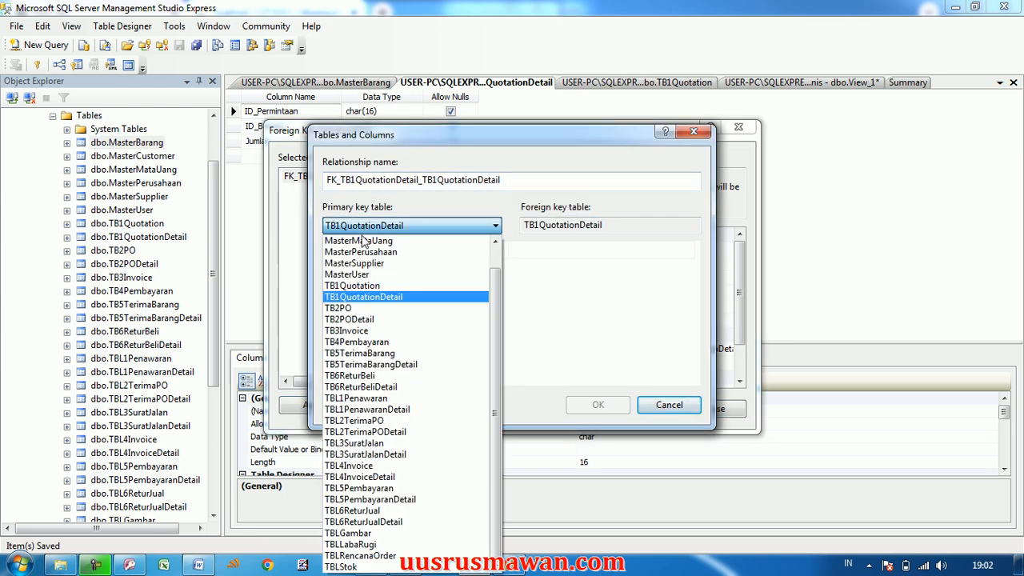
{"action": "left_click", "coordinate": [355, 285]}
{"action": "left_click", "coordinate": [384, 251]}
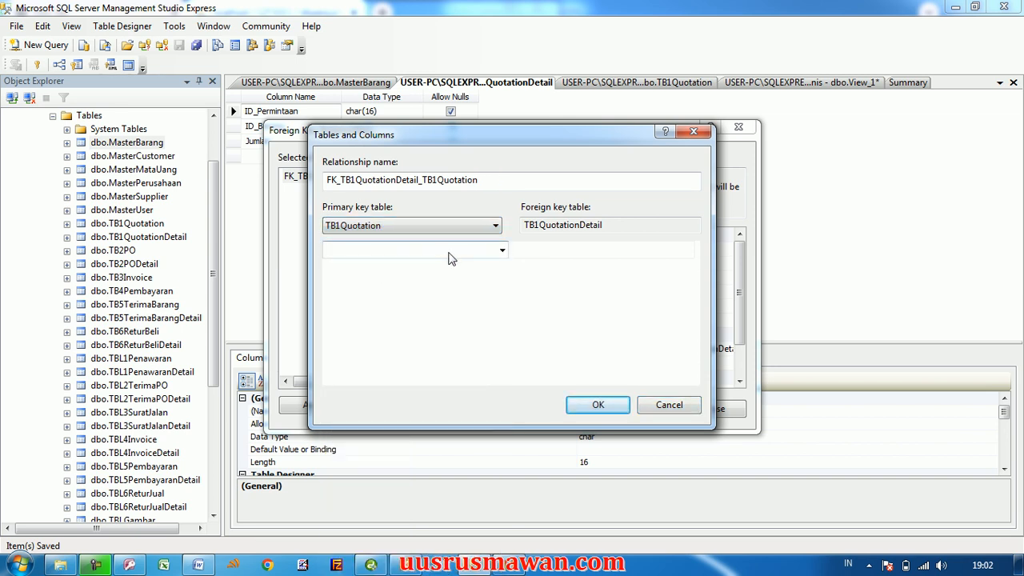
{"action": "left_click", "coordinate": [501, 251]}
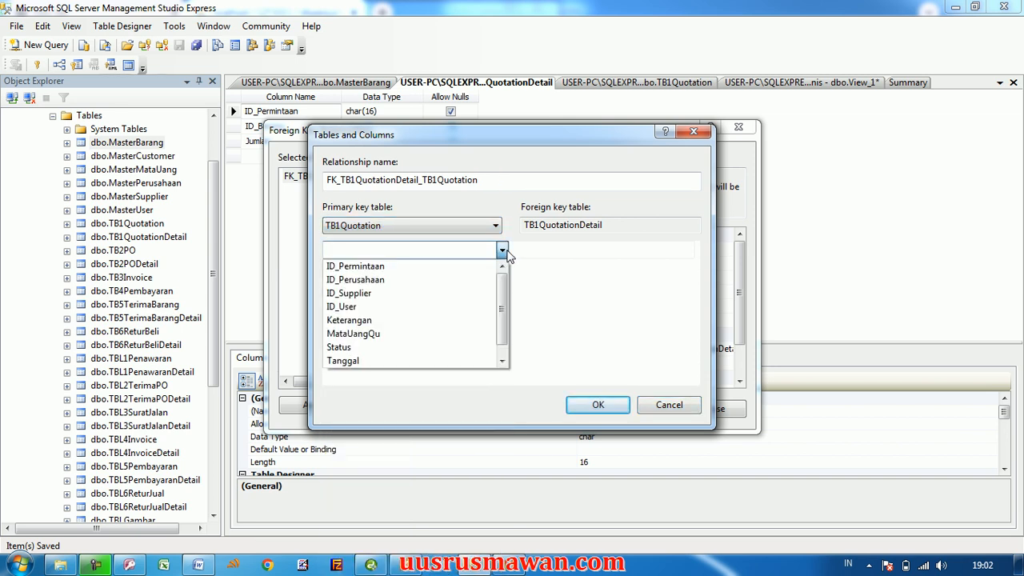
{"action": "left_click", "coordinate": [366, 268]}
{"action": "left_click_drag", "start_coordinate": [611, 225], "coordinate": [513, 228]}
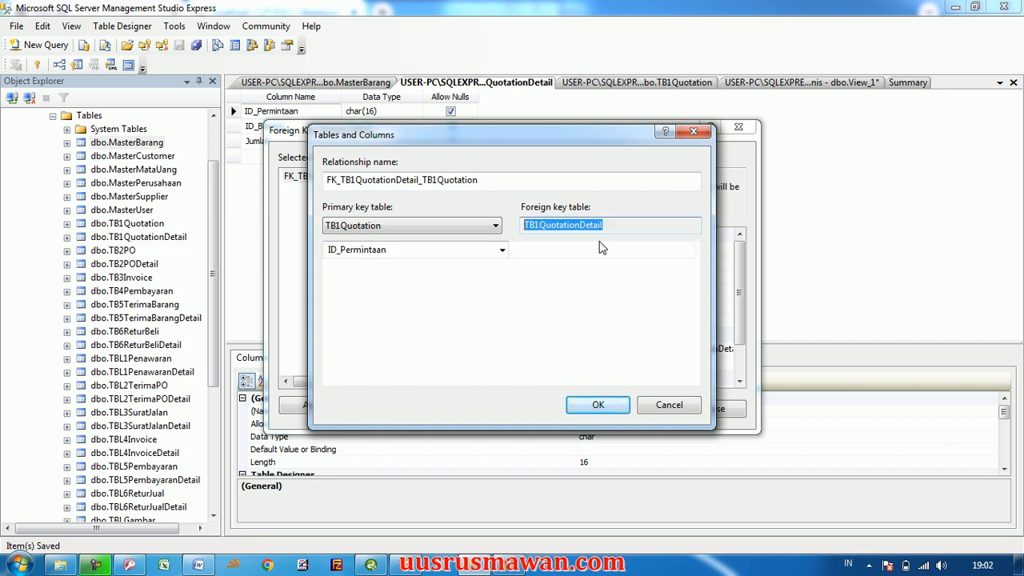
{"action": "left_click", "coordinate": [558, 249]}
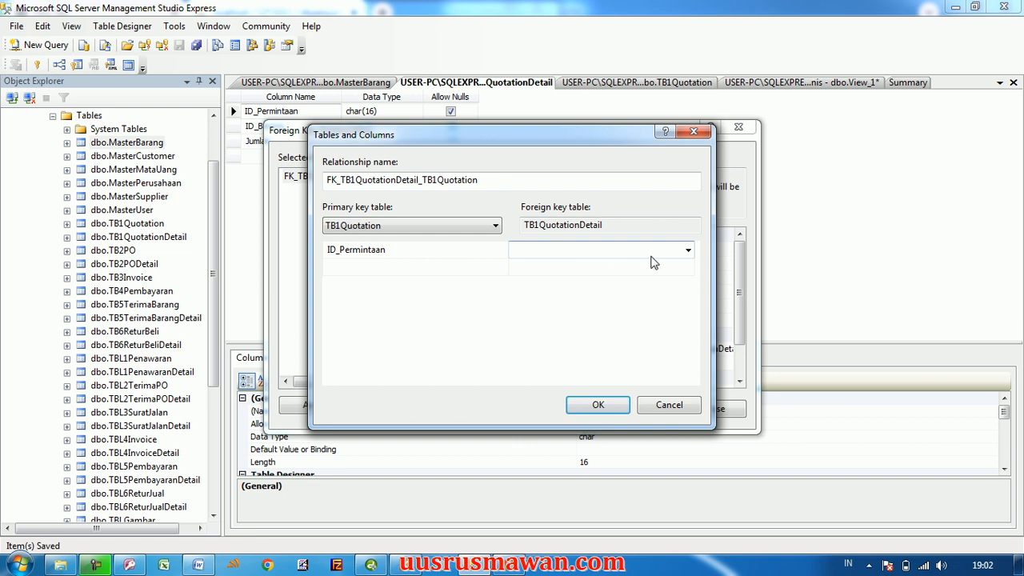
{"action": "left_click", "coordinate": [687, 249]}
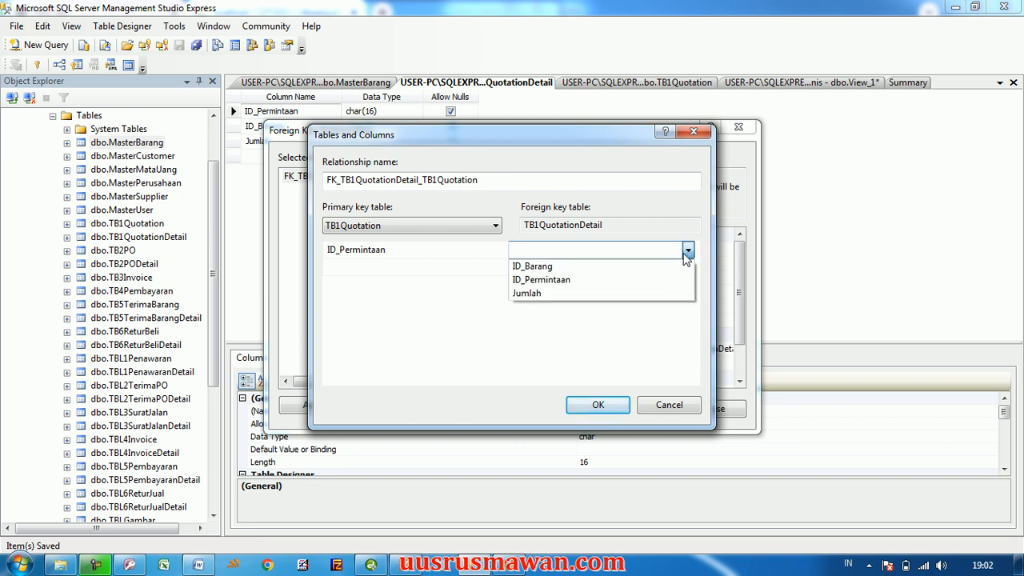
{"action": "left_click", "coordinate": [540, 280]}
{"action": "left_click", "coordinate": [598, 405]}
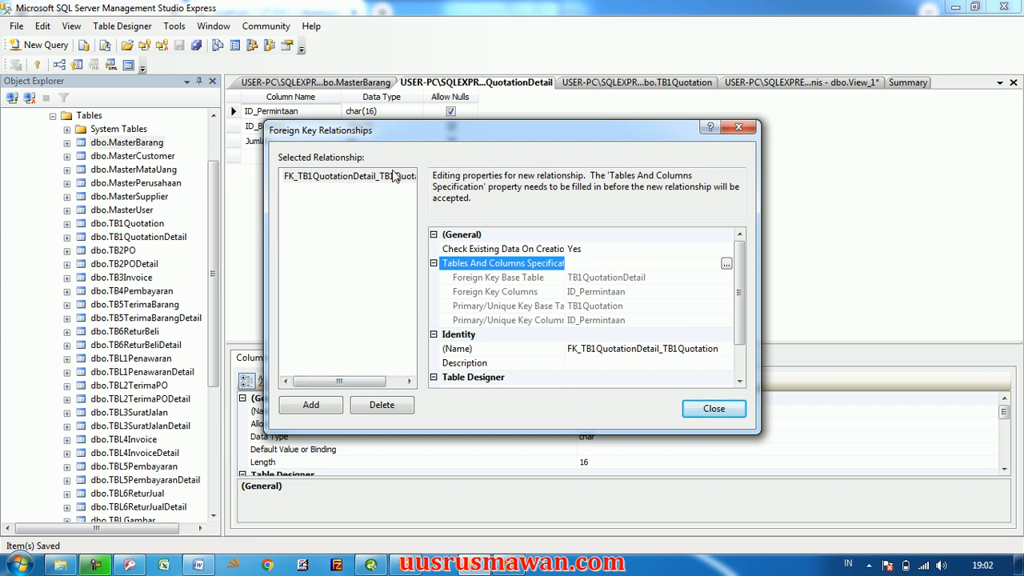
{"action": "left_click_drag", "start_coordinate": [442, 132], "coordinate": [596, 133]}
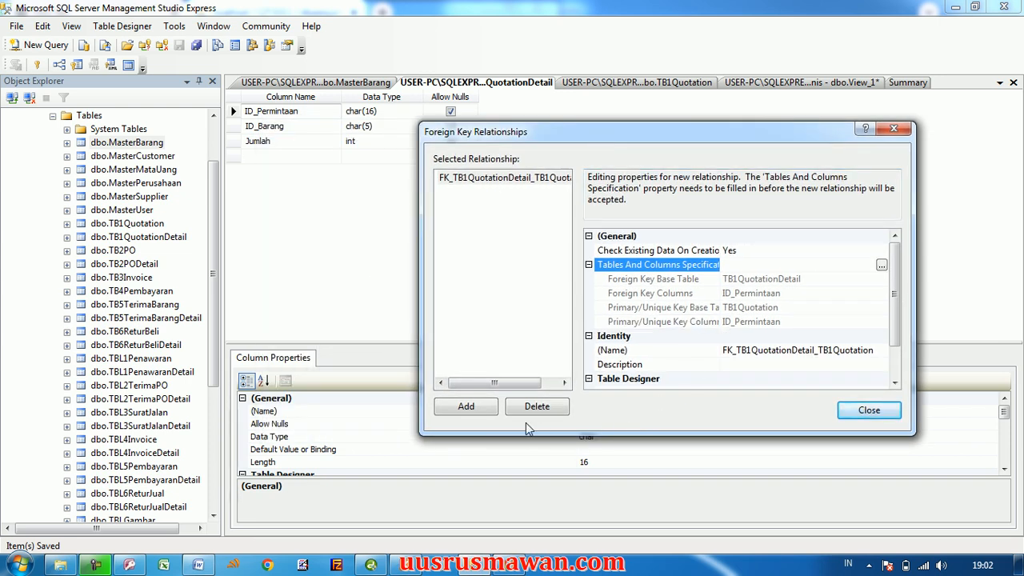
{"action": "left_click", "coordinate": [868, 409]}
Add a second foreign key relationship to TB1QuotationDetail for ID_Barang and open its tables and columns specification
{"action": "left_click", "coordinate": [310, 126]}
{"action": "right_click", "coordinate": [310, 126]}
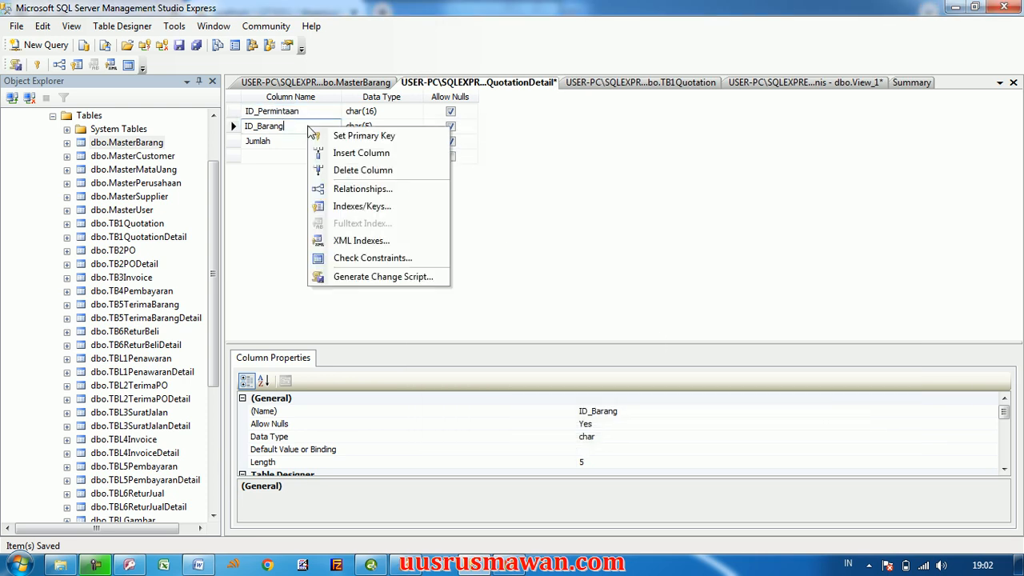
{"action": "left_click", "coordinate": [352, 188]}
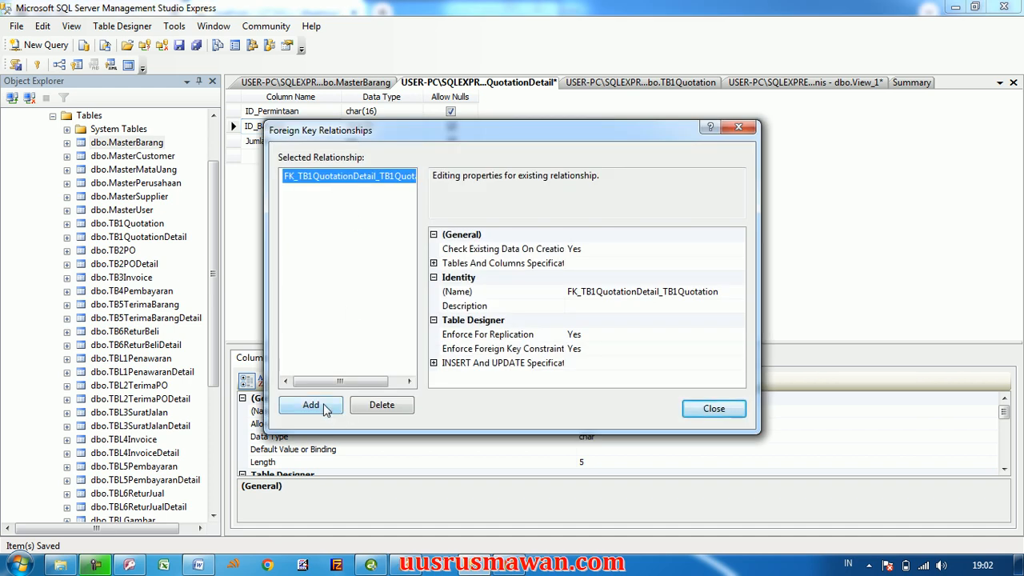
{"action": "left_click", "coordinate": [325, 406]}
{"action": "left_click", "coordinate": [331, 190]}
{"action": "left_click", "coordinate": [528, 335]}
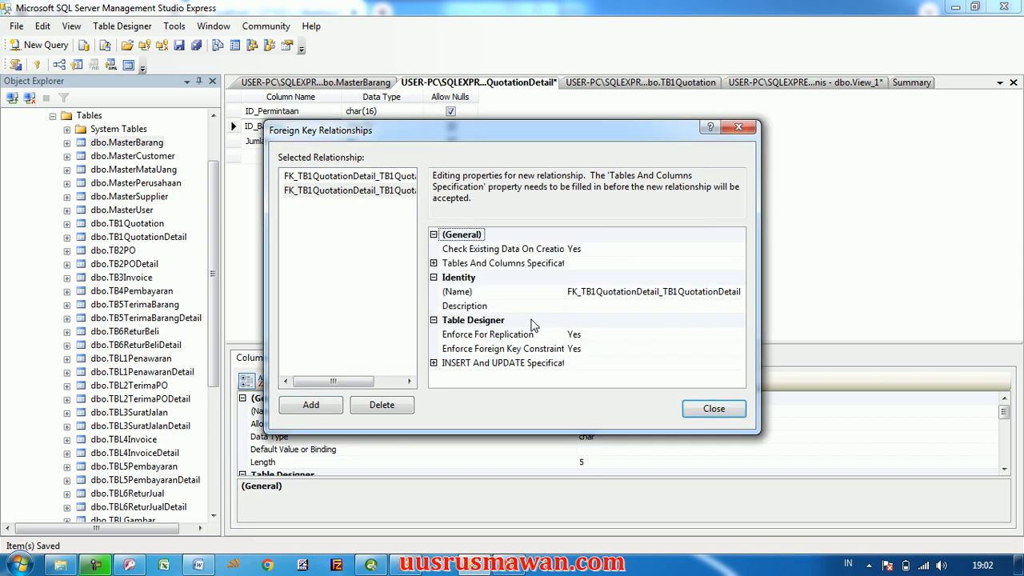
{"action": "left_click", "coordinate": [433, 264]}
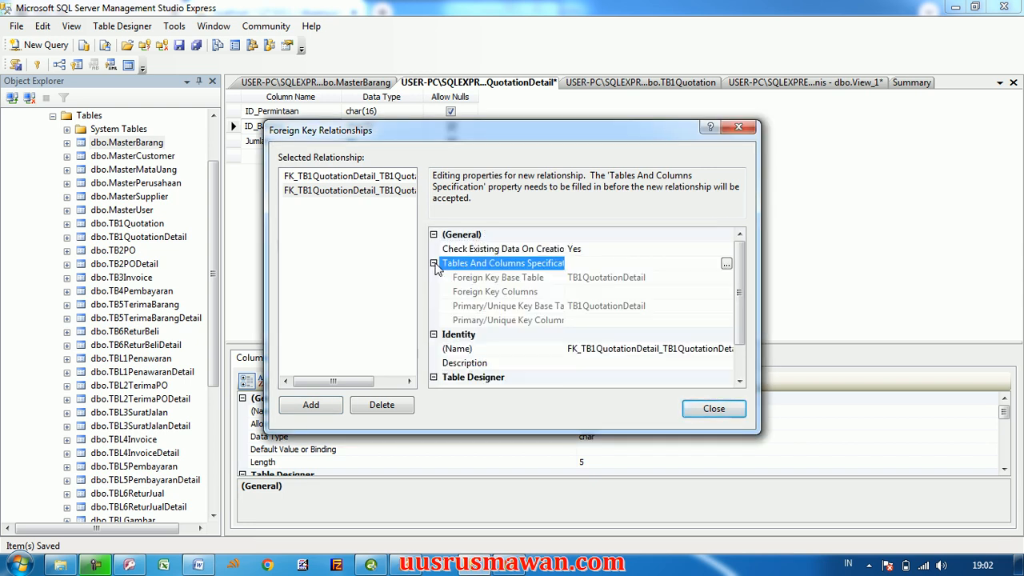
{"action": "left_click", "coordinate": [725, 267]}
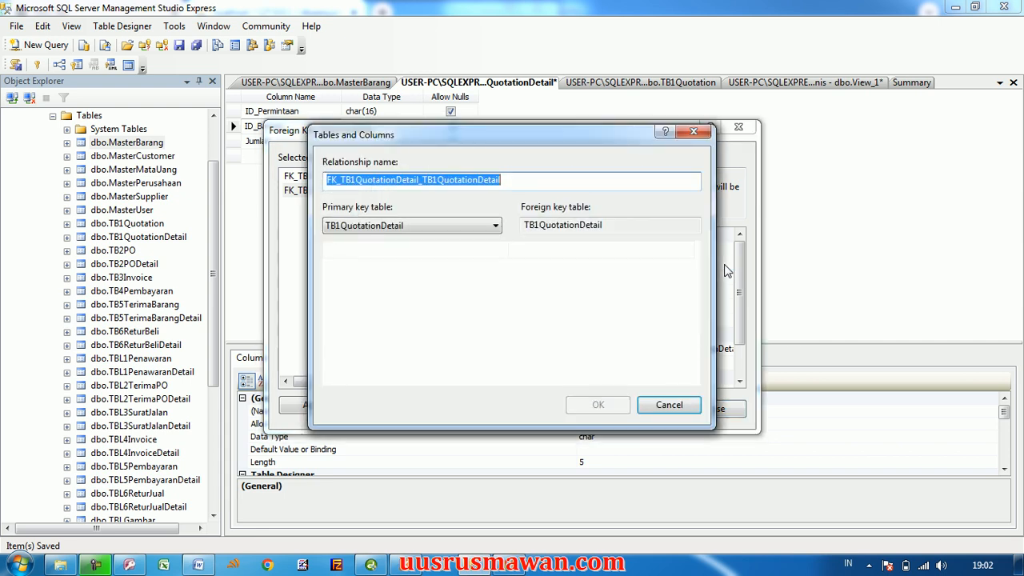
Set MasterBarang as the primary key table of the new relationship, with ID_Barang as its key column
{"action": "left_click", "coordinate": [476, 230]}
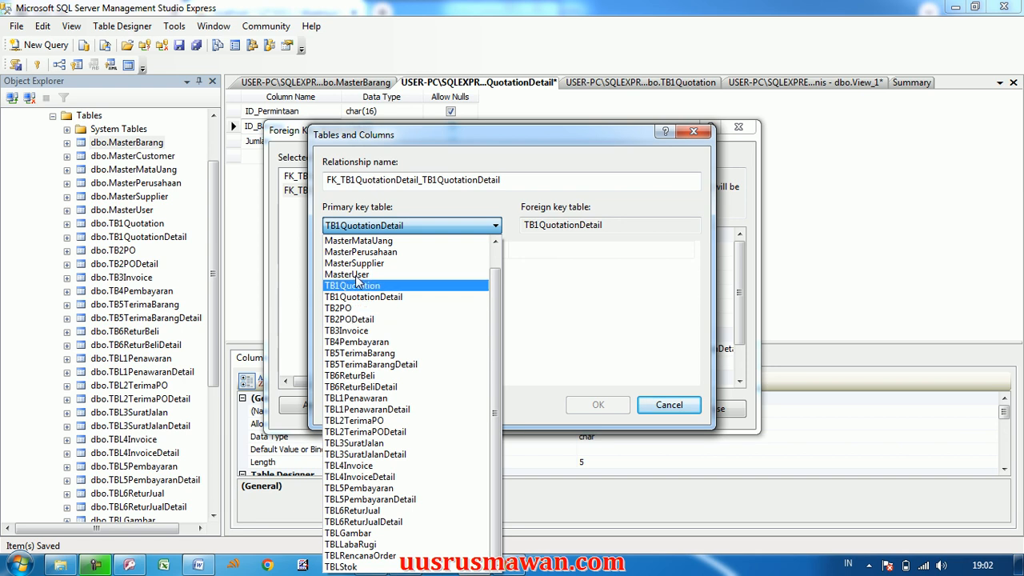
{"action": "scroll", "coordinate": [368, 275], "scroll_direction": "up", "scroll_amount": 2}
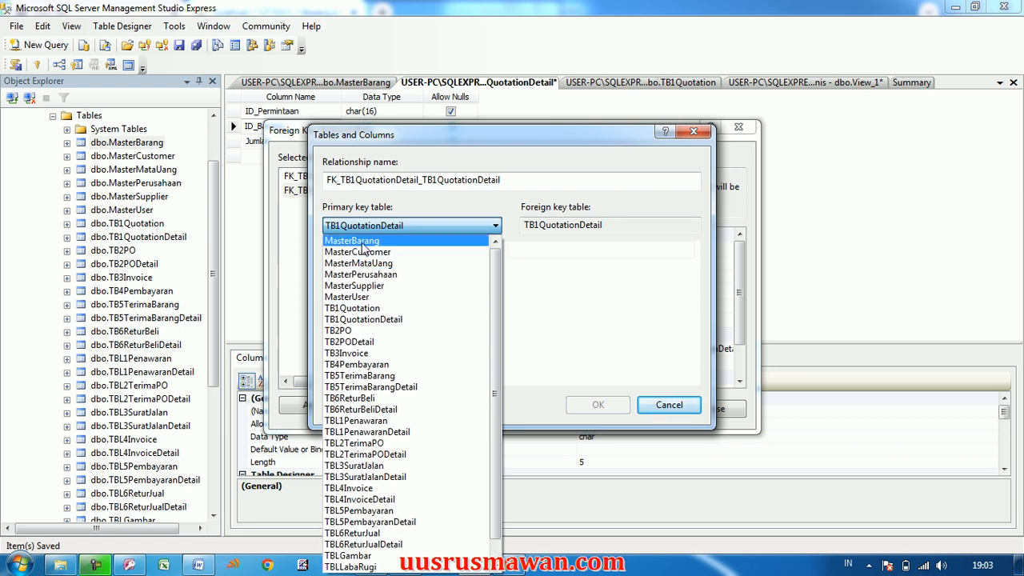
{"action": "left_click", "coordinate": [360, 241]}
{"action": "left_click", "coordinate": [365, 248]}
{"action": "left_click", "coordinate": [501, 252]}
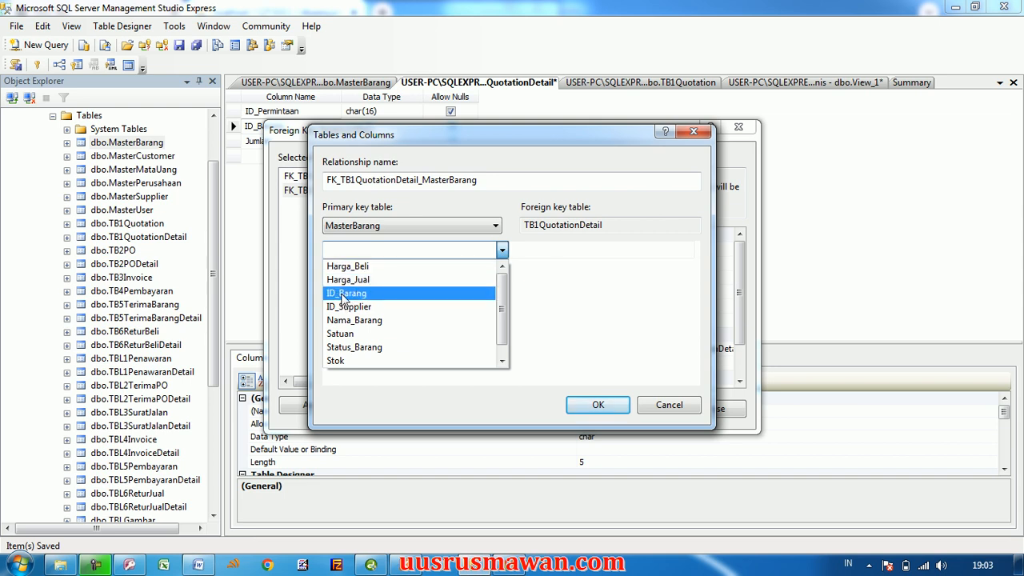
{"action": "left_click", "coordinate": [344, 294]}
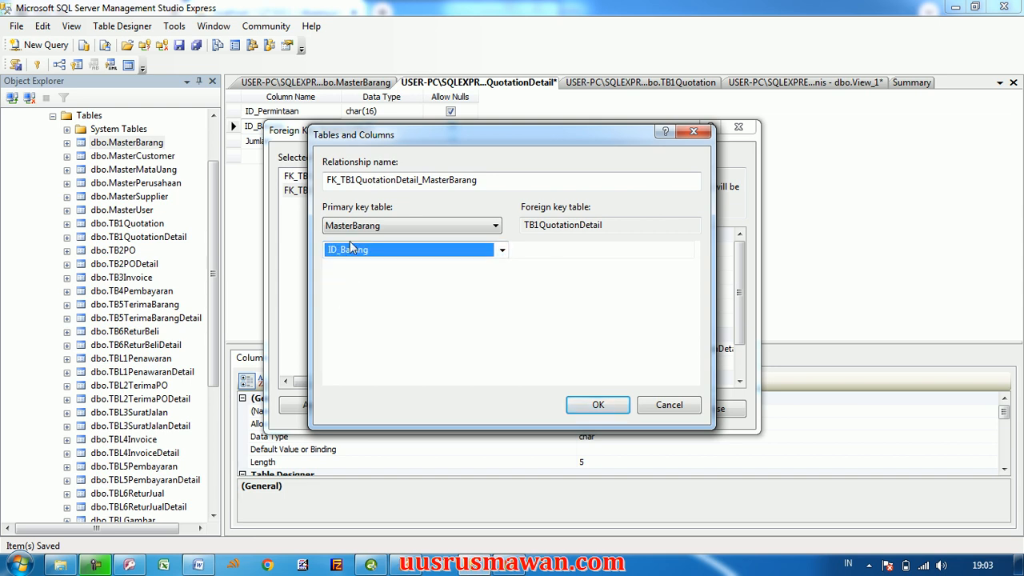
Match ID_Barang of TB1QuotationDetail as the foreign key column, accept the mapping and close the relationships
{"action": "left_click_drag", "start_coordinate": [616, 227], "coordinate": [518, 225]}
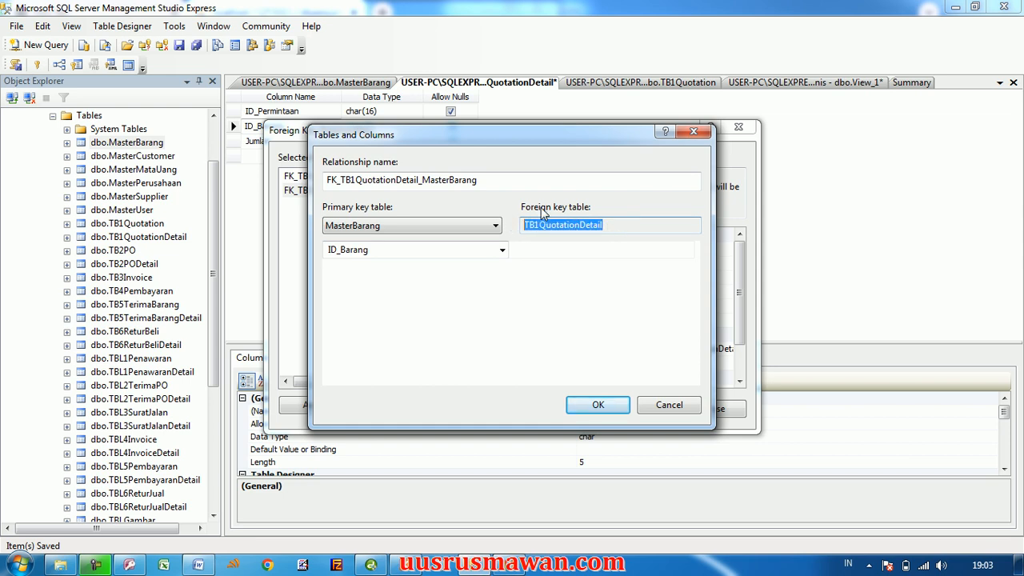
{"action": "left_click", "coordinate": [555, 251]}
{"action": "left_click", "coordinate": [687, 252]}
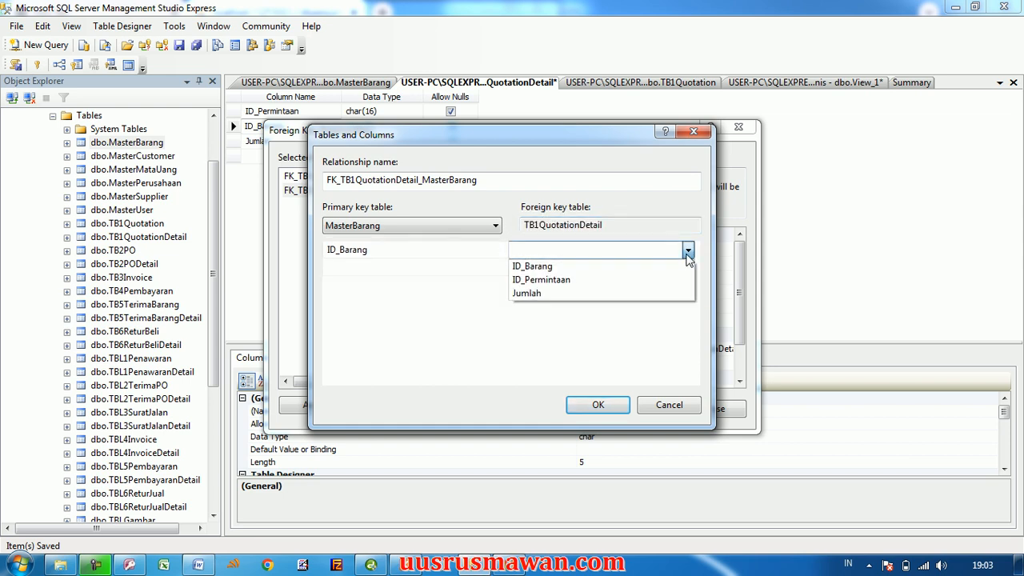
{"action": "left_click", "coordinate": [547, 265]}
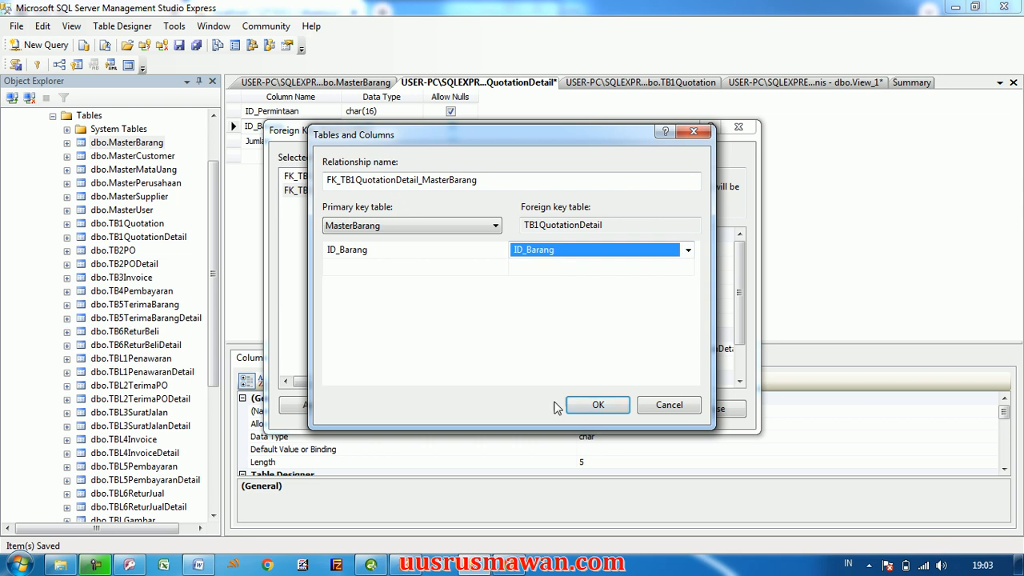
{"action": "left_click", "coordinate": [598, 406]}
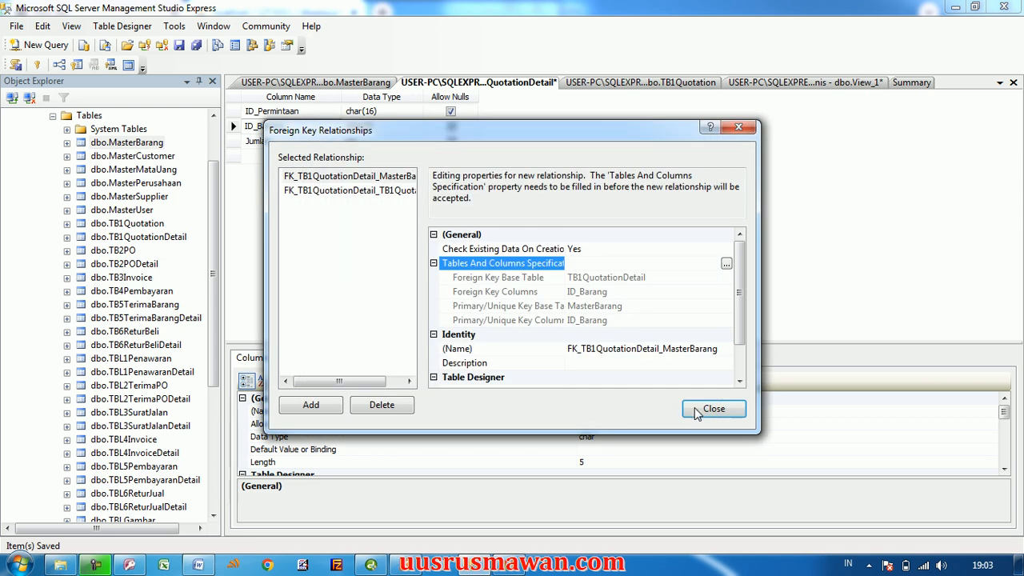
{"action": "left_click", "coordinate": [703, 410]}
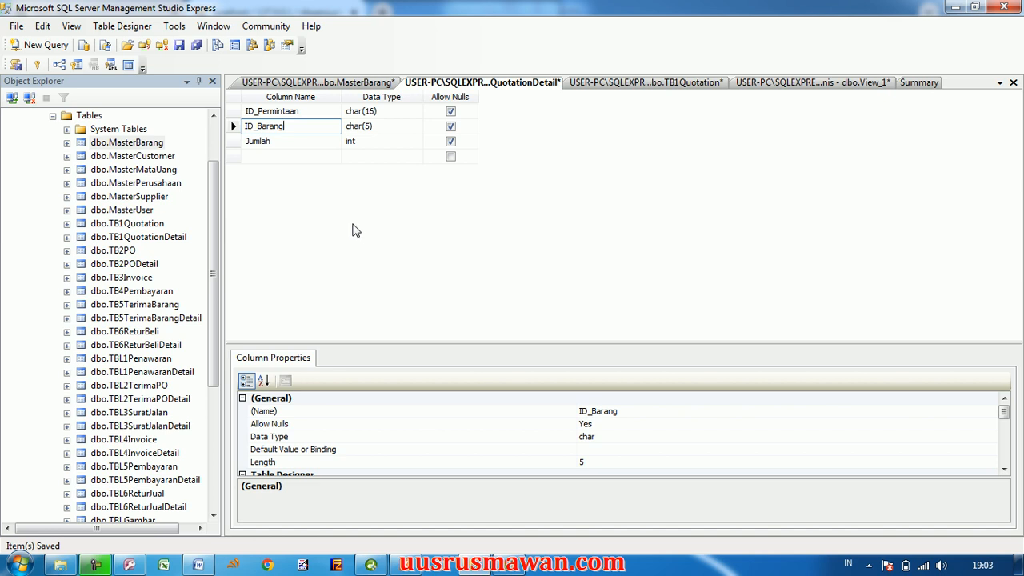
Compare the relationship diagrams in Access and the phpMyAdmin designer for dbpenjualan, and return to SQL Server Management Studio Express
{"action": "left_click", "coordinate": [129, 564]}
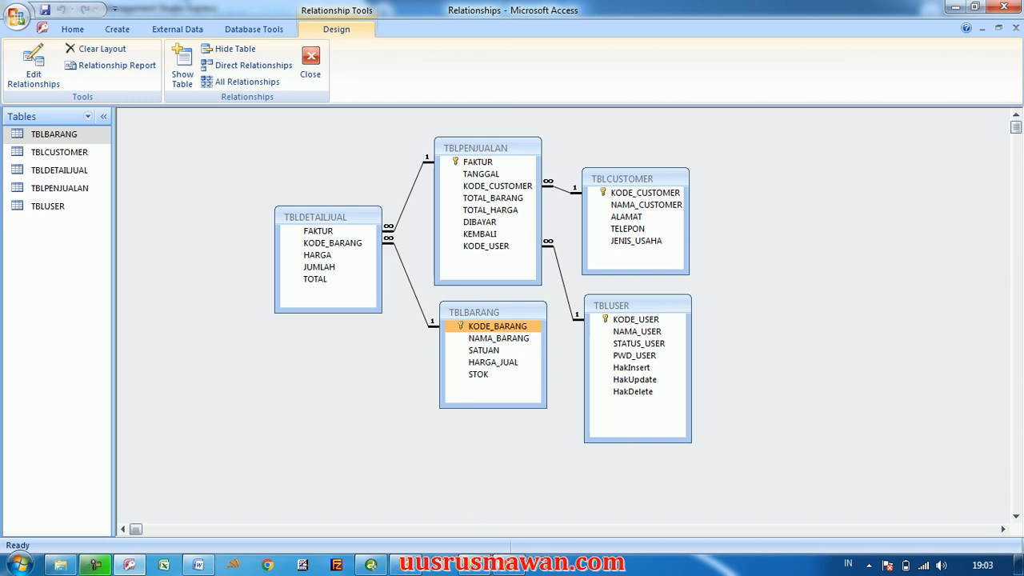
{"action": "left_click", "coordinate": [516, 569]}
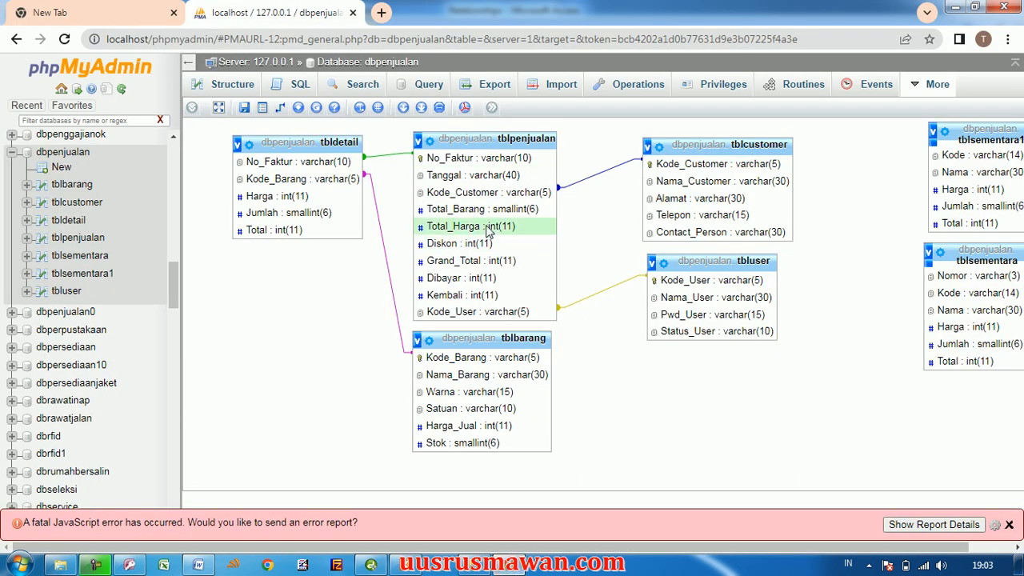
{"action": "left_click", "coordinate": [474, 568]}
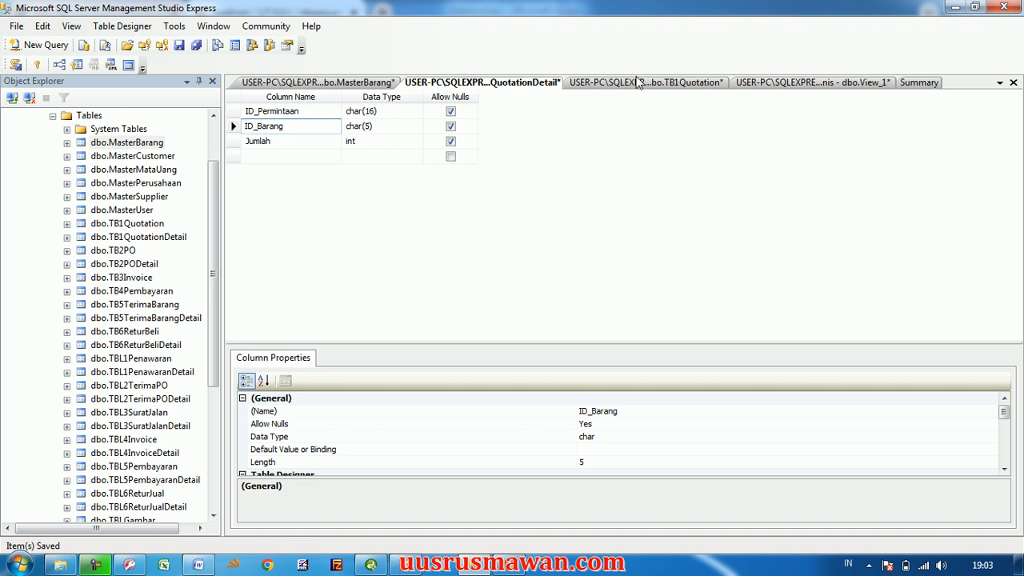
Remove TB1QuotationDetail, TB1Quotation, MasterSupplier, MasterBarang and MasterUser from the View_1 diagram
{"action": "left_click", "coordinate": [644, 87]}
{"action": "left_click", "coordinate": [776, 85]}
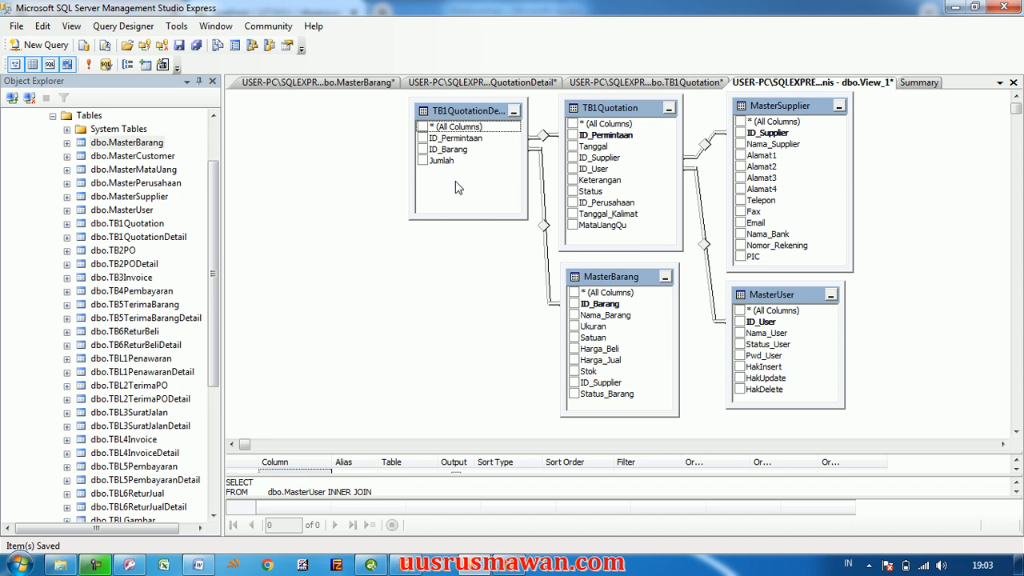
{"action": "left_click", "coordinate": [475, 109]}
{"action": "key", "text": "Delete"}
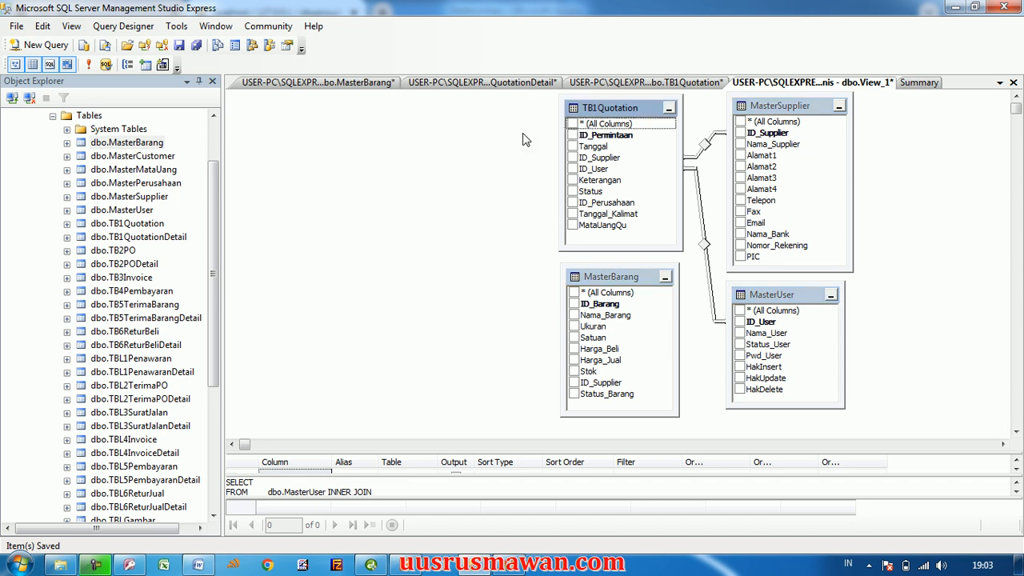
{"action": "left_click", "coordinate": [618, 110]}
{"action": "key", "text": "Delete"}
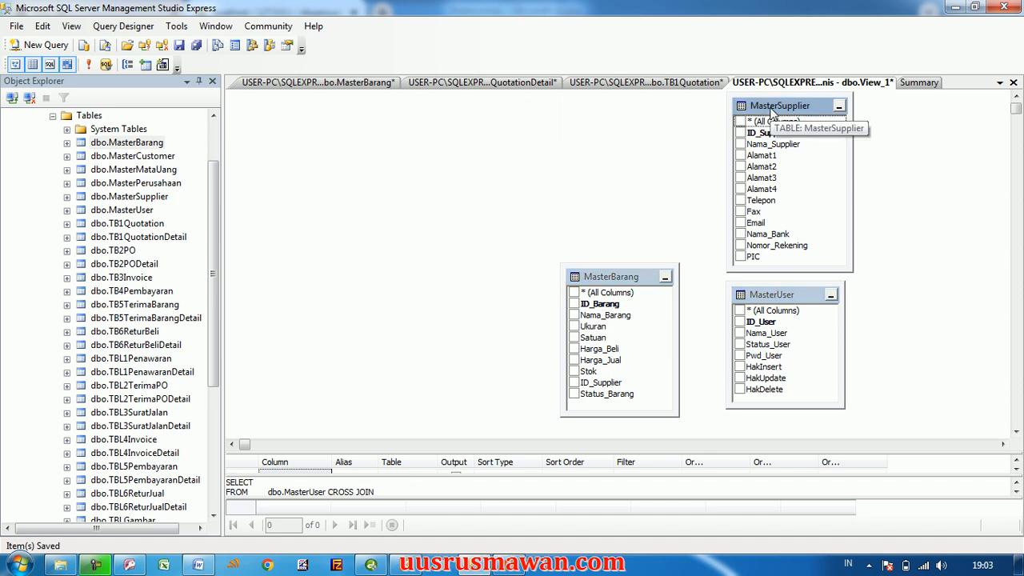
{"action": "left_click", "coordinate": [772, 108]}
{"action": "key", "text": "Delete"}
{"action": "left_click", "coordinate": [615, 277]}
{"action": "key", "text": "Delete"}
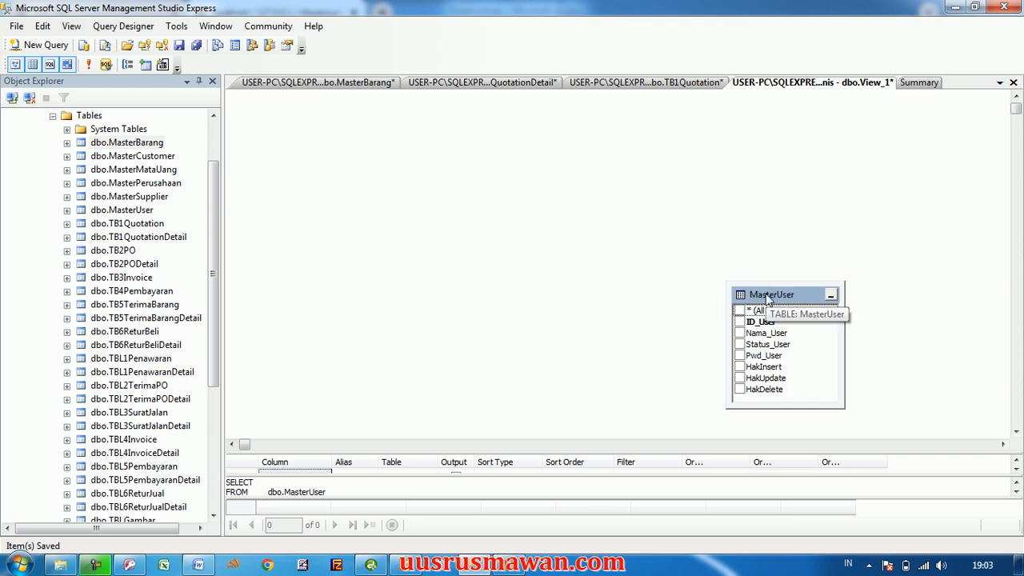
{"action": "key", "text": "Delete"}
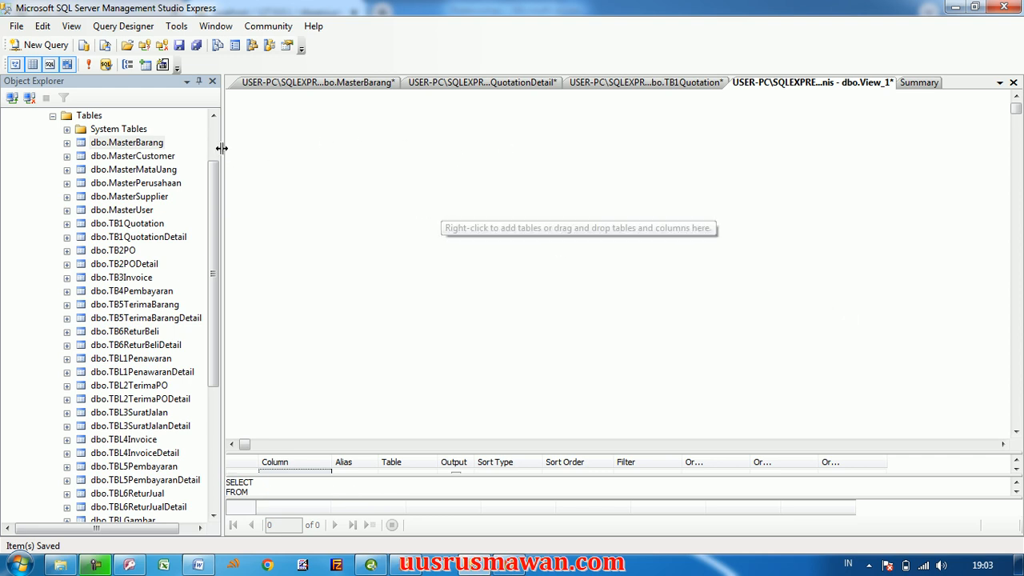
Add the MasterBarang, MasterSupplier, MasterUser, TB1Quotation and TB1QuotationDetail tables to the empty View_1 diagram
{"action": "right_click", "coordinate": [328, 129]}
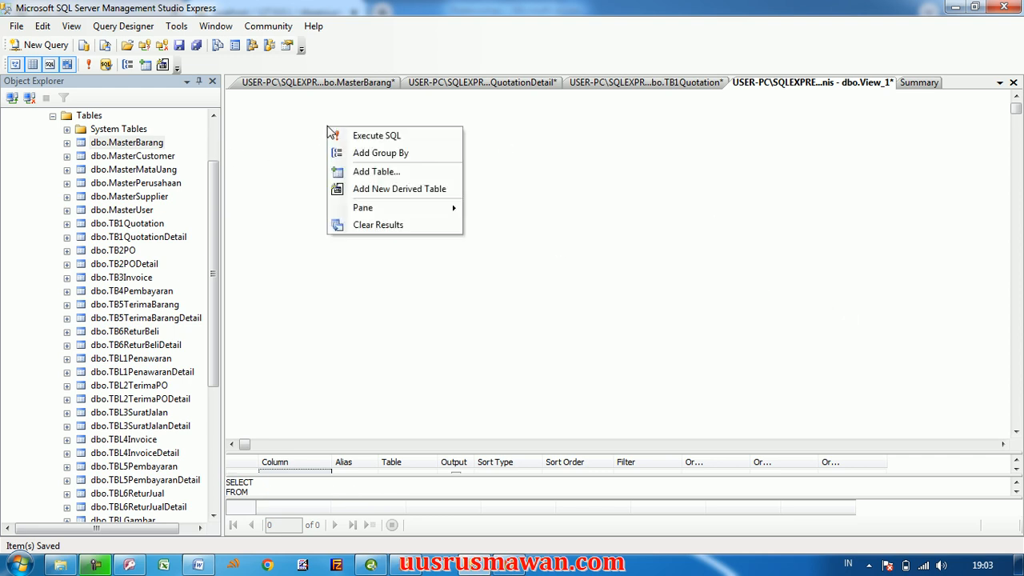
{"action": "left_click", "coordinate": [373, 172]}
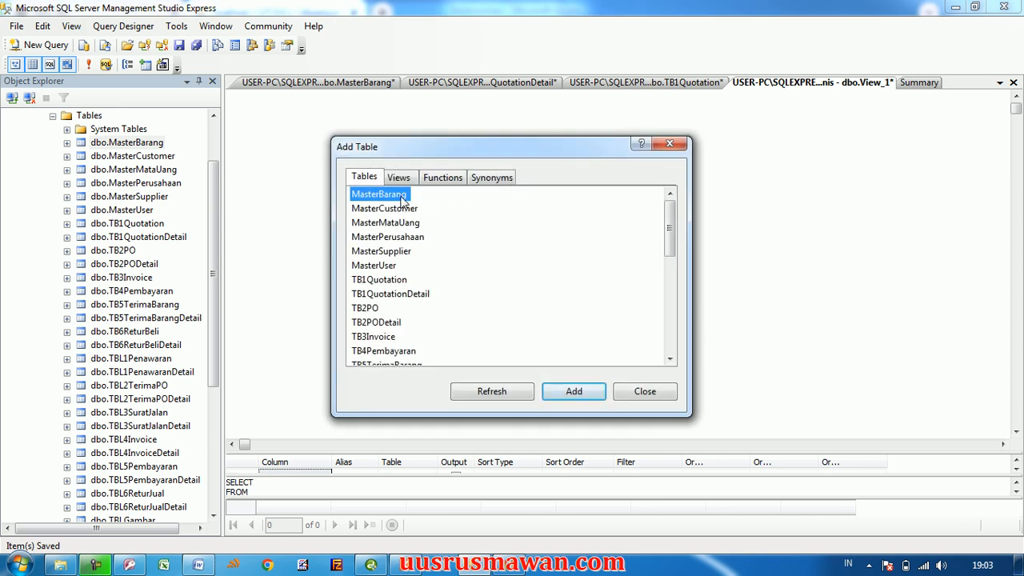
{"action": "double_click", "coordinate": [402, 200]}
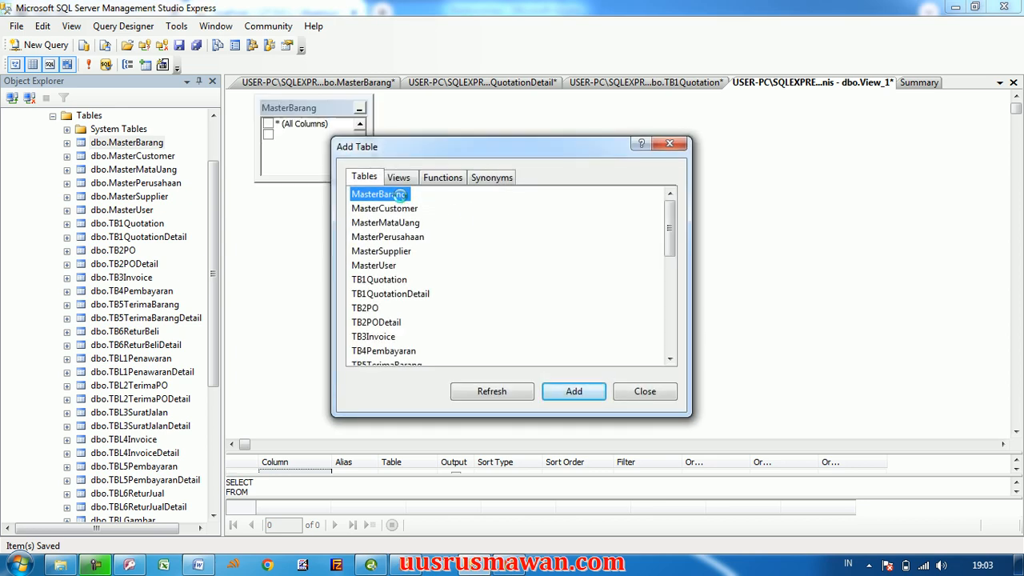
{"action": "double_click", "coordinate": [398, 252]}
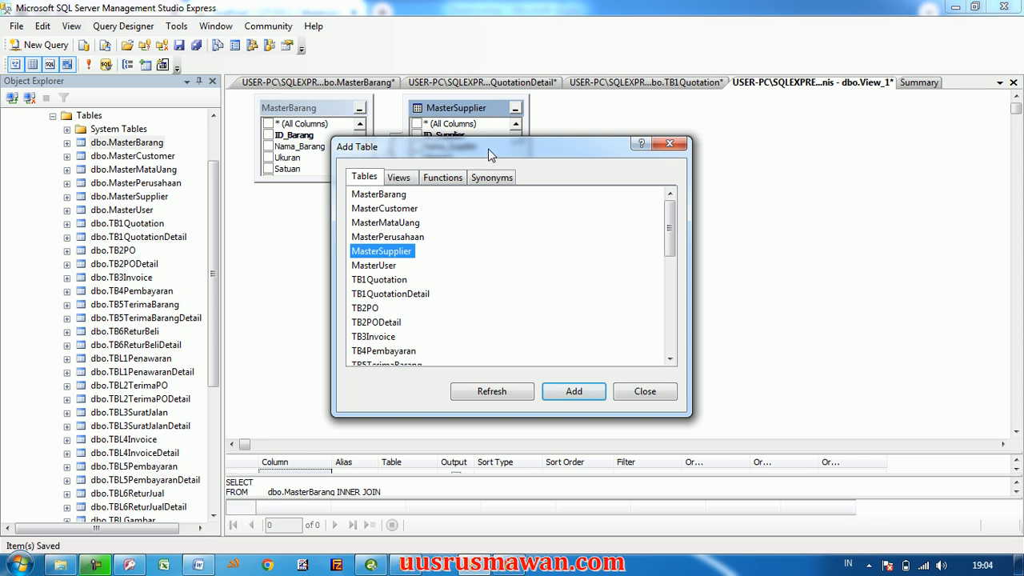
{"action": "left_click_drag", "start_coordinate": [491, 154], "coordinate": [550, 311]}
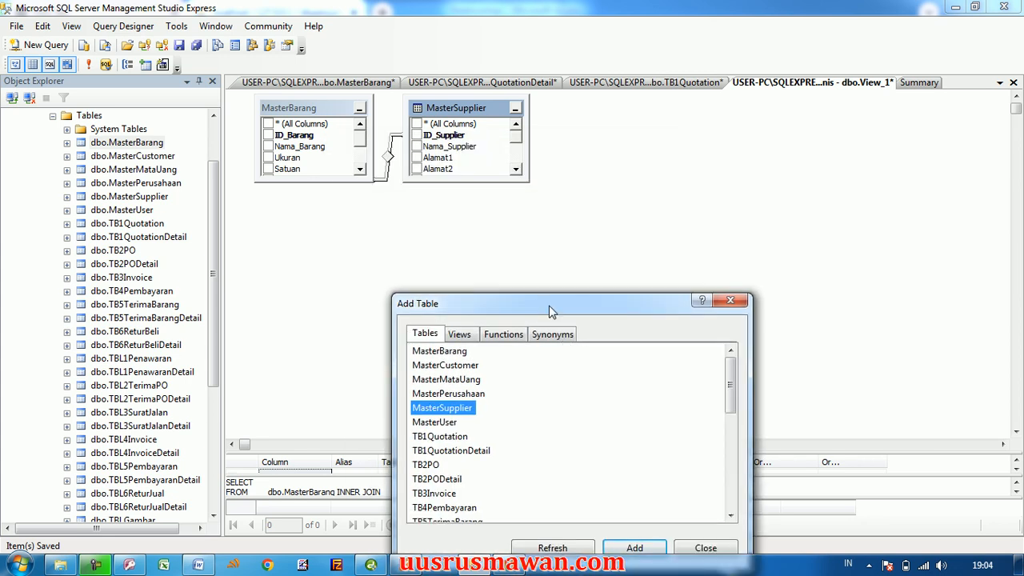
{"action": "left_click_drag", "start_coordinate": [550, 311], "coordinate": [466, 123]}
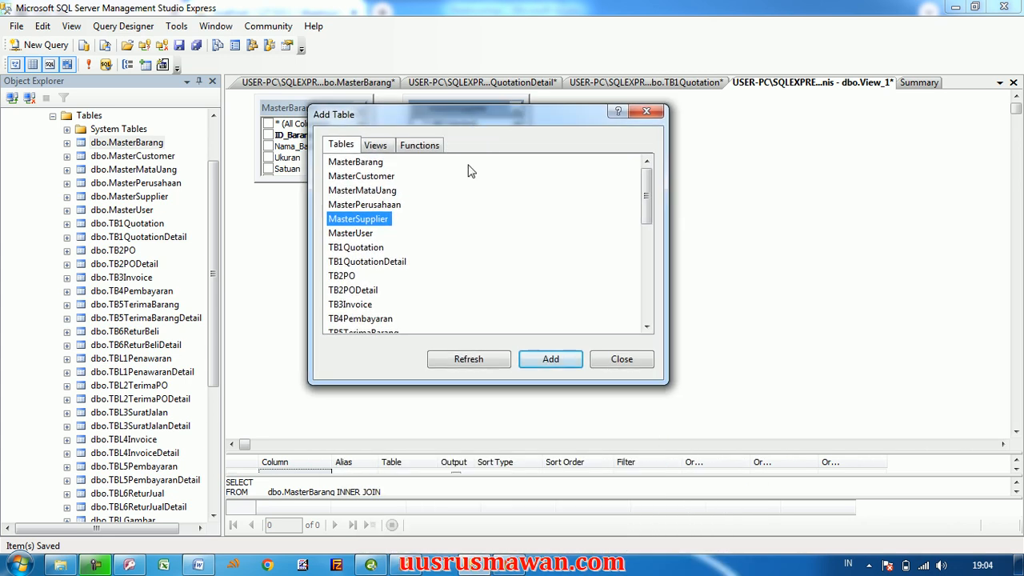
{"action": "double_click", "coordinate": [364, 233]}
{"action": "double_click", "coordinate": [379, 250]}
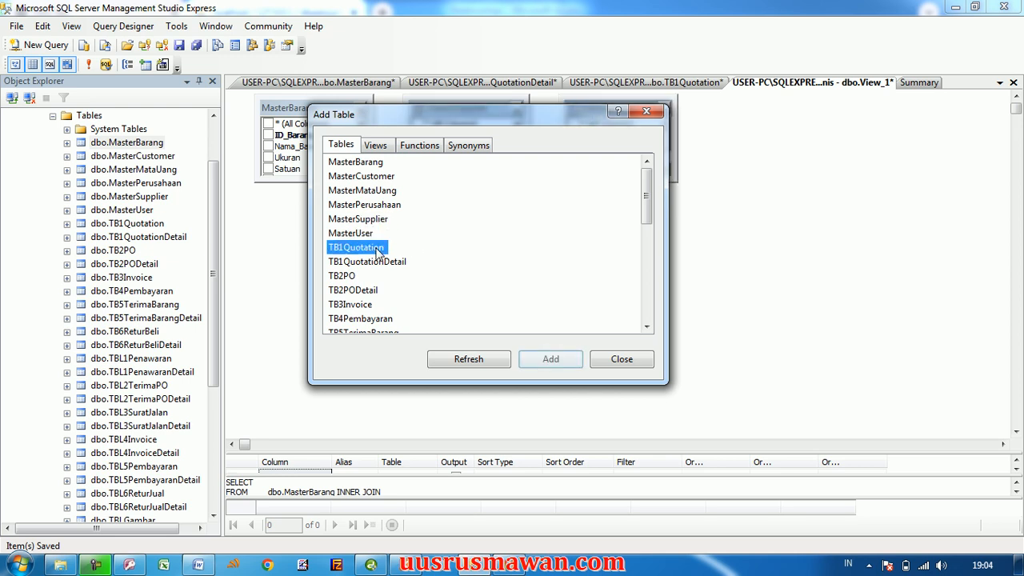
{"action": "double_click", "coordinate": [397, 264]}
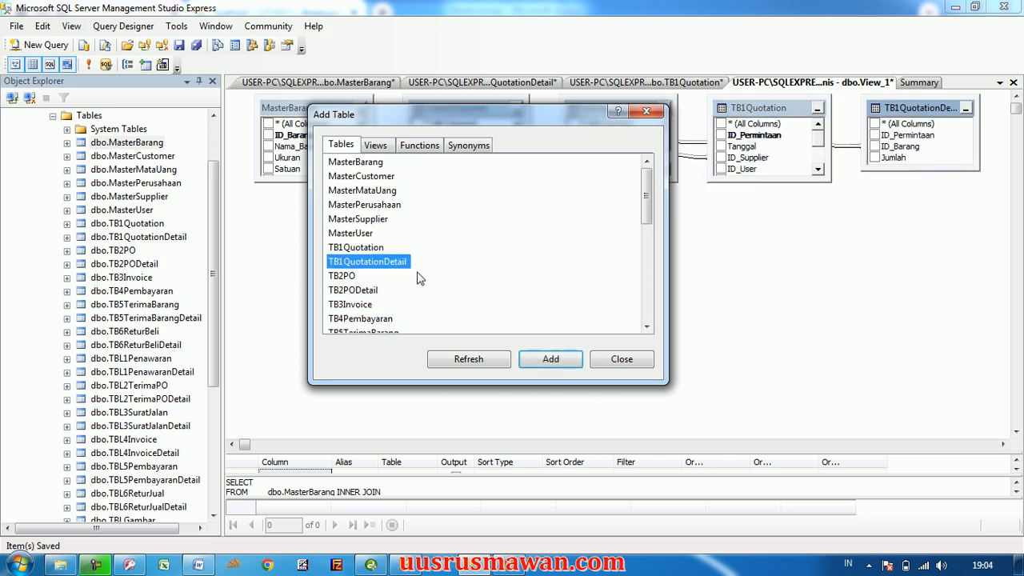
{"action": "left_click", "coordinate": [619, 358]}
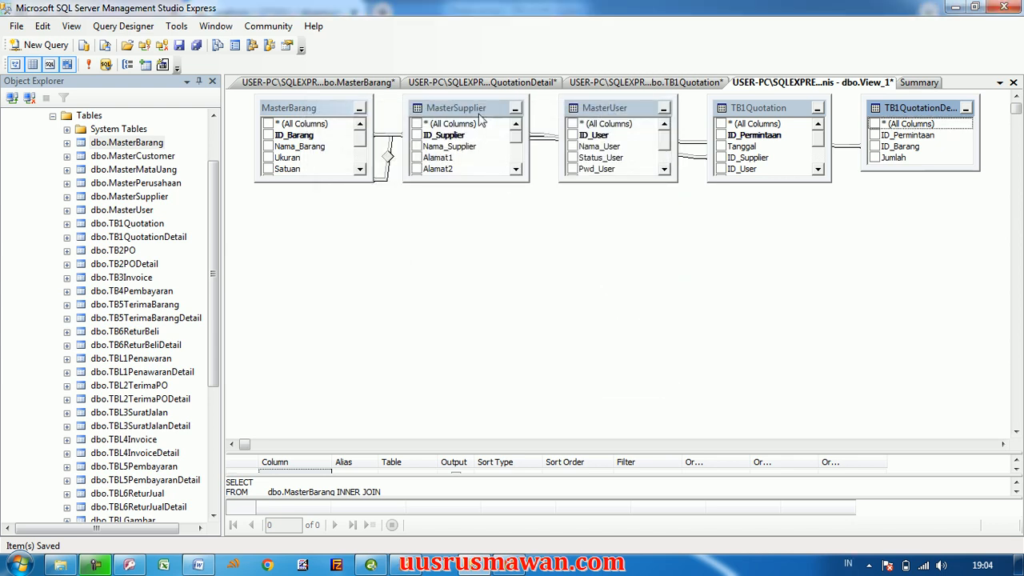
Spread out the View_1 tables, placing TB1QuotationDetail beside MasterBarang, TB1Quotation centrally, and MasterSupplier and MasterUser lower down
{"action": "left_click_drag", "start_coordinate": [463, 106], "coordinate": [480, 318]}
{"action": "left_click_drag", "start_coordinate": [601, 109], "coordinate": [782, 276]}
{"action": "left_click_drag", "start_coordinate": [754, 111], "coordinate": [614, 182]}
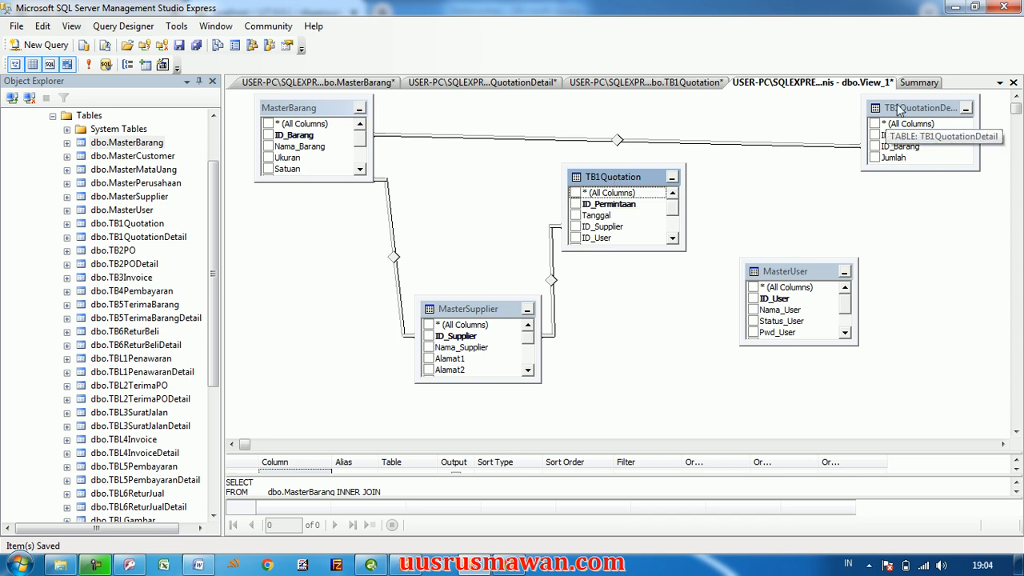
{"action": "left_click_drag", "start_coordinate": [897, 106], "coordinate": [444, 113]}
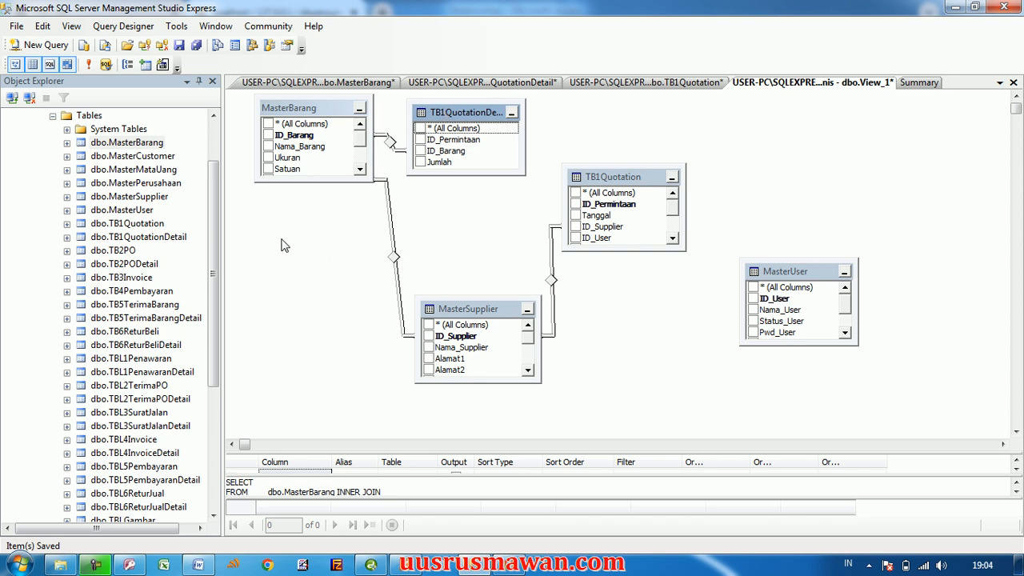
{"action": "left_click_drag", "start_coordinate": [636, 182], "coordinate": [633, 156]}
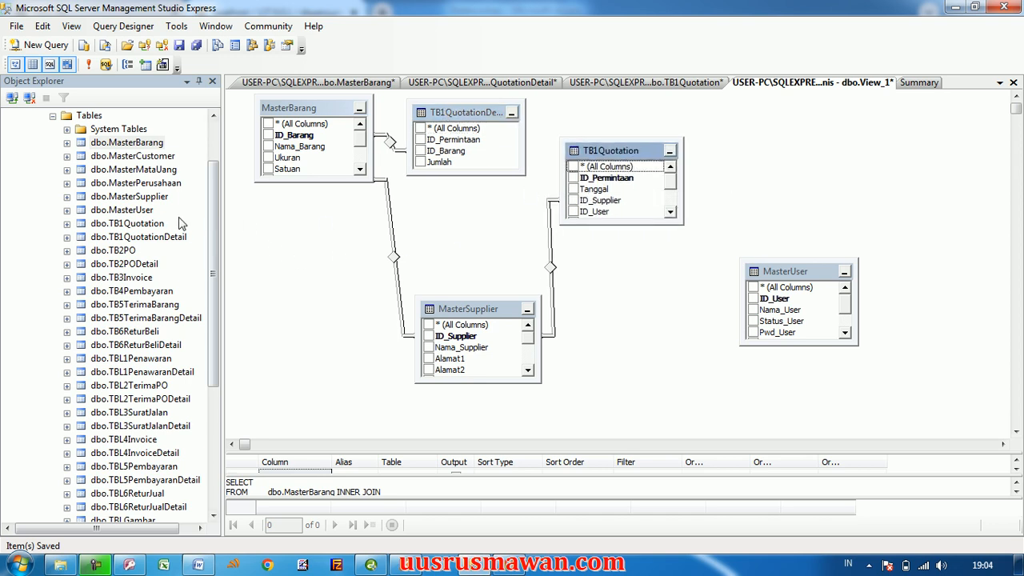
Open the MasterUser table design and examine the tables and columns specification of its foreign key relationship with TB1Quotation
{"action": "right_click", "coordinate": [143, 210]}
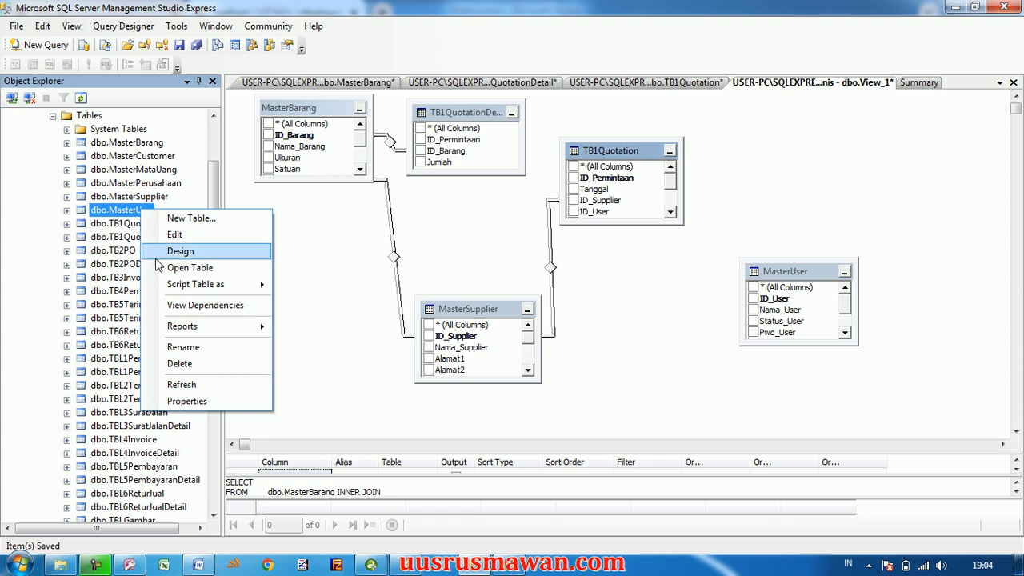
{"action": "left_click", "coordinate": [173, 255]}
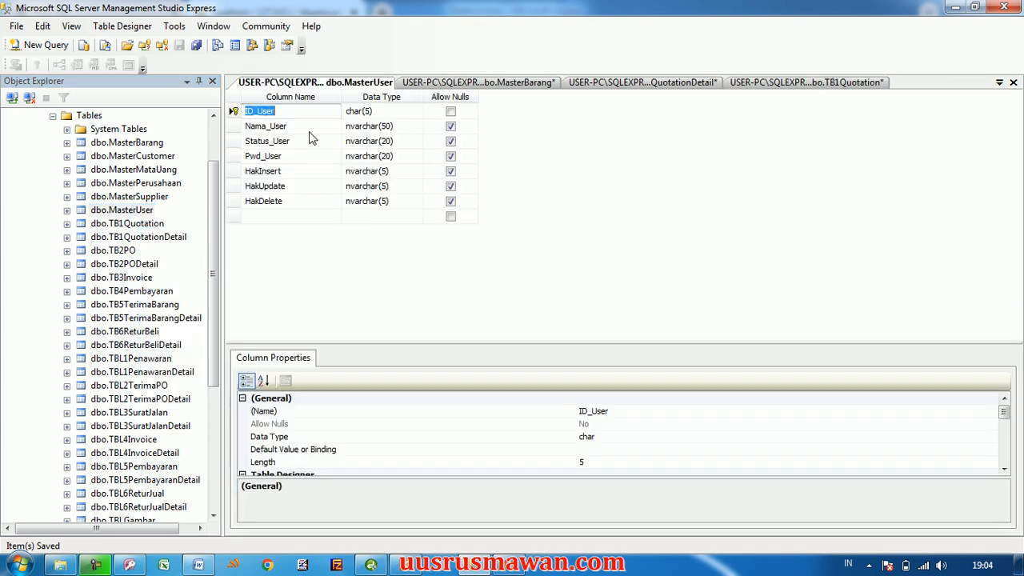
{"action": "left_click", "coordinate": [307, 112]}
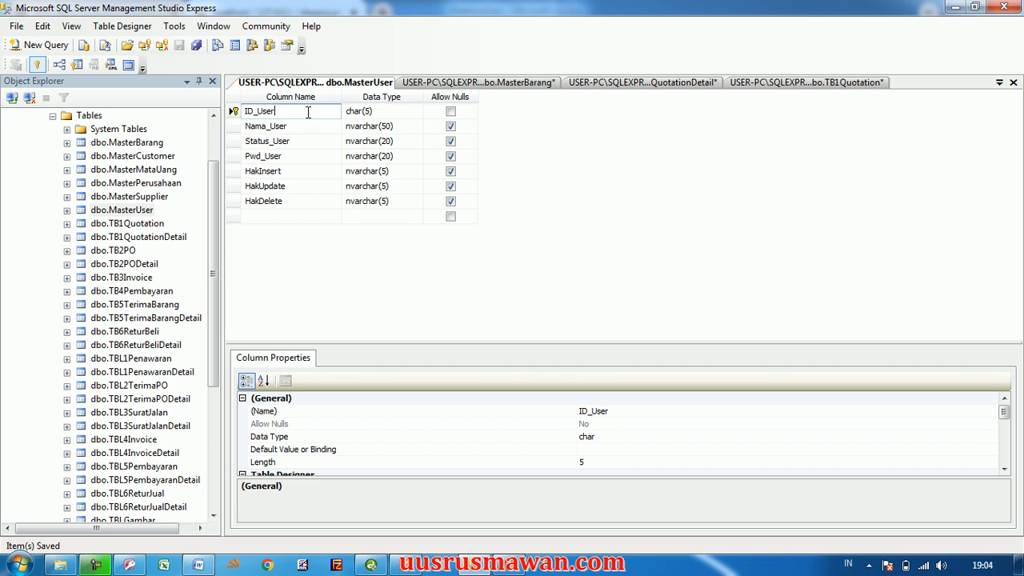
{"action": "right_click", "coordinate": [307, 112]}
{"action": "left_click", "coordinate": [346, 176]}
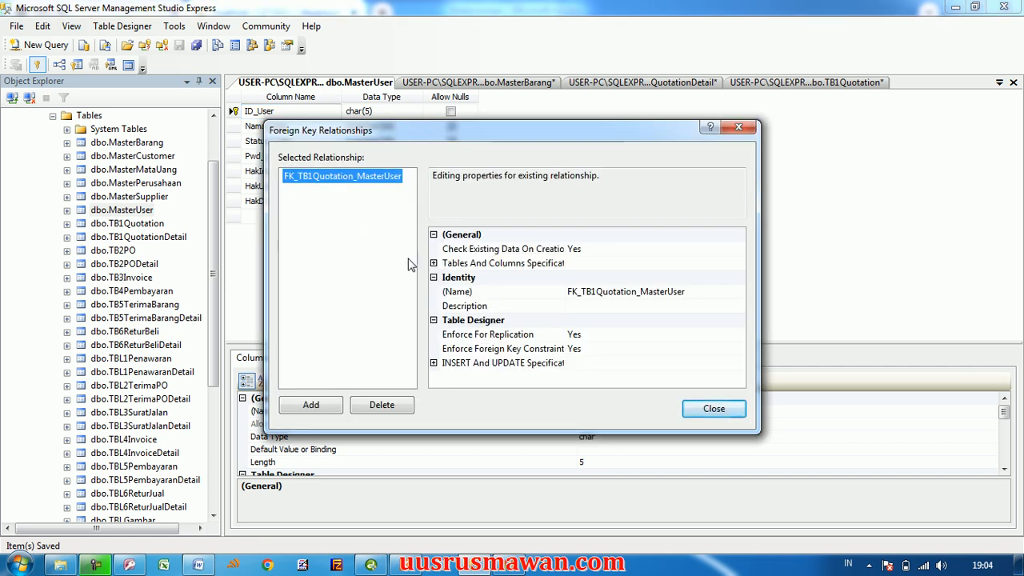
{"action": "left_click", "coordinate": [433, 264]}
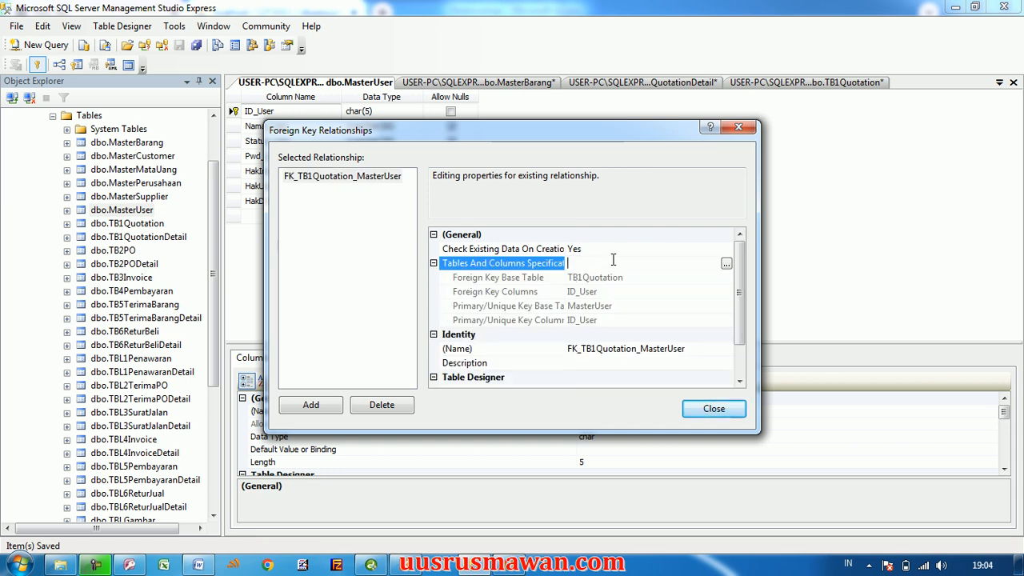
{"action": "left_click", "coordinate": [726, 263]}
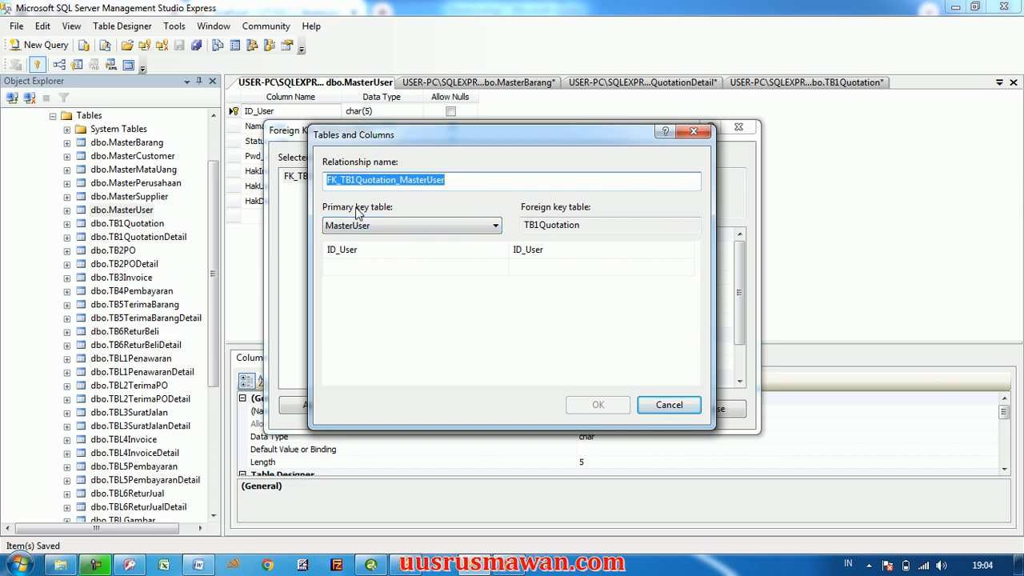
Close the MasterUser relationship specification without changes and return to the View_1 diagram
{"action": "left_click", "coordinate": [587, 226]}
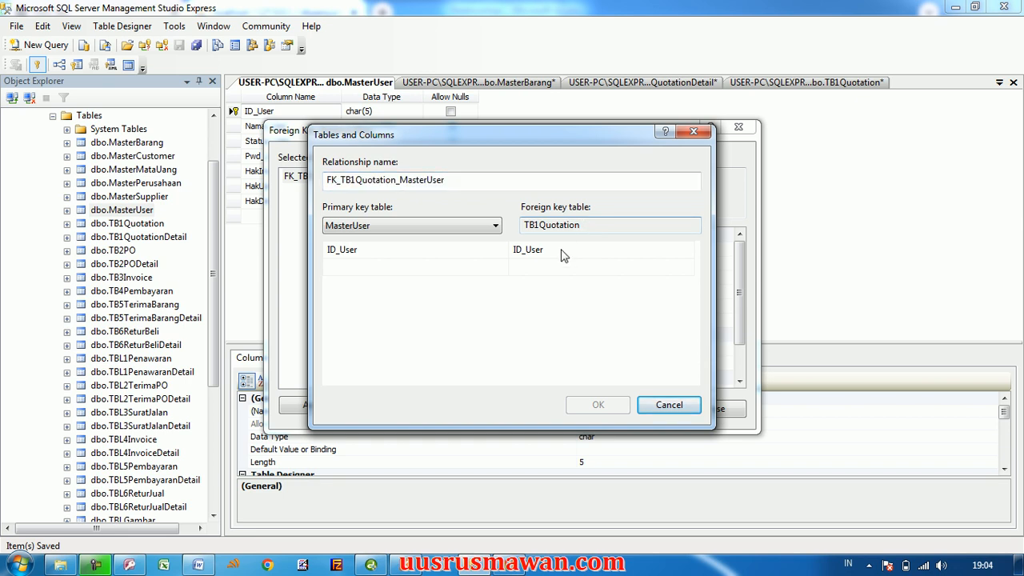
{"action": "left_click", "coordinate": [668, 406]}
{"action": "left_click", "coordinate": [694, 411]}
{"action": "left_click", "coordinate": [812, 83]}
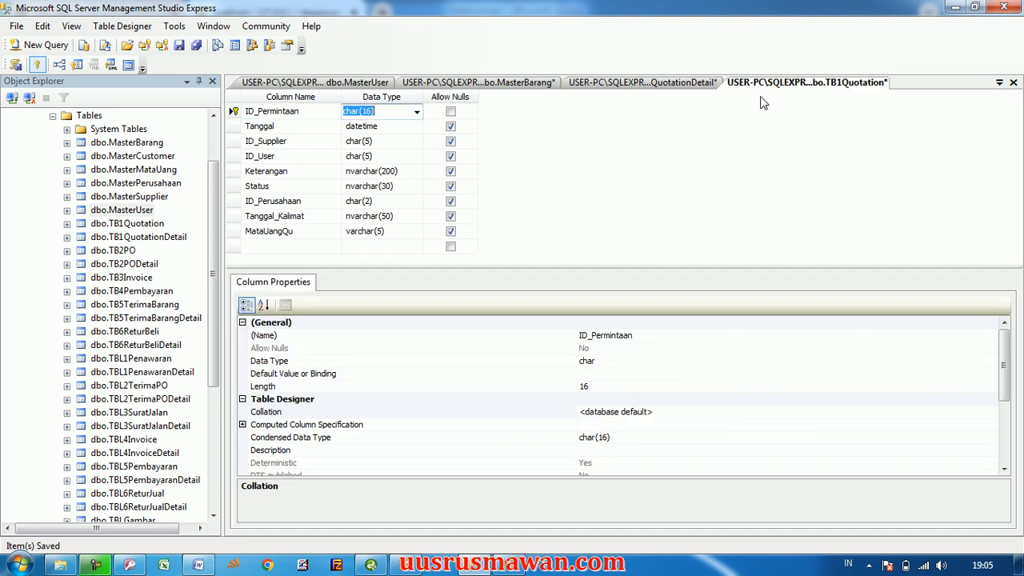
{"action": "left_click", "coordinate": [684, 84]}
{"action": "left_click", "coordinate": [516, 84]}
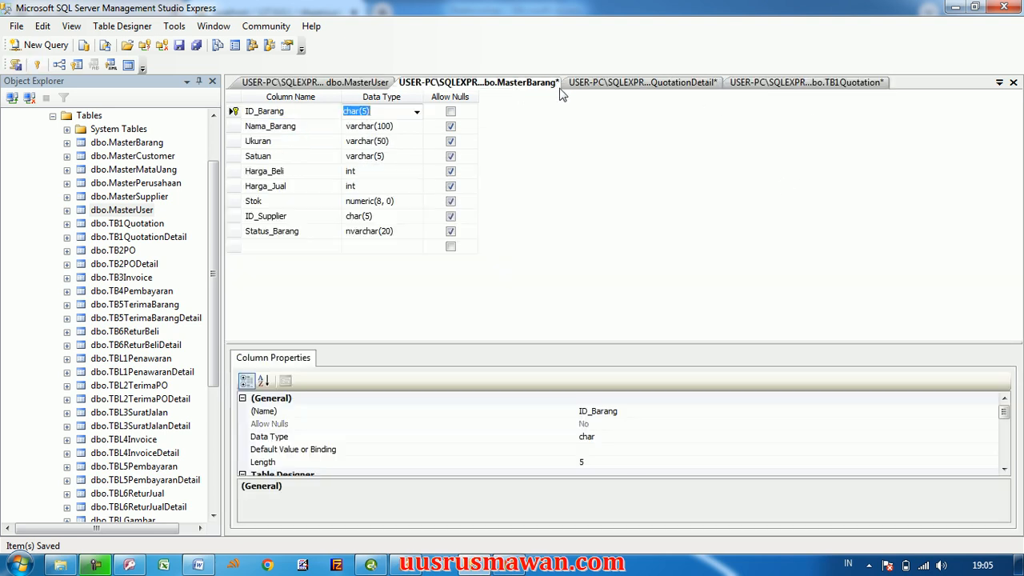
{"action": "left_click", "coordinate": [999, 84]}
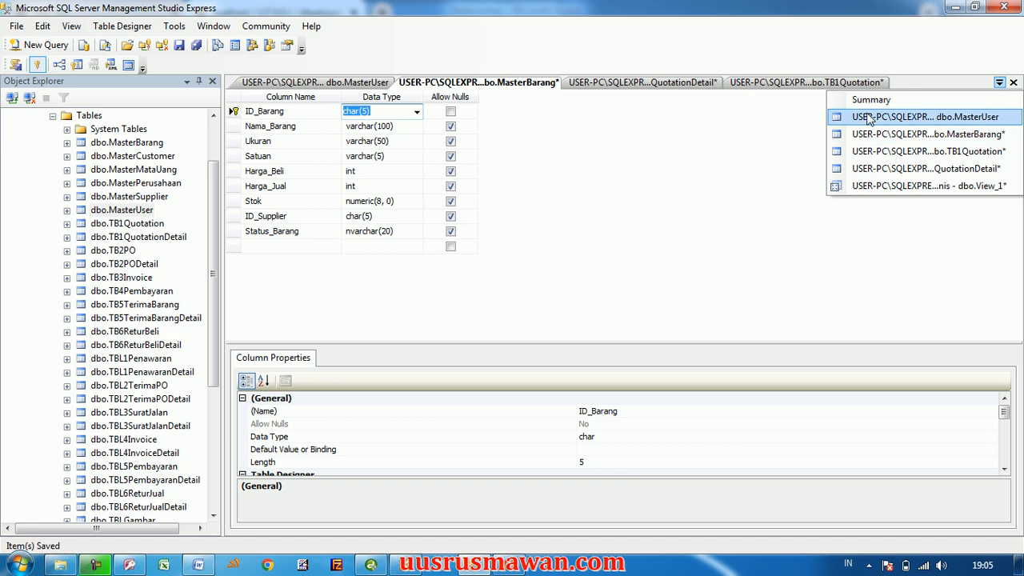
{"action": "left_click", "coordinate": [888, 190]}
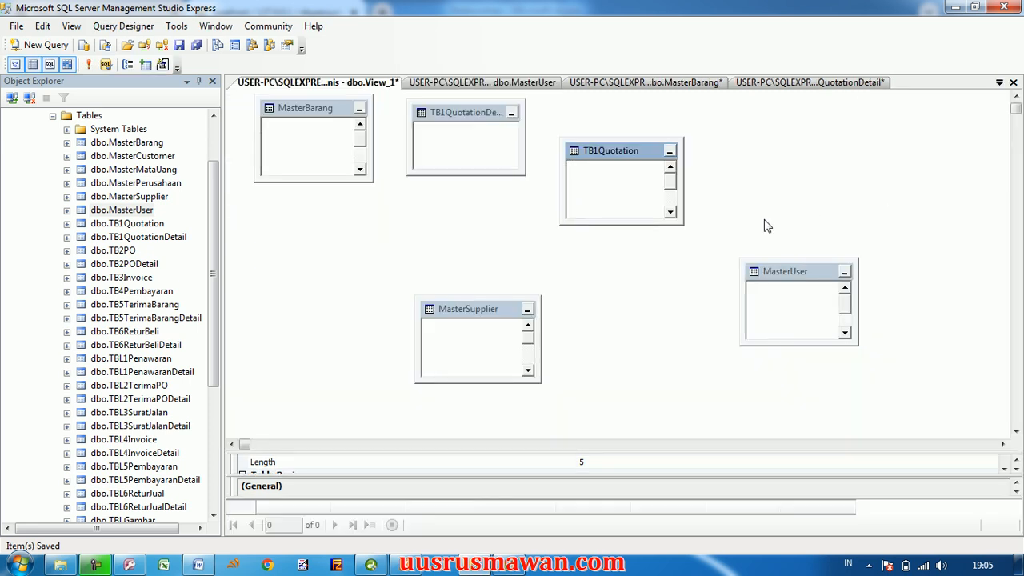
Move TB1Quotation slightly away from TB1QuotationDetail and heighten both tables in the View_1 diagram so that all their columns show
{"action": "left_click_drag", "start_coordinate": [639, 153], "coordinate": [654, 140]}
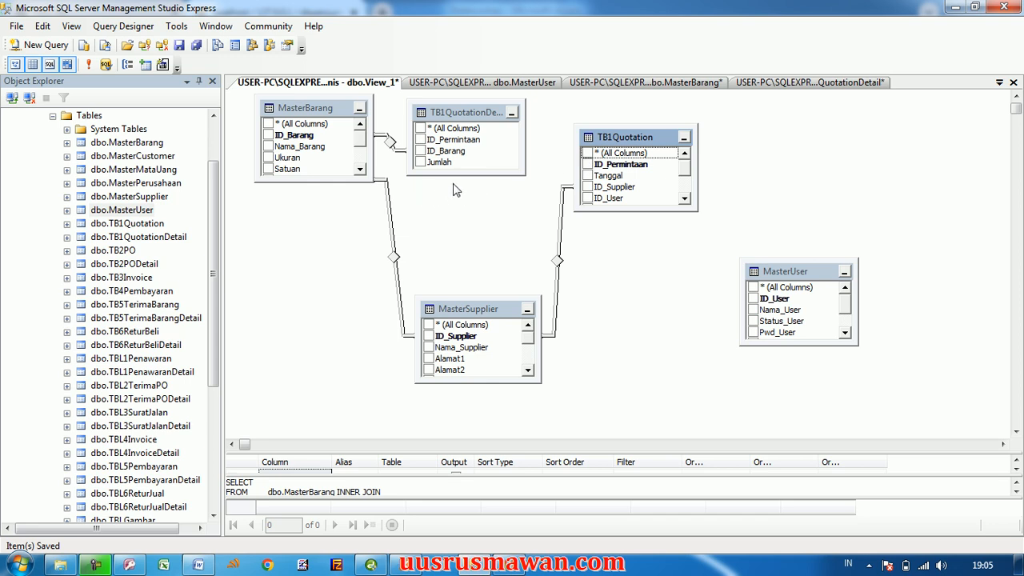
{"action": "left_click_drag", "start_coordinate": [468, 174], "coordinate": [470, 229]}
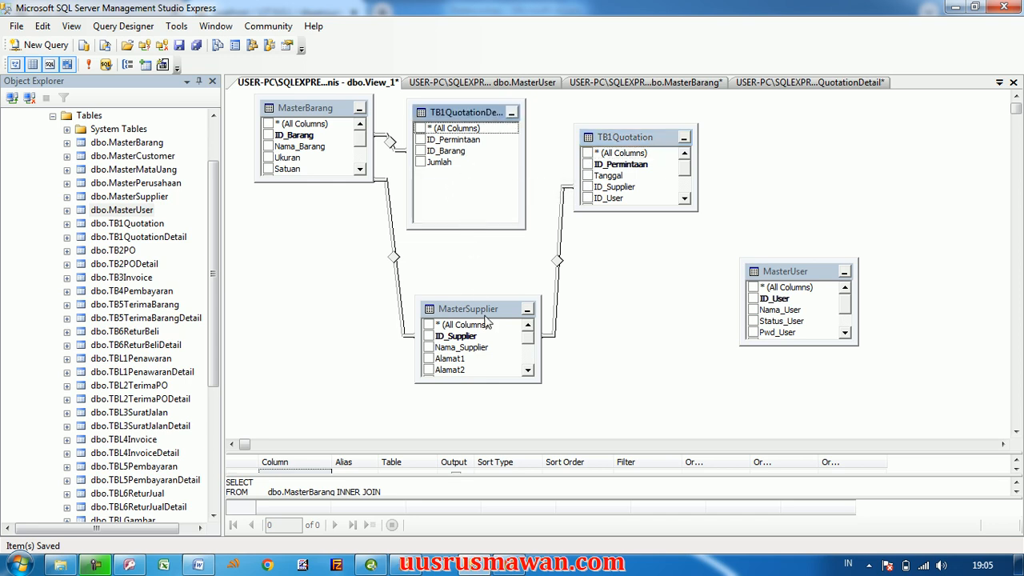
{"action": "left_click_drag", "start_coordinate": [645, 211], "coordinate": [700, 299]}
Join ID_User of MasterUser to ID_User of TB1Quotation and place MasterUser beside TB1Quotation in the diagram
{"action": "left_click", "coordinate": [765, 299]}
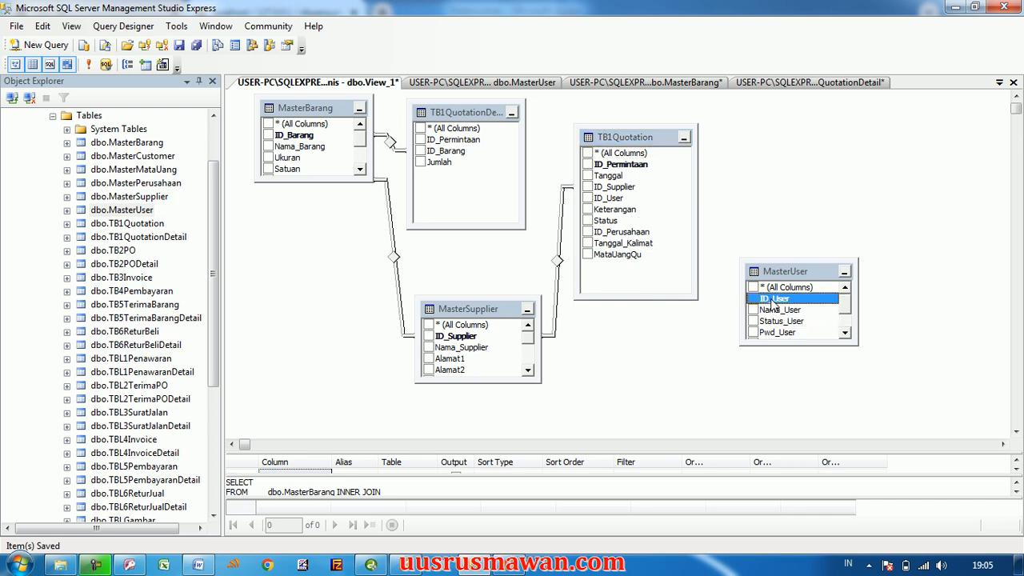
{"action": "left_click_drag", "start_coordinate": [772, 306], "coordinate": [612, 200]}
{"action": "left_click_drag", "start_coordinate": [784, 271], "coordinate": [767, 115]}
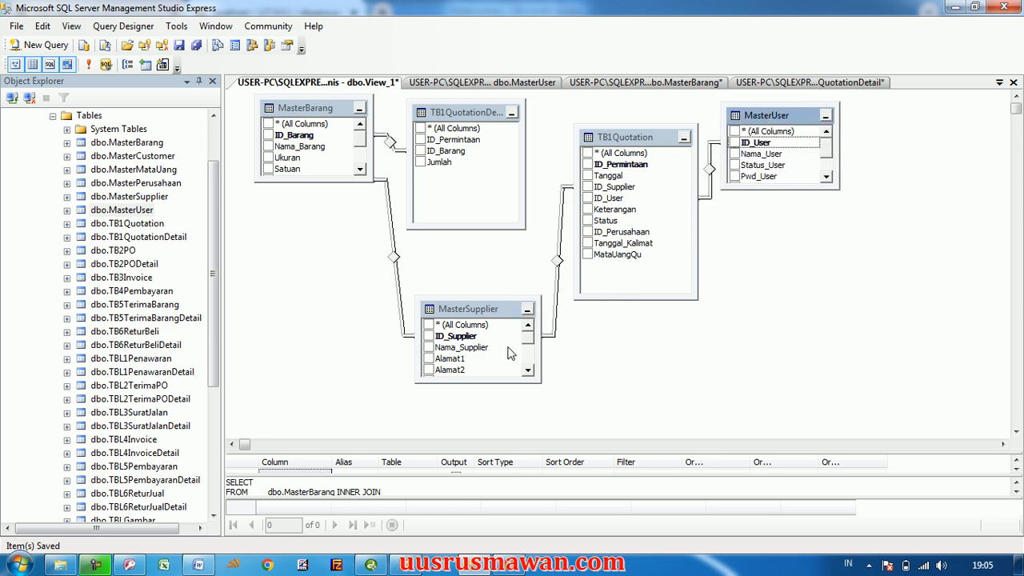
Move TB1QuotationDetail a little farther from MasterBarang and heighten MasterBarang to show all its columns
{"action": "left_click", "coordinate": [395, 279]}
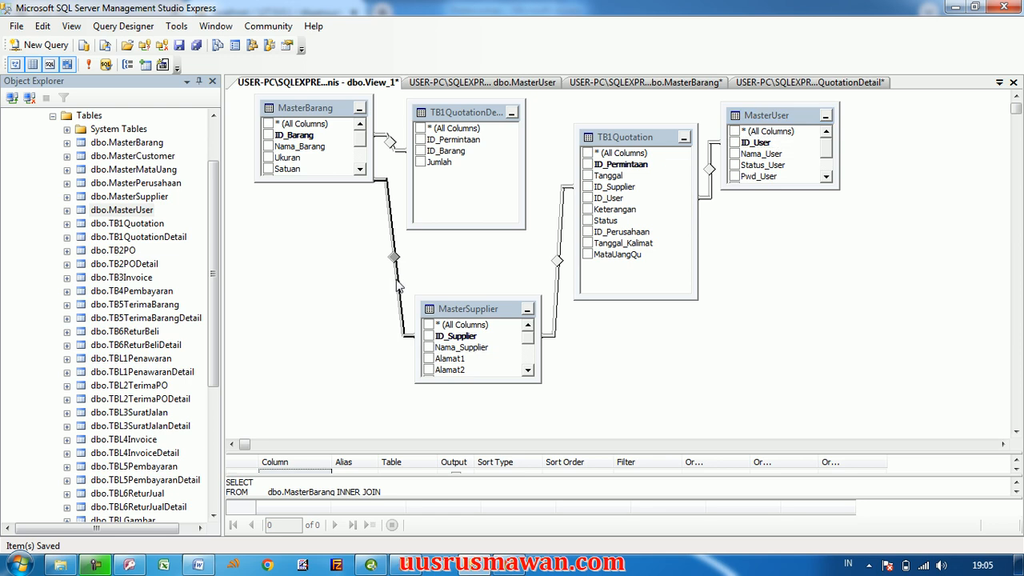
{"action": "left_click_drag", "start_coordinate": [462, 109], "coordinate": [487, 107]}
{"action": "left_click_drag", "start_coordinate": [333, 181], "coordinate": [333, 245]}
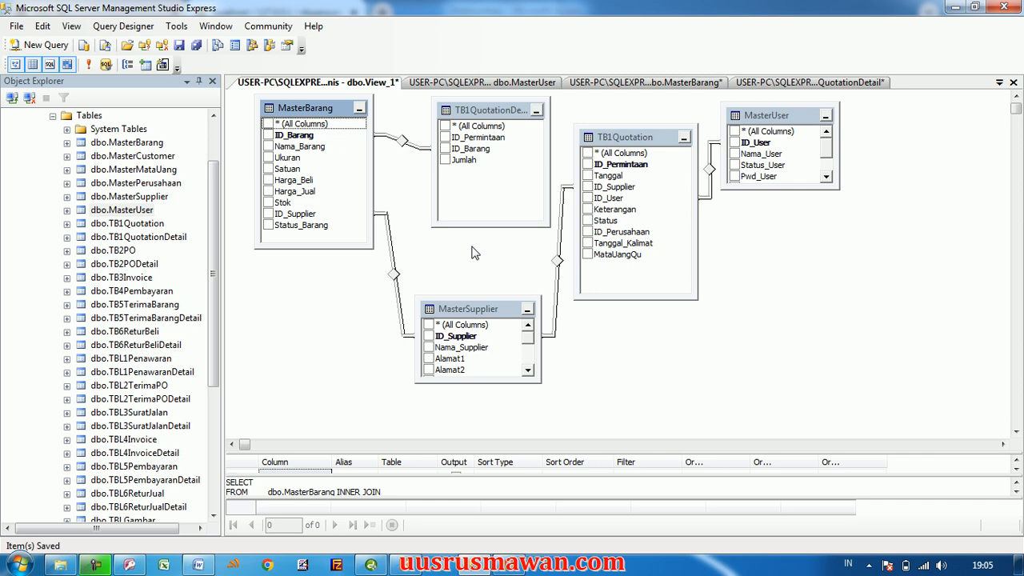
Look through the open table designs and open the tables and columns specification of TB1Quotation's relationship with MasterSupplier
{"action": "left_click", "coordinate": [494, 85]}
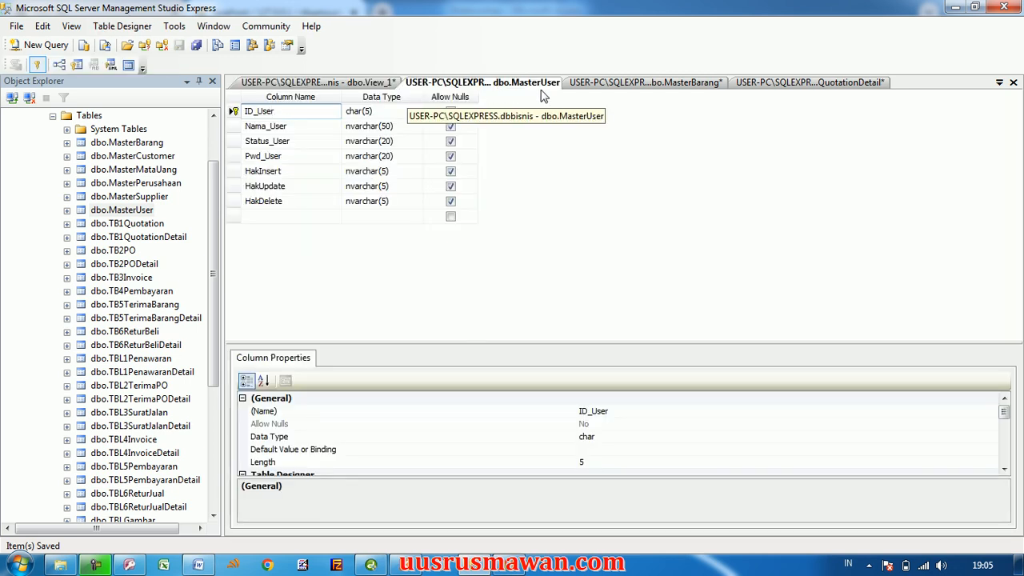
{"action": "left_click", "coordinate": [599, 83]}
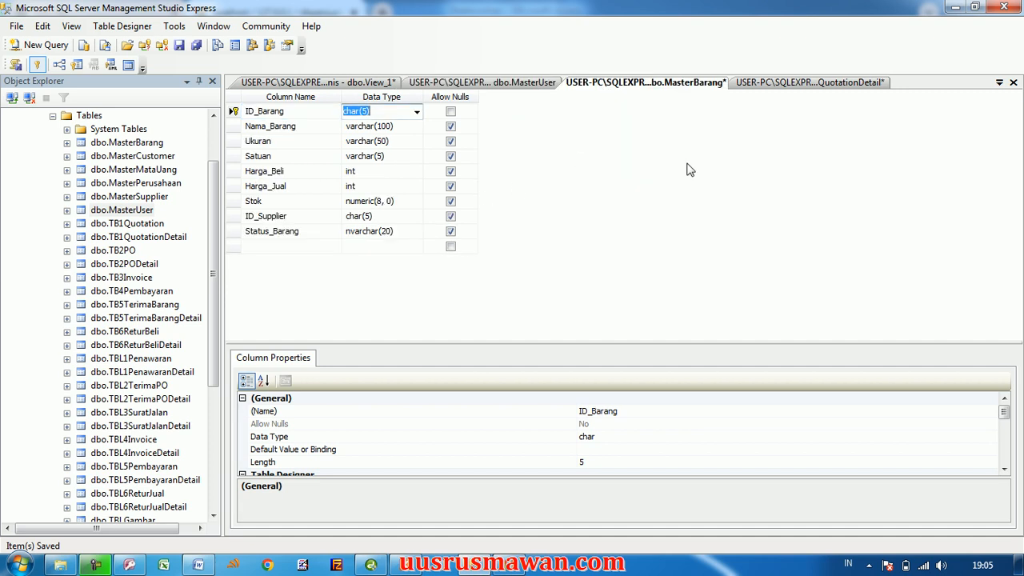
{"action": "left_click", "coordinate": [773, 83]}
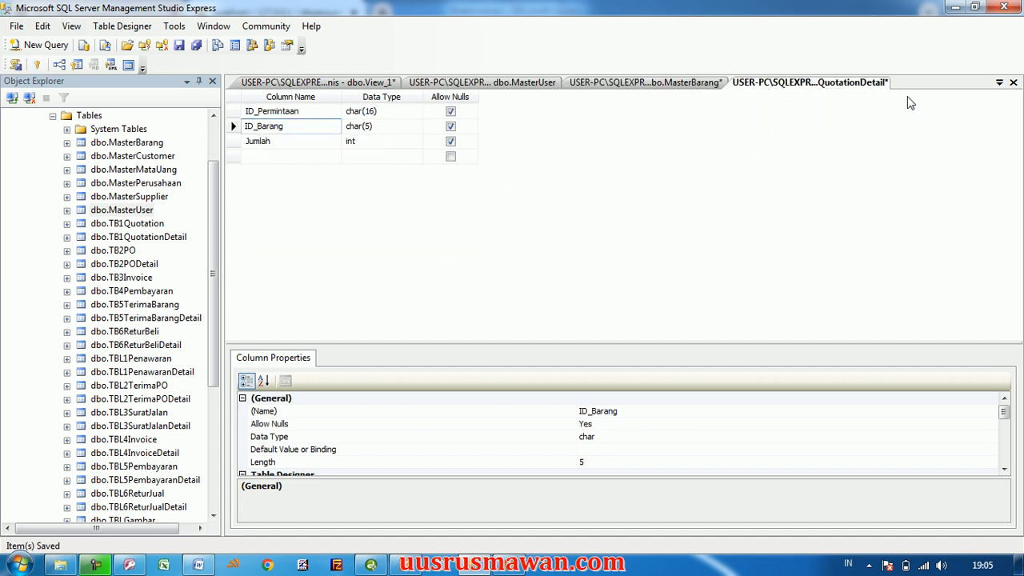
{"action": "left_click", "coordinate": [998, 83]}
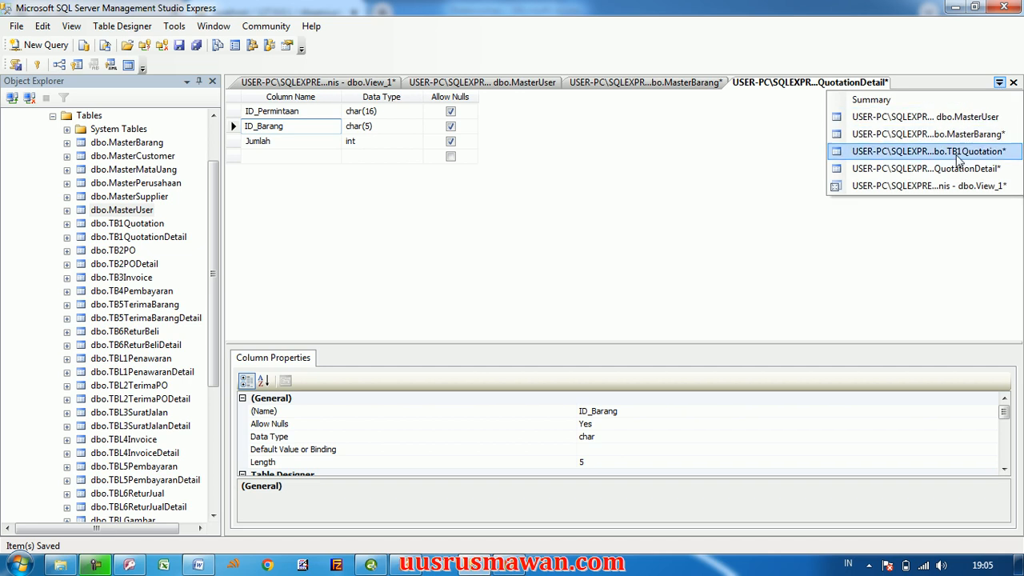
{"action": "left_click", "coordinate": [928, 151]}
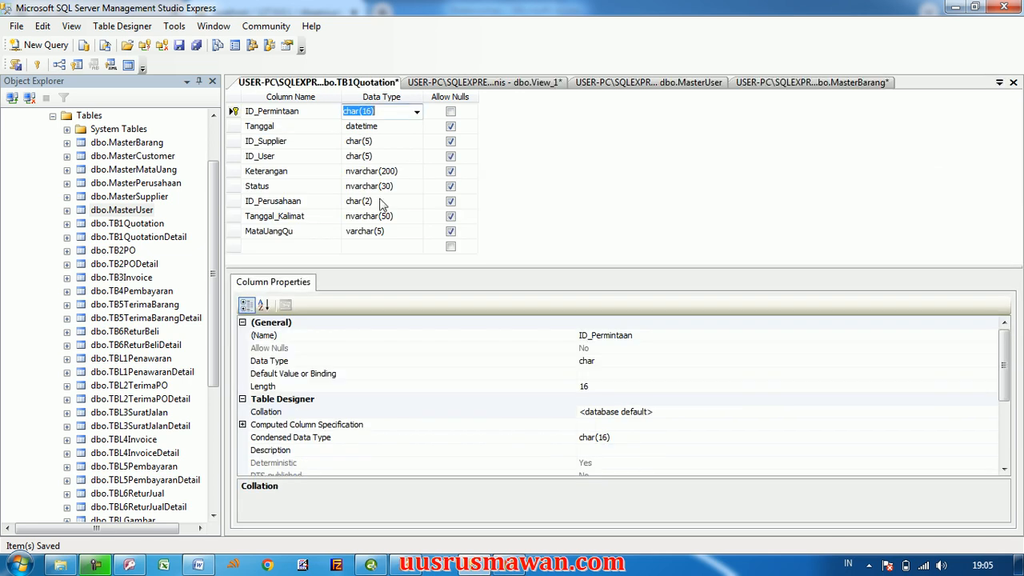
{"action": "right_click", "coordinate": [325, 118]}
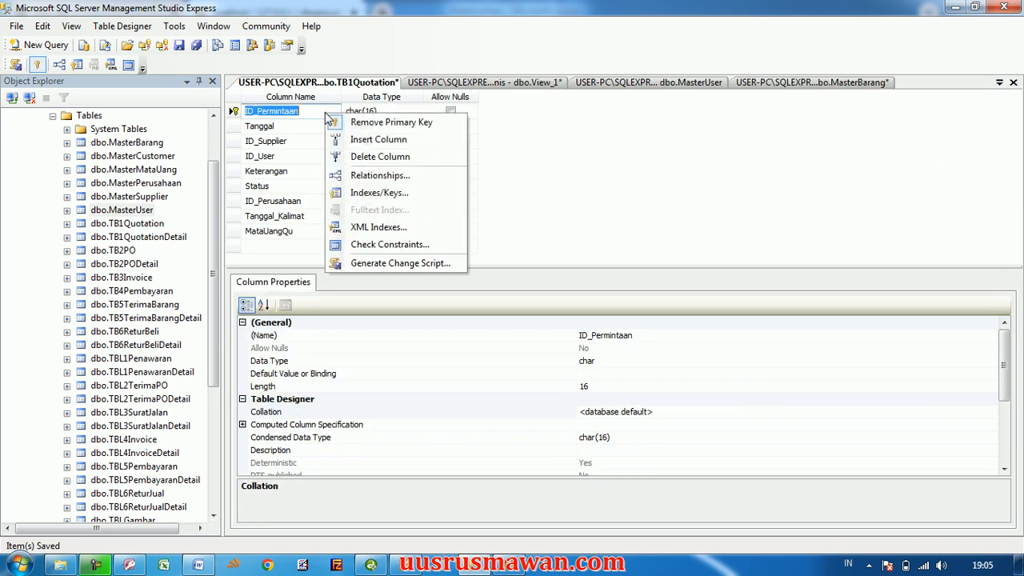
{"action": "left_click", "coordinate": [325, 174]}
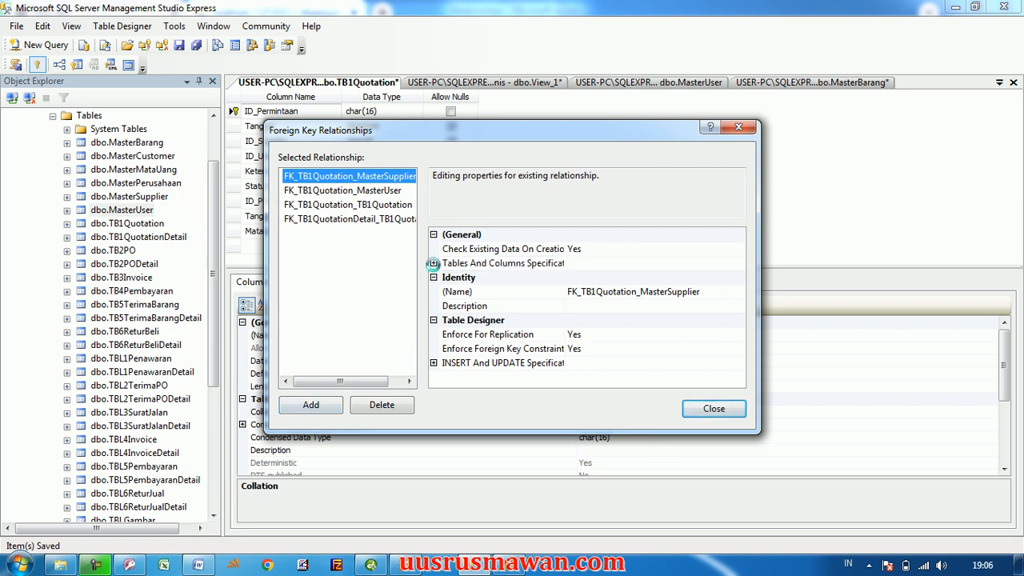
{"action": "left_click", "coordinate": [433, 263]}
{"action": "left_click", "coordinate": [726, 263]}
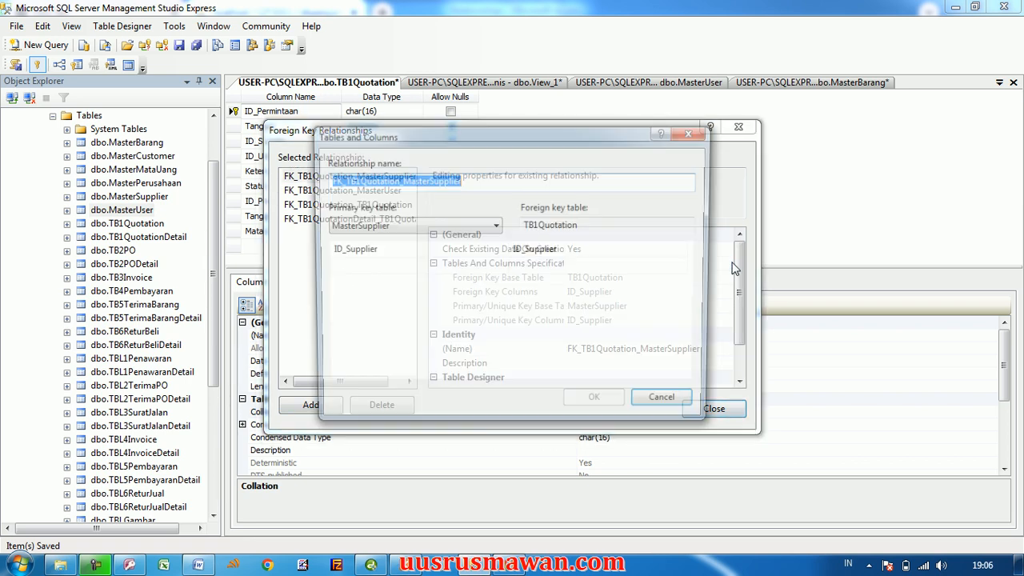
Try choosing MasterSupplier as primary key table with ID_Supplier matched to TB1Quotation's ID_Supplier, discard the edit, and return to View_1
{"action": "left_click", "coordinate": [415, 232]}
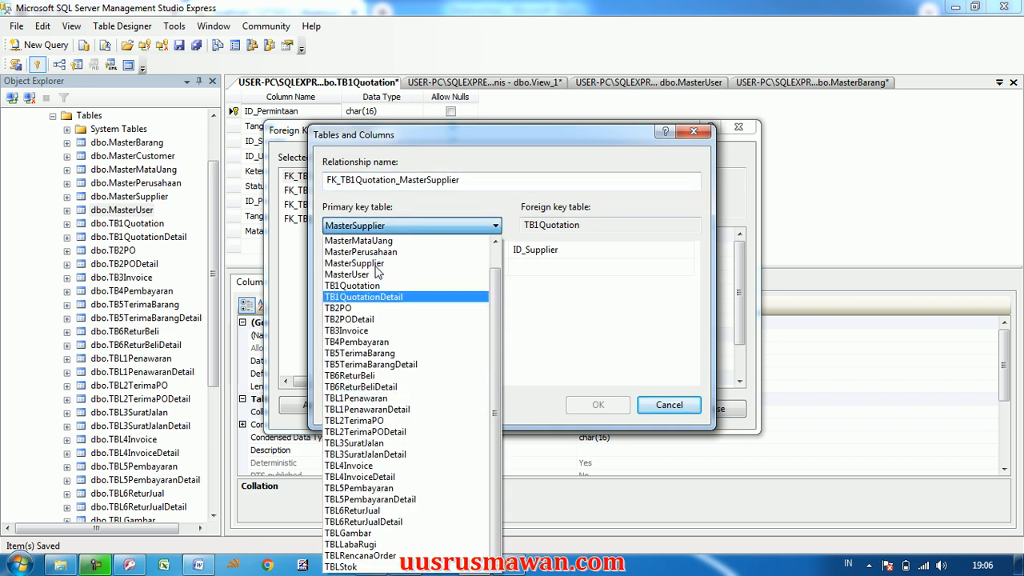
{"action": "left_click", "coordinate": [379, 267]}
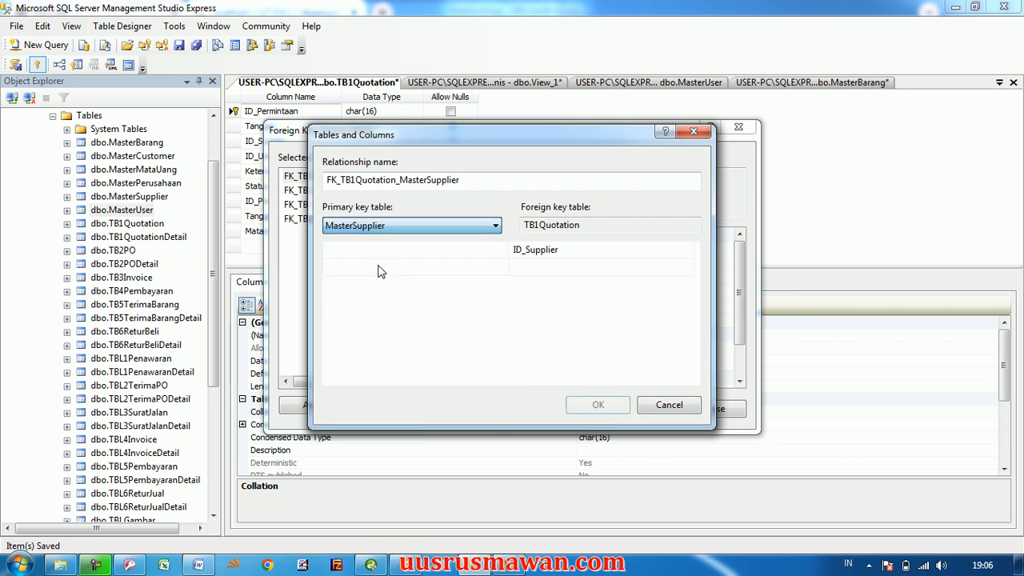
{"action": "left_click", "coordinate": [390, 255]}
{"action": "left_click", "coordinate": [497, 252]}
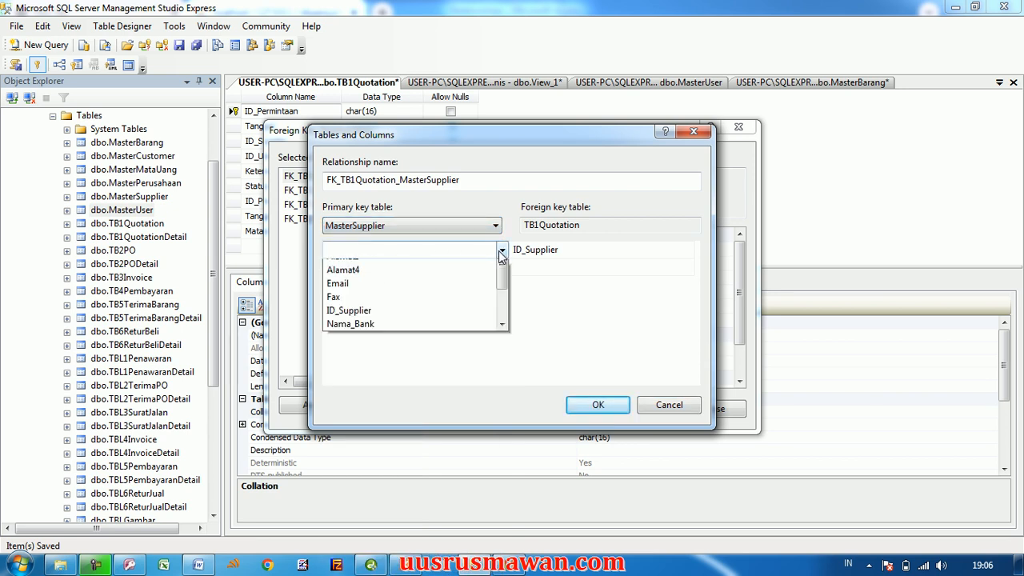
{"action": "left_click", "coordinate": [355, 349]}
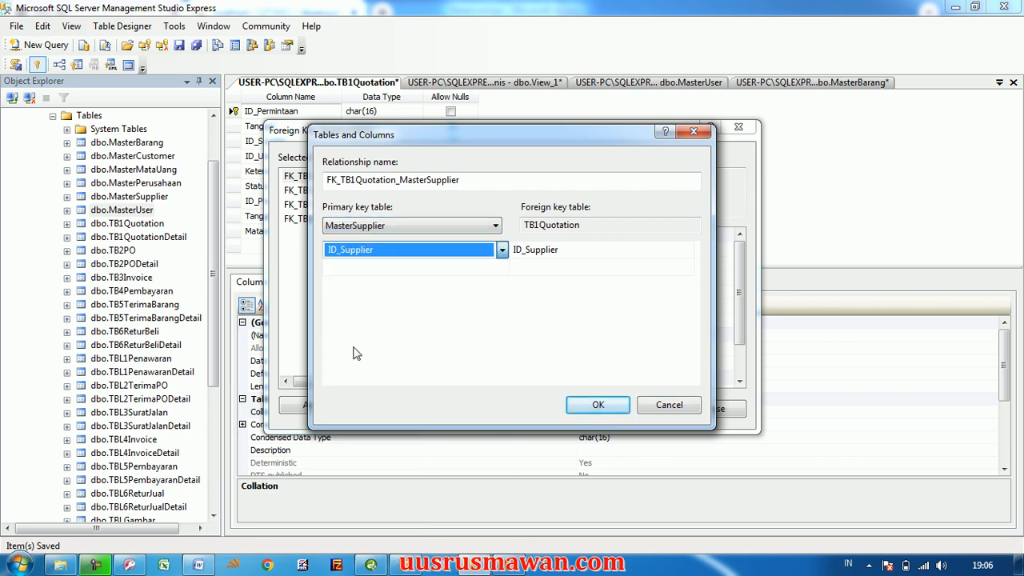
{"action": "left_click", "coordinate": [608, 227]}
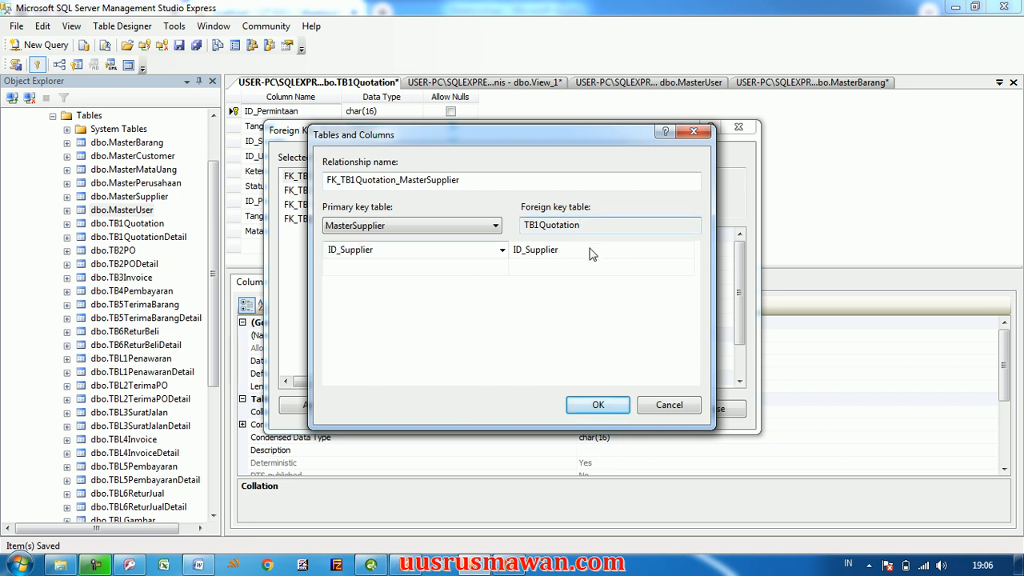
{"action": "left_click", "coordinate": [592, 251]}
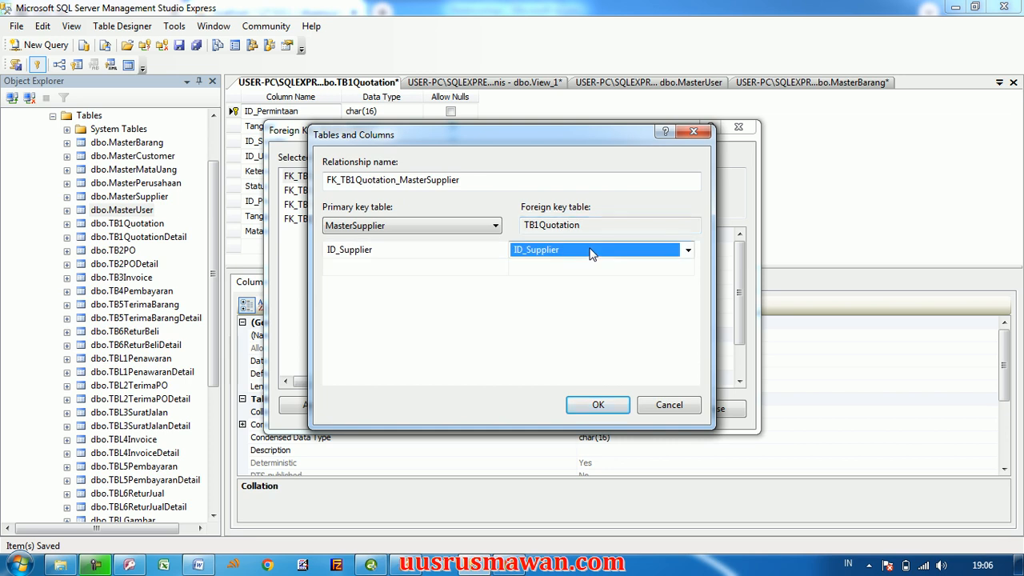
{"action": "left_click", "coordinate": [666, 406]}
{"action": "left_click", "coordinate": [709, 408]}
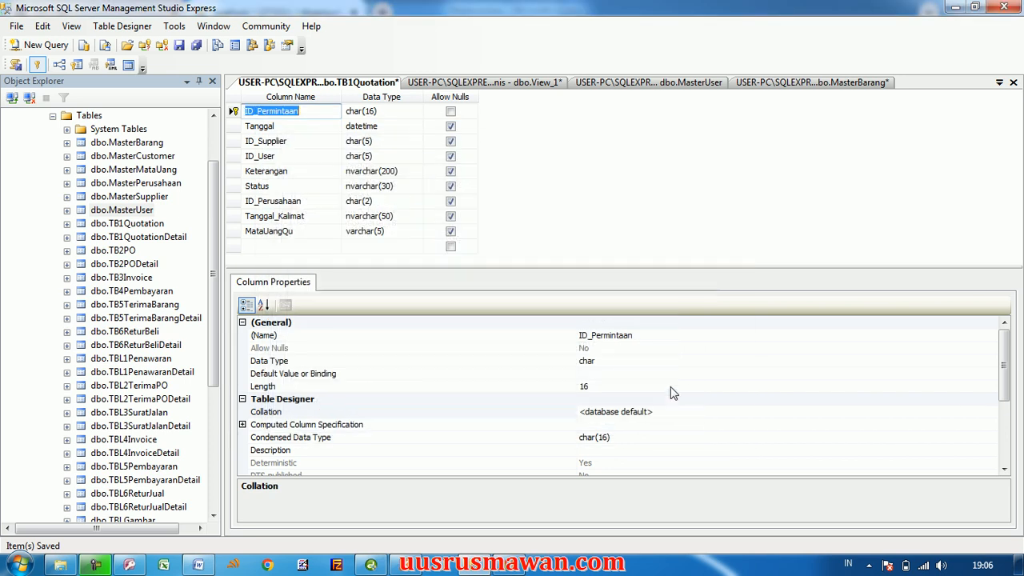
{"action": "left_click", "coordinate": [694, 85]}
{"action": "left_click", "coordinate": [530, 85]}
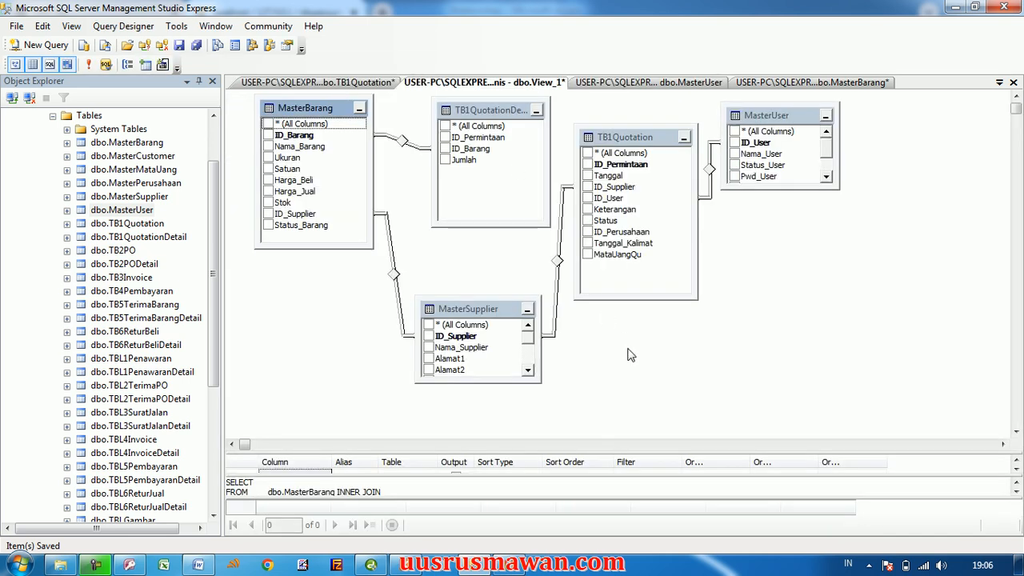